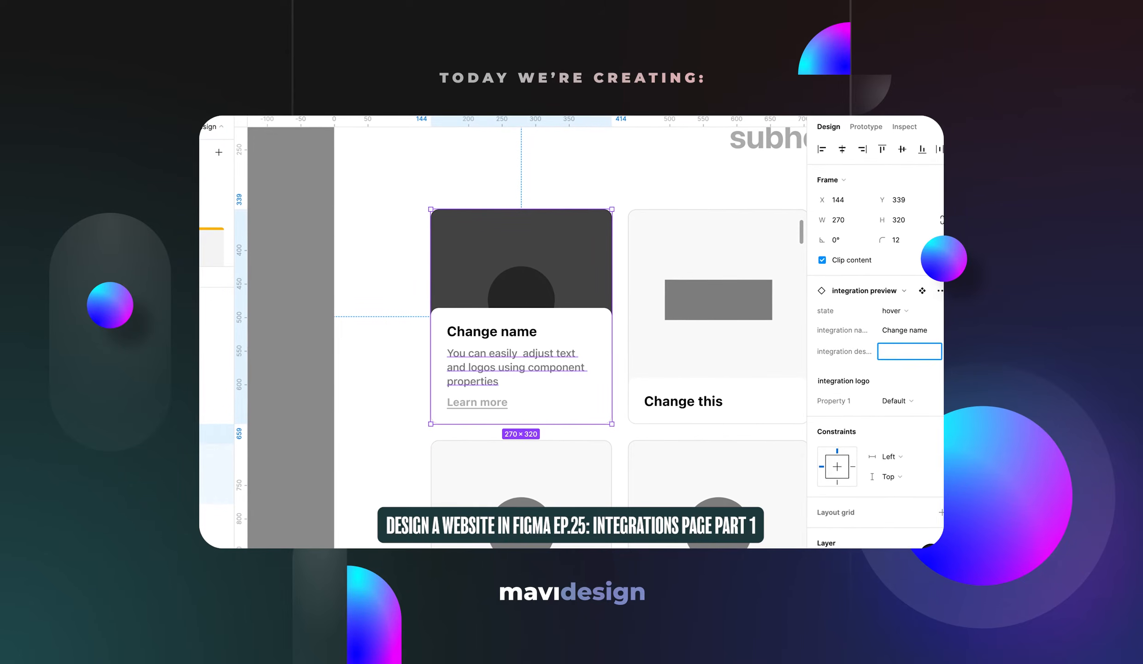
# Switch the card to its Default state and cycle the logo through rectangle and triangle back to circle
pyautogui.click(906, 420)
pyautogui.click(895, 311)
pyautogui.click(905, 293)
pyautogui.click(905, 380)
pyautogui.click(907, 396)
pyautogui.click(907, 380)
pyautogui.click(909, 395)
pyautogui.click(911, 380)
pyautogui.click(911, 364)
pyautogui.click(912, 380)
# Set the card to its hover state, deselect it, and zoom out over the design page frames
pyautogui.click(913, 366)
pyautogui.click(919, 329)
pyautogui.click(331, 334)
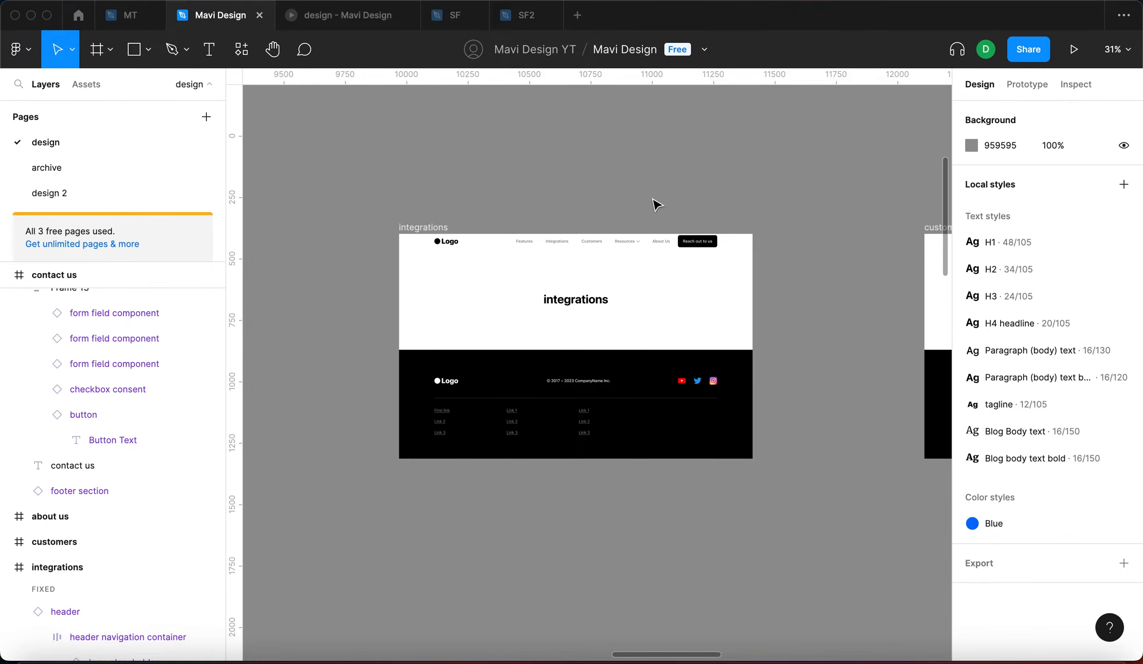
pyautogui.scroll(-3, 655, 204)
pyautogui.scroll(-3, 656, 205)
pyautogui.scroll(-3, 664, 301)
pyautogui.hscroll(4, 663, 301)
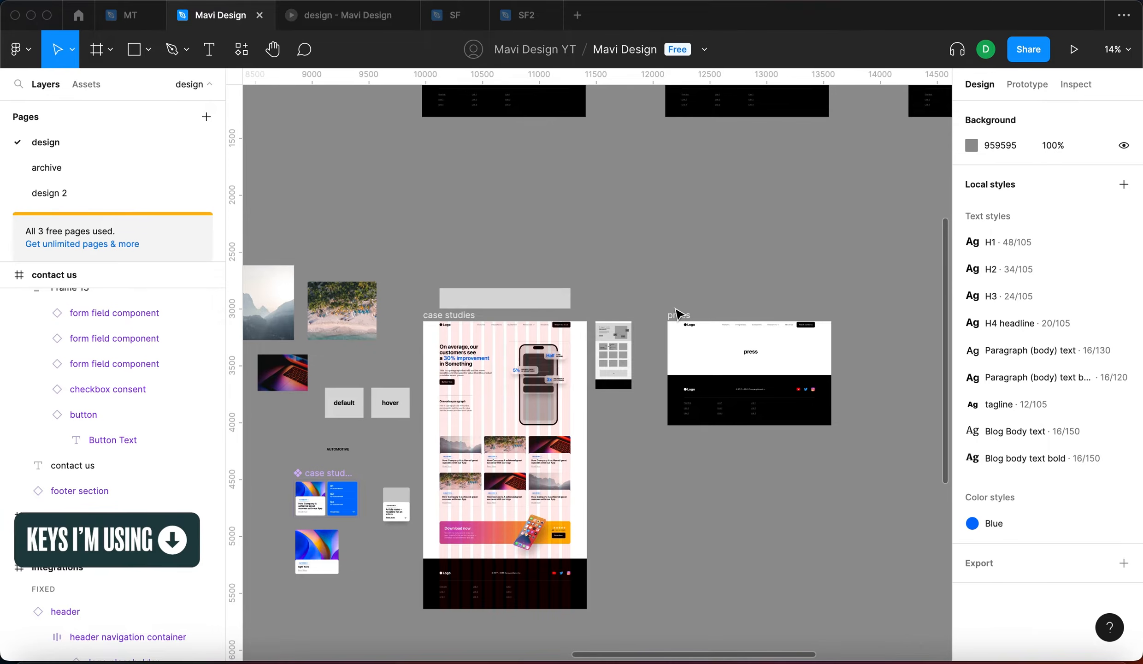
# Draw a 210×210 grey square left of the integrations frame to start the row
pyautogui.scroll(5, 675, 316)
pyautogui.hscroll(-2, 675, 315)
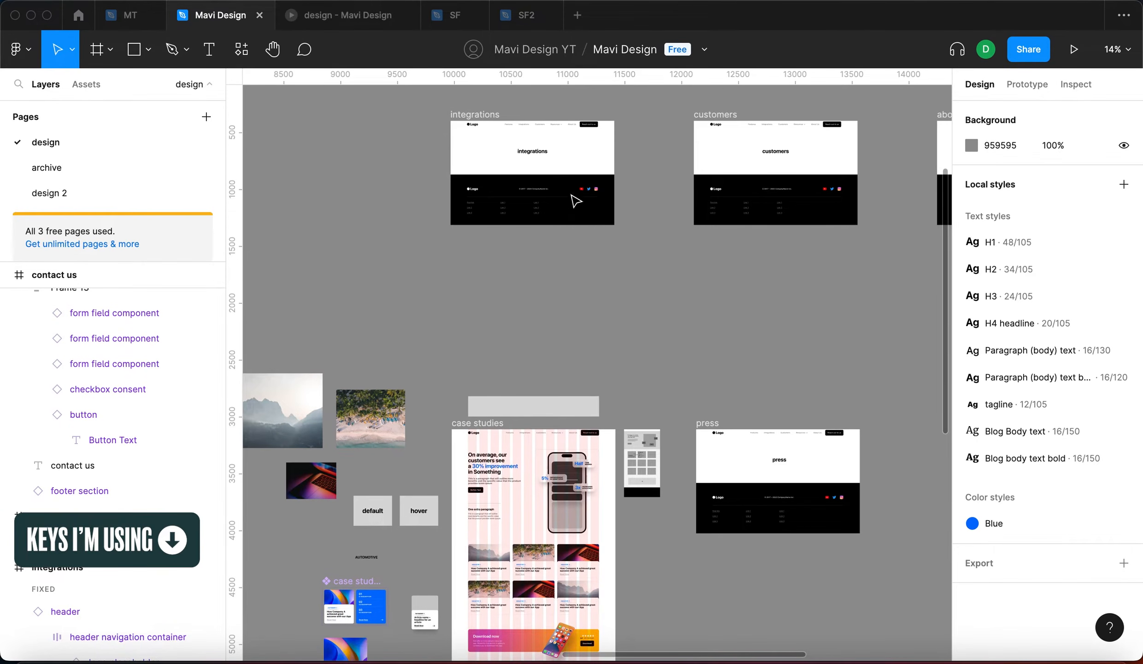
pyautogui.scroll(5, 546, 151)
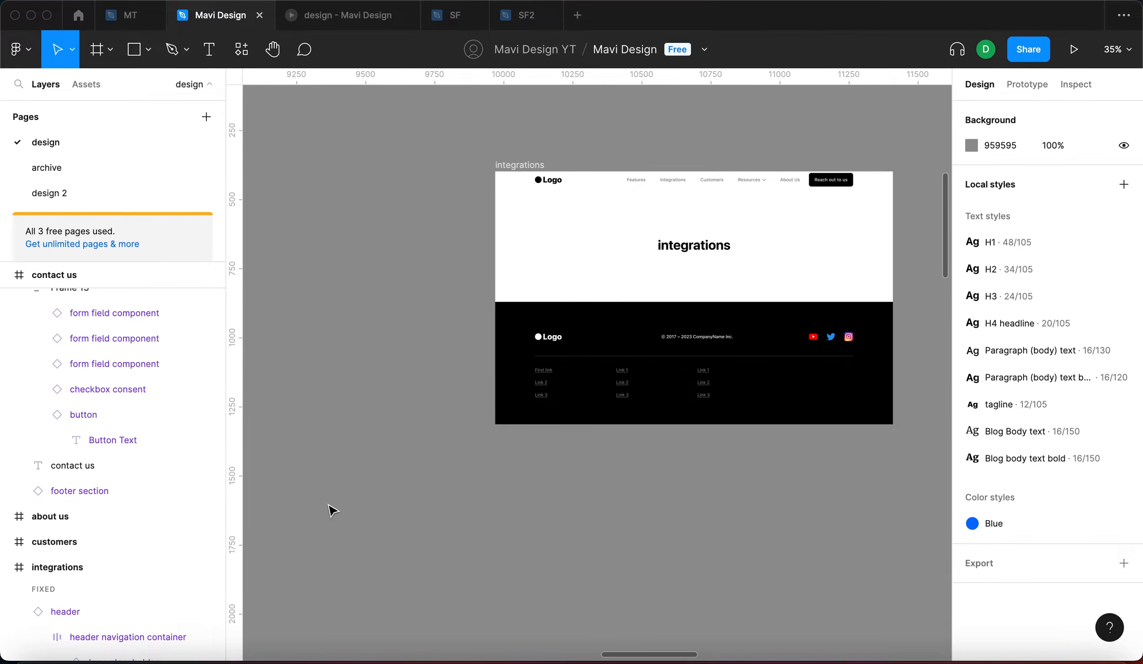
pyautogui.scroll(2, 357, 455)
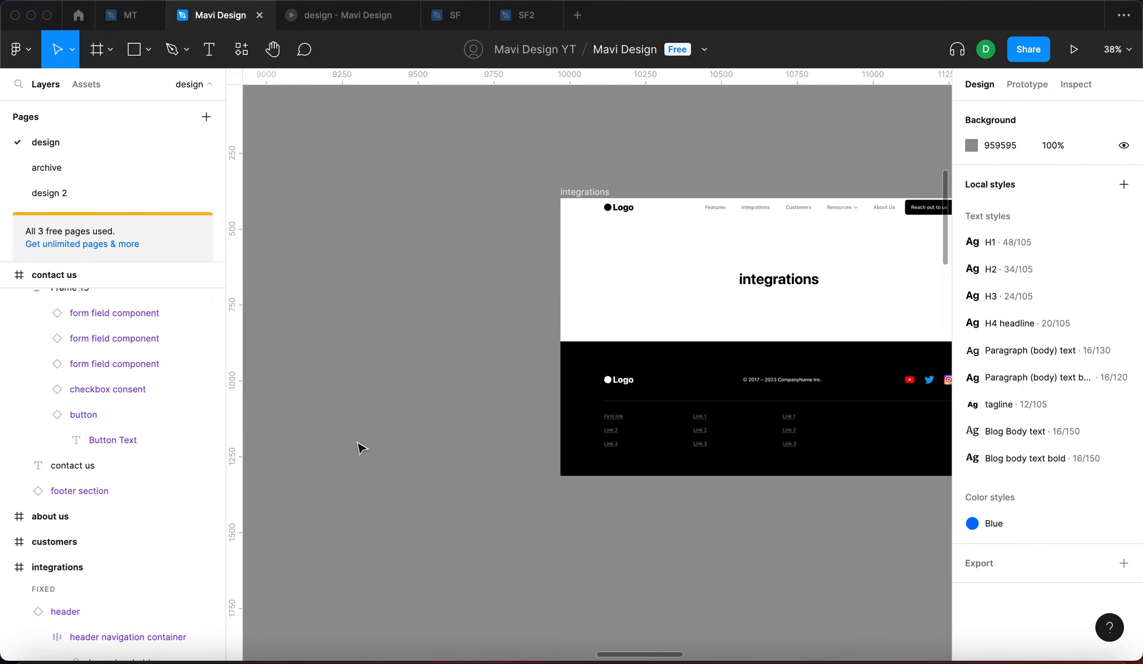
pyautogui.press('r')
pyautogui.moveTo(333, 316)
pyautogui.mouseDown()
pyautogui.moveTo(404, 385)
pyautogui.moveTo(397, 380)
pyautogui.moveTo(447, 370)
pyautogui.moveTo(414, 391)
pyautogui.moveTo(347, 377)
pyautogui.moveTo(316, 388)
pyautogui.moveTo(328, 385)
pyautogui.mouseUp()
pyautogui.hscroll(-3, 516, 400)
pyautogui.click(488, 374)
pyautogui.scroll(-4, 499, 406)
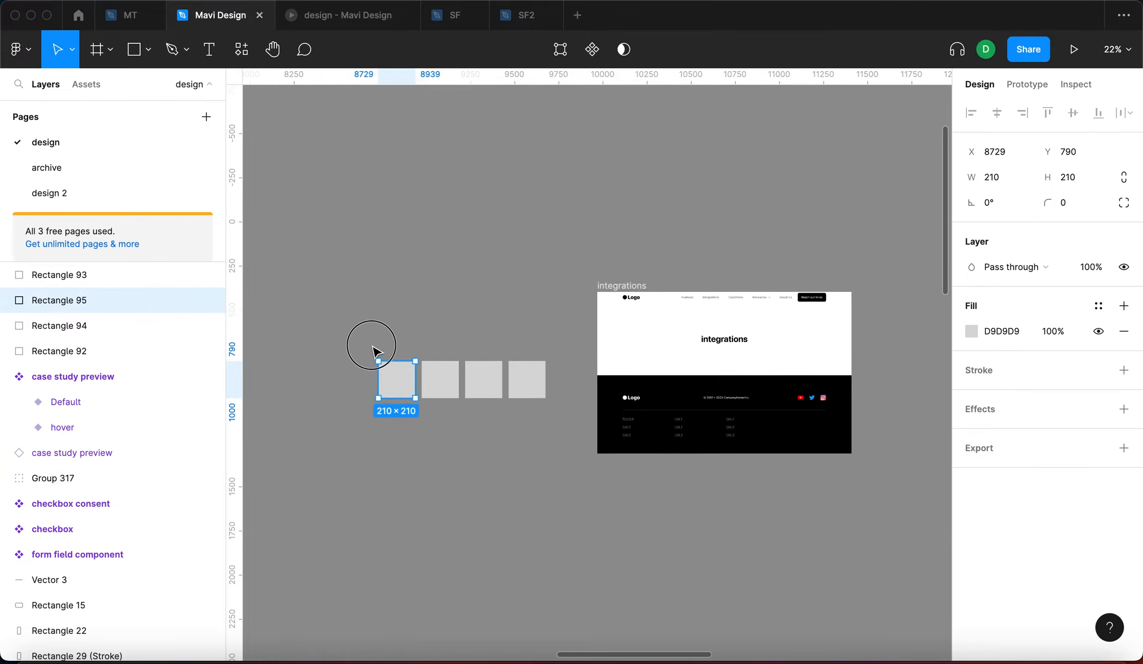
# Select the four squares and copy them down as a second row of four
pyautogui.moveTo(365, 339); pyautogui.dragTo(654, 540)
pyautogui.moveTo(653, 540); pyautogui.dragTo(624, 418)
pyautogui.scroll(4, 378, 232)
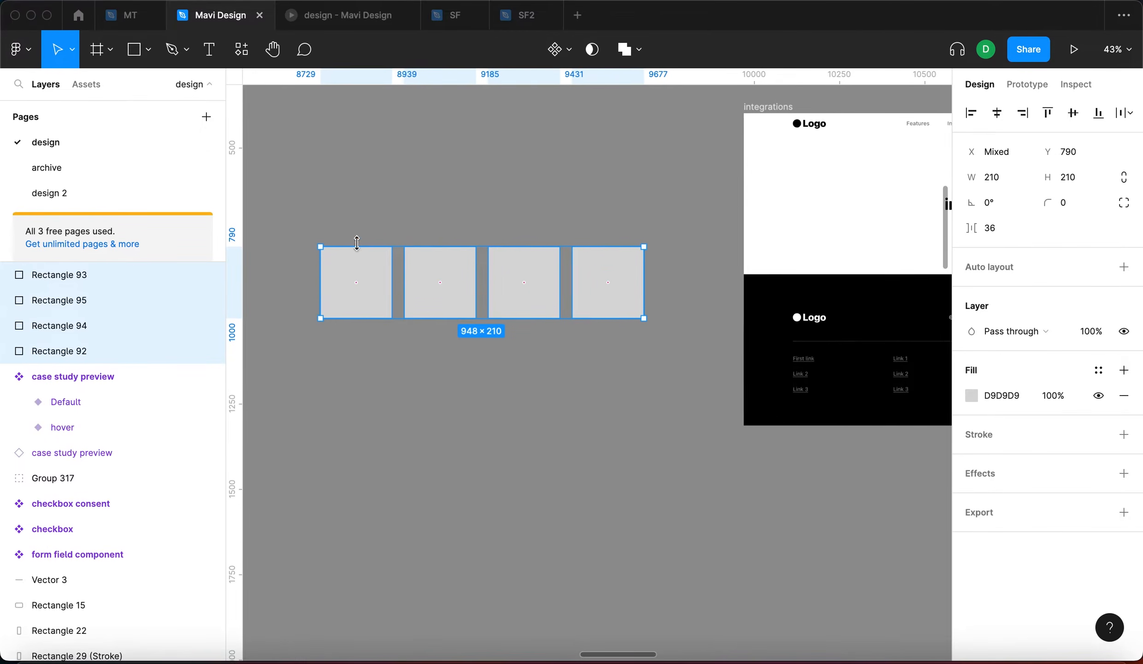
pyautogui.moveTo(467, 300); pyautogui.dragTo(472, 355)
pyautogui.click(558, 474)
pyautogui.hscroll(-2, 572, 452)
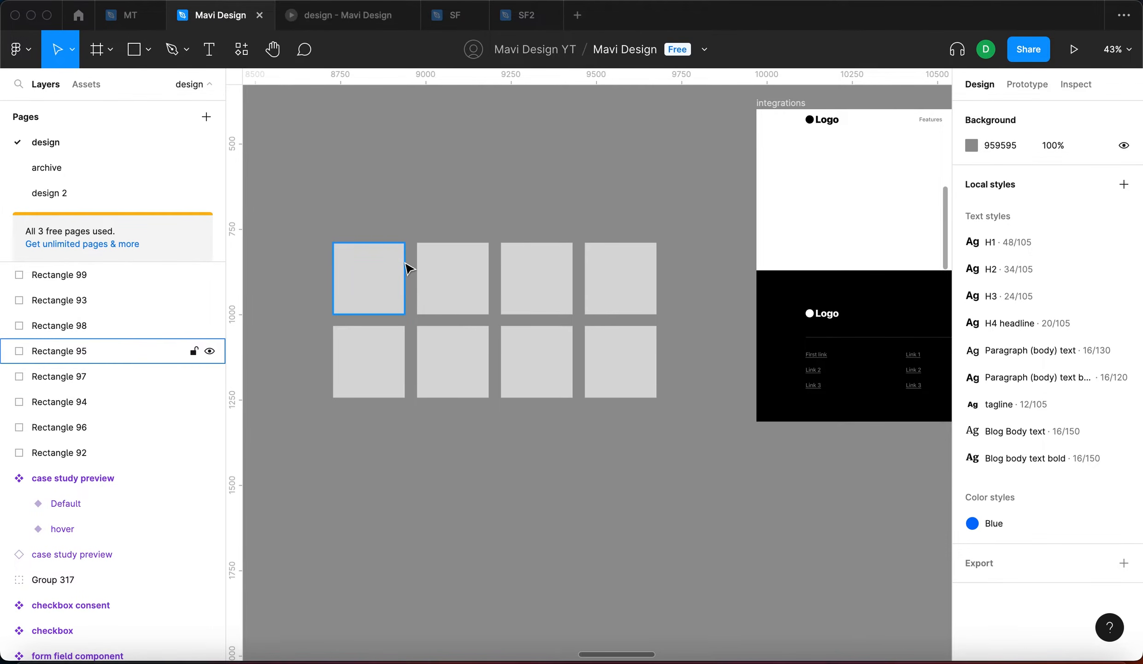
pyautogui.hscroll(-2, 444, 240)
pyautogui.scroll(1, 444, 239)
pyautogui.scroll(-5, 701, 452)
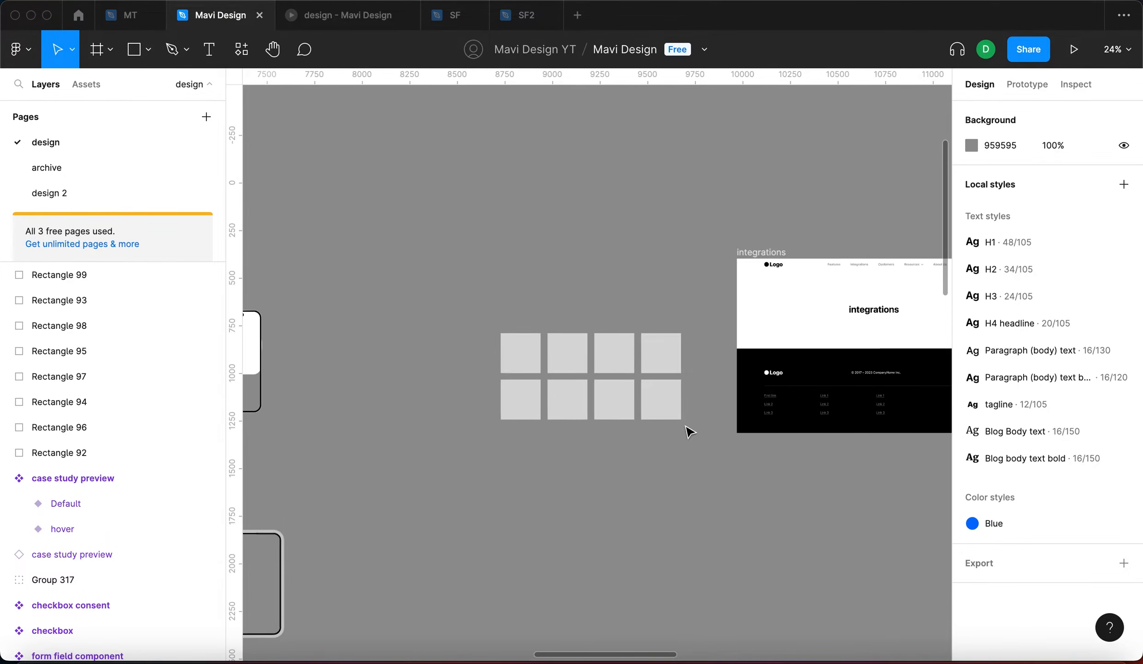
pyautogui.scroll(-10, 689, 428)
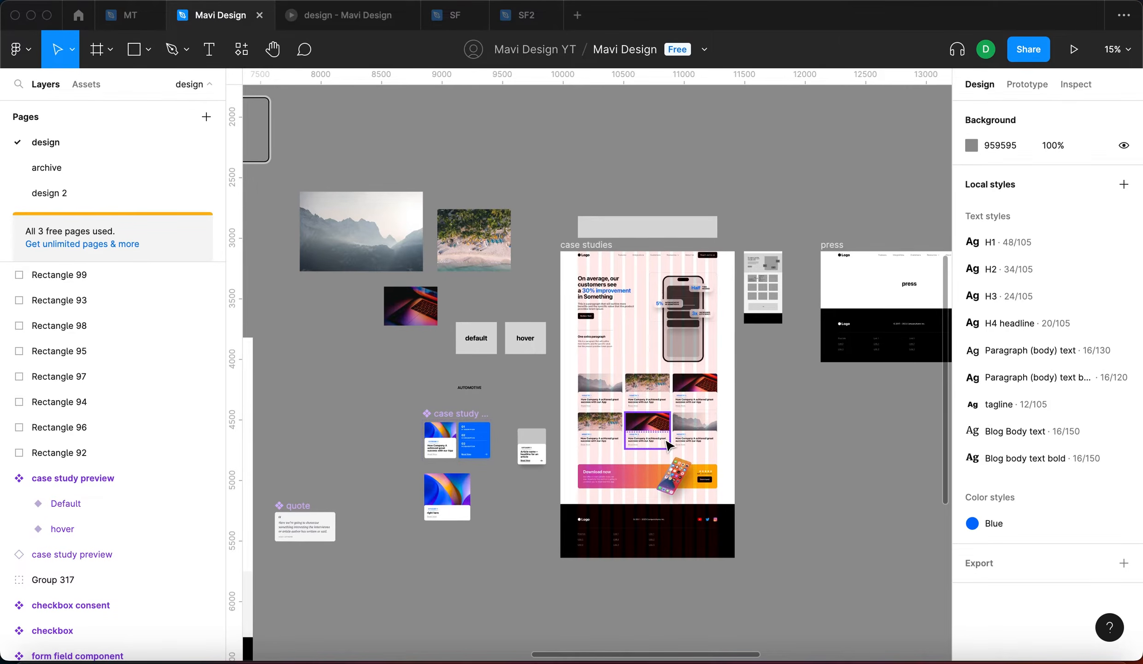
pyautogui.scroll(5, 667, 441)
pyautogui.scroll(-8, 684, 442)
pyautogui.hscroll(-5, 686, 435)
pyautogui.scroll(-1, 686, 436)
pyautogui.hscroll(-3, 685, 436)
pyautogui.scroll(-1, 686, 436)
pyautogui.scroll(10, 574, 382)
pyautogui.hscroll(-2, 682, 353)
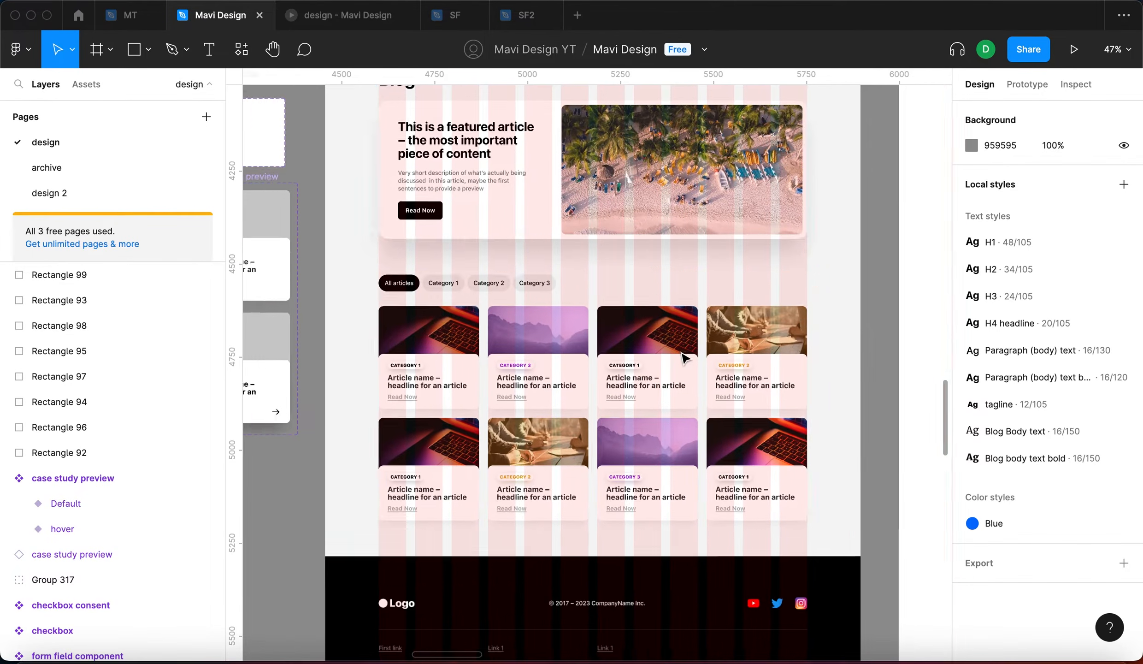
pyautogui.hscroll(-5, 685, 358)
pyautogui.scroll(-1, 684, 357)
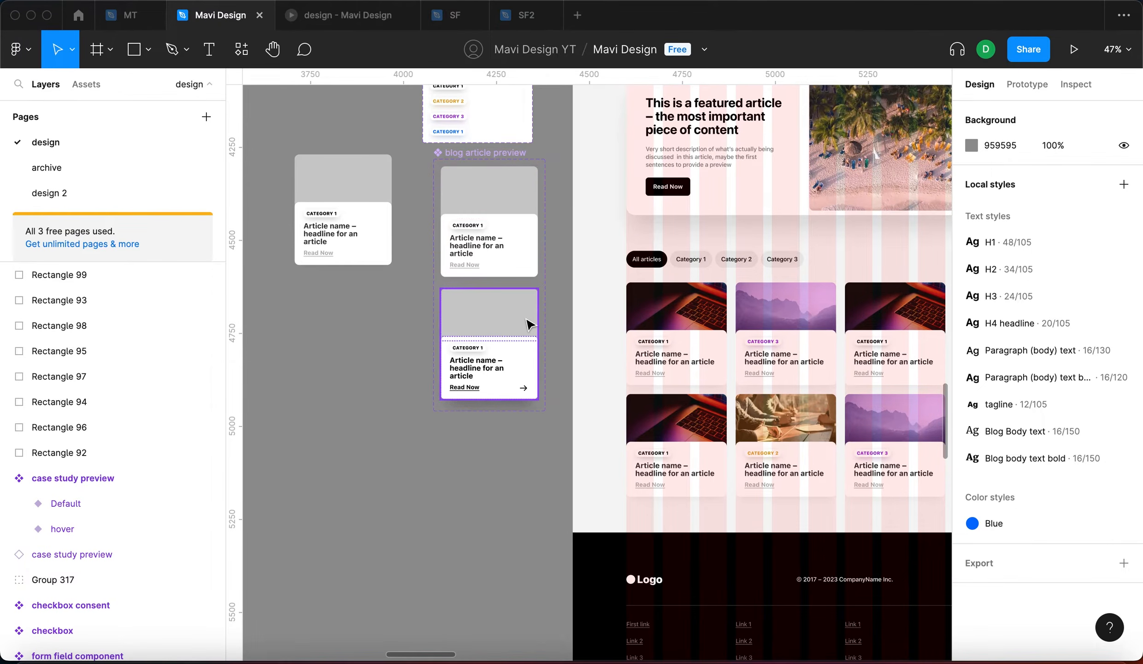
pyautogui.click(513, 258)
pyautogui.click(507, 326)
pyautogui.click(324, 366)
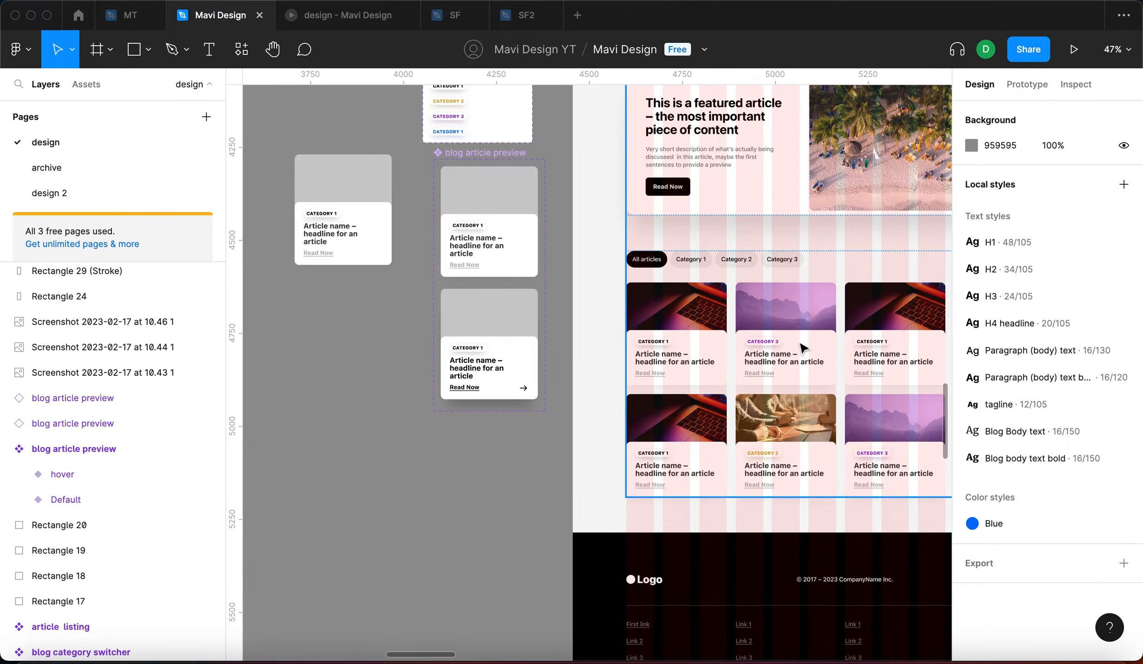
pyautogui.hscroll(5, 801, 348)
pyautogui.scroll(-1, 801, 348)
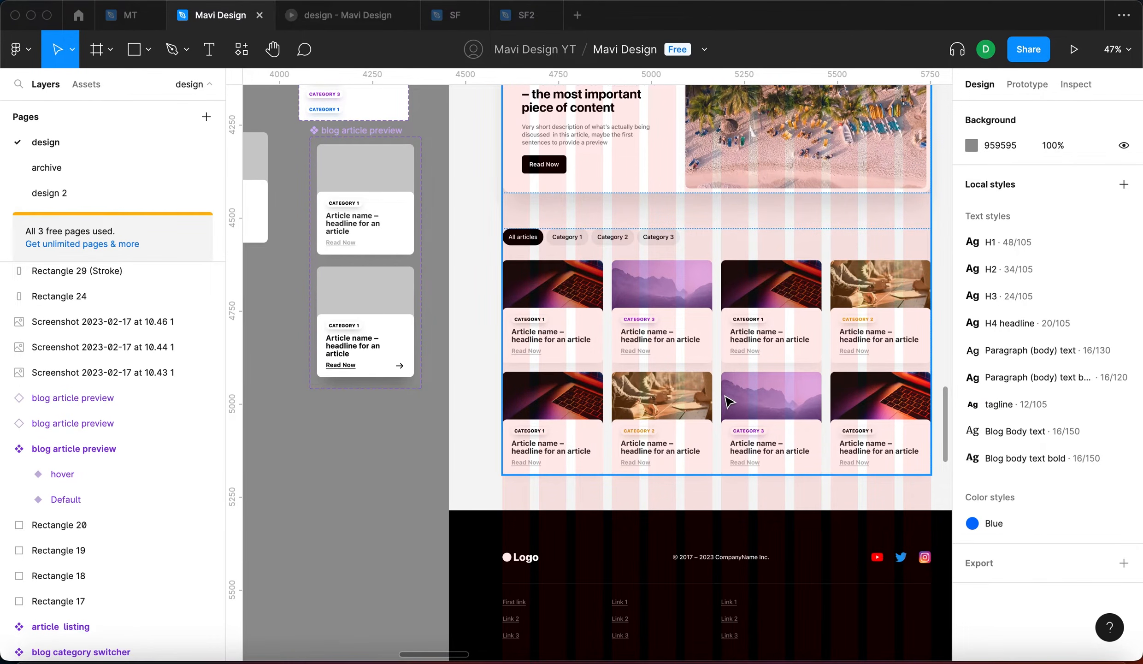
pyautogui.scroll(-5, 725, 395)
pyautogui.hscroll(7, 727, 399)
pyautogui.scroll(-1, 727, 399)
pyautogui.hscroll(7, 836, 523)
pyautogui.scroll(-2, 836, 524)
pyautogui.hscroll(7, 836, 523)
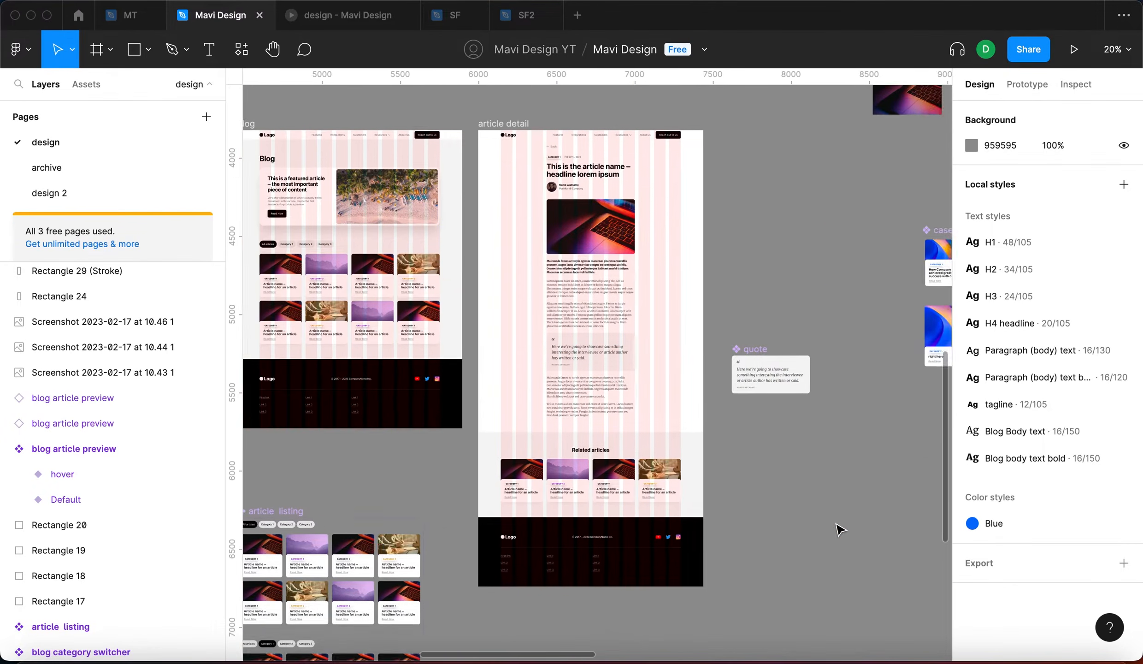
pyautogui.hscroll(-11, 837, 526)
pyautogui.scroll(1, 625, 175)
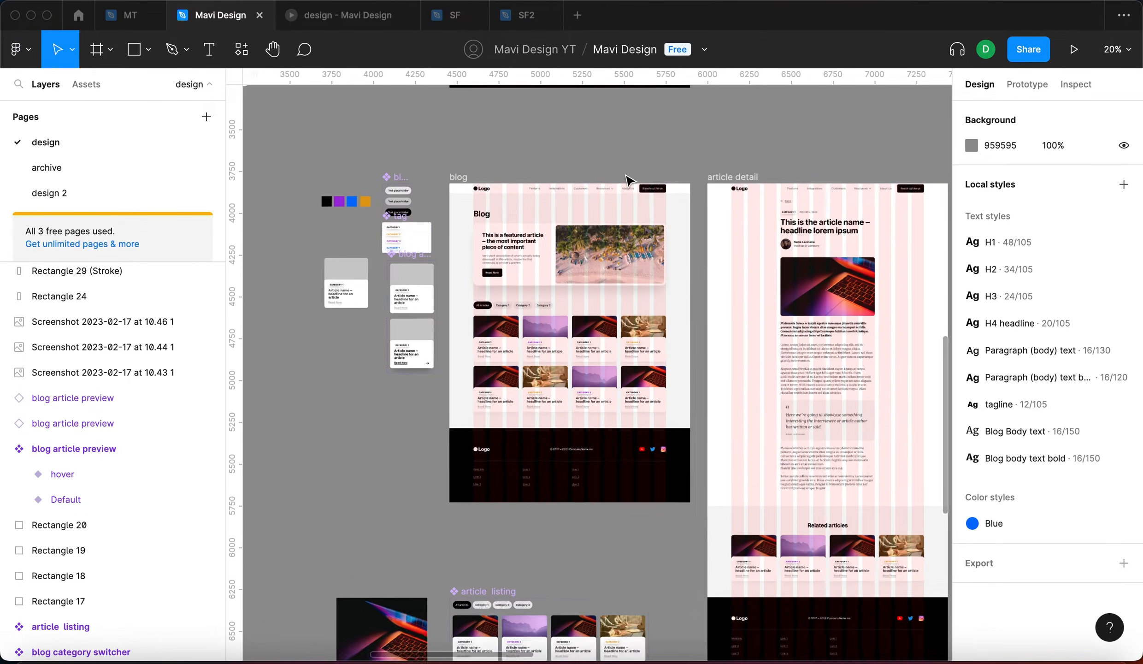
pyautogui.scroll(15, 323, 249)
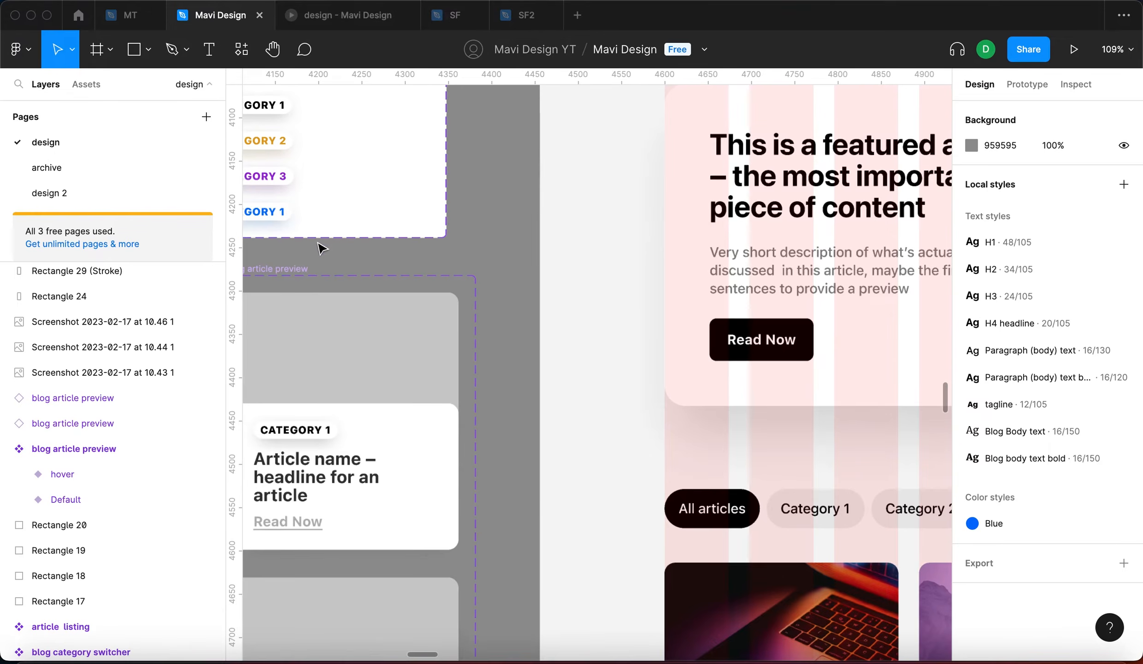
pyautogui.scroll(-8, 305, 262)
pyautogui.scroll(3, 590, 440)
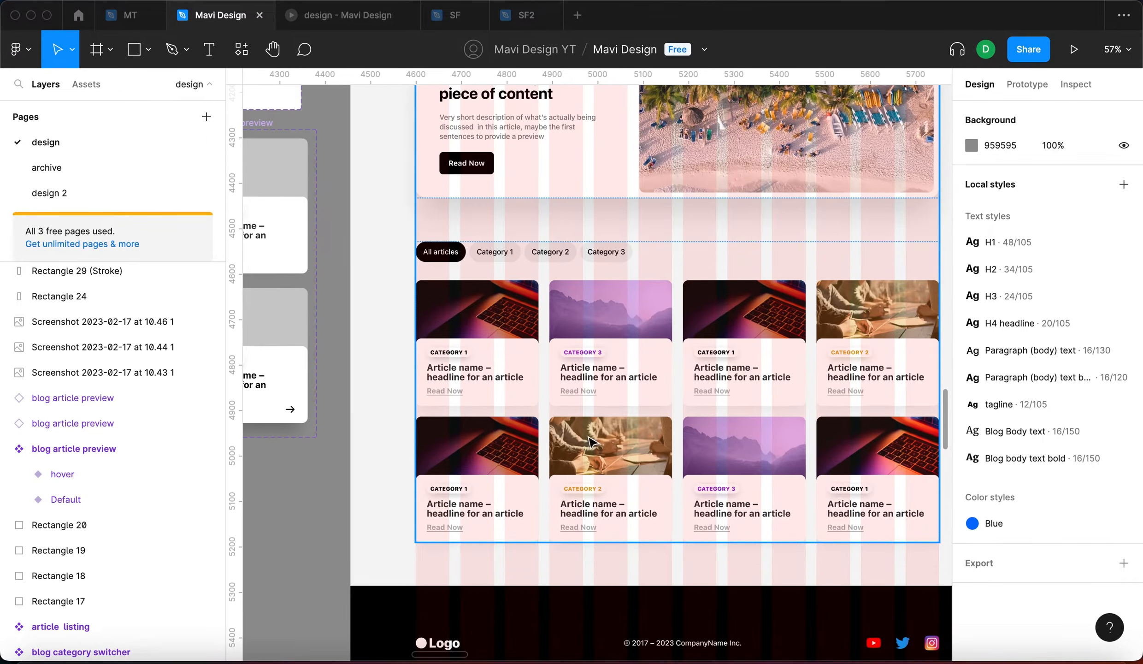
pyautogui.hscroll(3, 719, 444)
pyautogui.scroll(-1, 719, 445)
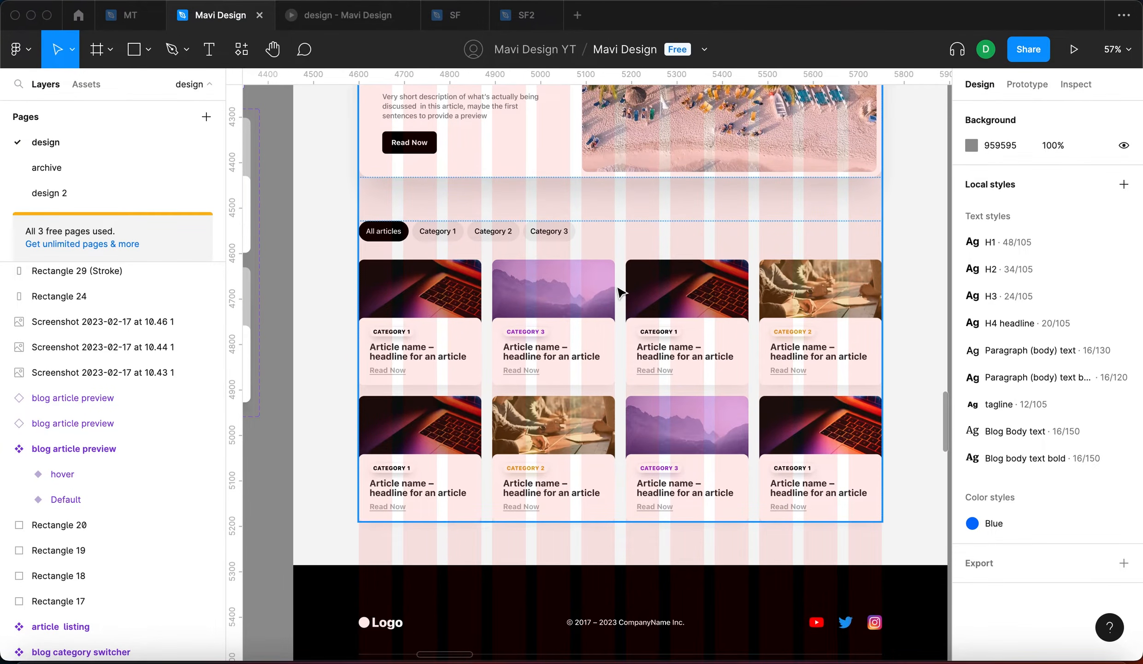
pyautogui.scroll(-5, 587, 286)
pyautogui.scroll(4, 594, 282)
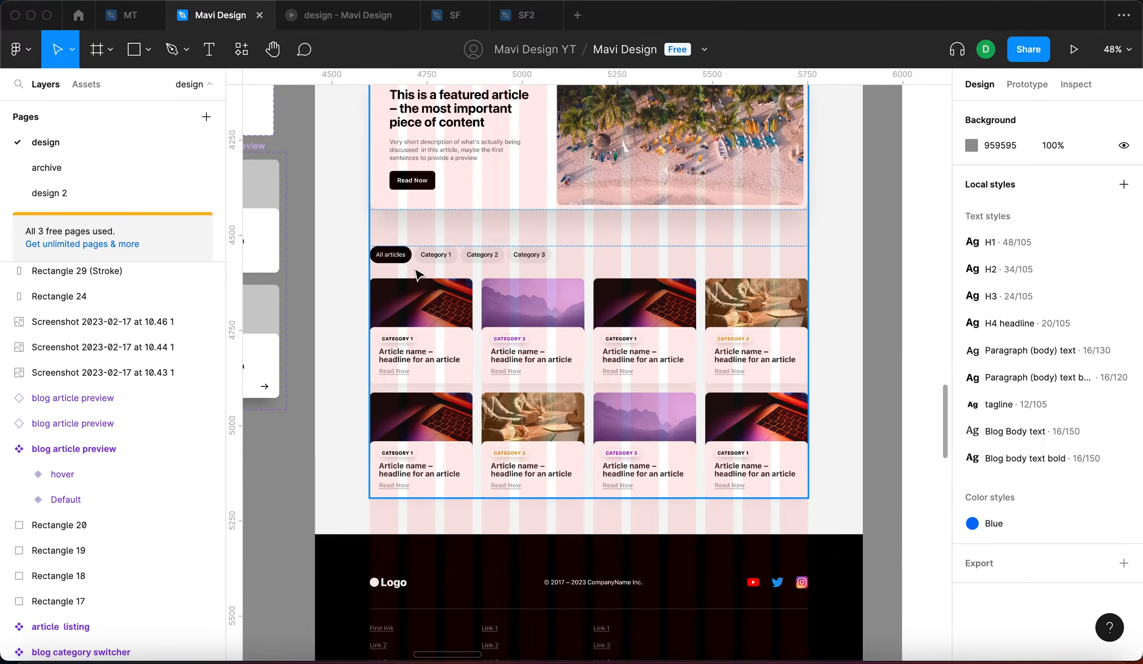
pyautogui.scroll(-5, 544, 284)
pyautogui.hscroll(10, 671, 332)
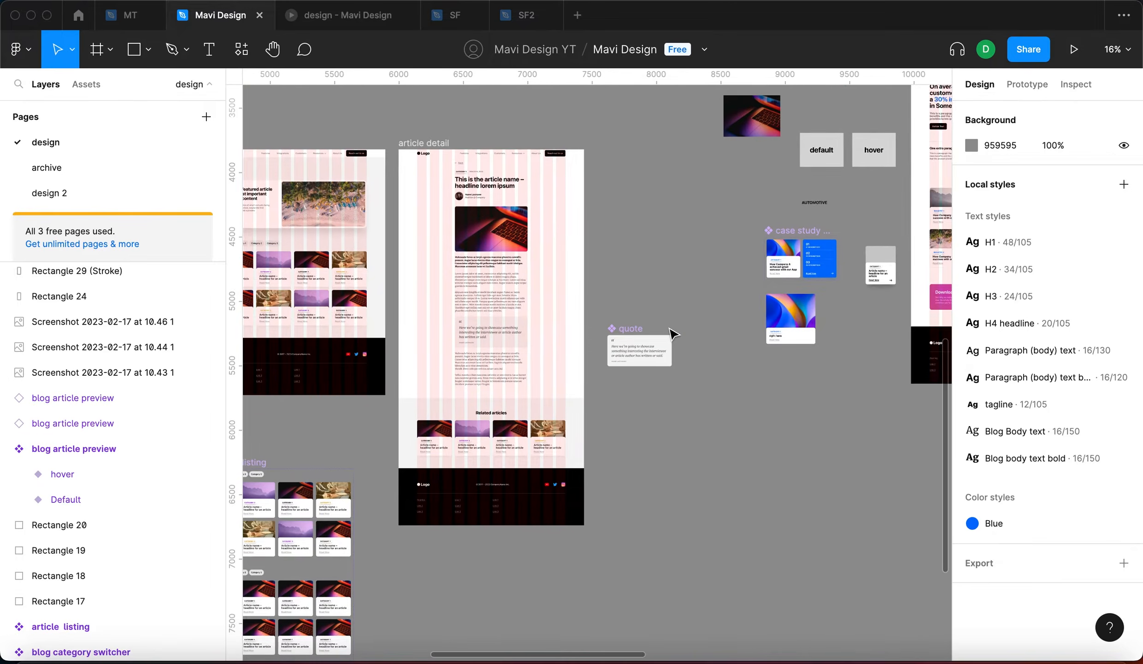
pyautogui.scroll(4, 594, 314)
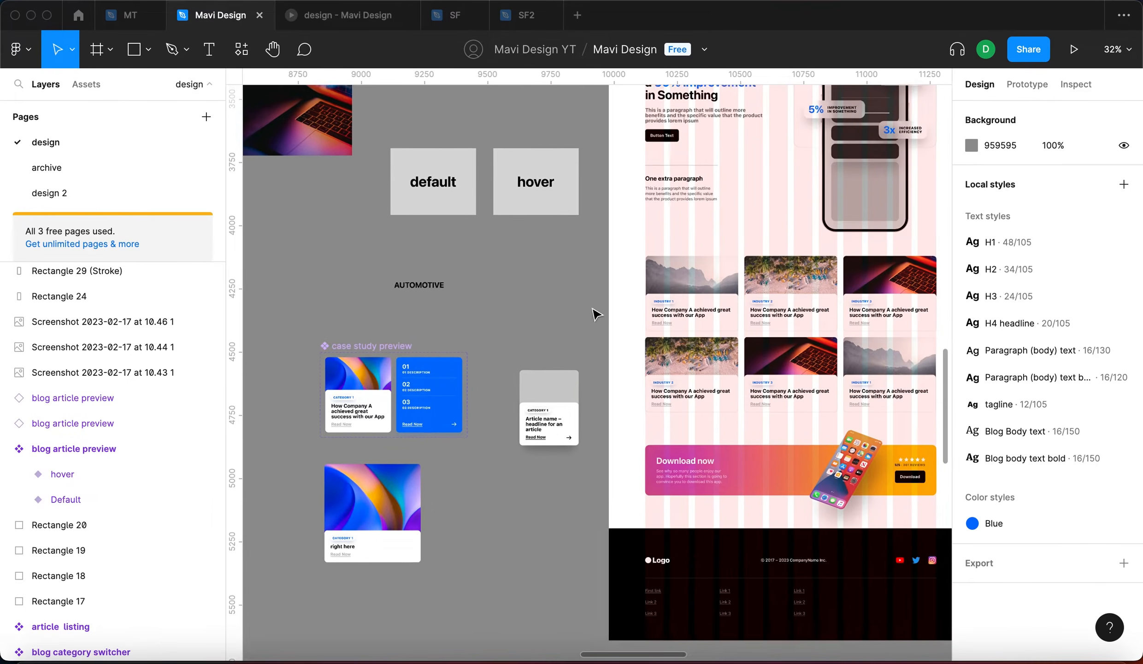
pyautogui.hscroll(-1, 597, 315)
pyautogui.moveTo(338, 344); pyautogui.dragTo(365, 326)
pyautogui.hscroll(2, 645, 318)
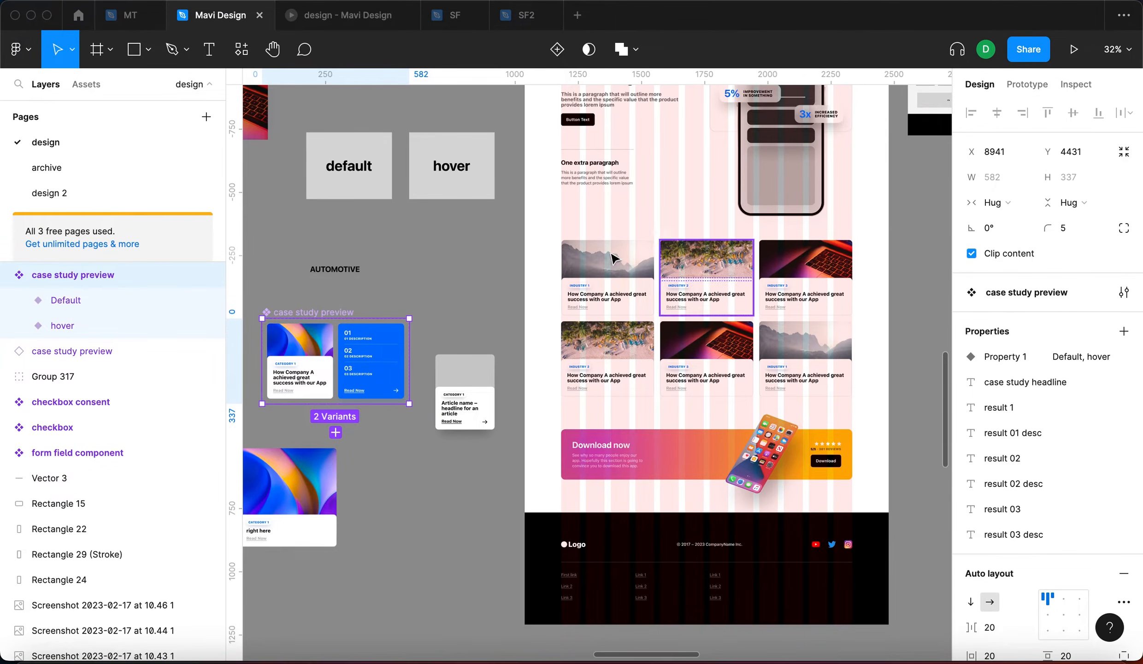
pyautogui.scroll(-5, 498, 250)
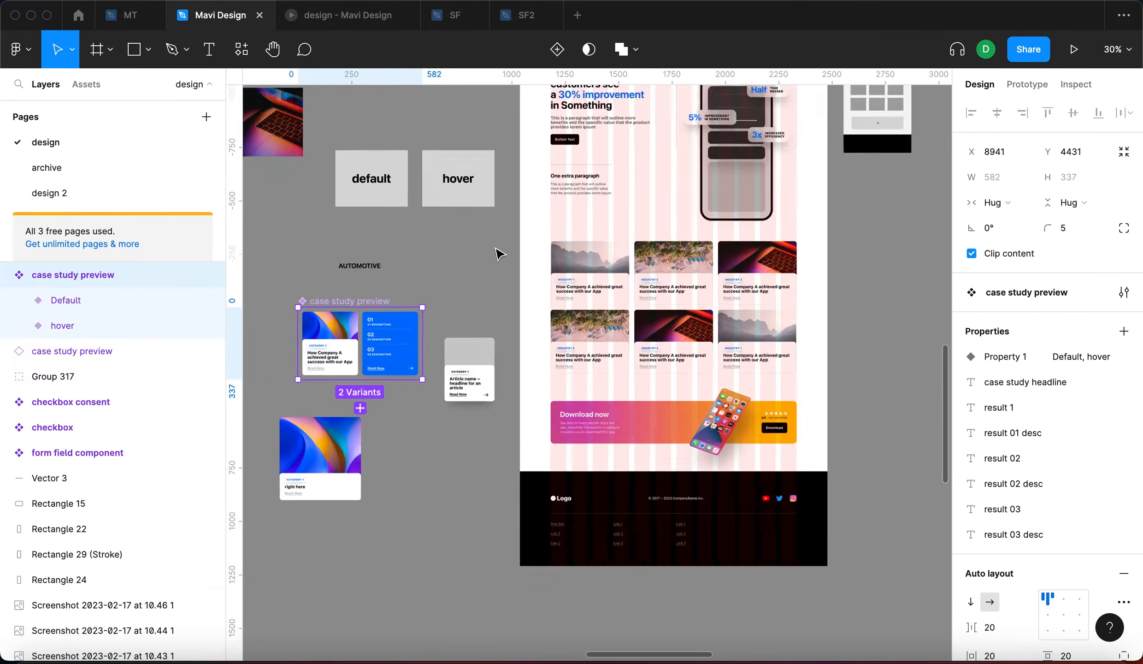
pyautogui.scroll(5, 437, 184)
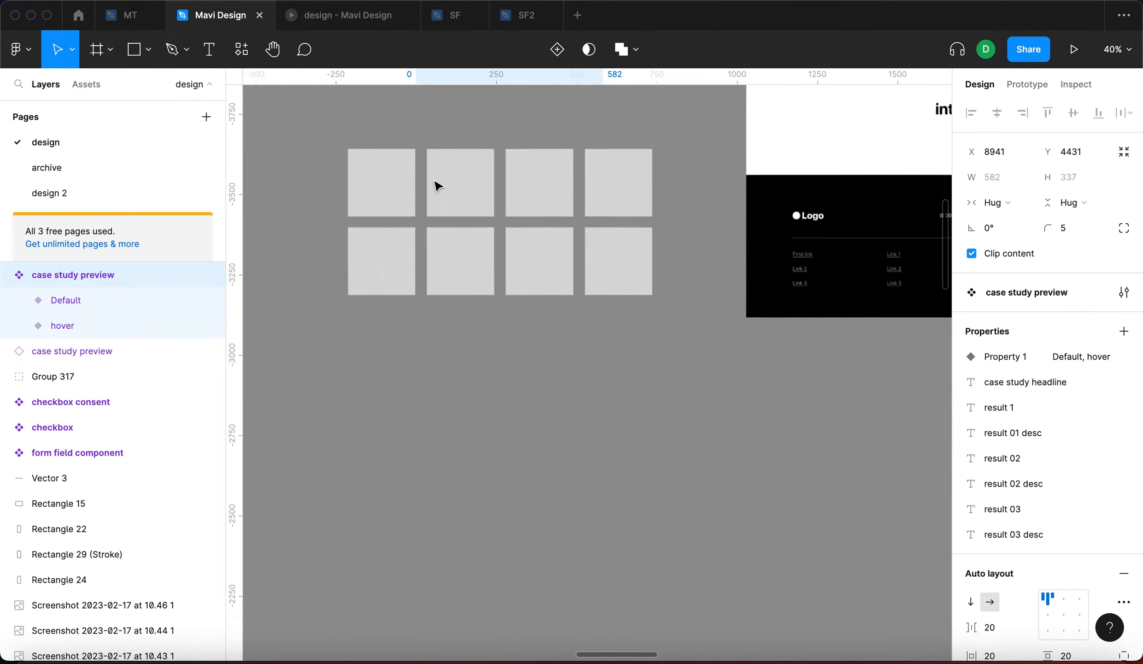
pyautogui.click(503, 335)
pyautogui.scroll(-2, 503, 334)
pyautogui.scroll(-1, 503, 334)
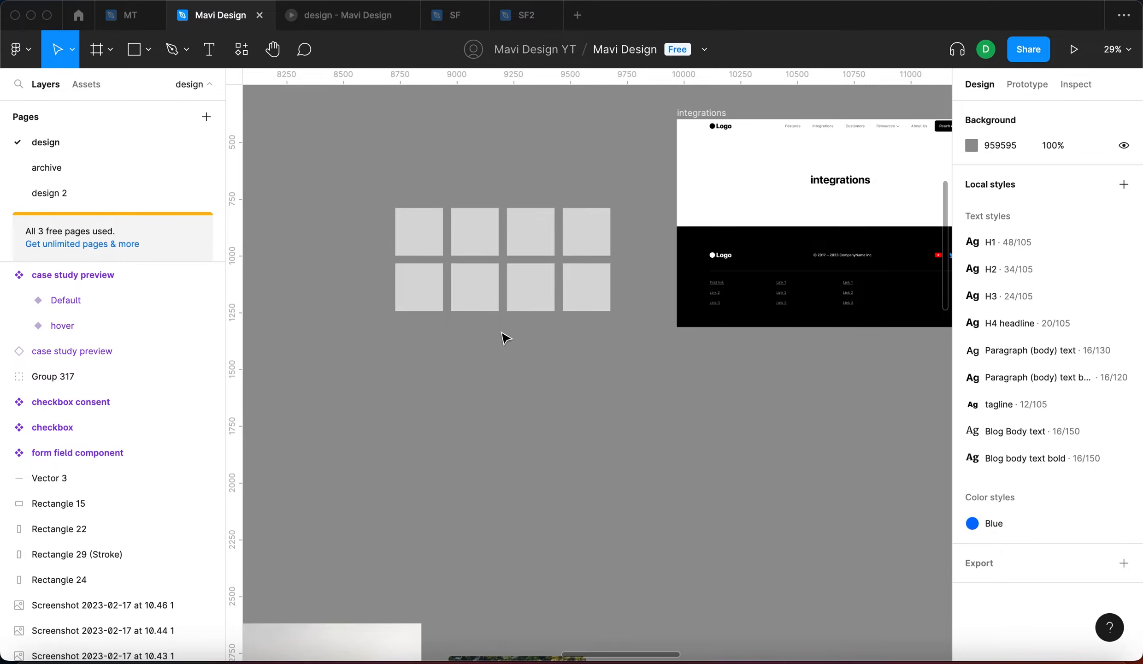
pyautogui.scroll(5, 527, 395)
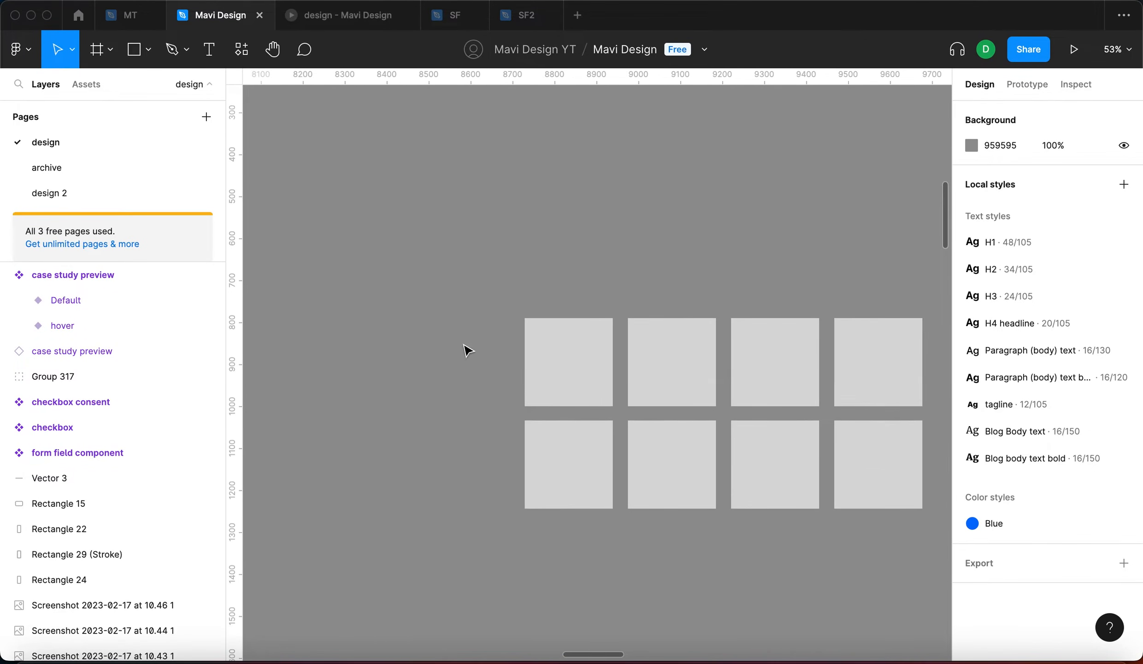
pyautogui.scroll(-2, 467, 349)
pyautogui.hscroll(10, 518, 321)
# Raise the integrations heading, make the frame 1295 tall, and move the footer to its bottom
pyautogui.moveTo(713, 260); pyautogui.dragTo(735, 229)
pyautogui.click(498, 166)
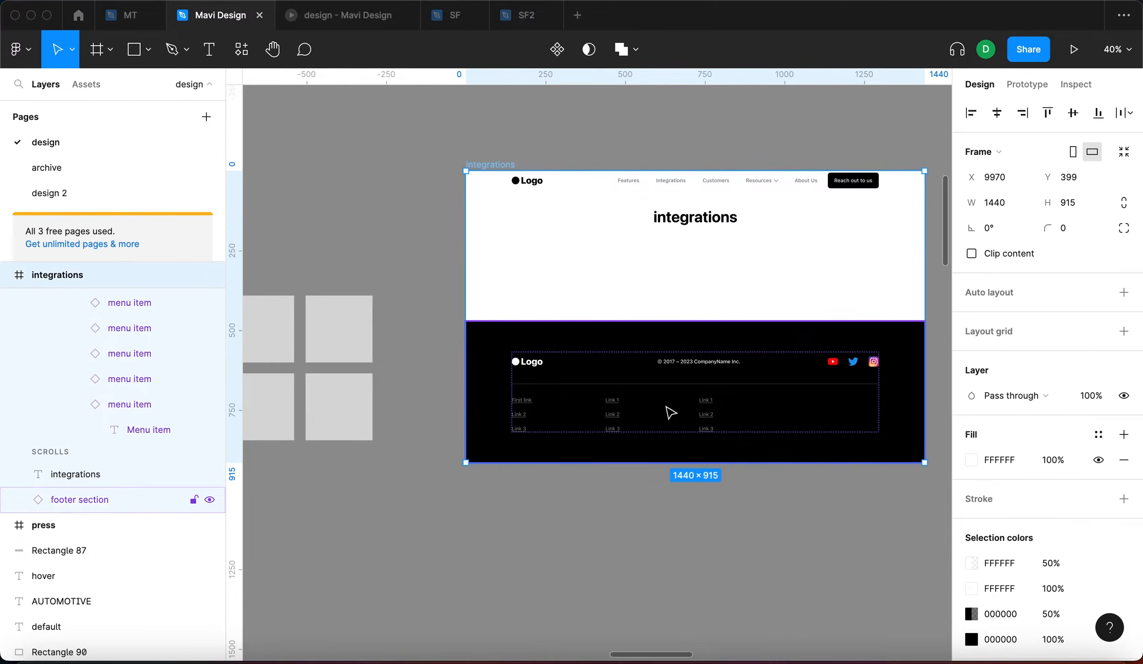
pyautogui.moveTo(687, 462); pyautogui.dragTo(687, 583)
pyautogui.moveTo(815, 358); pyautogui.dragTo(841, 475)
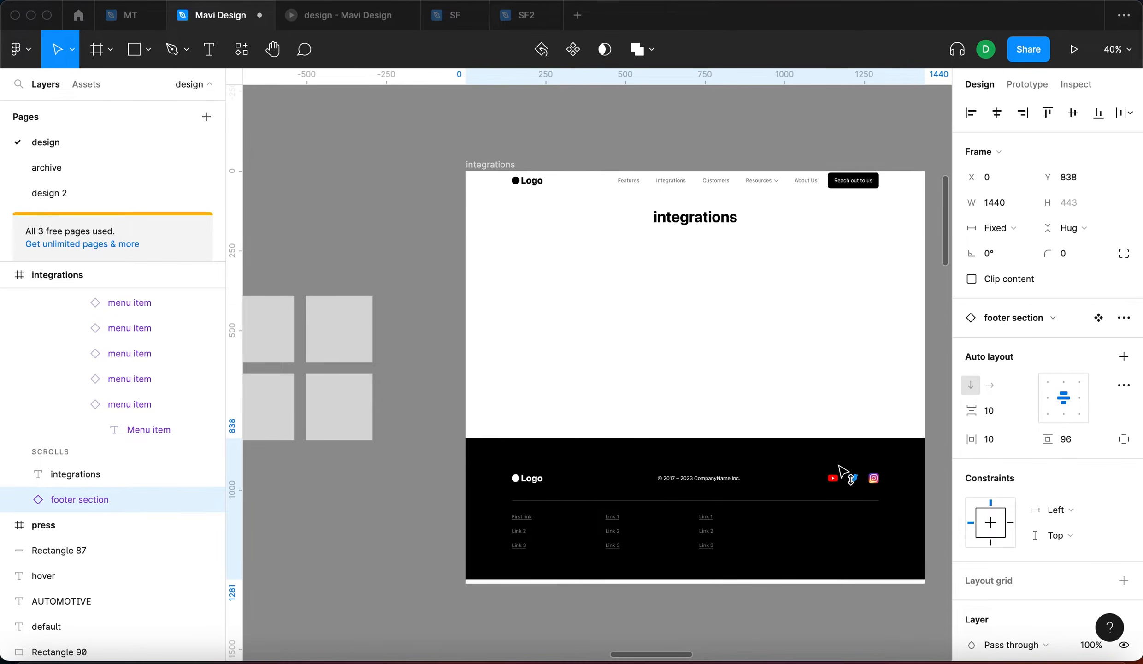
# Duplicate the heading below it as centred 'subheadline' text with lowered fill opacity
pyautogui.click(713, 215)
pyautogui.moveTo(721, 237); pyautogui.dragTo(722, 265)
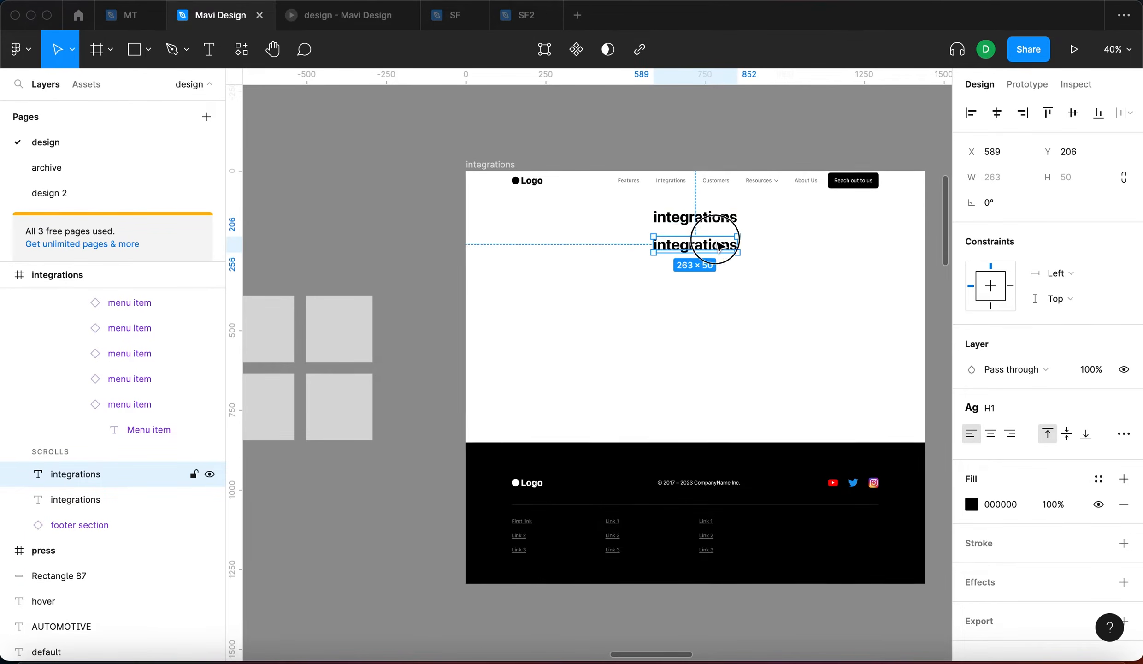
pyautogui.press('Return')
pyautogui.write('subhead')
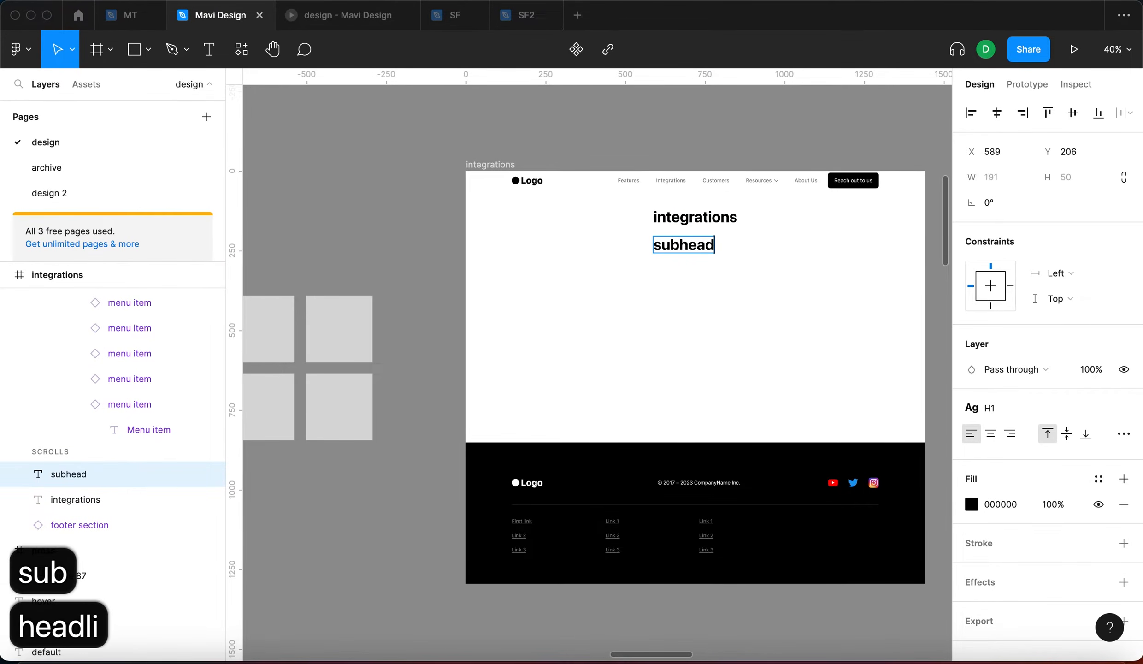
pyautogui.press('Escape')
pyautogui.press('alt+super+t')
pyautogui.click(1053, 504)
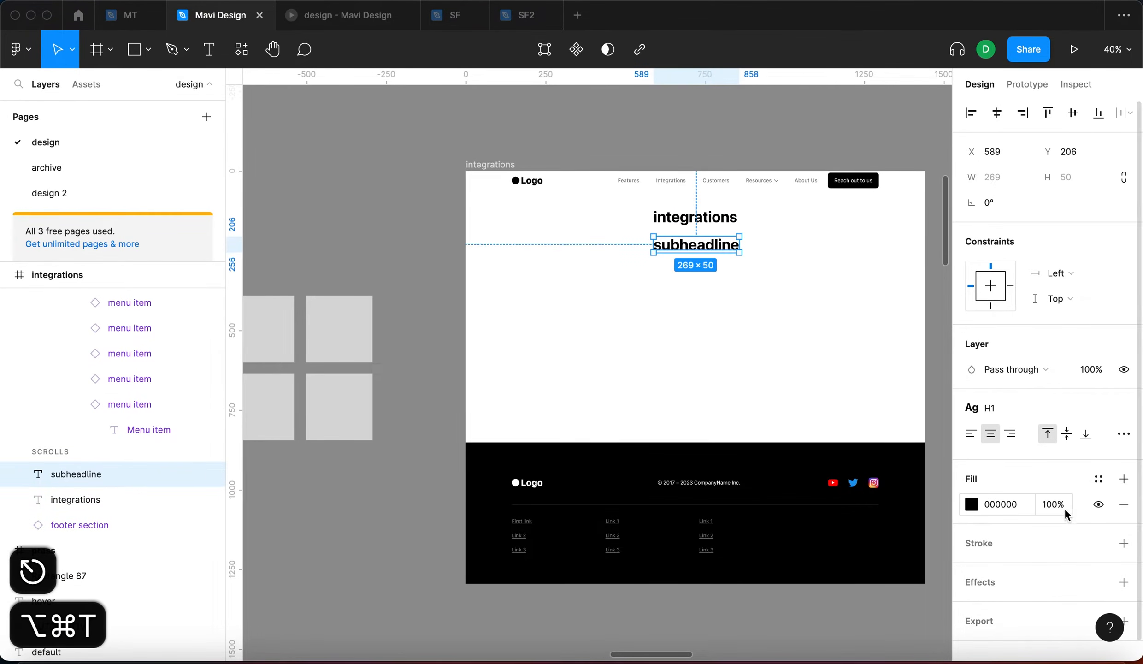
pyautogui.hotkey('shift', 'Down')
pyautogui.hotkey('shift', 'Down')
pyautogui.hotkey('shift', 'Down')
pyautogui.hotkey('shift', 'Down')
pyautogui.hotkey('shift', 'Down')
pyautogui.hotkey('shift', 'Down')
pyautogui.hotkey('shift', 'Down')
pyautogui.click(580, 257)
# Duplicate the left grey square to a spot above the grid
pyautogui.hscroll(-5, 431, 225)
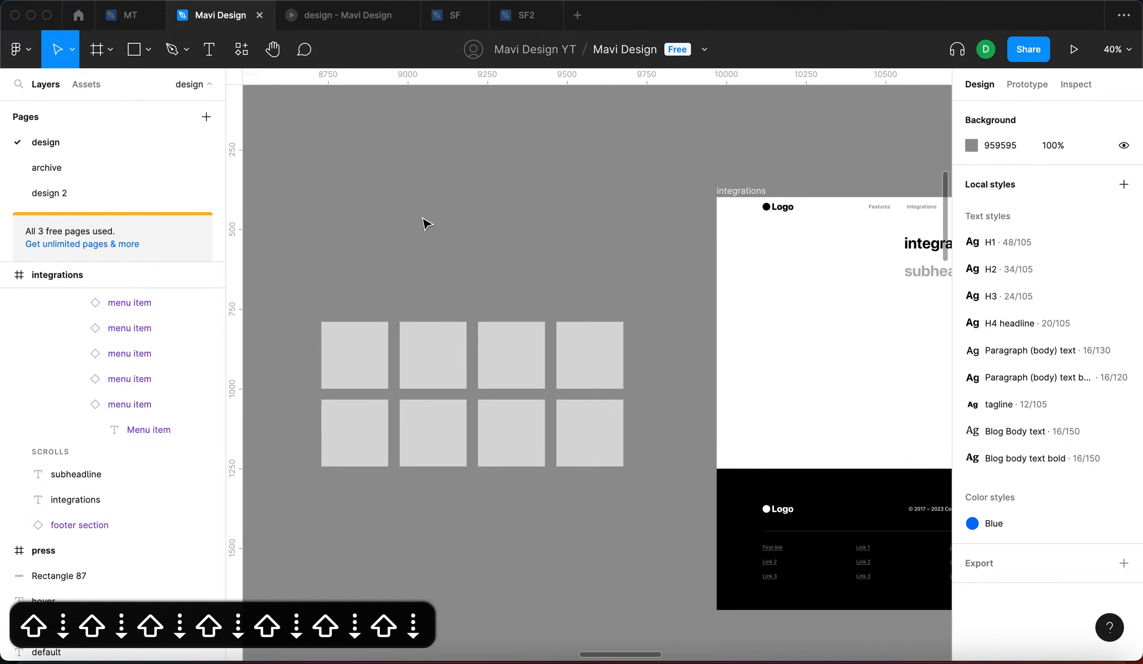
pyautogui.click(365, 373)
pyautogui.click(446, 269)
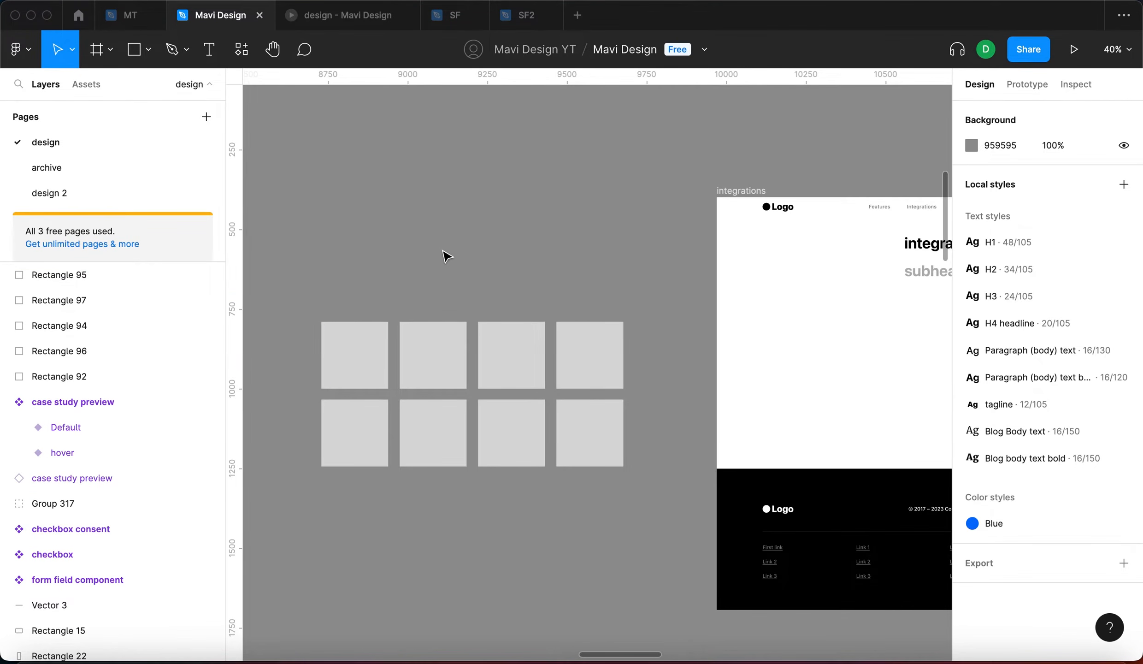
pyautogui.hscroll(-4, 525, 258)
pyautogui.click(450, 349)
pyautogui.click(475, 283)
pyautogui.scroll(5, 569, 461)
pyautogui.scroll(2, 691, 544)
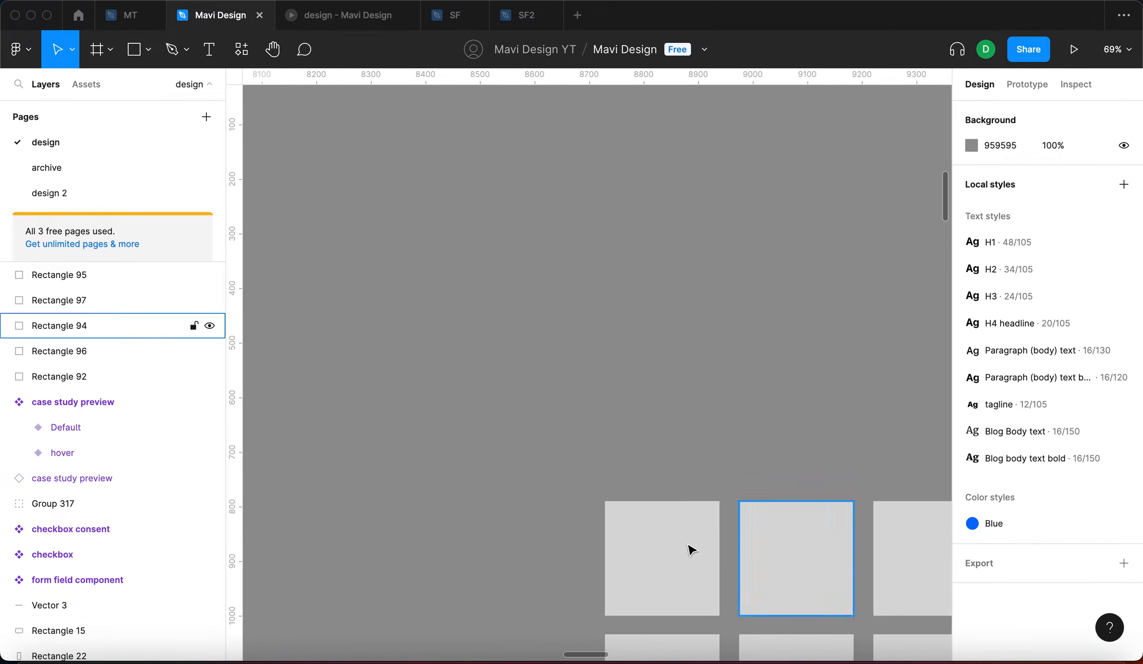
pyautogui.click(675, 590)
pyautogui.moveTo(686, 466); pyautogui.dragTo(704, 319)
pyautogui.click(739, 308)
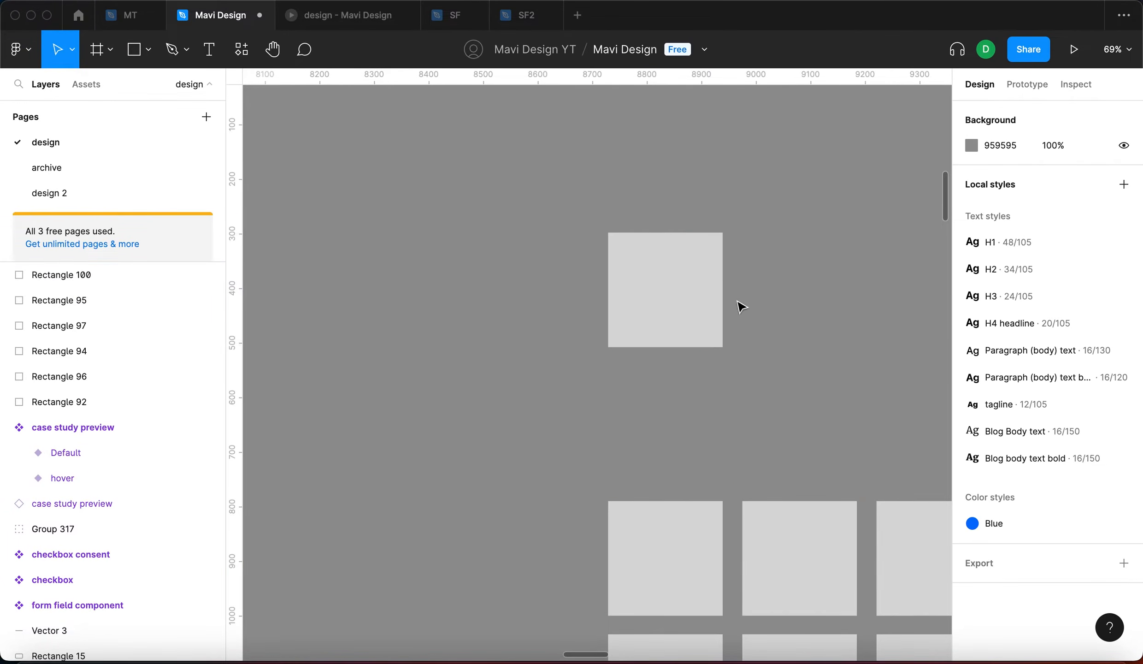
# Copy the new square to its left and shorten that copy to 210×160
pyautogui.scroll(5, 738, 306)
pyautogui.click(691, 281)
pyautogui.scroll(-5, 691, 281)
pyautogui.moveTo(673, 290); pyautogui.dragTo(427, 290)
pyautogui.moveTo(412, 343); pyautogui.dragTo(422, 313)
pyautogui.click(429, 331)
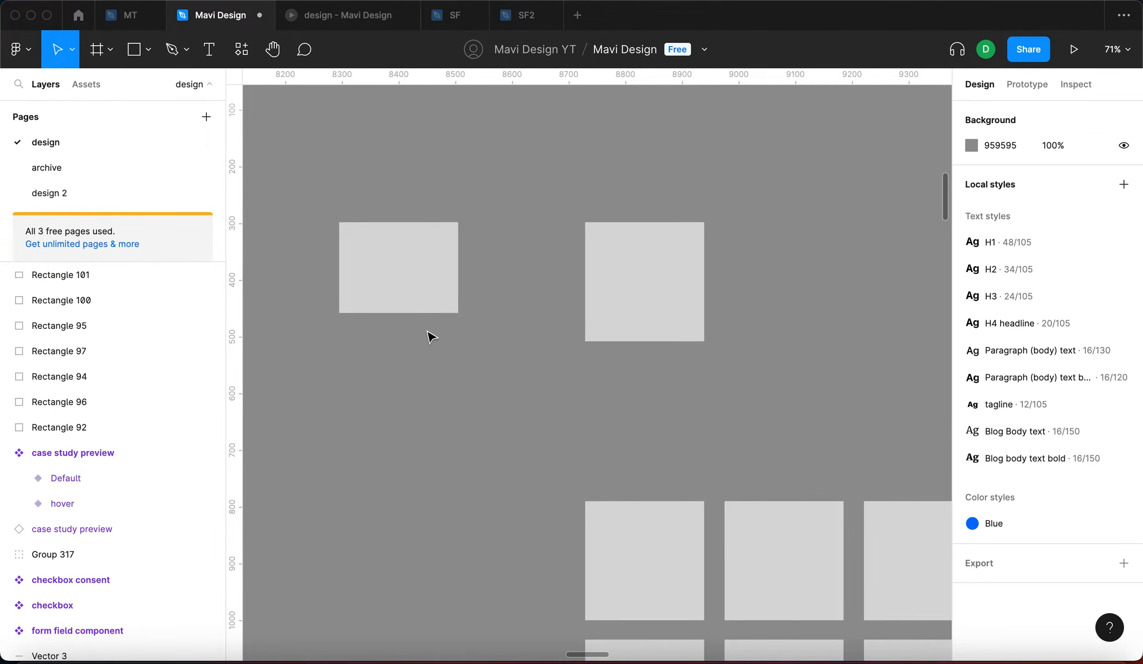
# Draw an arrow from the shorter box pointing right to the square
pyautogui.hotkey('shift', 'l')
pyautogui.moveTo(476, 252); pyautogui.dragTo(532, 252)
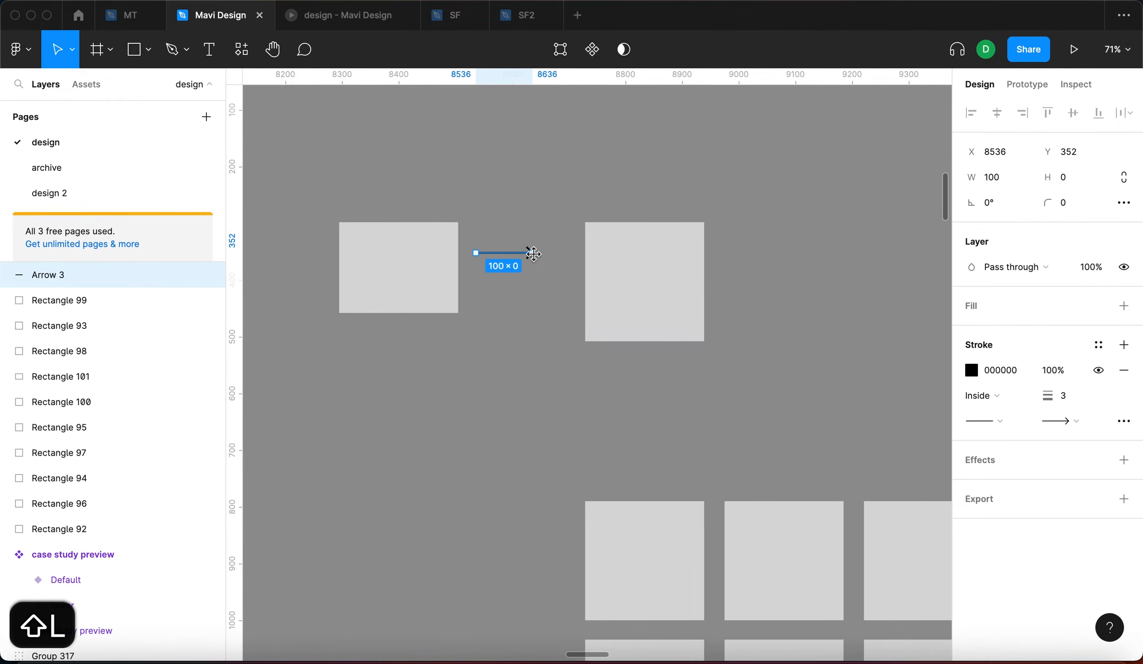
pyautogui.click(533, 275)
pyautogui.click(532, 255)
pyautogui.press('Return')
pyautogui.moveTo(532, 252); pyautogui.dragTo(563, 253)
pyautogui.press('Return')
# Add a 'logo' text label inside the shorter box and edit its FFFFFF fill value
pyautogui.click(433, 258)
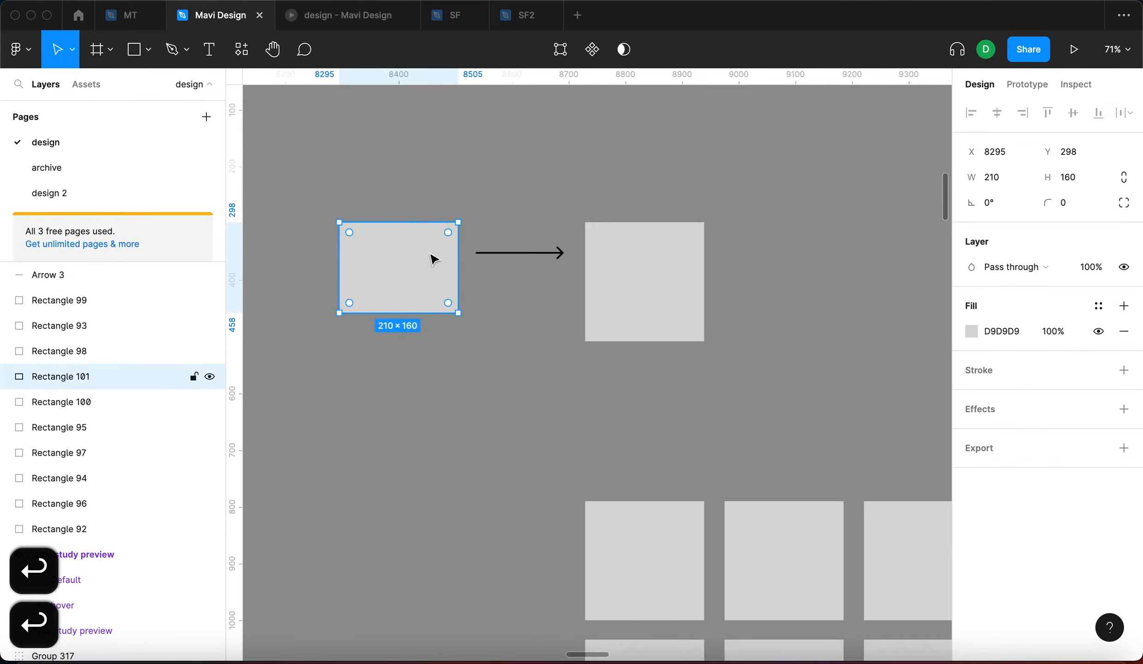
pyautogui.press('t')
pyautogui.click(374, 257)
pyautogui.write('lo')
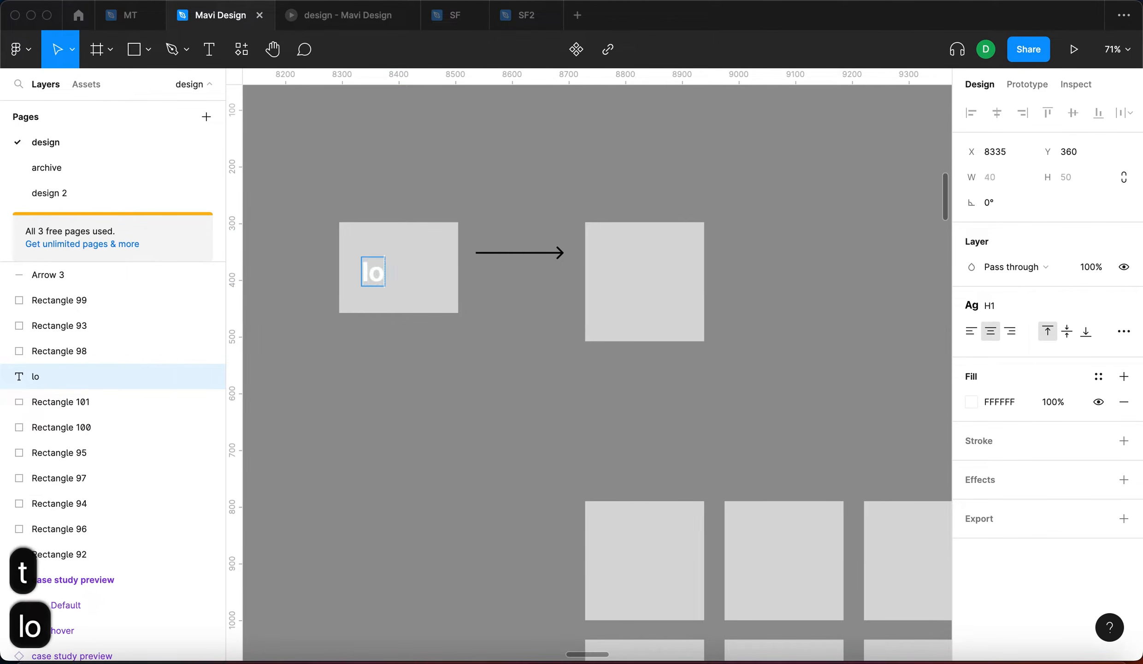
pyautogui.write('go')
pyautogui.press('Escape')
pyautogui.press('Escape')
pyautogui.click(350, 260)
pyautogui.click(1053, 401)
pyautogui.click(982, 403)
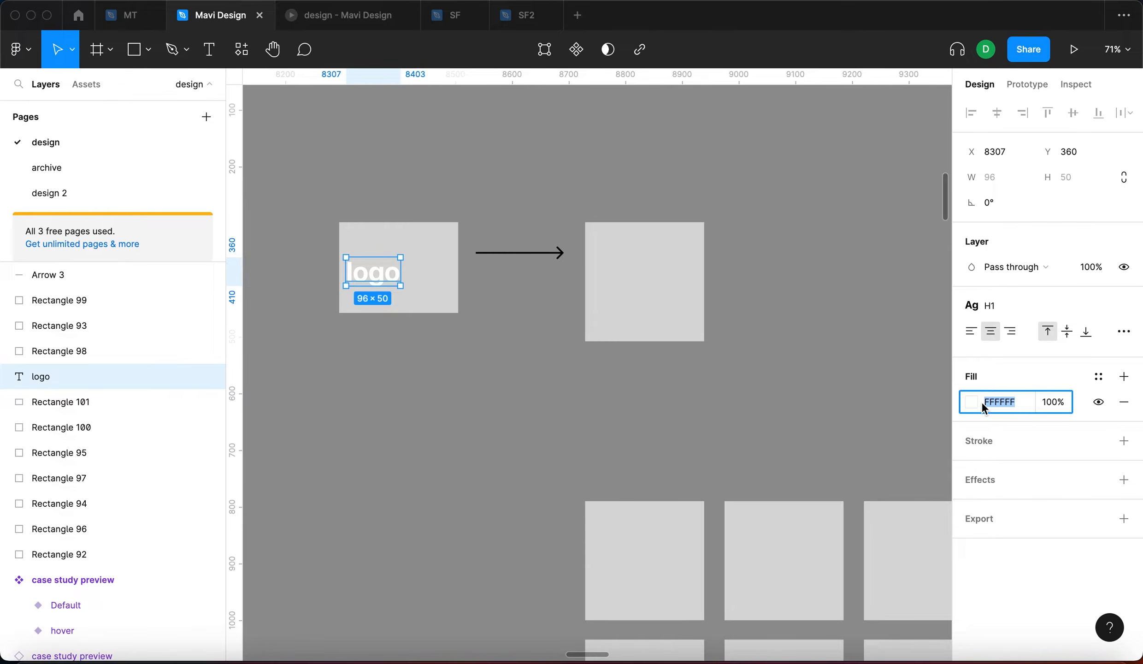
# Change the label to 'another app logo' at an 18 pt font size
pyautogui.press('BackSpace')
pyautogui.press('BackSpace')
pyautogui.press('BackSpace')
pyautogui.press('BackSpace')
pyautogui.write('another app')
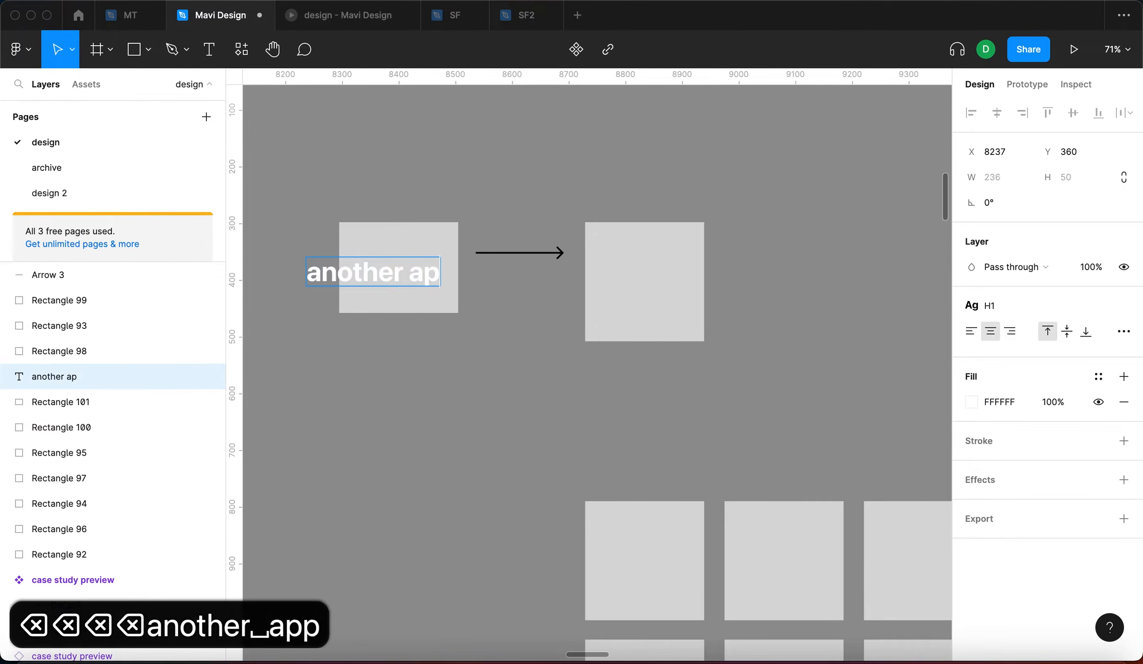
pyautogui.press('Escape')
pyautogui.click(1120, 310)
pyautogui.click(1070, 363)
pyautogui.hotkey('shift', 'Down')
pyautogui.hotkey('shift', 'Down')
pyautogui.hotkey('shift', 'Down')
pyautogui.hotkey('shift', 'Down')
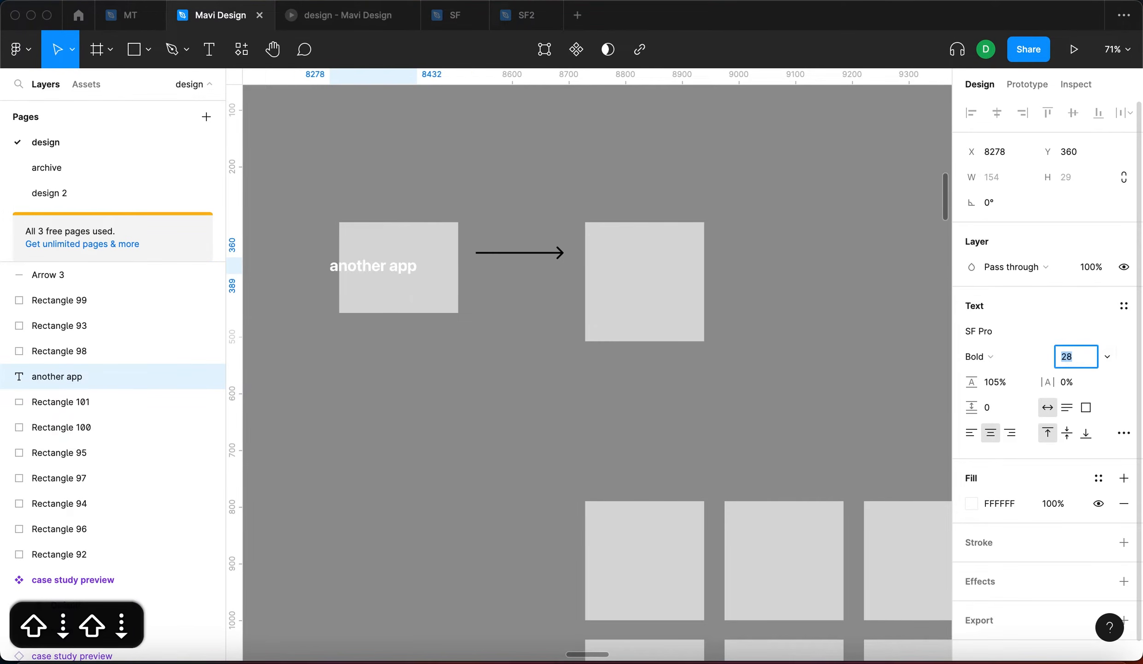
pyautogui.hotkey('shift', 'Up')
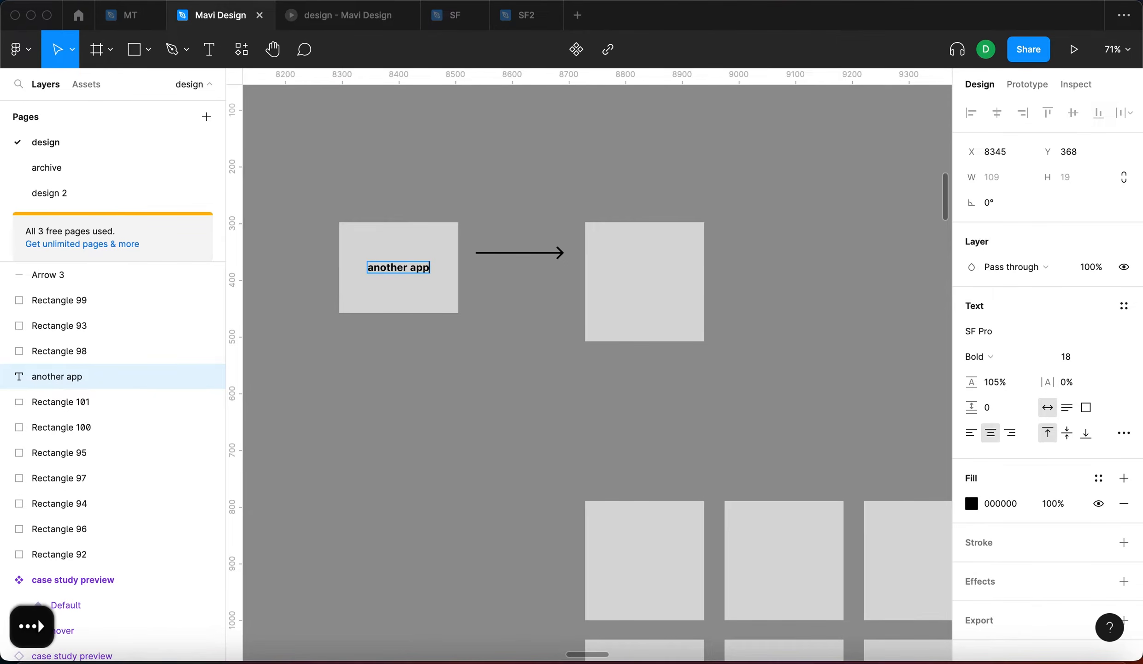
pyautogui.write('logo')
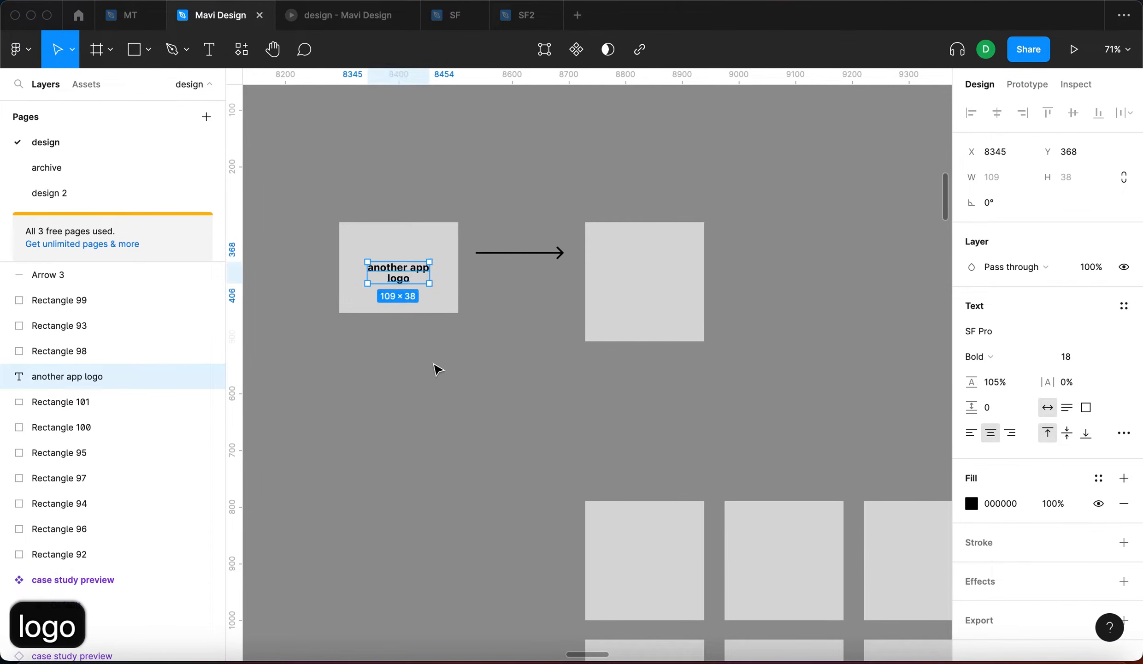
pyautogui.click(436, 364)
pyautogui.scroll(5, 406, 280)
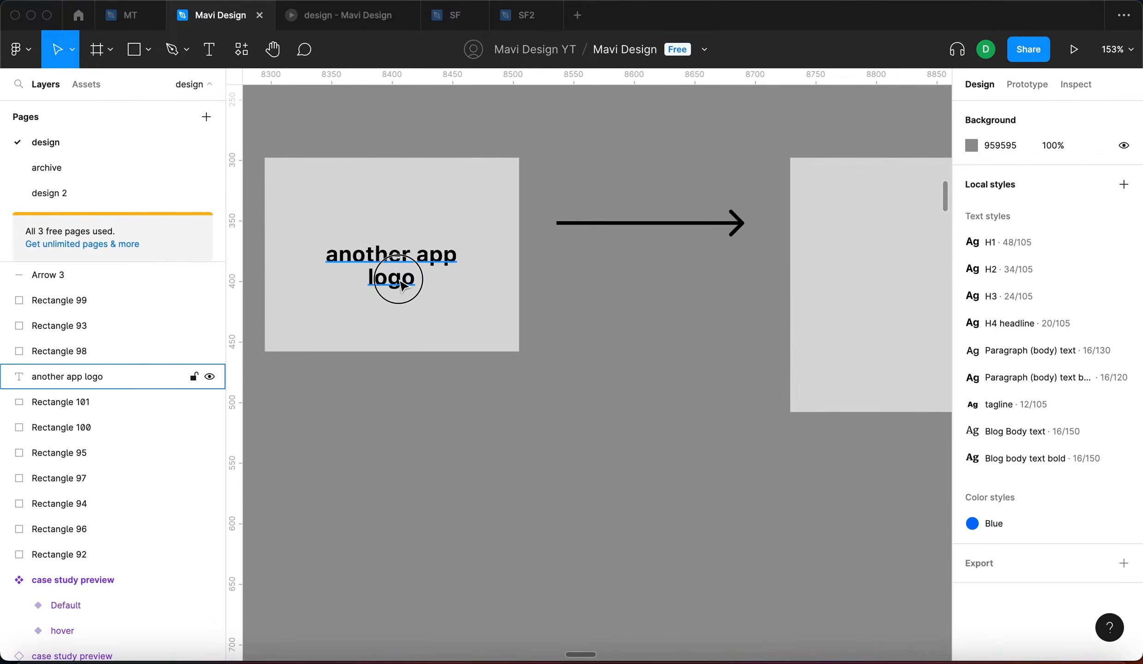
pyautogui.click(405, 277)
pyautogui.click(625, 294)
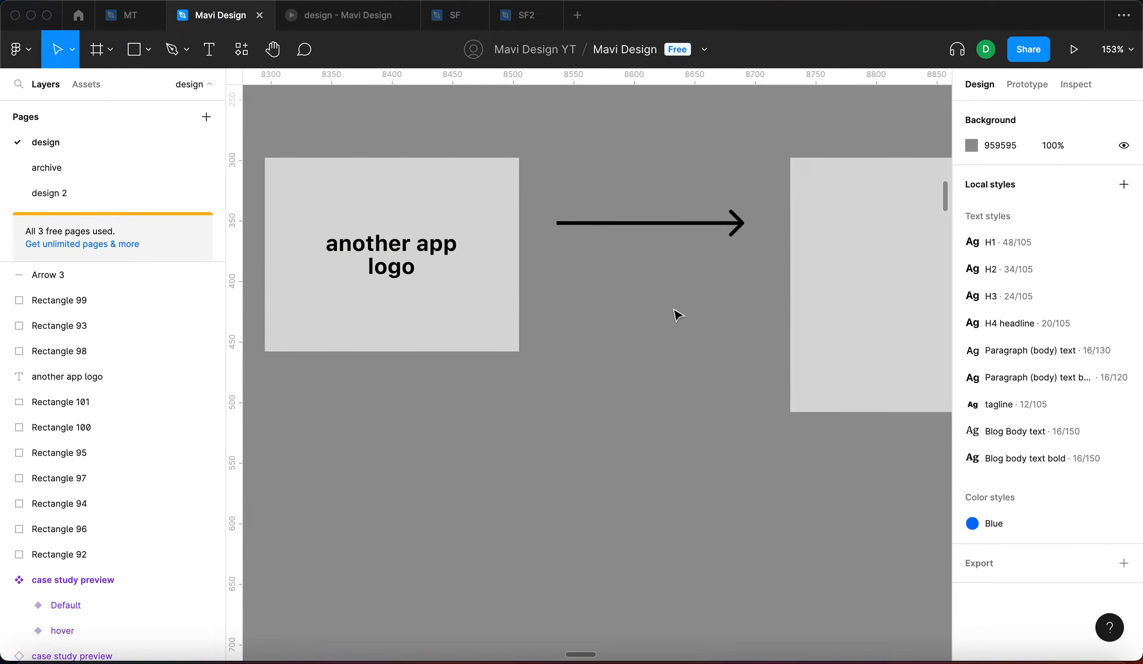
# Duplicate the right square into a 76-high bottom panel filled EAEAEA
pyautogui.scroll(-5, 661, 306)
pyautogui.scroll(4, 692, 281)
pyautogui.click(691, 279)
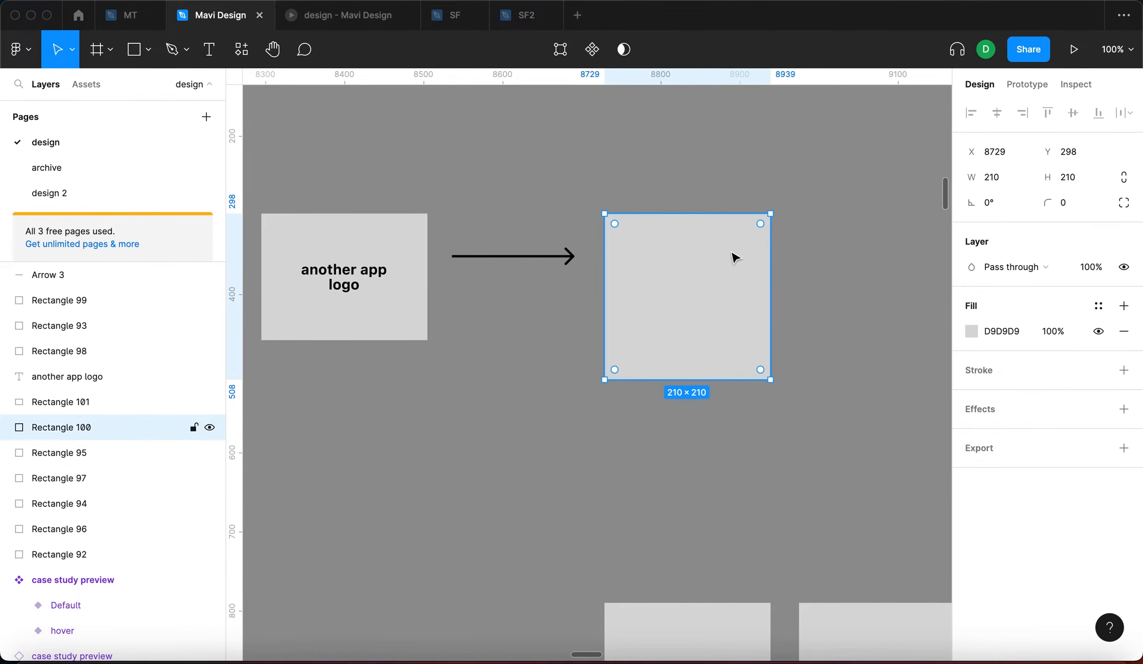
pyautogui.press('super+d')
pyautogui.moveTo(684, 219); pyautogui.dragTo(796, 340)
pyautogui.click(837, 401)
pyautogui.click(708, 377)
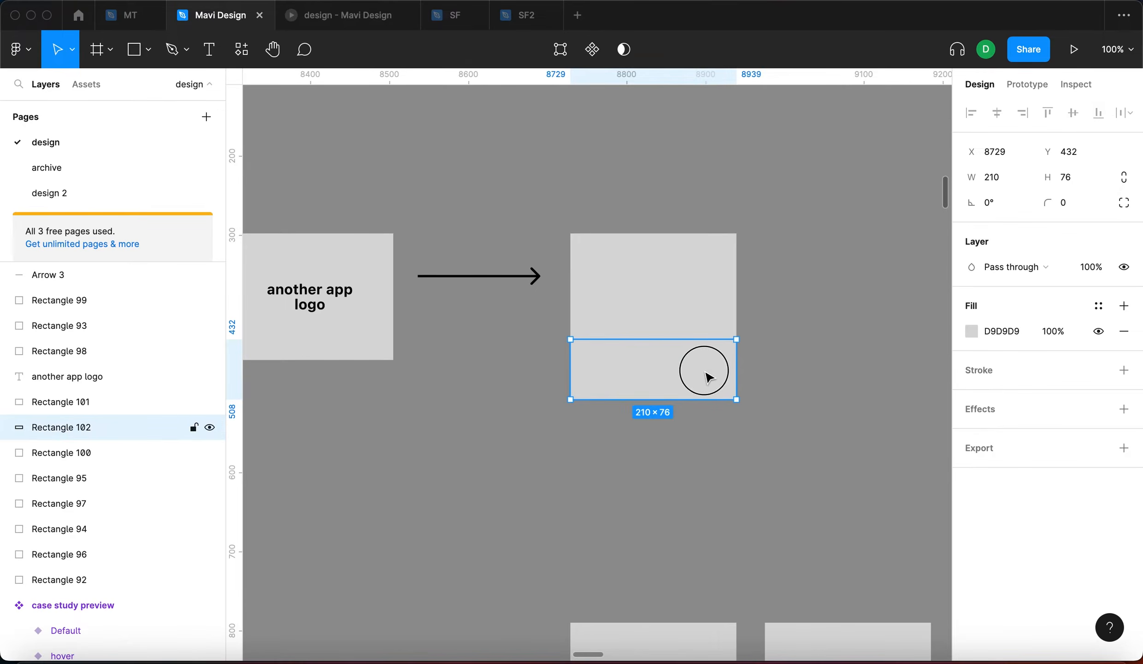
pyautogui.click(972, 331)
pyautogui.moveTo(842, 332); pyautogui.dragTo(759, 291)
# Copy the label onto the card as 'integration' on the panel and 'another app logo' above
pyautogui.click(937, 248)
pyautogui.moveTo(303, 299); pyautogui.dragTo(658, 368)
pyautogui.press('Return')
pyautogui.write('integration')
pyautogui.press('Escape')
pyautogui.click(865, 410)
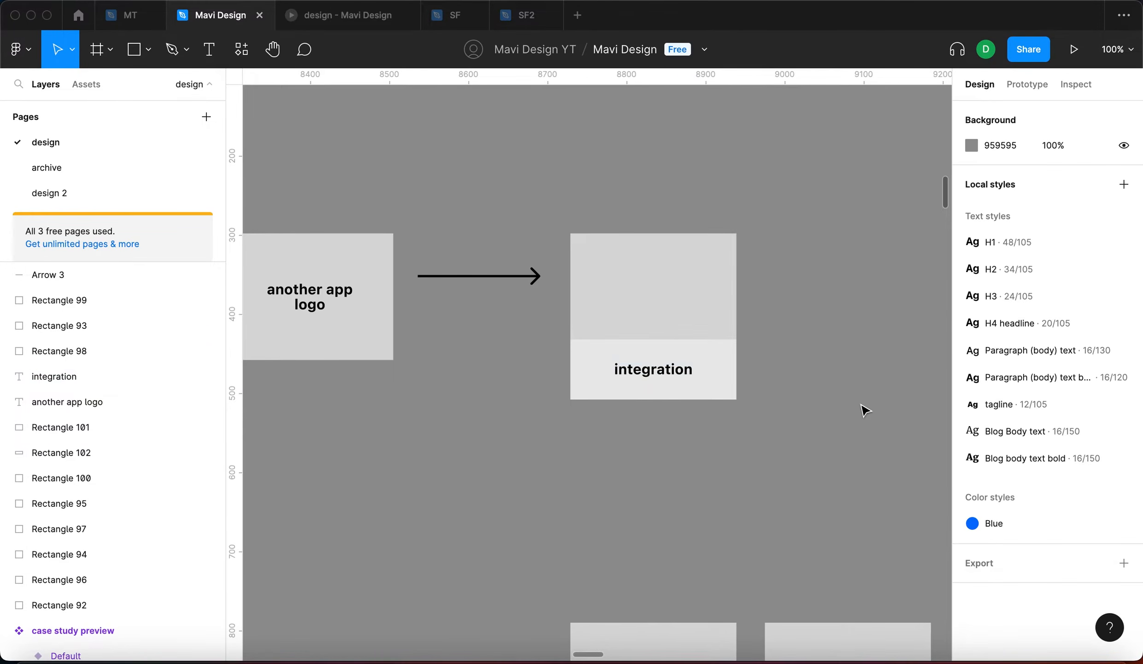
pyautogui.hscroll(3, 839, 409)
pyautogui.hscroll(-5, 689, 314)
pyautogui.moveTo(332, 311); pyautogui.dragTo(684, 306)
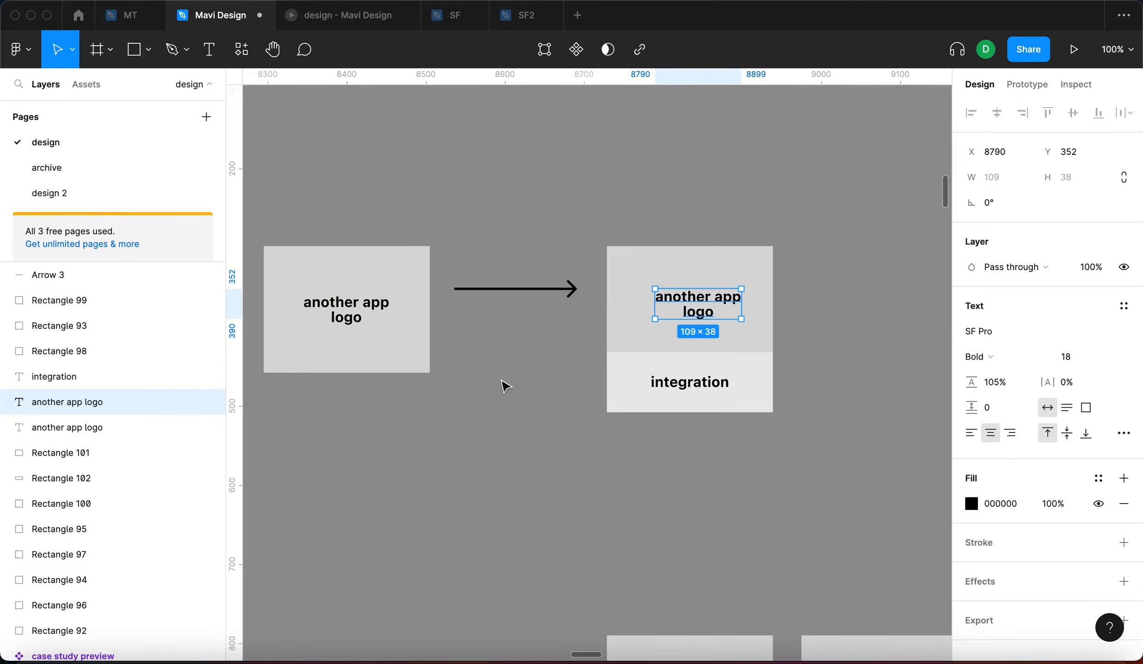
pyautogui.click(505, 387)
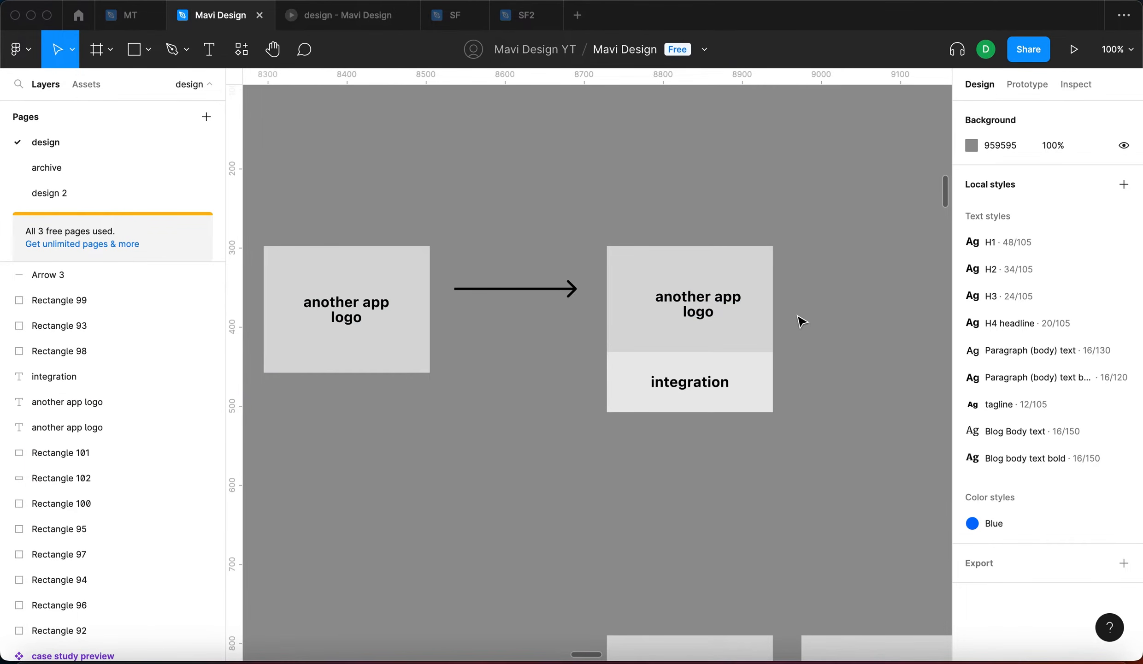
# Duplicate the whole card to the right and make the copy's bottom panel taller
pyautogui.hscroll(4, 783, 382)
pyautogui.moveTo(604, 388); pyautogui.dragTo(439, 178)
pyautogui.moveTo(491, 280); pyautogui.dragTo(728, 291)
pyautogui.scroll(5, 734, 426)
pyautogui.click(779, 371)
pyautogui.moveTo(778, 368); pyautogui.dragTo(791, 283)
pyautogui.keyDown('shift'); pyautogui.click(737, 431); pyautogui.keyUp('shift')
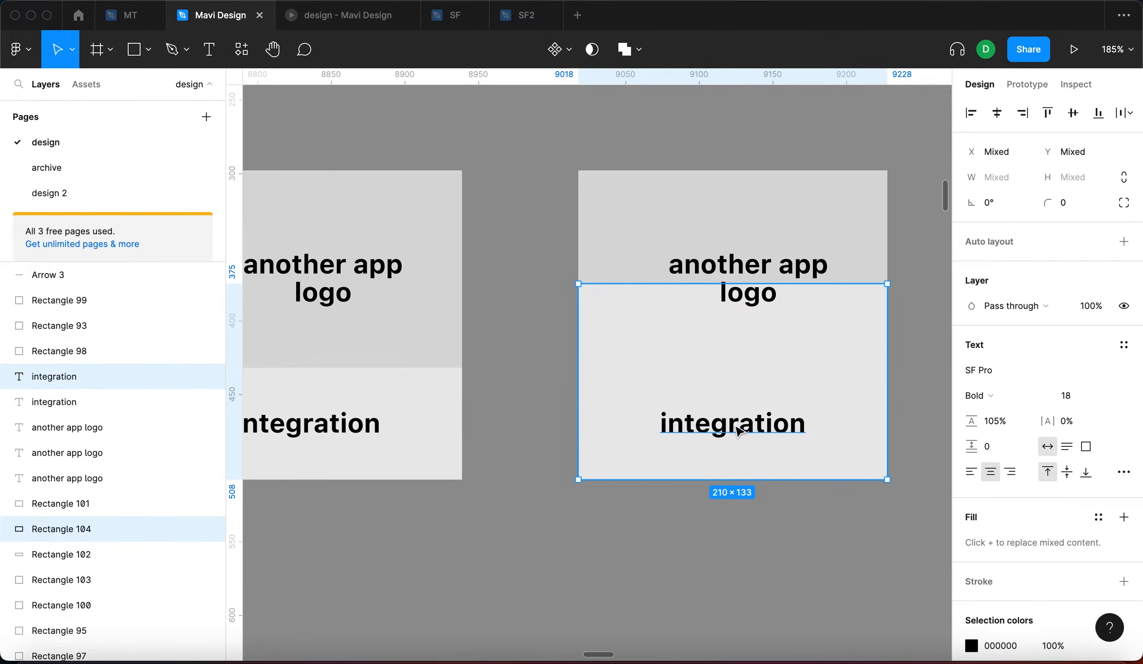
# Bring the panel forward and add a faded 'description' line above the integration text
pyautogui.press('alt+super+bracketright')
pyautogui.click(723, 422)
pyautogui.moveTo(723, 422); pyautogui.dragTo(756, 367)
pyautogui.doubleClick(756, 367)
pyautogui.write('description')
pyautogui.press('Escape')
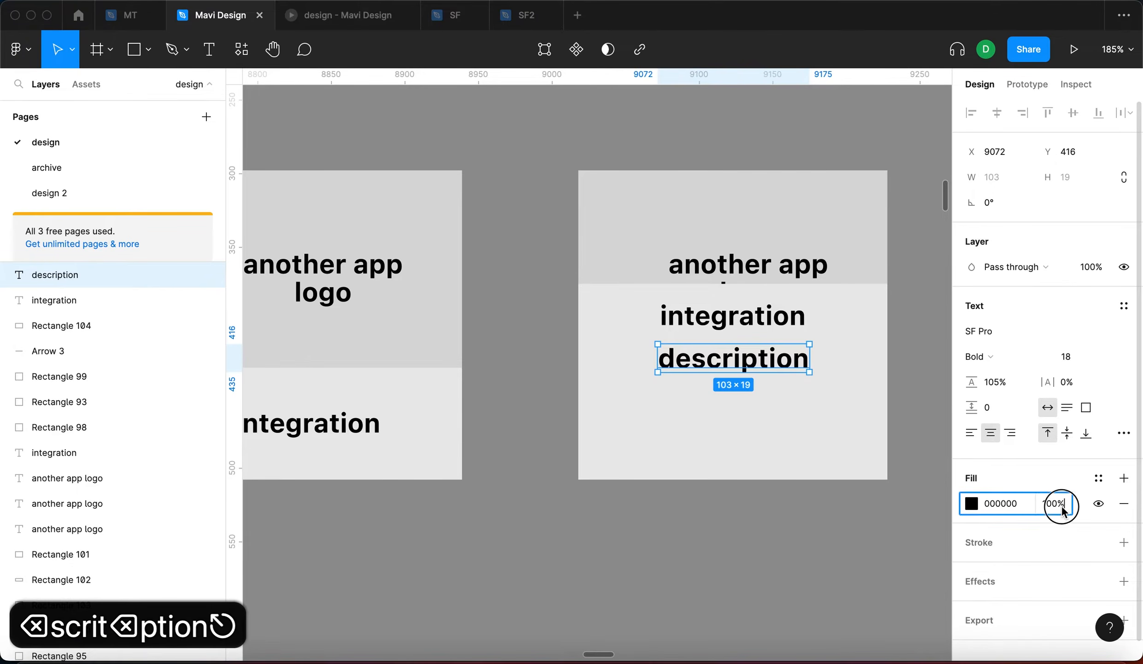
pyautogui.hotkey('shift', 'Down')
pyautogui.hotkey('shift', 'Down')
pyautogui.hotkey('shift', 'Down')
pyautogui.hotkey('shift', 'Down')
pyautogui.hotkey('shift', 'Down')
# Add a 'learn more' text line below the description
pyautogui.keyDown('alt'); pyautogui.moveTo(733, 317); pyautogui.dragTo(733, 427); pyautogui.keyUp('alt')
pyautogui.doubleClick(733, 427)
pyautogui.write('cta')
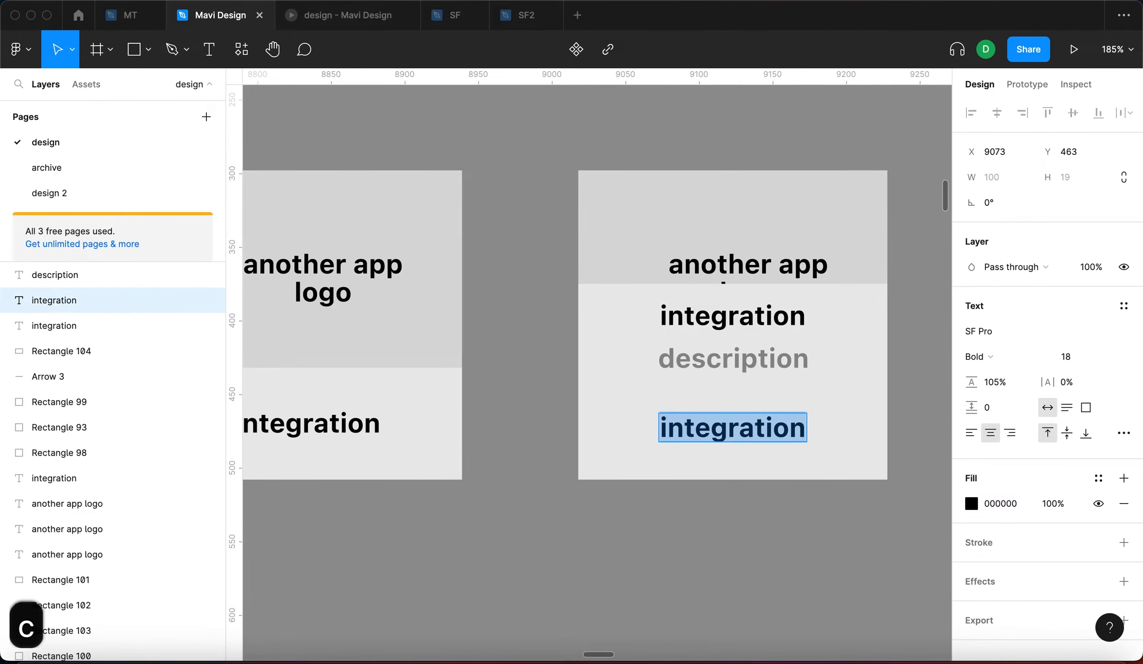
pyautogui.press('Escape')
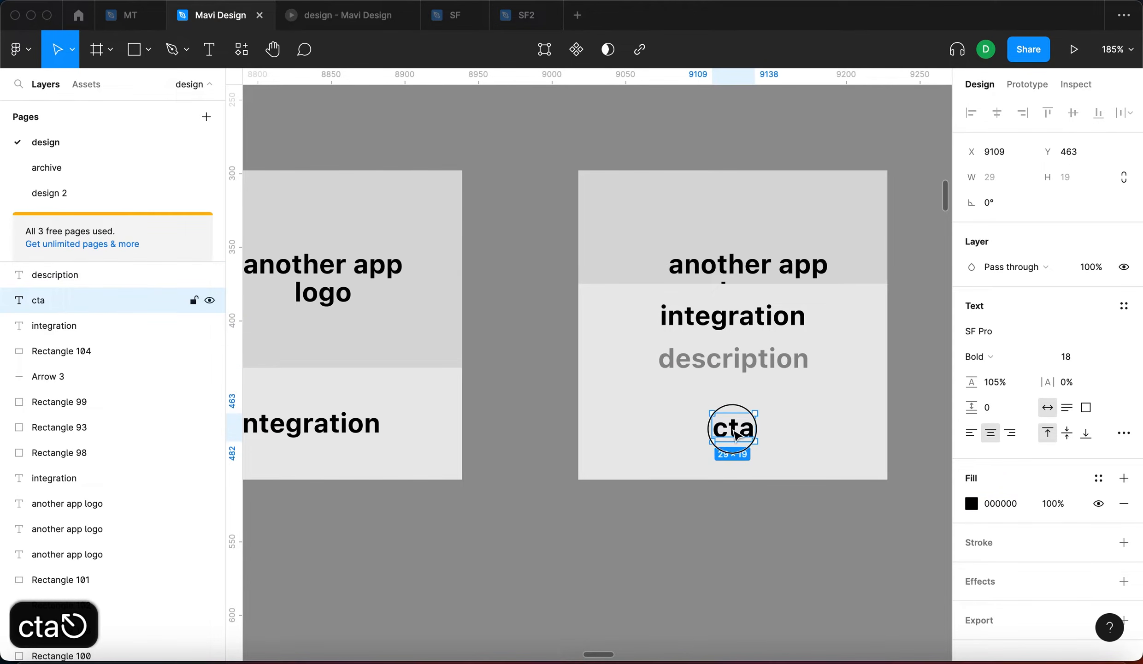
pyautogui.doubleClick(737, 434)
pyautogui.write('learn more')
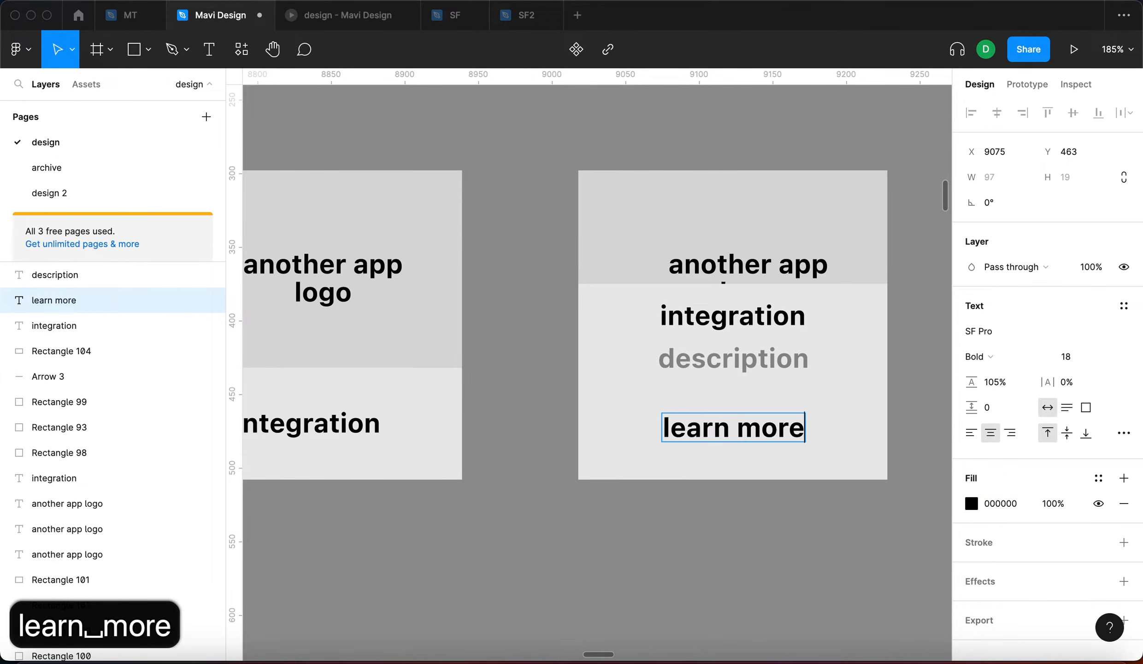
pyautogui.press('Escape')
pyautogui.press('Escape')
# Duplicate the card's background rectangle and stretch the copy over the card's top area
pyautogui.click(733, 364)
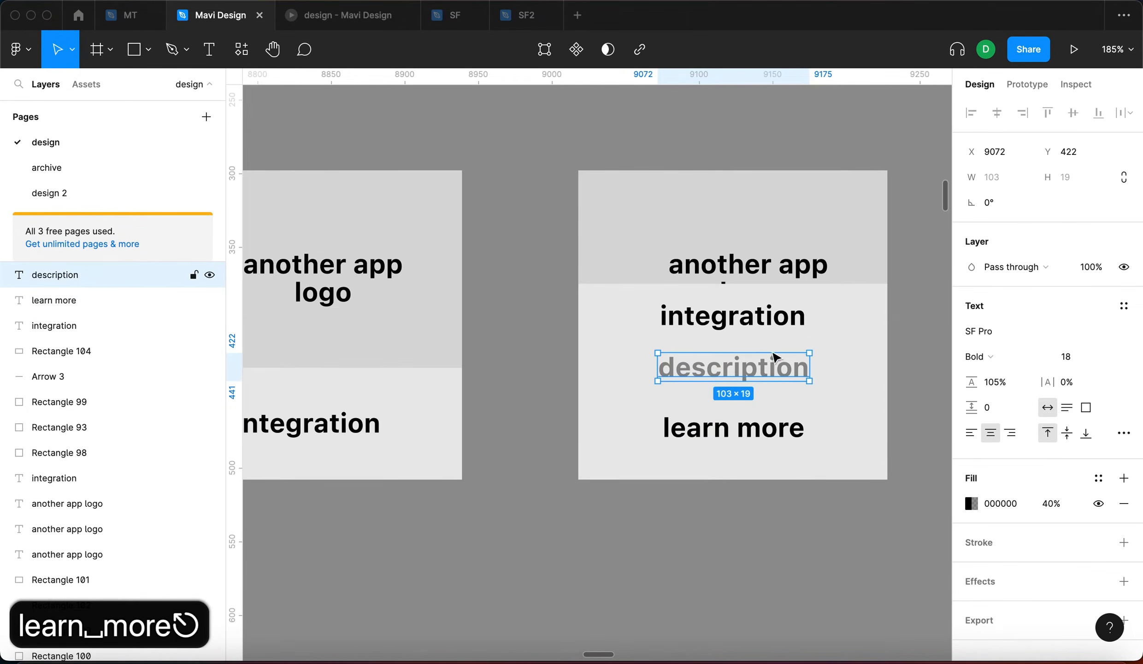
pyautogui.click(854, 365)
pyautogui.press('super+d')
pyautogui.moveTo(824, 475); pyautogui.dragTo(827, 173)
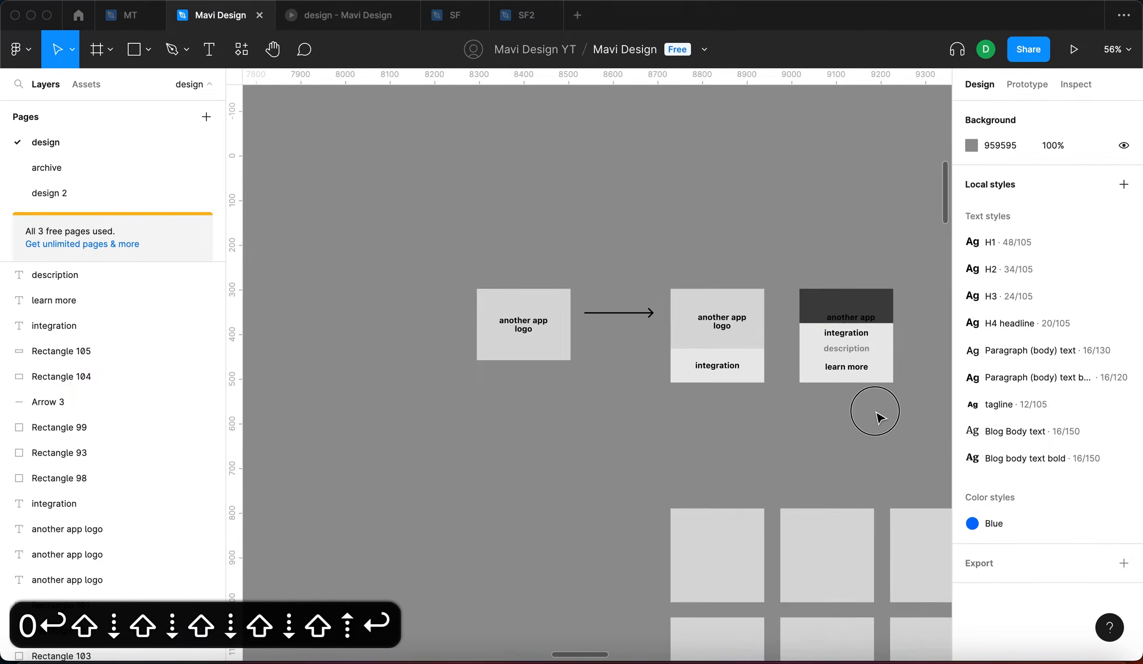
# Copy the arrow and drag its endpoints so Arrow 4 runs from the integration card to the dark-topped card
pyautogui.keyDown('ctrl'); pyautogui.scroll(5, 812, 368); pyautogui.keyUp('ctrl')
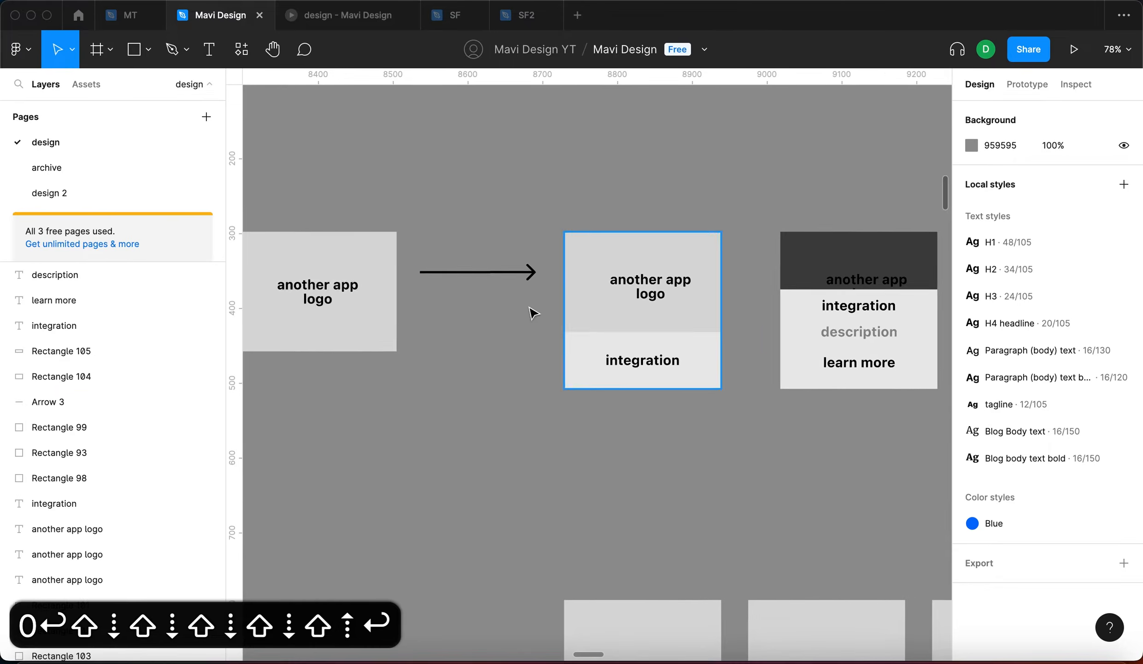
pyautogui.click(454, 271)
pyautogui.press('Return')
pyautogui.moveTo(707, 410); pyautogui.dragTo(775, 357)
pyautogui.moveTo(705, 413); pyautogui.dragTo(735, 357)
pyautogui.press('Return')
pyautogui.click(791, 460)
# Pan over to the placeholder grid and select one of its grey squares
pyautogui.hscroll(4, 791, 459)
pyautogui.scroll(-1, 791, 460)
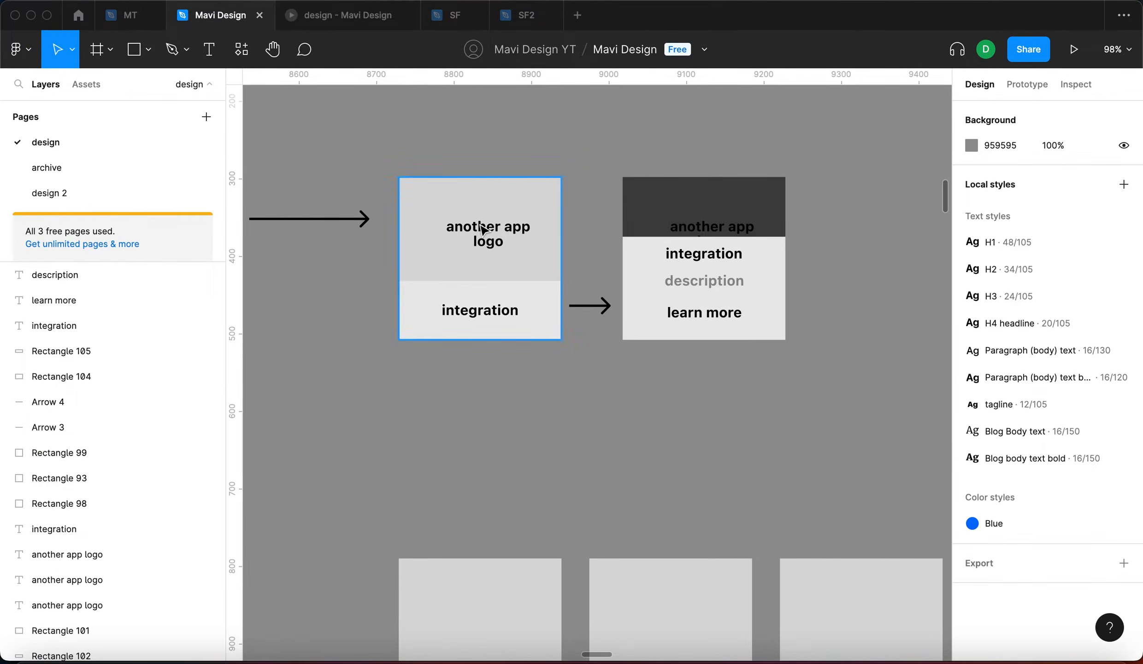
pyautogui.hscroll(2, 596, 369)
pyautogui.scroll(-1, 597, 368)
pyautogui.scroll(-10, 598, 371)
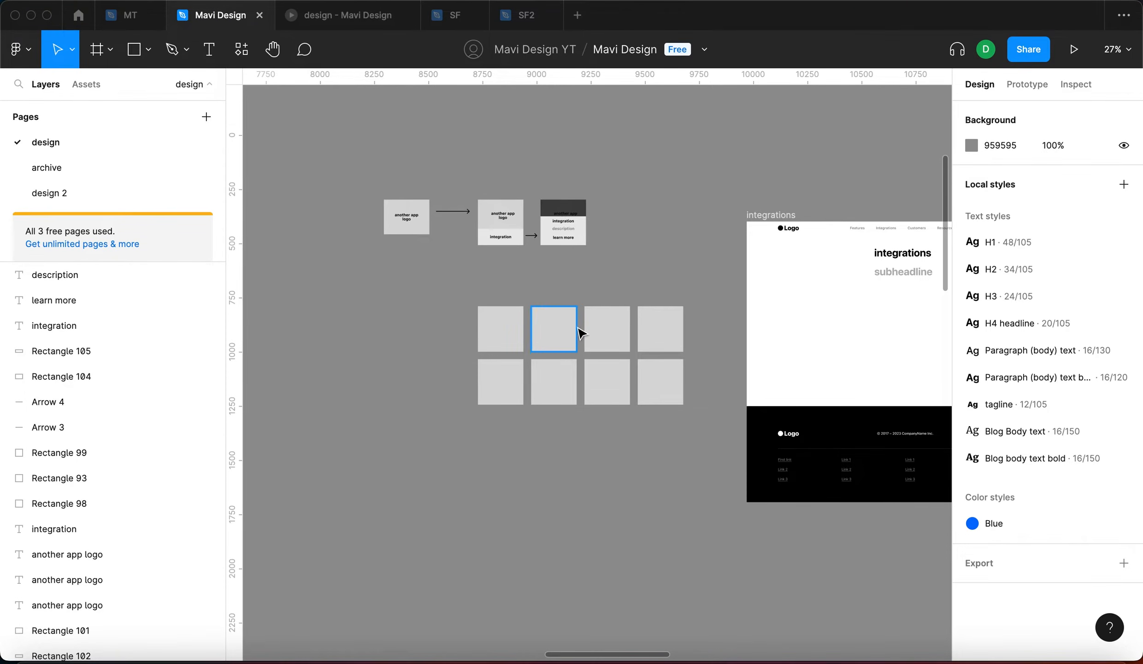
pyautogui.scroll(5, 582, 333)
pyautogui.click(518, 348)
pyautogui.click(635, 334)
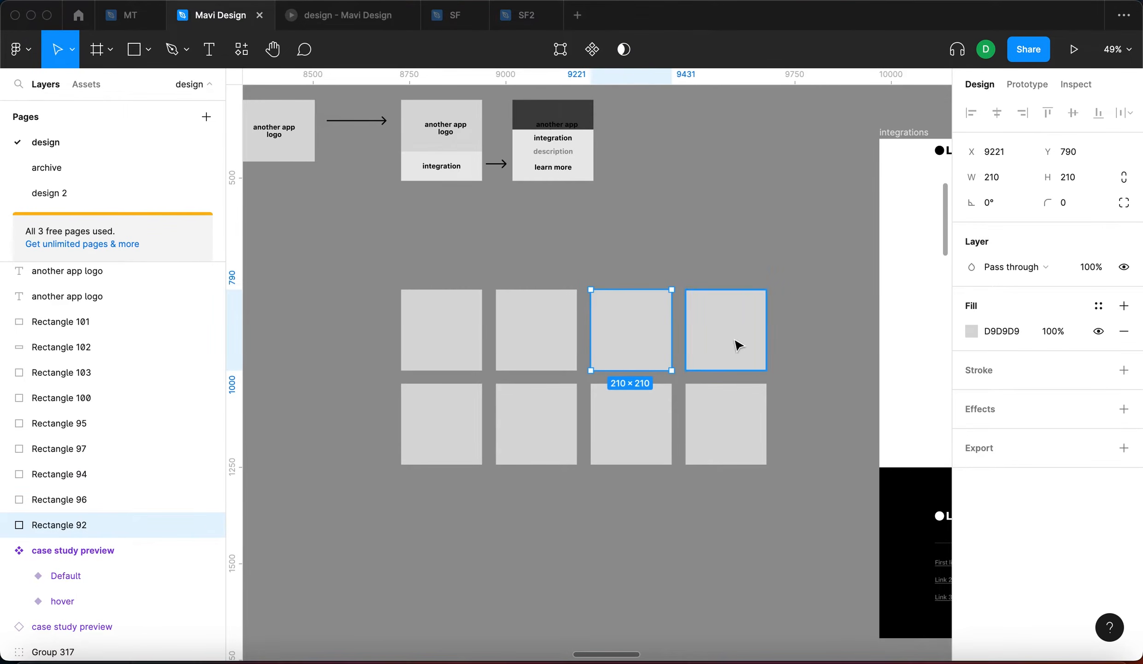
pyautogui.click(736, 341)
pyautogui.click(778, 342)
pyautogui.scroll(-12, 778, 343)
pyautogui.scroll(-2, 778, 344)
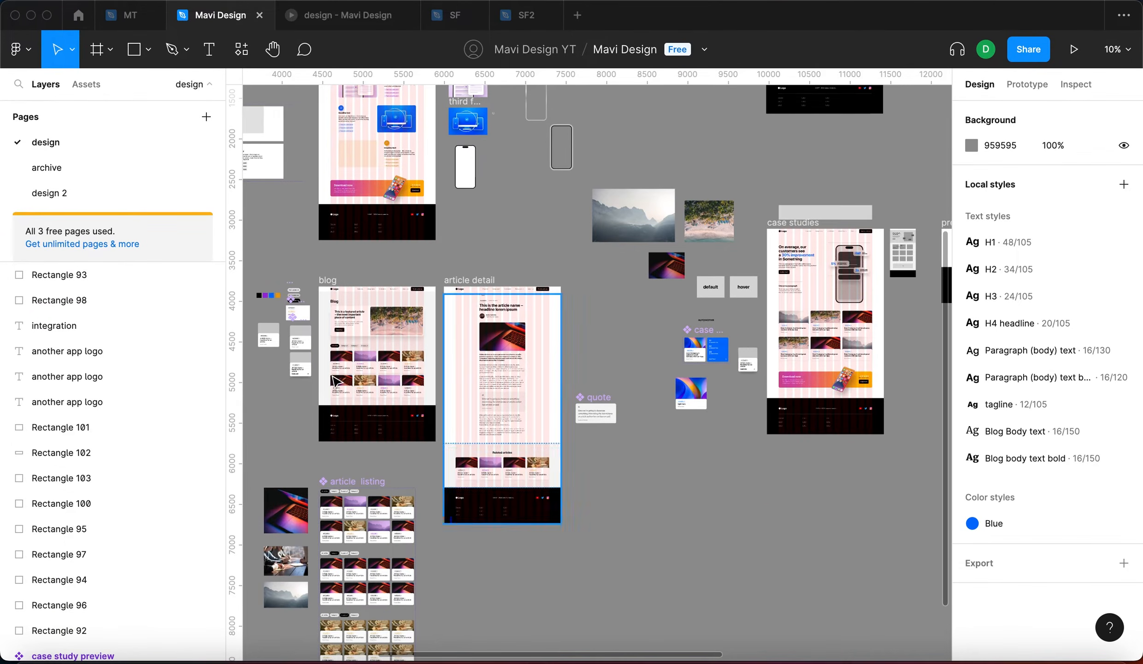
pyautogui.scroll(10, 332, 377)
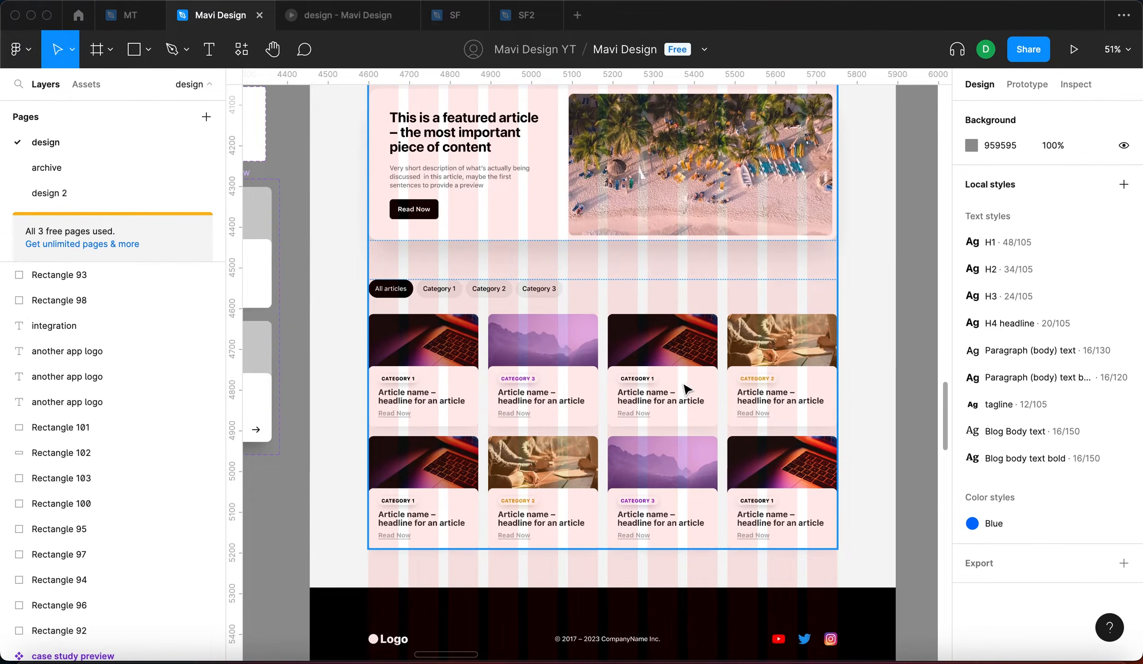
pyautogui.scroll(-8, 686, 389)
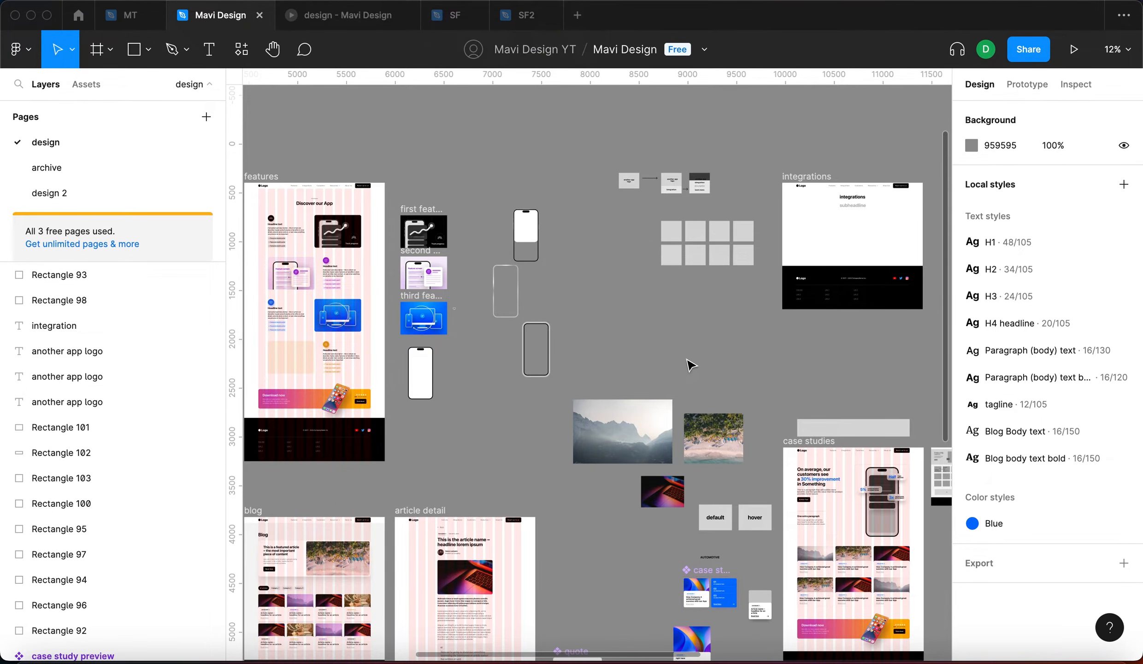
pyautogui.scroll(6, 733, 251)
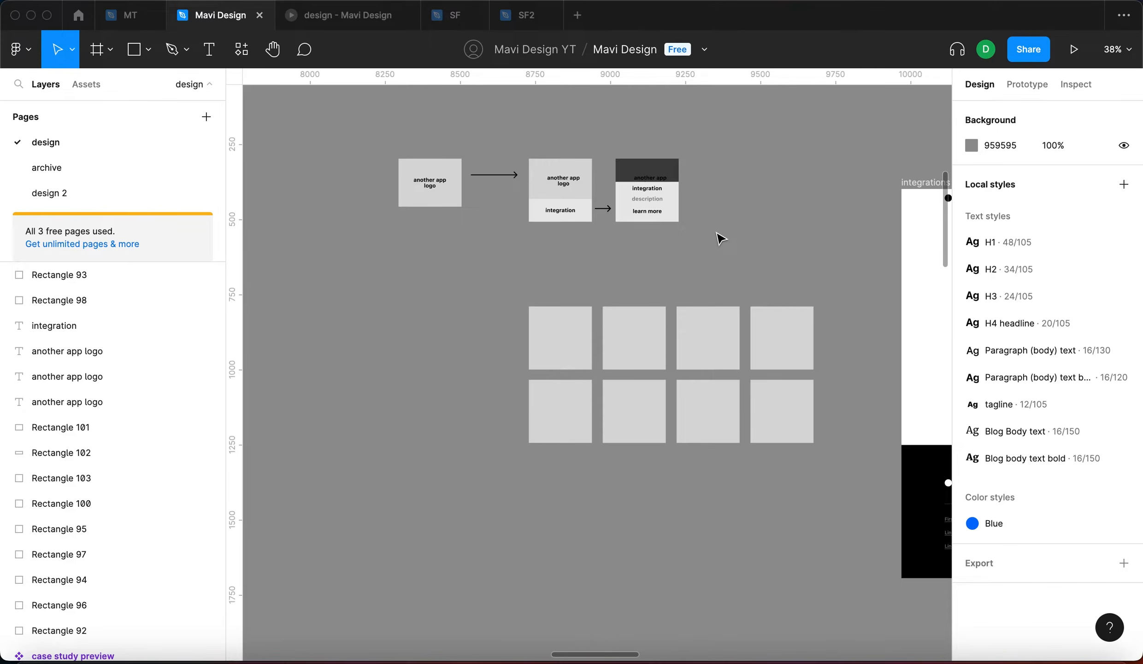
pyautogui.hscroll(5, 721, 238)
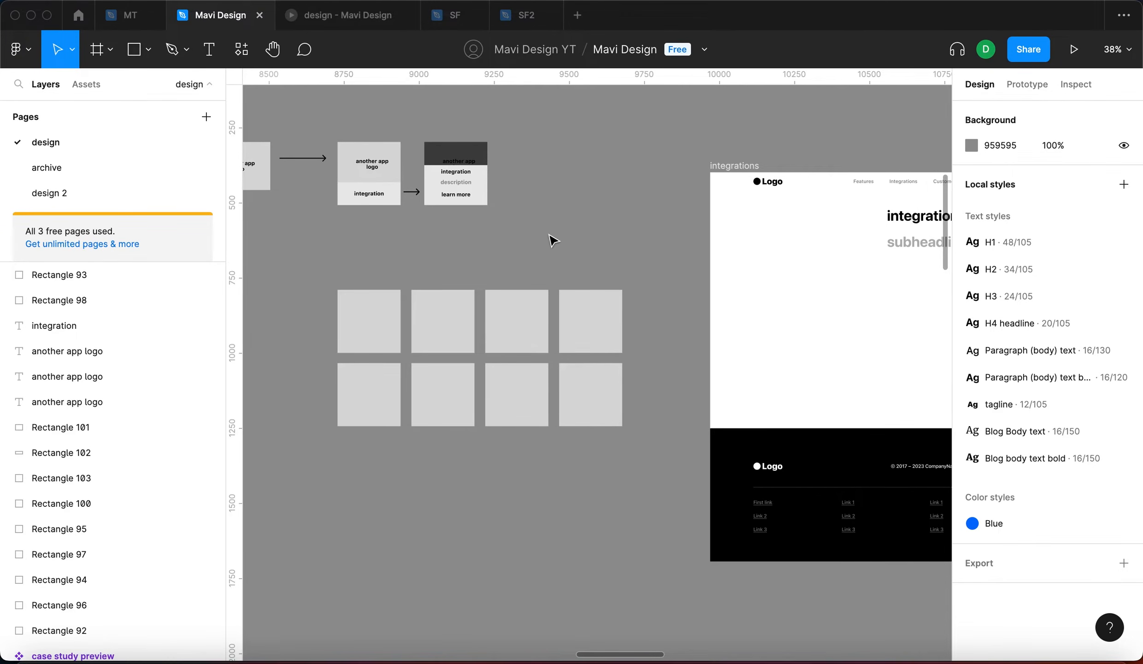
pyautogui.hscroll(-3, 553, 239)
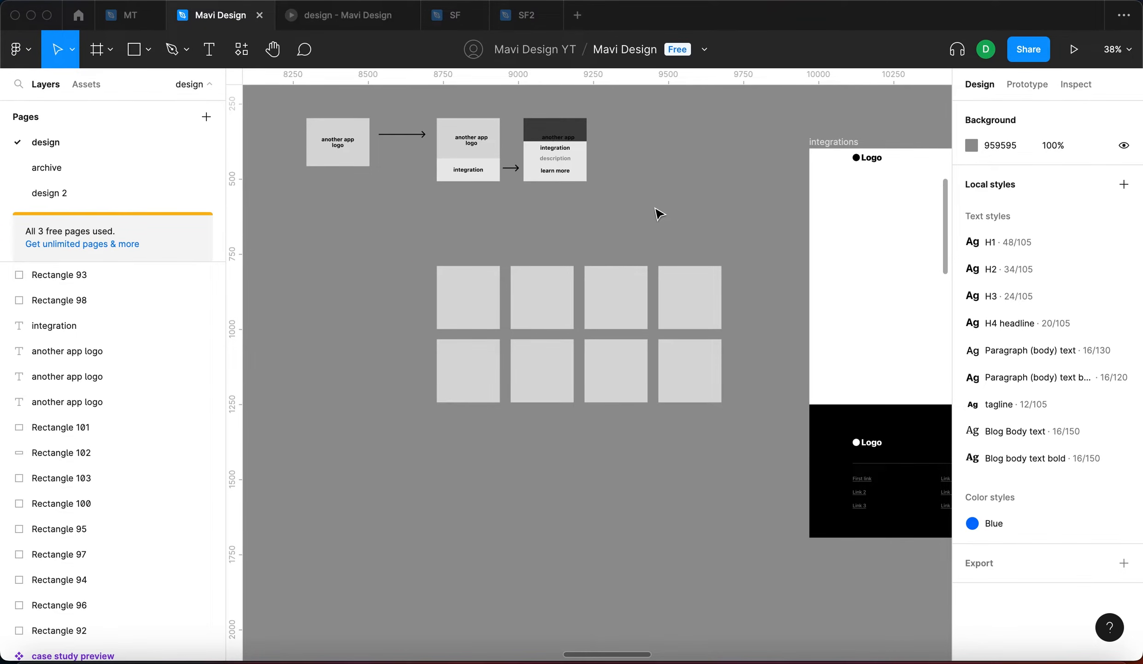
pyautogui.scroll(-15, 697, 214)
pyautogui.scroll(-5, 696, 214)
pyautogui.hscroll(-4, 697, 215)
# Inspect the blog page's nested articles frame and its first article card
pyautogui.hscroll(-2, 572, 459)
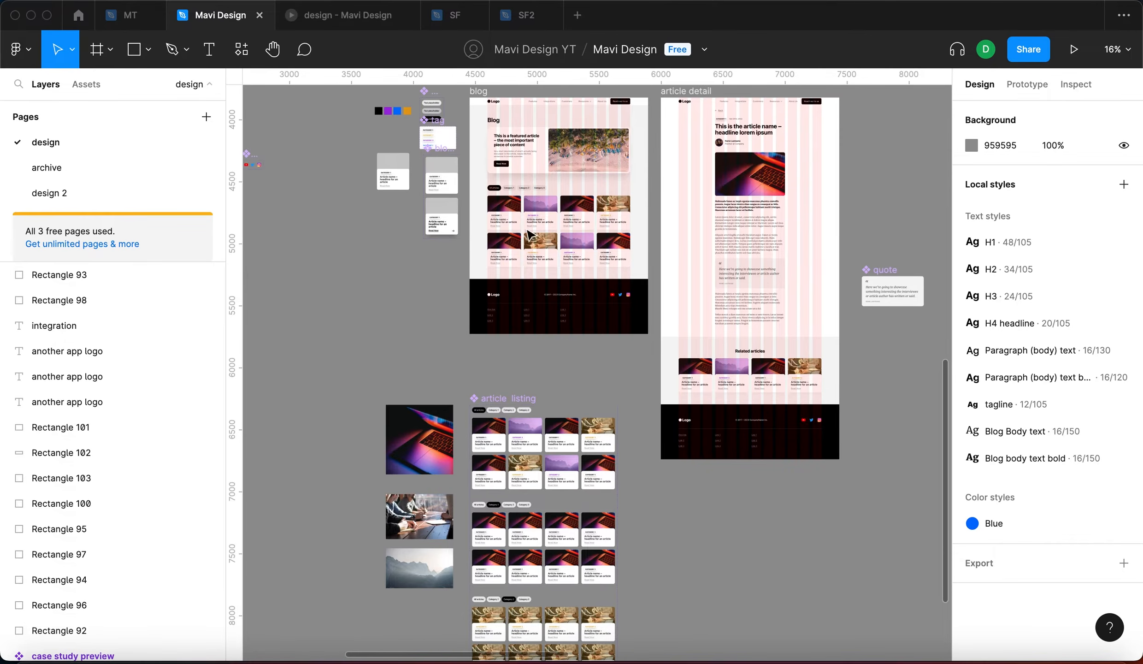
pyautogui.scroll(6, 518, 217)
pyautogui.tripleClick(516, 218)
pyautogui.click(518, 224)
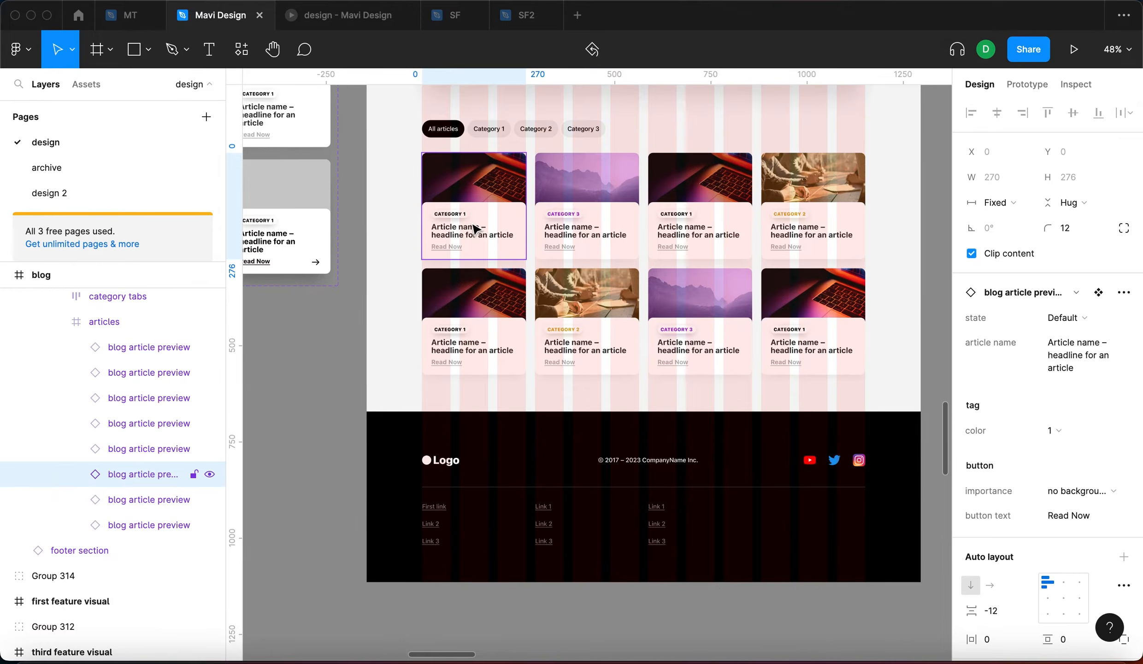
pyautogui.scroll(2, 518, 224)
pyautogui.hscroll(-3, 518, 224)
pyautogui.scroll(5, 512, 230)
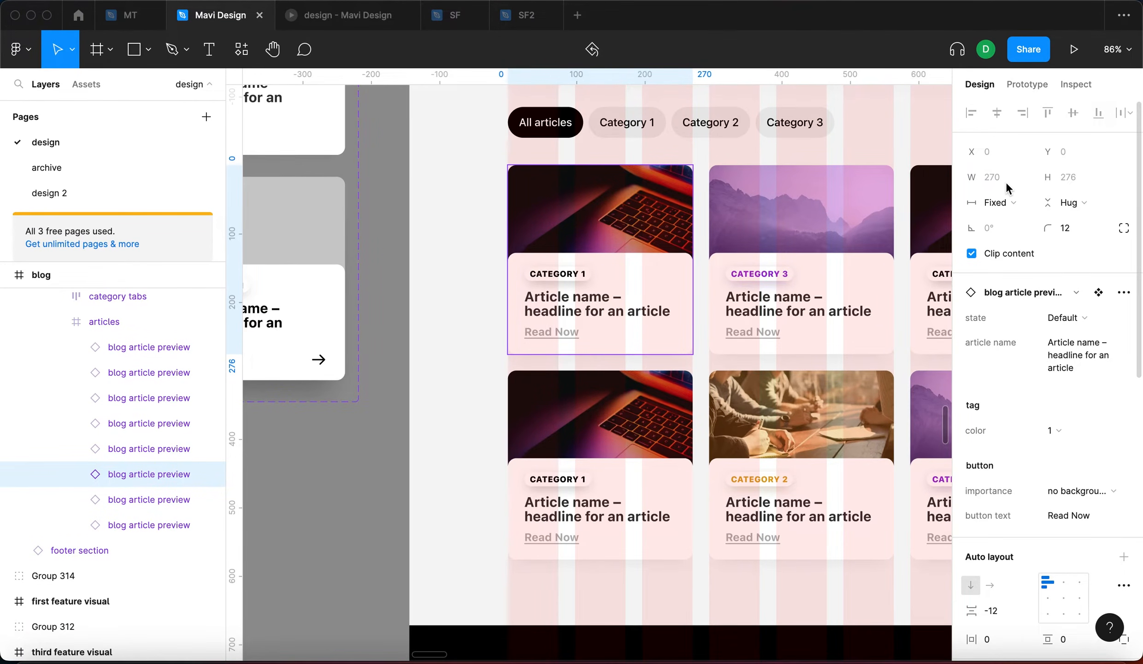
pyautogui.scroll(-8, 489, 345)
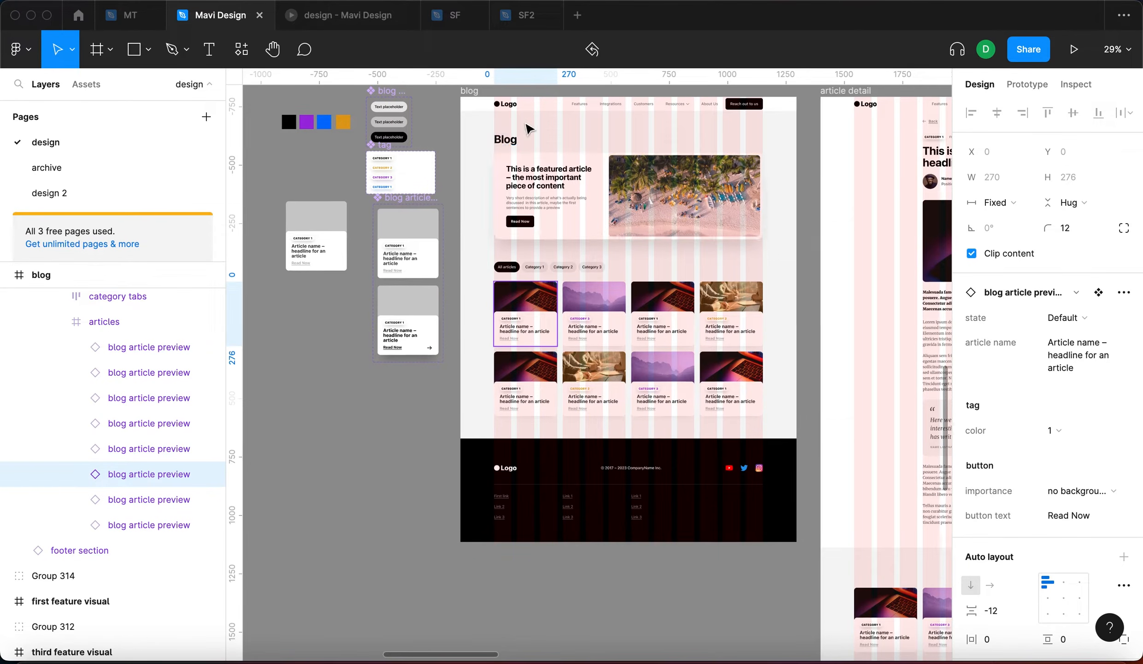
pyautogui.scroll(3, 477, 139)
pyautogui.hscroll(1, 478, 138)
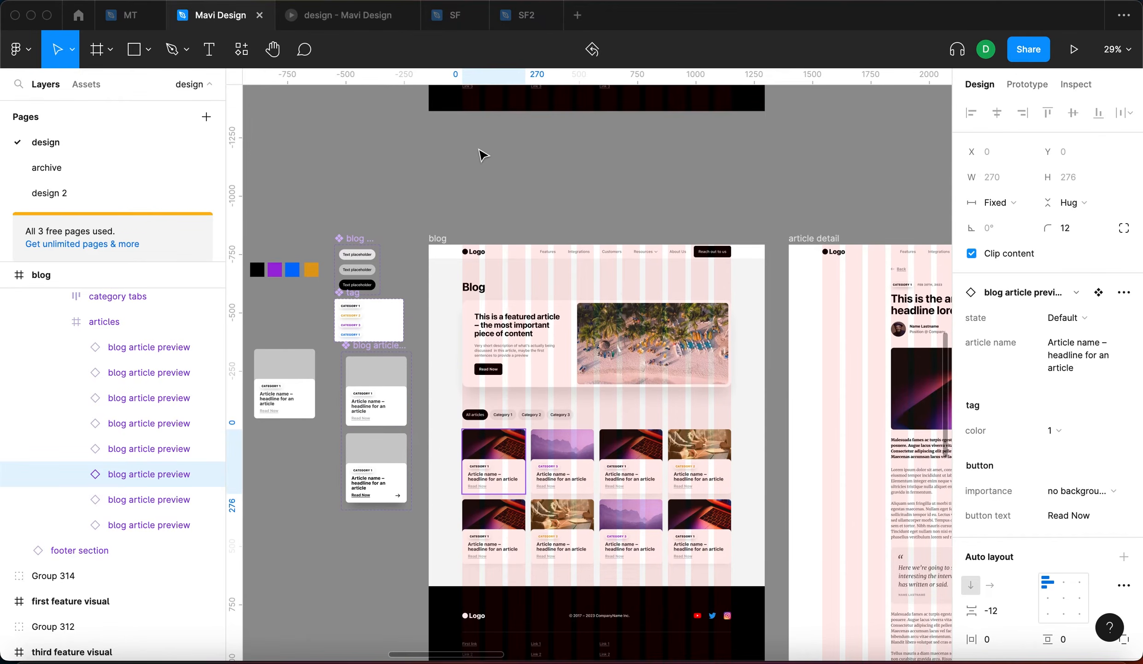
# Select the blog frame, then drill into the article listing and the Category 3 article card
pyautogui.click(437, 238)
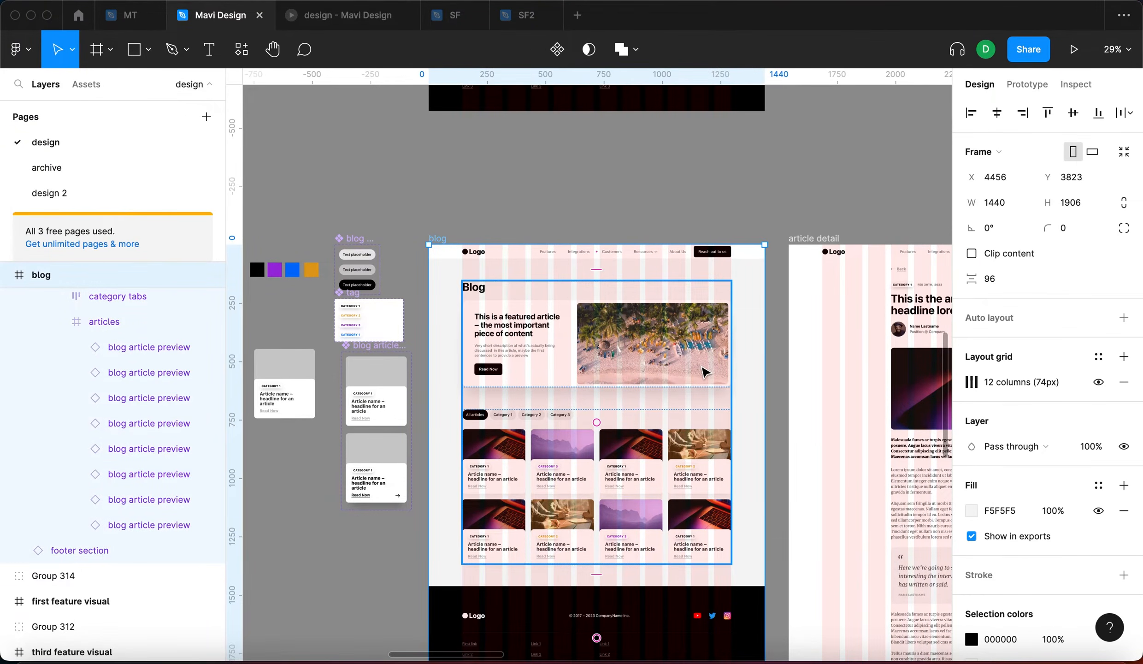
pyautogui.doubleClick(480, 459)
pyautogui.hscroll(2, 480, 460)
pyautogui.scroll(4, 469, 430)
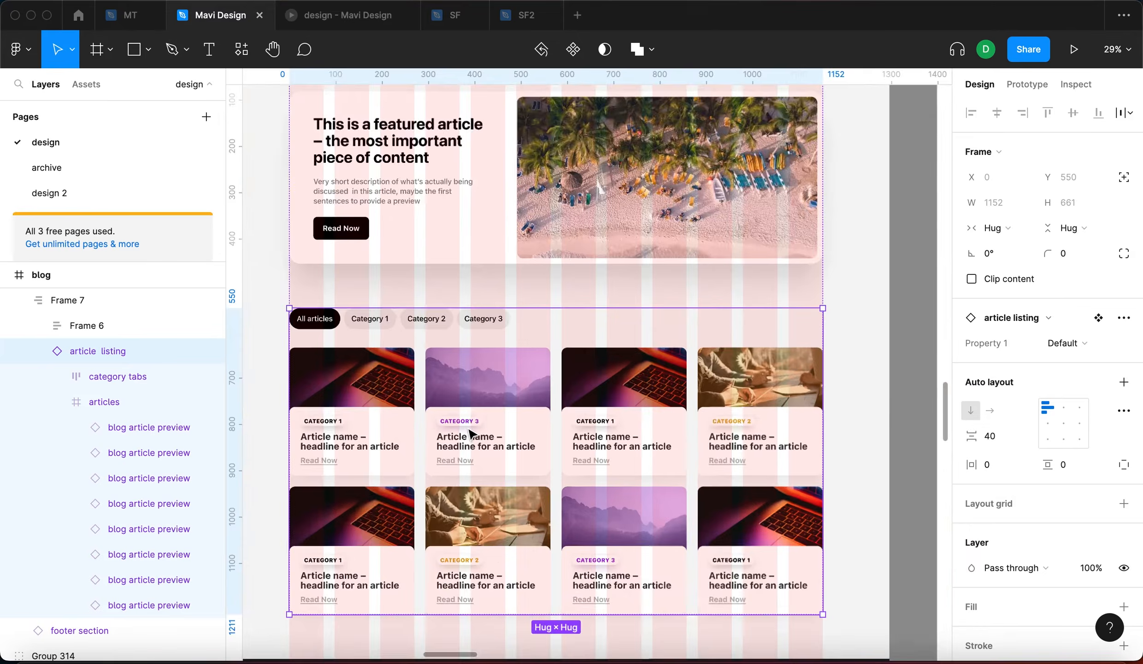
pyautogui.scroll(5, 470, 434)
pyautogui.click(633, 417)
pyautogui.click(555, 432)
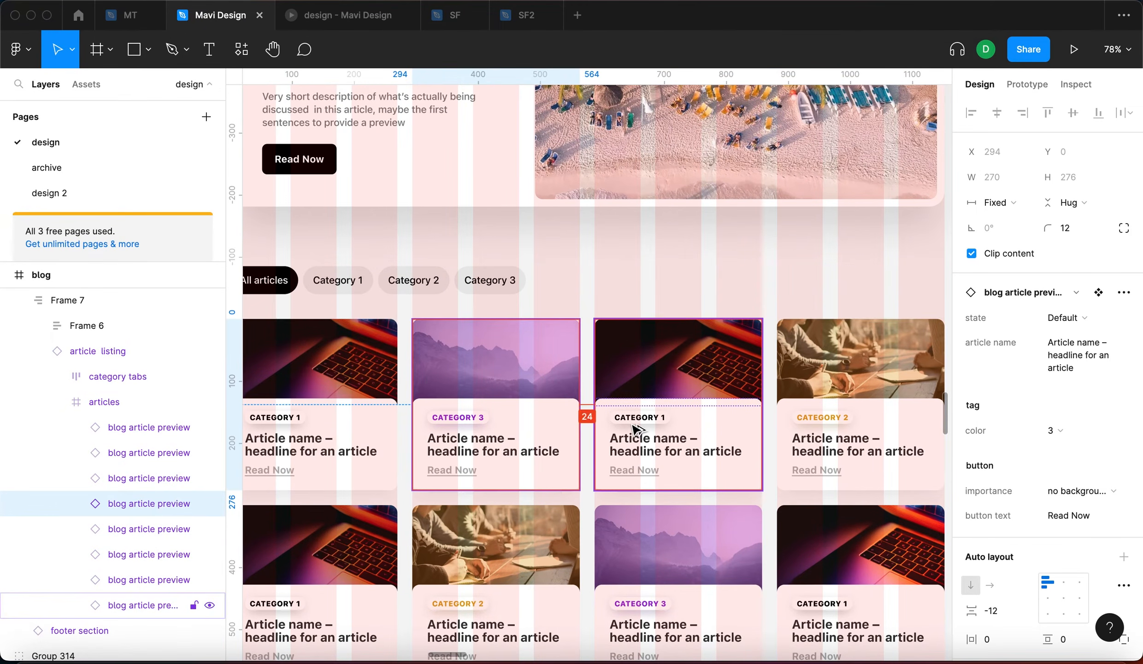
pyautogui.scroll(-1, 590, 431)
pyautogui.scroll(2, 592, 431)
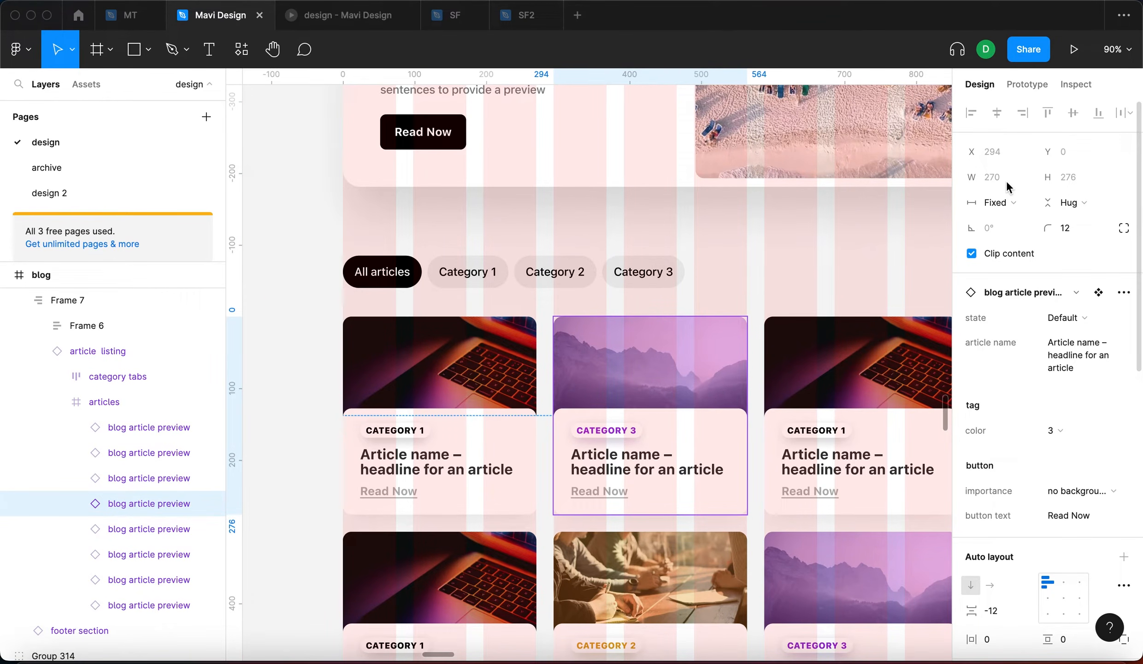
pyautogui.scroll(-4, 733, 374)
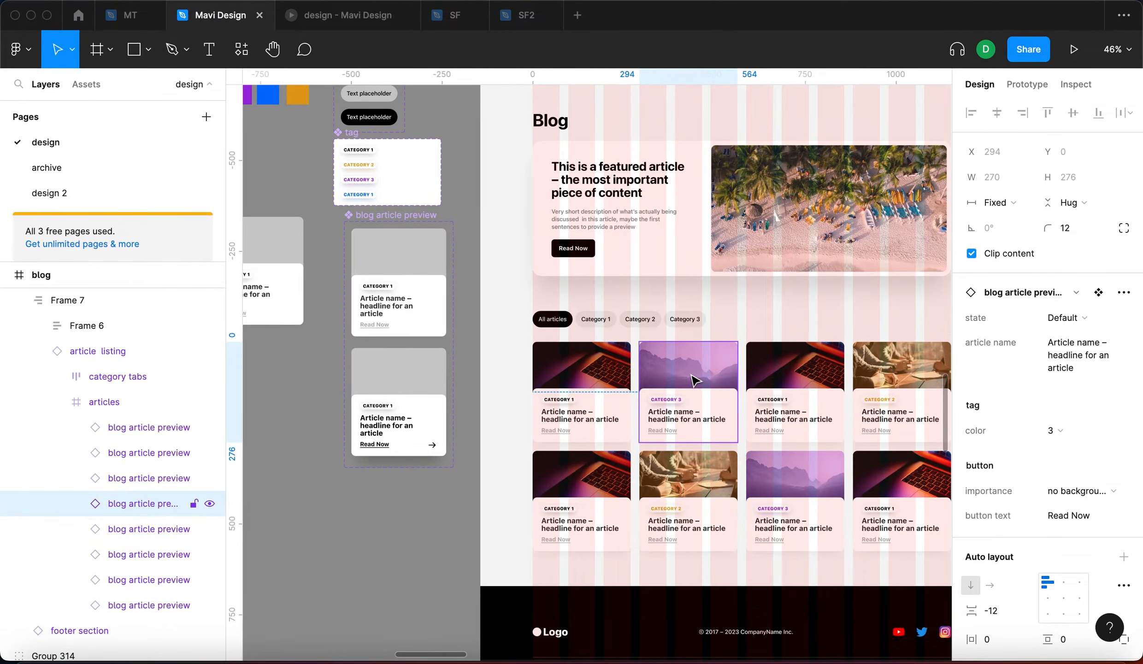
pyautogui.scroll(-4, 695, 381)
# Copy the blog frame's 12-column layout grid and pan to the integrations frame
pyautogui.click(748, 223)
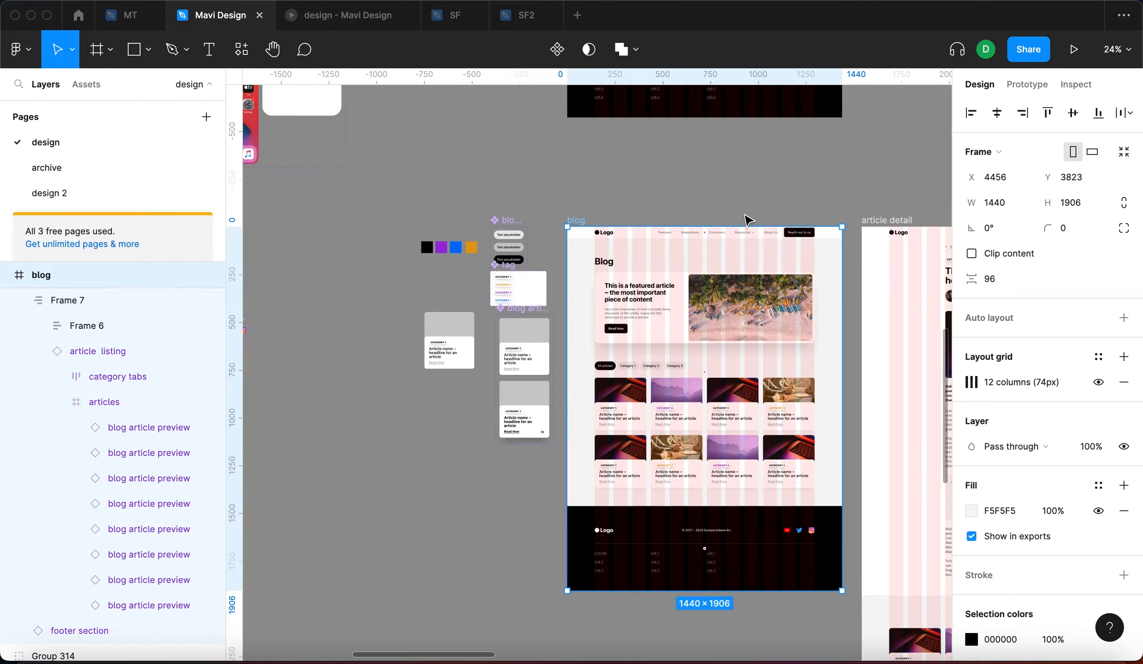
pyautogui.click(555, 222)
pyautogui.click(577, 221)
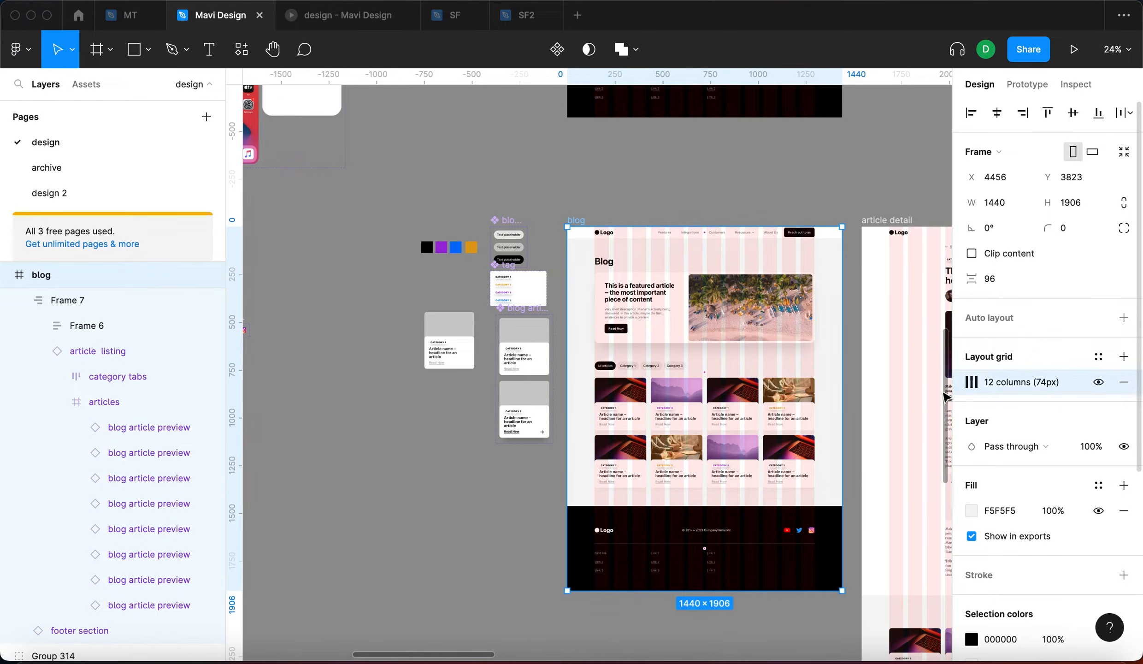
pyautogui.press('super+c')
pyautogui.press('super+c')
pyautogui.scroll(10, 477, 421)
pyautogui.hscroll(10, 477, 421)
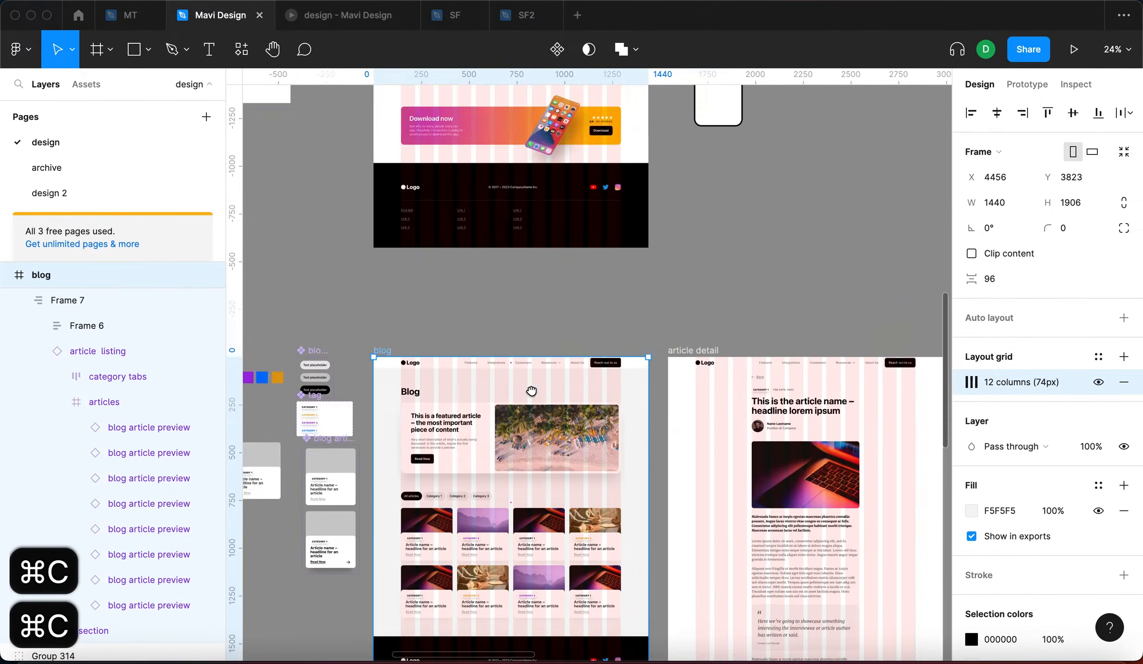
pyautogui.scroll(5, 527, 355)
pyautogui.hscroll(6, 528, 355)
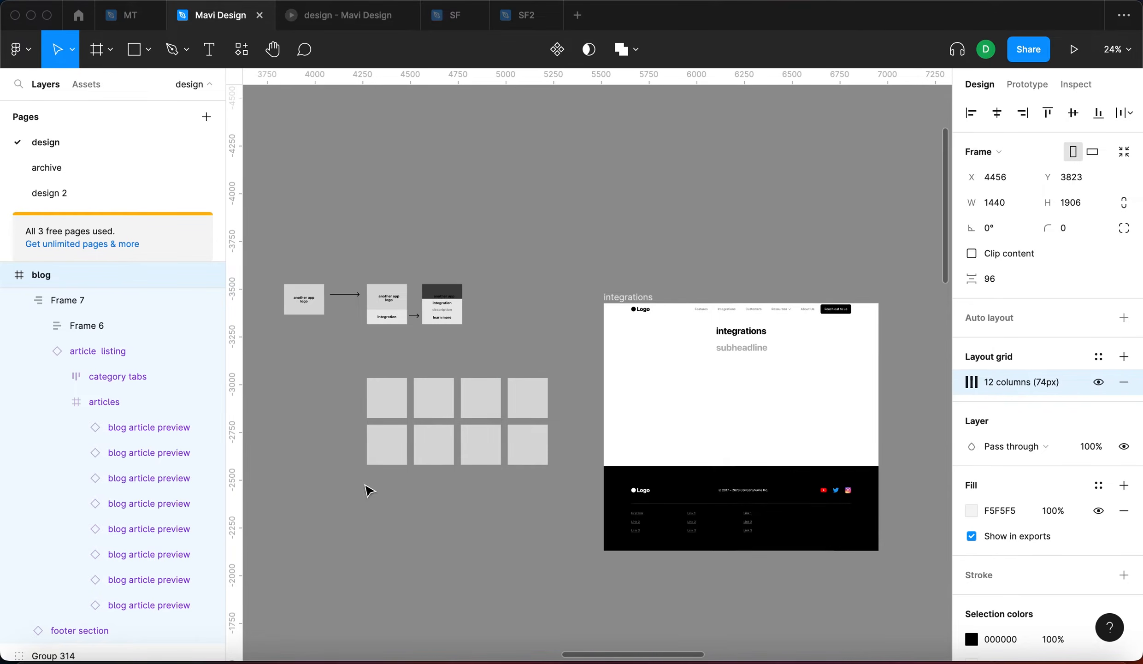
# Paste the 12-column layout grid onto the integrations page frame
pyautogui.click(646, 306)
pyautogui.press('super+v')
pyautogui.click(746, 249)
pyautogui.scroll(5, 806, 340)
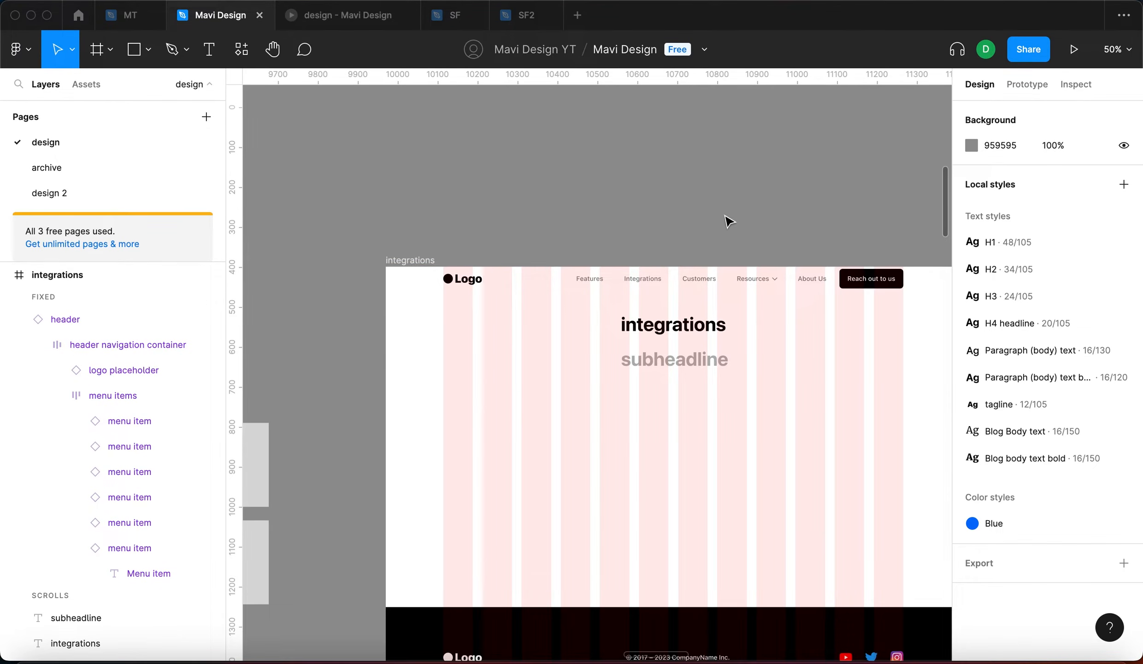
pyautogui.scroll(-5, 729, 227)
# Widen the first grey square to 270 and move two top-row squares aside
pyautogui.click(382, 281)
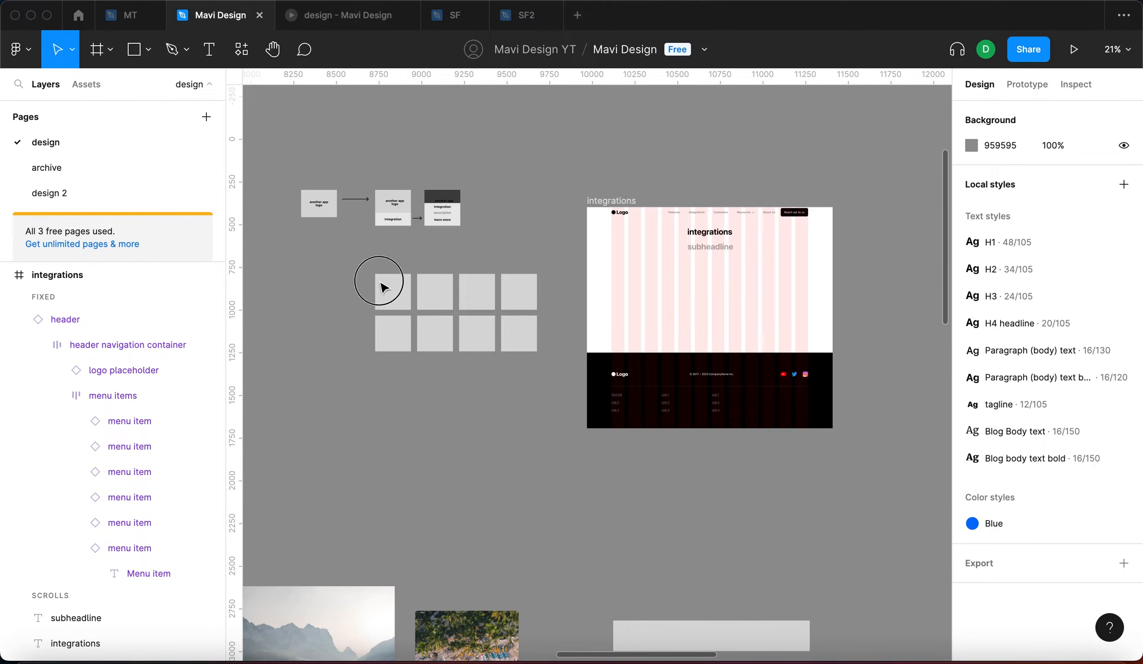
pyautogui.scroll(3, 384, 288)
pyautogui.scroll(5, 383, 288)
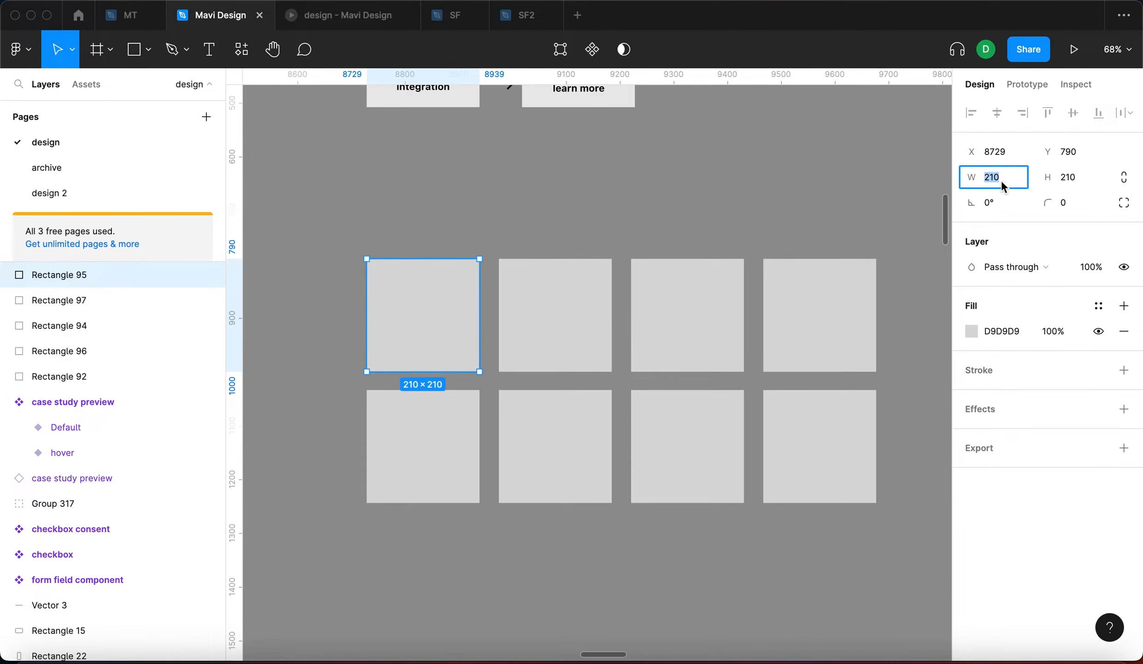
pyautogui.write('270')
pyautogui.press('Return')
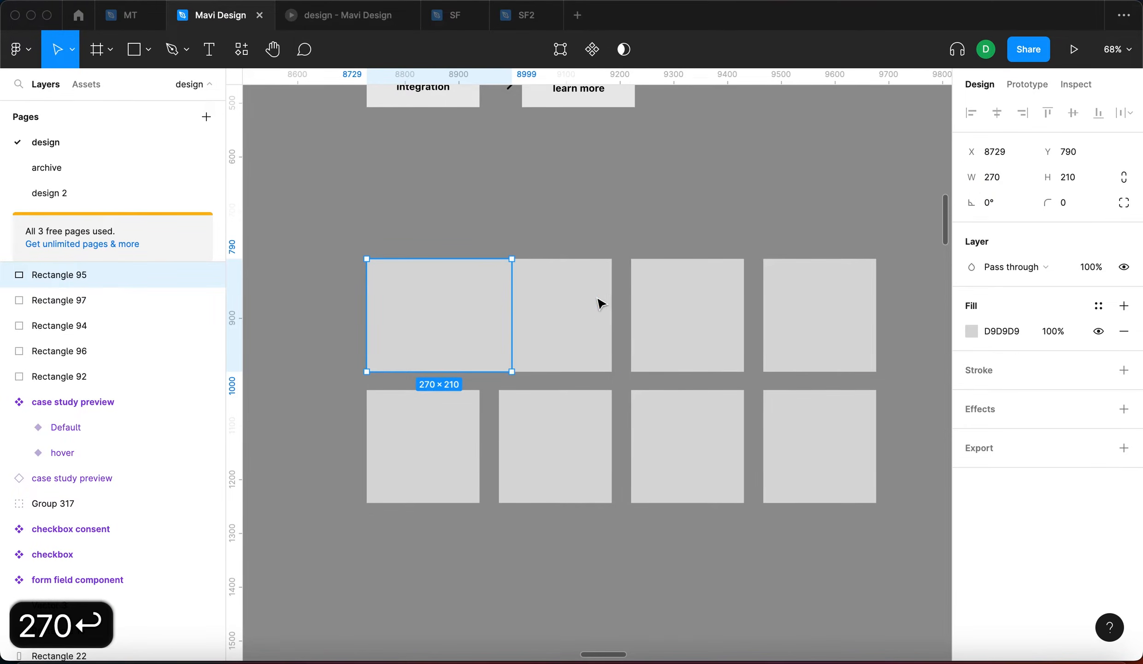
pyautogui.moveTo(602, 304); pyautogui.dragTo(743, 177)
pyautogui.moveTo(705, 285); pyautogui.dragTo(871, 138)
# Select the leftover grey squares and delete them, keeping only the wide rectangle
pyautogui.click(851, 325)
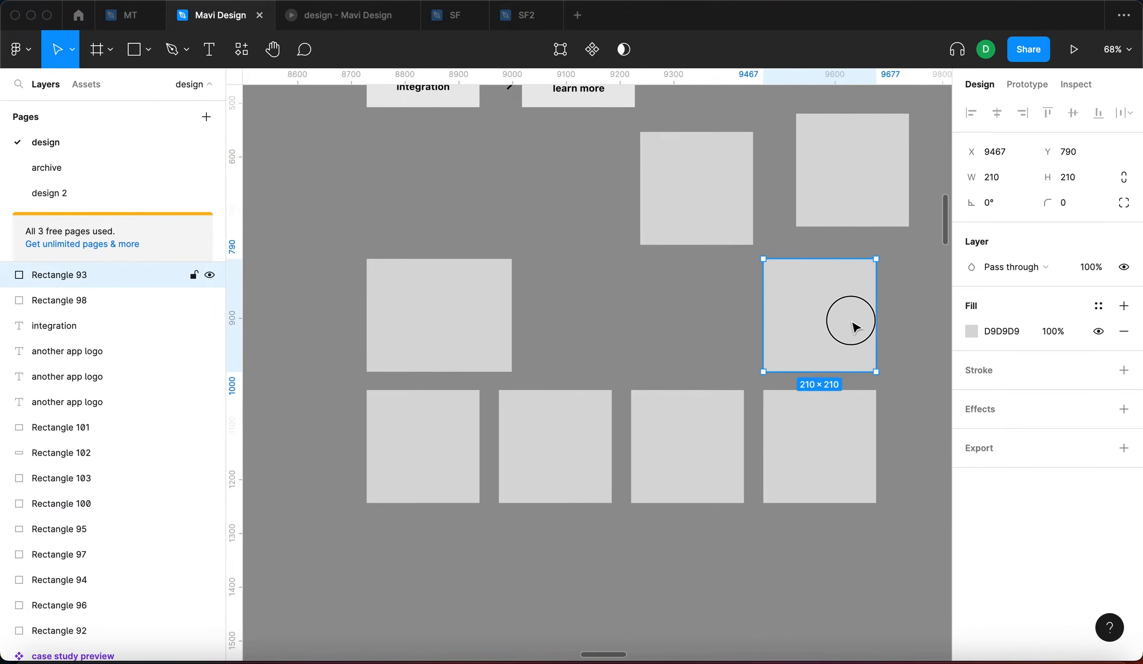
pyautogui.moveTo(850, 325); pyautogui.dragTo(893, 343)
pyautogui.moveTo(892, 543); pyautogui.dragTo(636, 323)
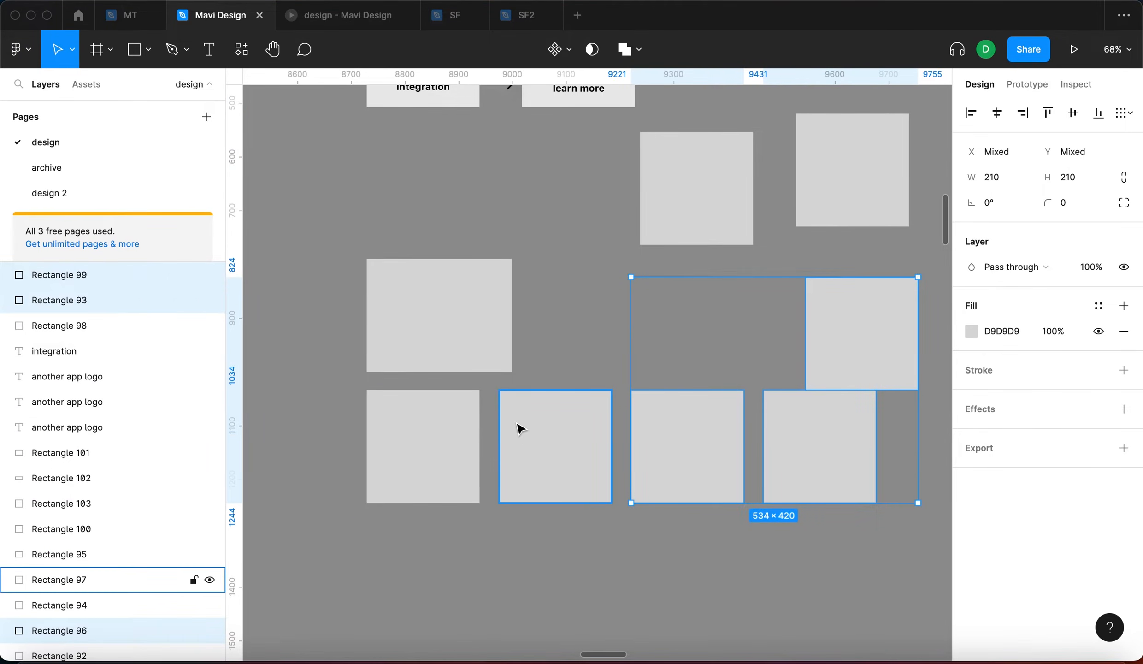
pyautogui.press('BackSpace')
pyautogui.click(436, 438)
pyautogui.press('BackSpace')
pyautogui.click(553, 431)
pyautogui.press('BackSpace')
pyautogui.click(696, 193)
pyautogui.press('BackSpace')
pyautogui.click(841, 180)
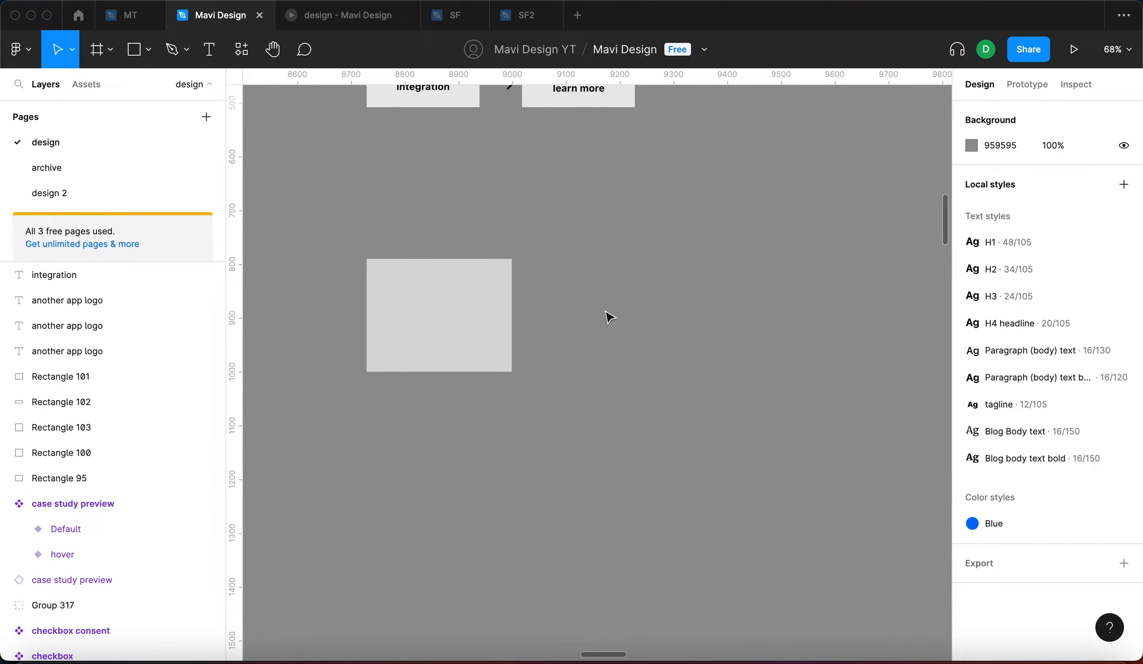
# Draw a new white frame right of the grey rectangle and size it 270×320
pyautogui.press('f')
pyautogui.moveTo(567, 259); pyautogui.dragTo(764, 372)
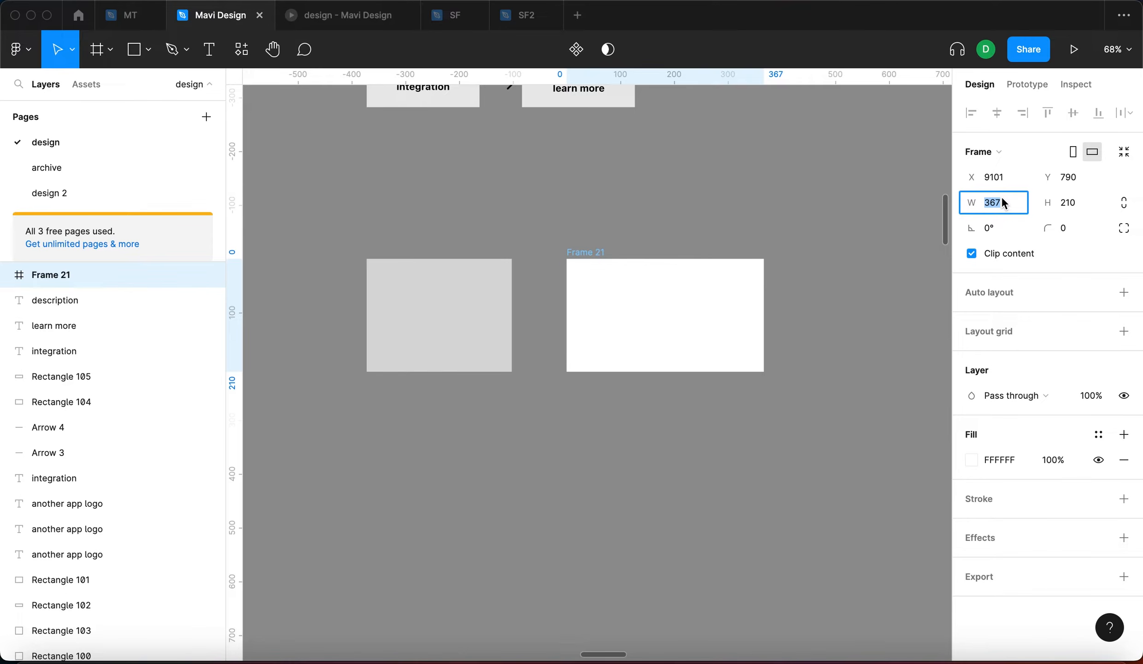
pyautogui.write('270')
pyautogui.press('Return')
pyautogui.click(1060, 202)
pyautogui.write('320')
pyautogui.press('Return')
pyautogui.click(905, 265)
pyautogui.click(583, 311)
pyautogui.click(784, 295)
# Name the new frame 'integration component'
pyautogui.scroll(5, 779, 297)
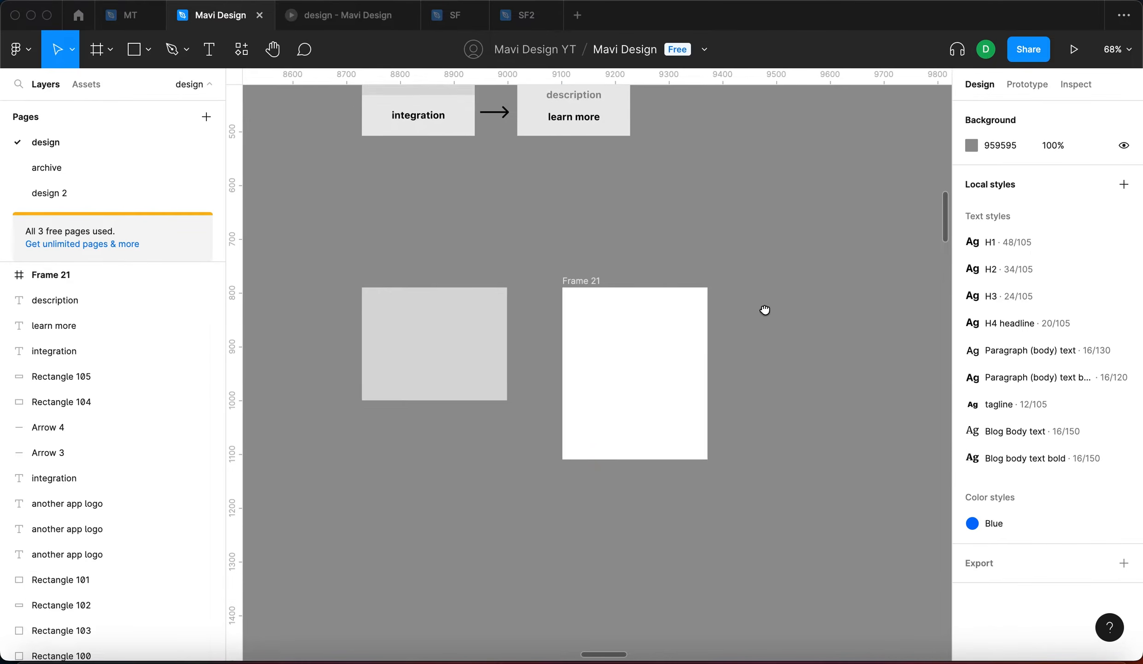
pyautogui.click(582, 364)
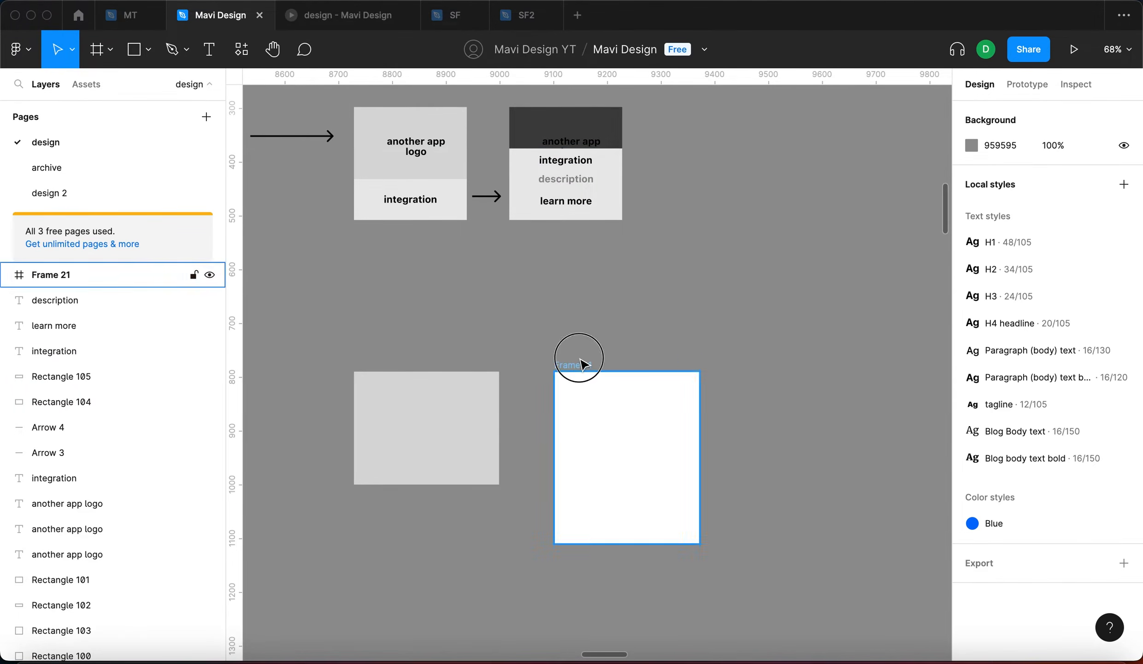
pyautogui.press('super+r')
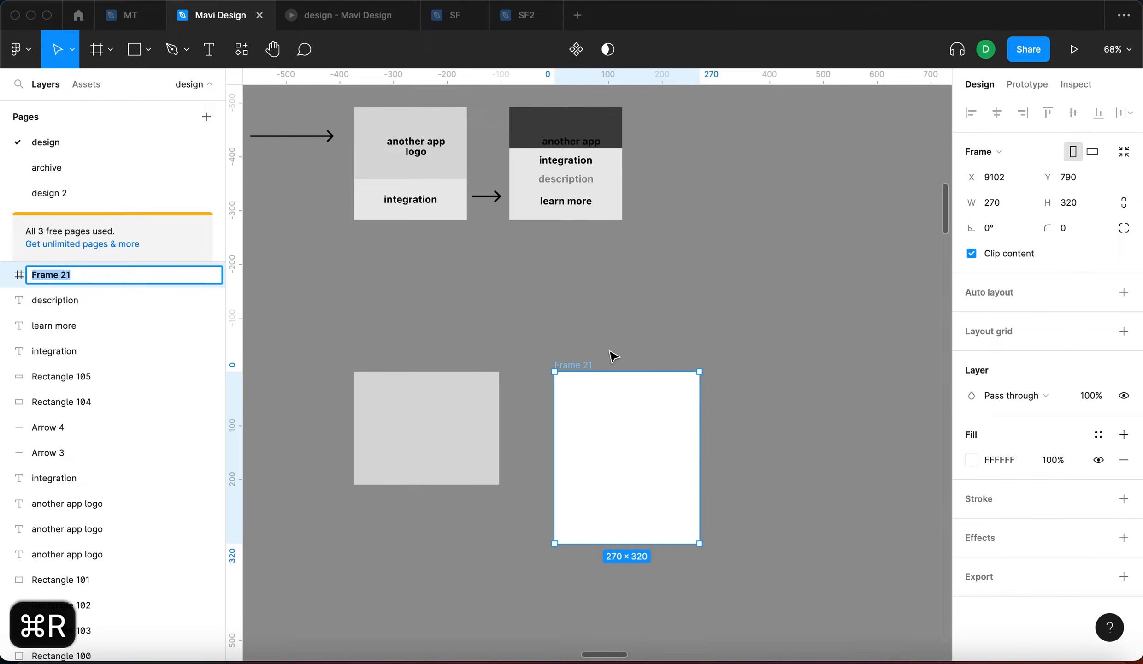
pyautogui.write('integration component')
pyautogui.press('Return')
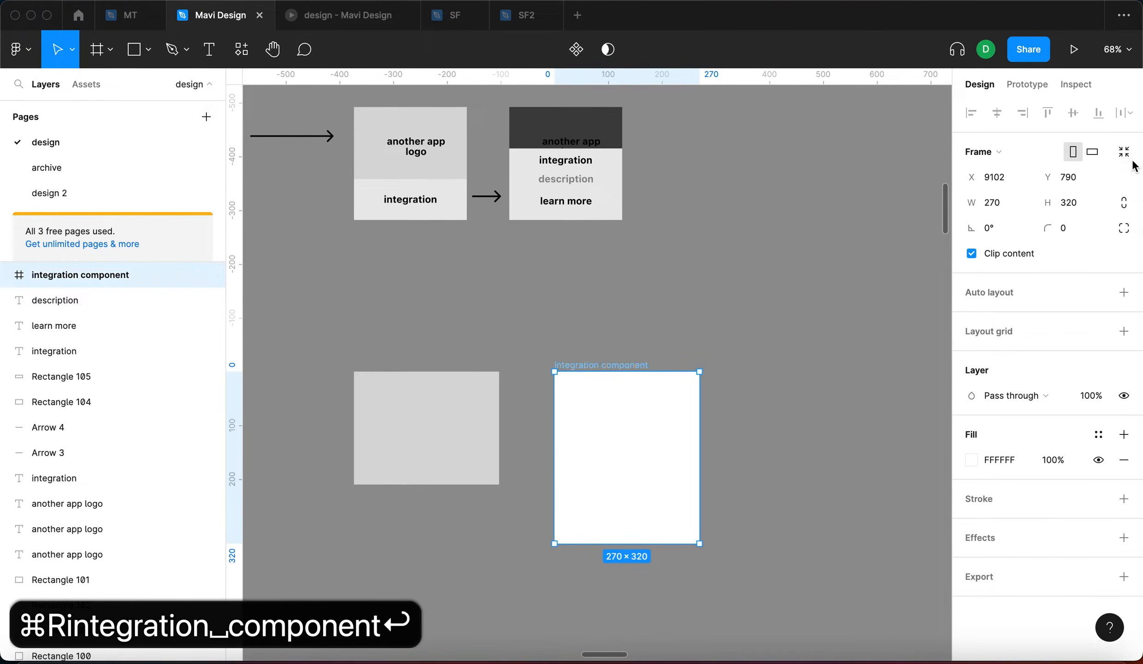
pyautogui.click(801, 284)
# Rename the frame to 'integration preview'
pyautogui.scroll(-4, 779, 259)
pyautogui.hscroll(-5, 779, 258)
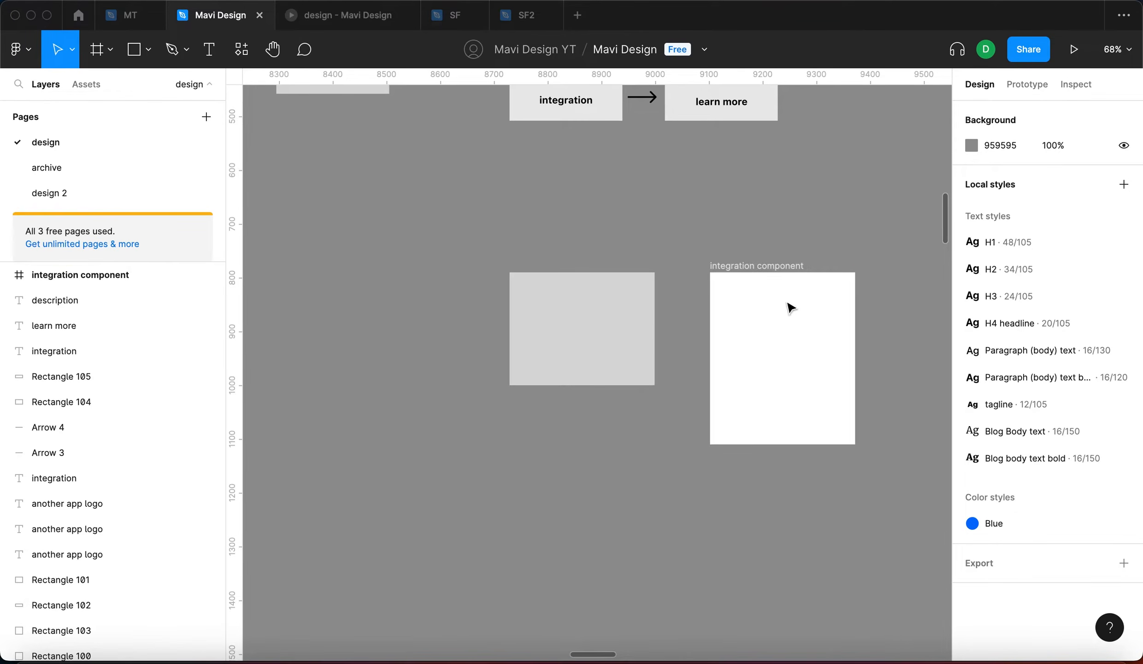
pyautogui.click(791, 313)
pyautogui.doubleClick(766, 265)
pyautogui.write('inter')
pyautogui.press('BackSpace')
pyautogui.write('gration preview')
pyautogui.press('Return')
# Select the grey rectangle and pan around to review it beside the new frame
pyautogui.click(638, 377)
pyautogui.scroll(-10, 638, 377)
pyautogui.scroll(5, 637, 369)
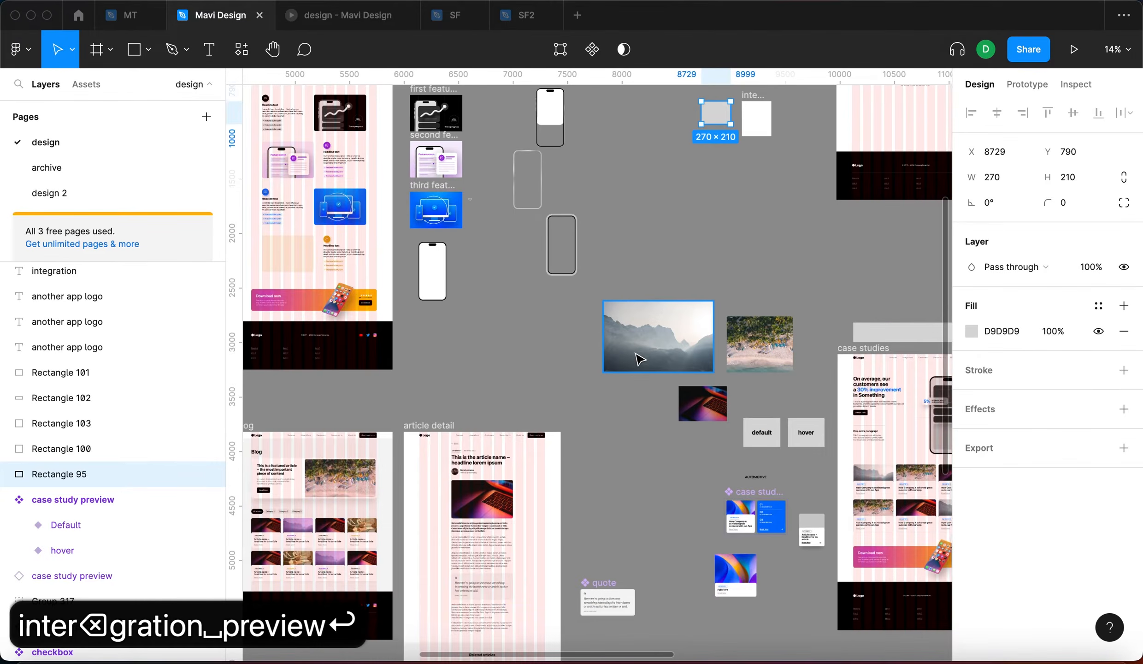
pyautogui.scroll(-10, 637, 364)
pyautogui.hscroll(-5, 637, 364)
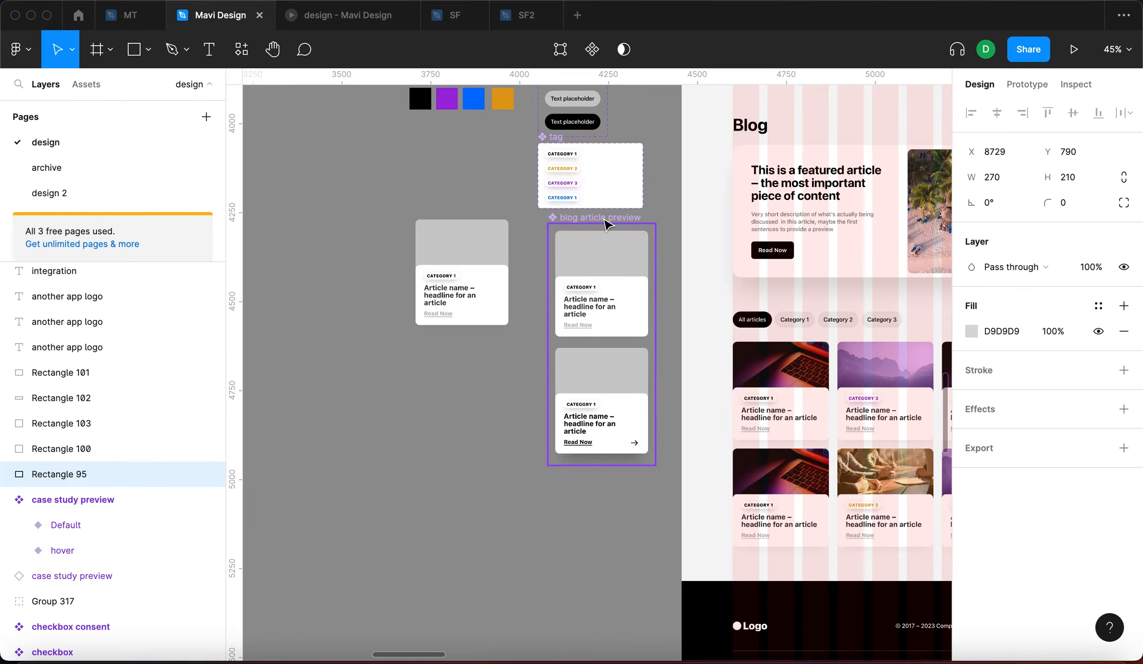
pyautogui.scroll(-5, 639, 261)
pyautogui.hscroll(10, 648, 238)
pyautogui.scroll(5, 557, 248)
pyautogui.scroll(-5, 557, 248)
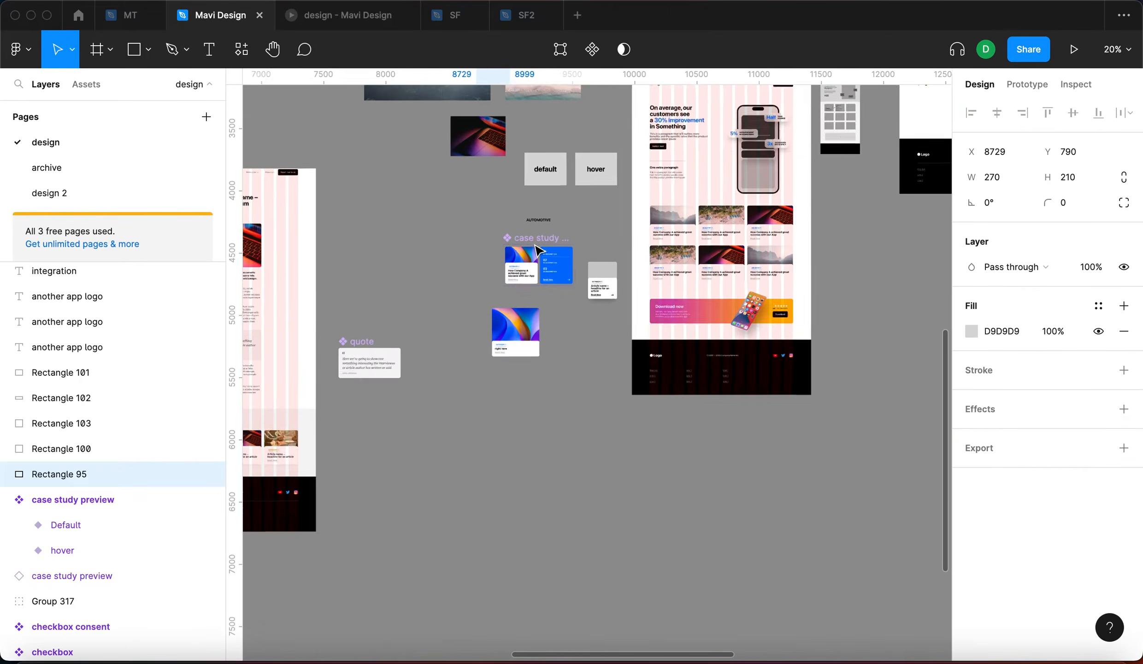
pyautogui.scroll(5, 539, 251)
pyautogui.scroll(5, 509, 501)
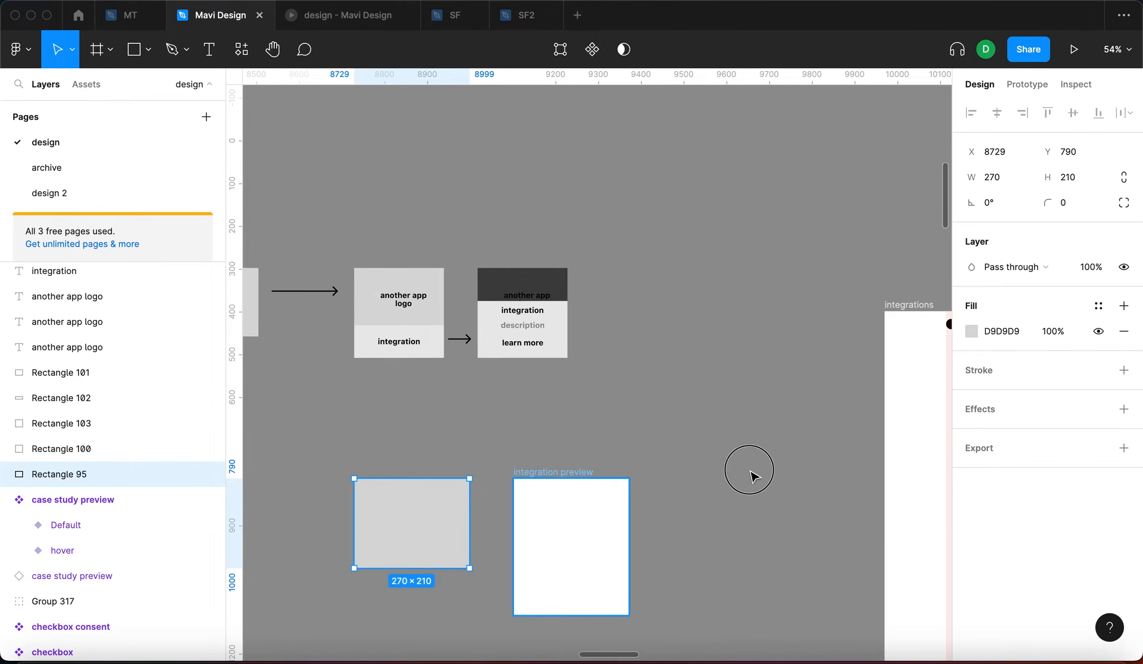
pyautogui.click(761, 465)
pyautogui.scroll(-2, 852, 387)
pyautogui.hscroll(-2, 853, 387)
# Delete the grey rectangle and Alt-drag a copy of integration preview leftward, setting its height to 270
pyautogui.click(489, 437)
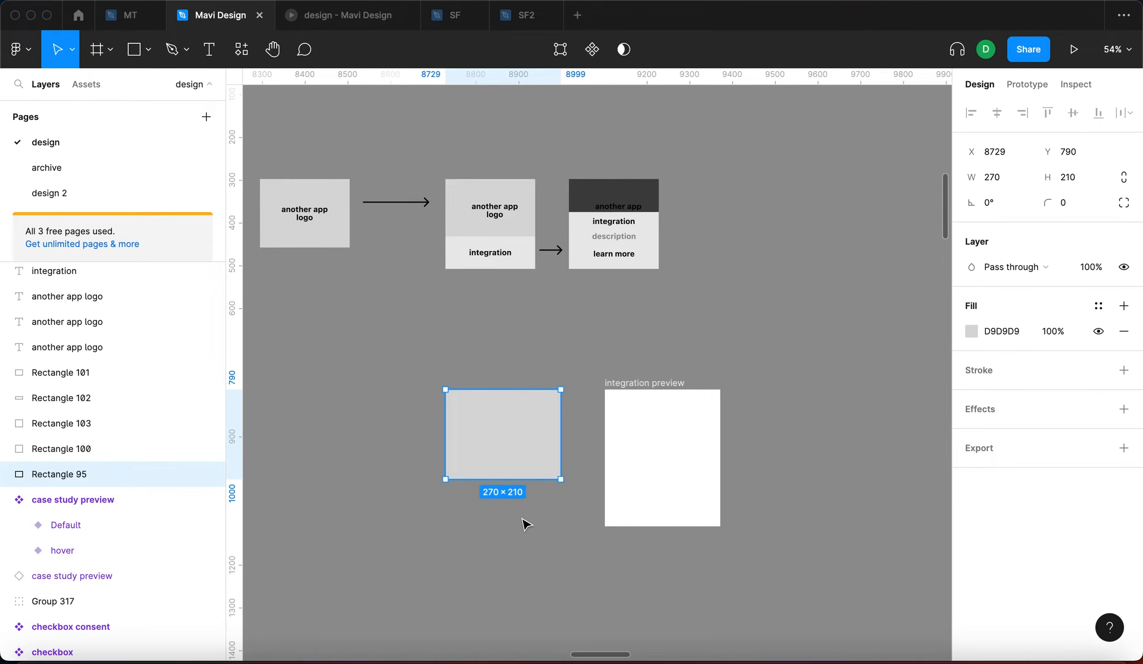
pyautogui.moveTo(531, 480); pyautogui.dragTo(438, 426)
pyautogui.press('BackSpace')
pyautogui.moveTo(689, 459); pyautogui.dragTo(529, 474)
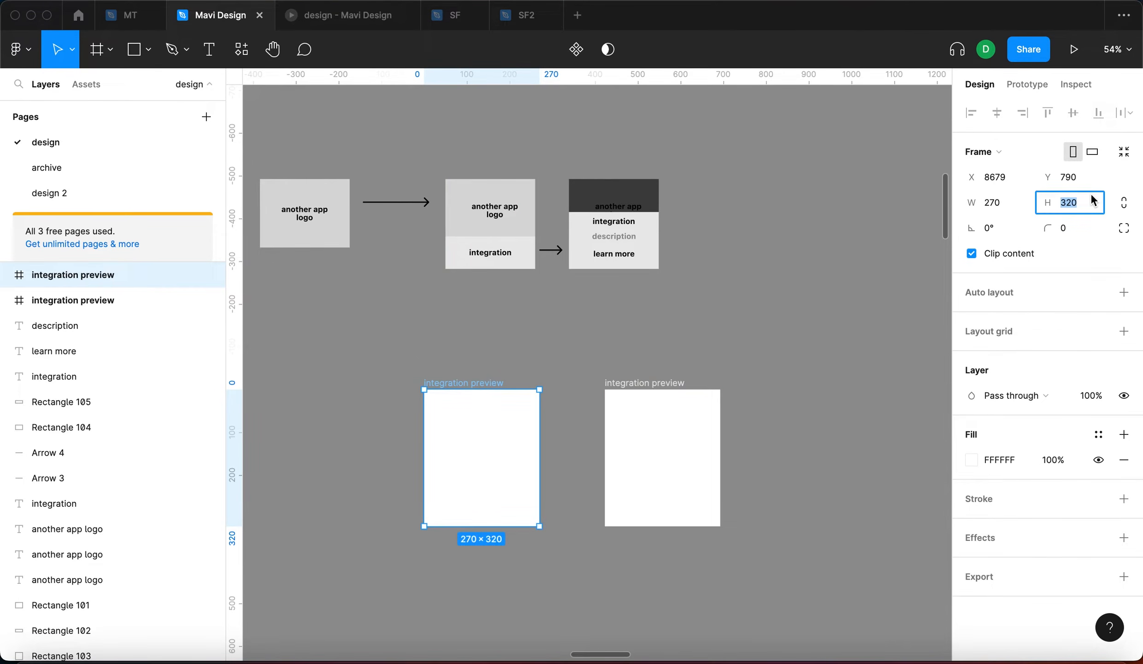
pyautogui.write('270')
pyautogui.press('Return')
# Name the copy 'integration logo' and add a 100×100 circle inside it
pyautogui.click(818, 385)
pyautogui.click(535, 439)
pyautogui.scroll(5, 428, 454)
pyautogui.press('super+r')
pyautogui.write('in')
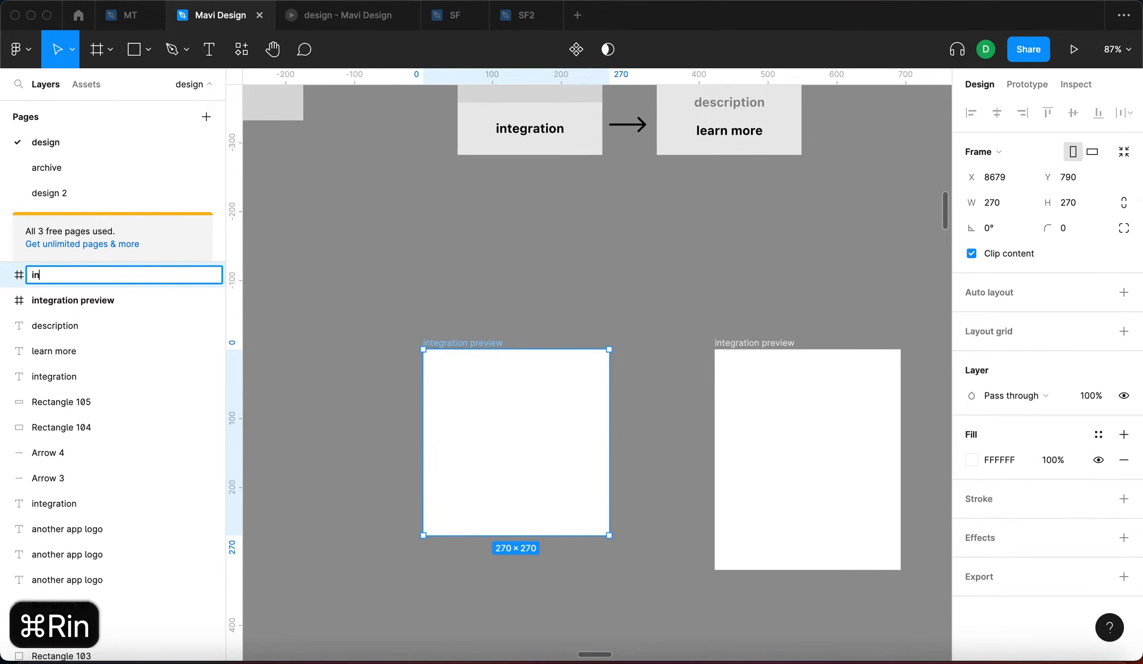
pyautogui.write('tegration logo')
pyautogui.press('Return')
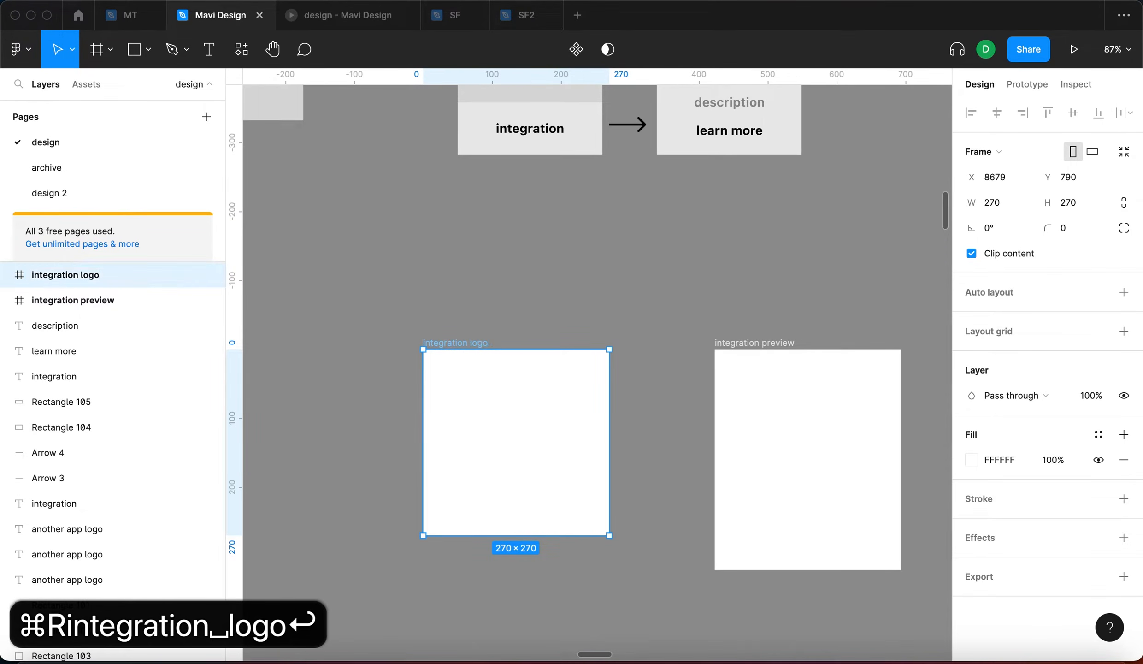
pyautogui.click(524, 273)
pyautogui.click(543, 354)
pyautogui.click(537, 304)
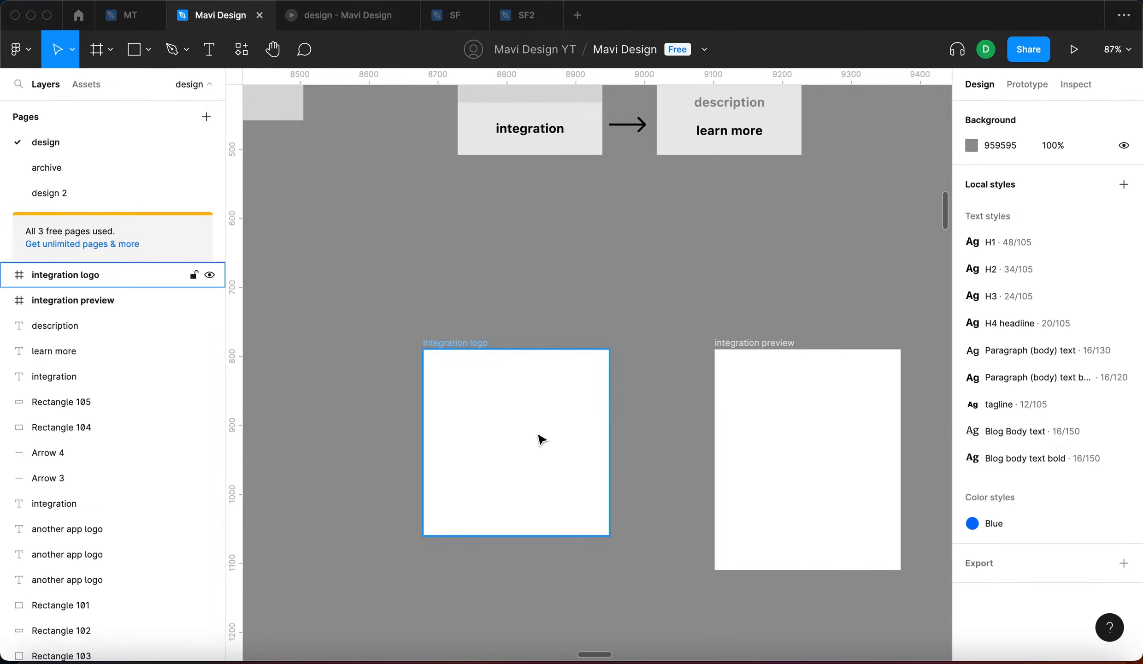
pyautogui.press('o')
pyautogui.click(512, 437)
# Centre the circle in the integration logo frame and eyedrop grey 888888 as its fill
pyautogui.moveTo(529, 458); pyautogui.dragTo(531, 462)
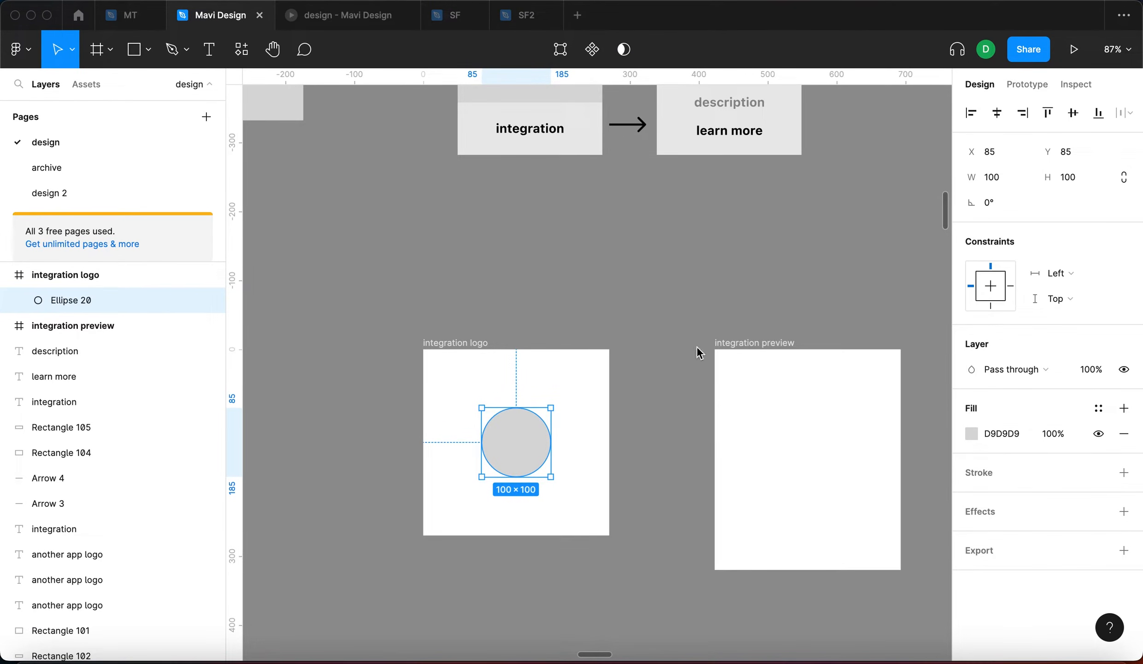
pyautogui.click(971, 433)
pyautogui.press('i')
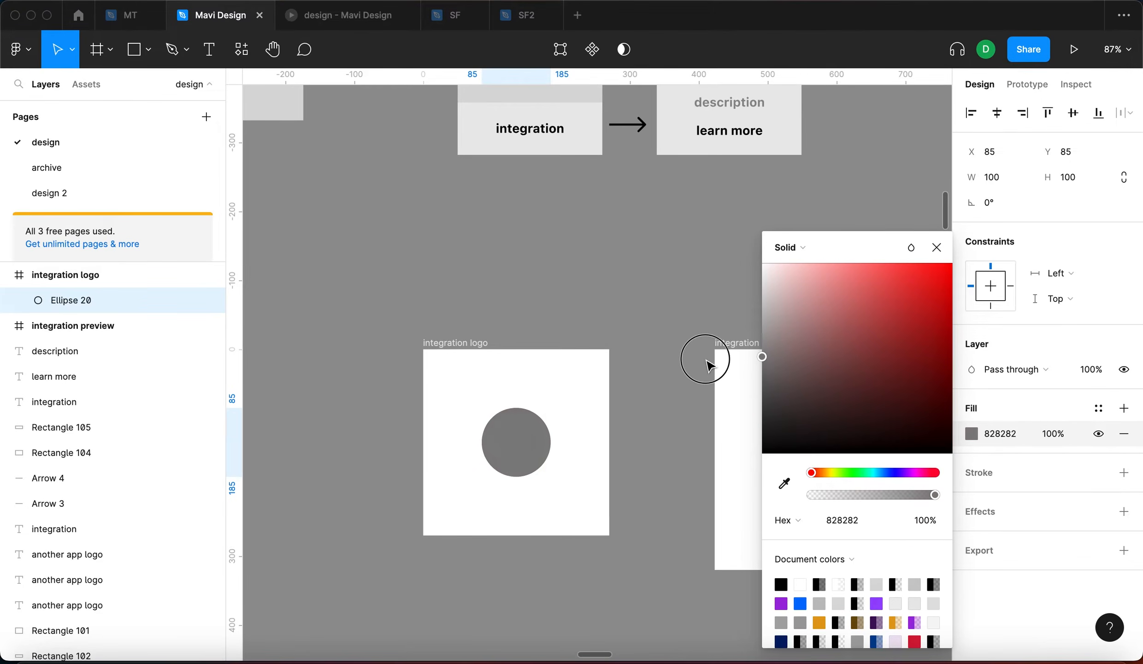
pyautogui.click(688, 358)
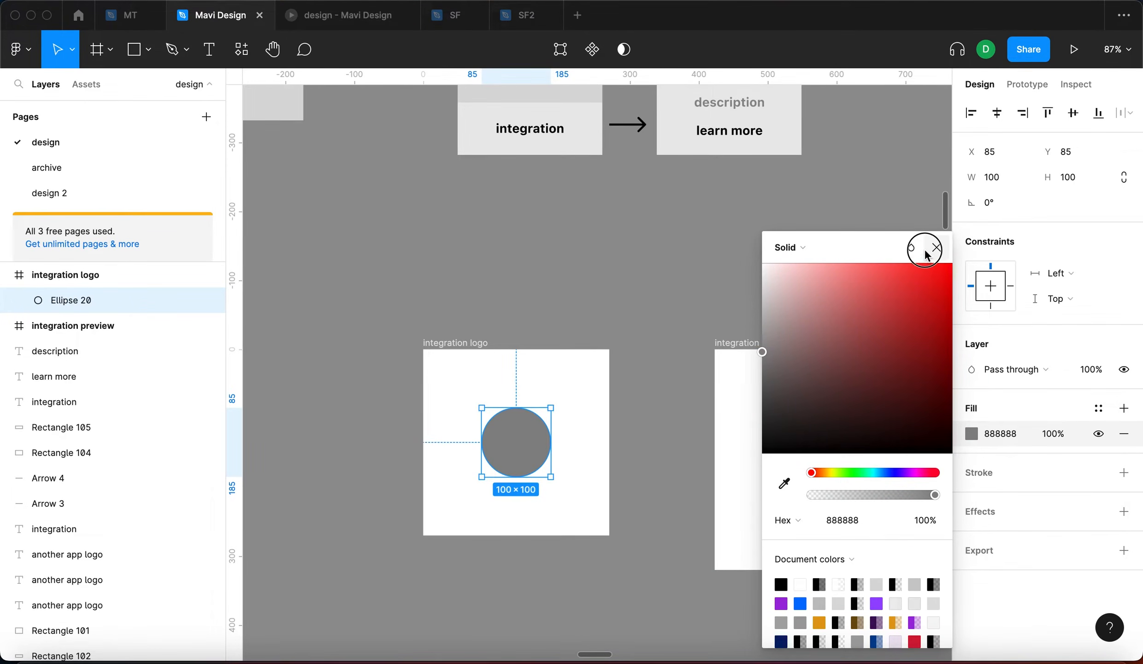
pyautogui.click(936, 247)
pyautogui.click(576, 376)
pyautogui.click(523, 437)
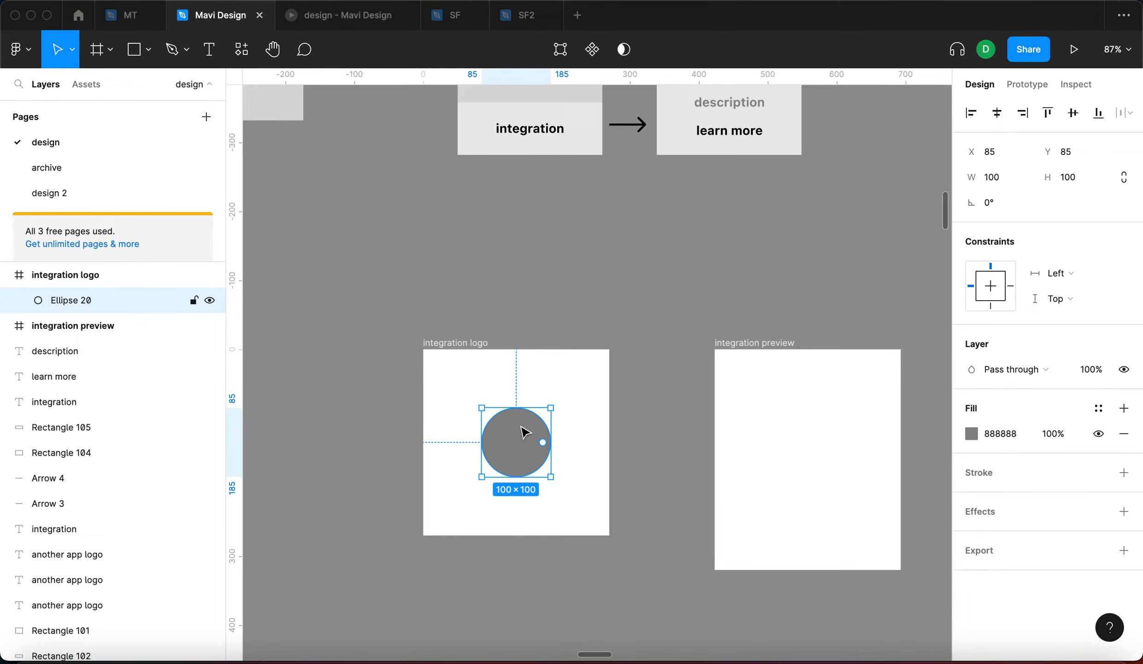
# Set the circle's horizontal and vertical constraints both to Center
pyautogui.moveTo(480, 343); pyautogui.dragTo(447, 343)
pyautogui.click(553, 313)
pyautogui.click(489, 457)
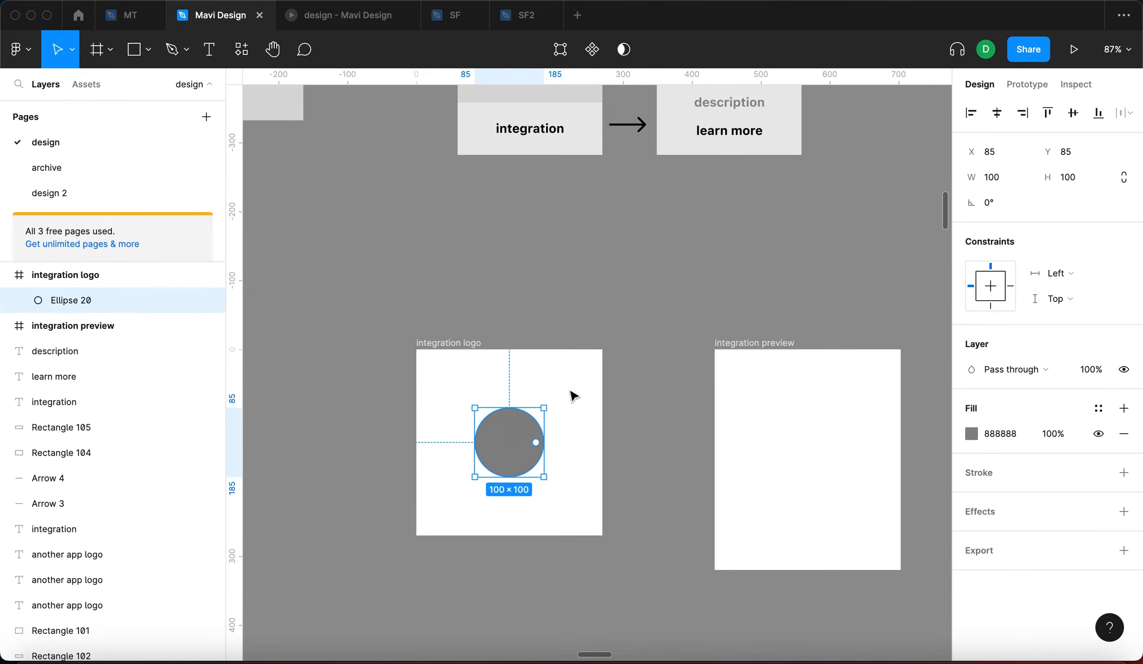
pyautogui.click(1055, 273)
pyautogui.click(1067, 340)
pyautogui.click(1060, 296)
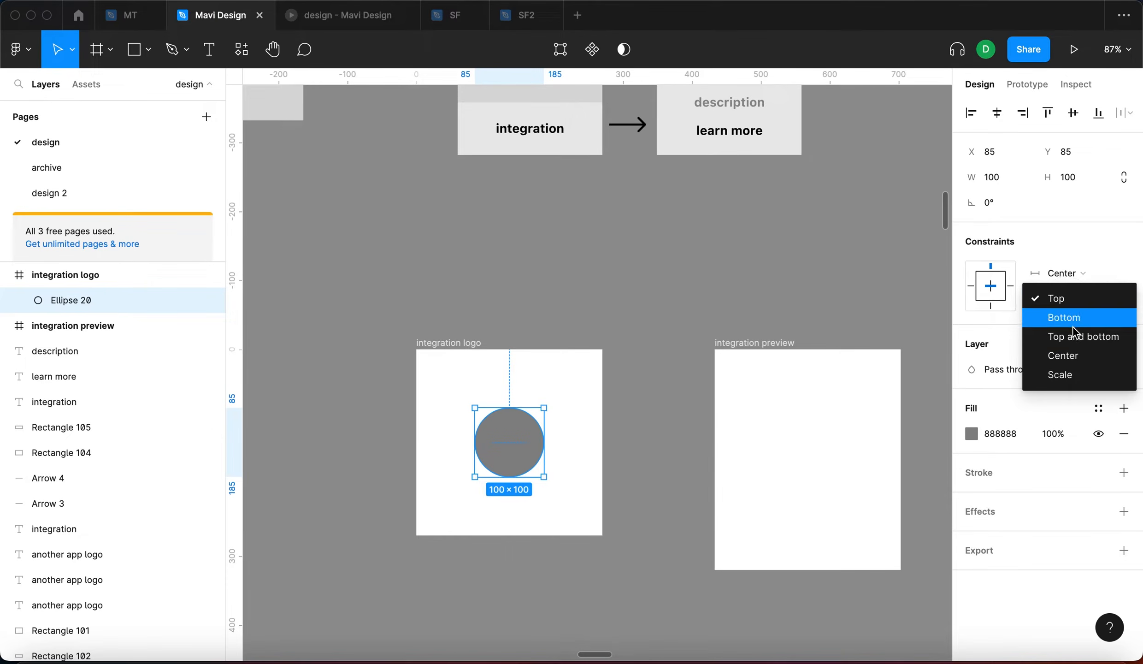
pyautogui.click(1052, 353)
# Test the centring by resizing the logo frame, undo it, and shift the frame left
pyautogui.click(596, 281)
pyautogui.click(460, 344)
pyautogui.moveTo(603, 537); pyautogui.dragTo(644, 499)
pyautogui.hotkey('ctrl', 'z')
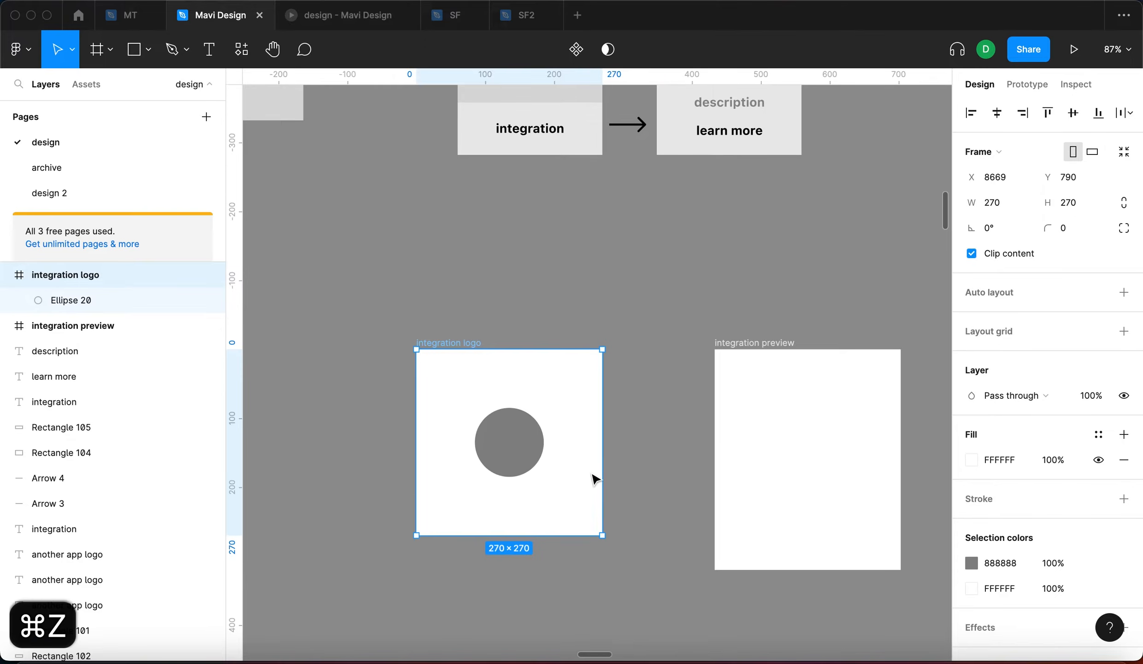
pyautogui.click(583, 313)
pyautogui.click(475, 343)
pyautogui.moveTo(474, 343); pyautogui.dragTo(437, 346)
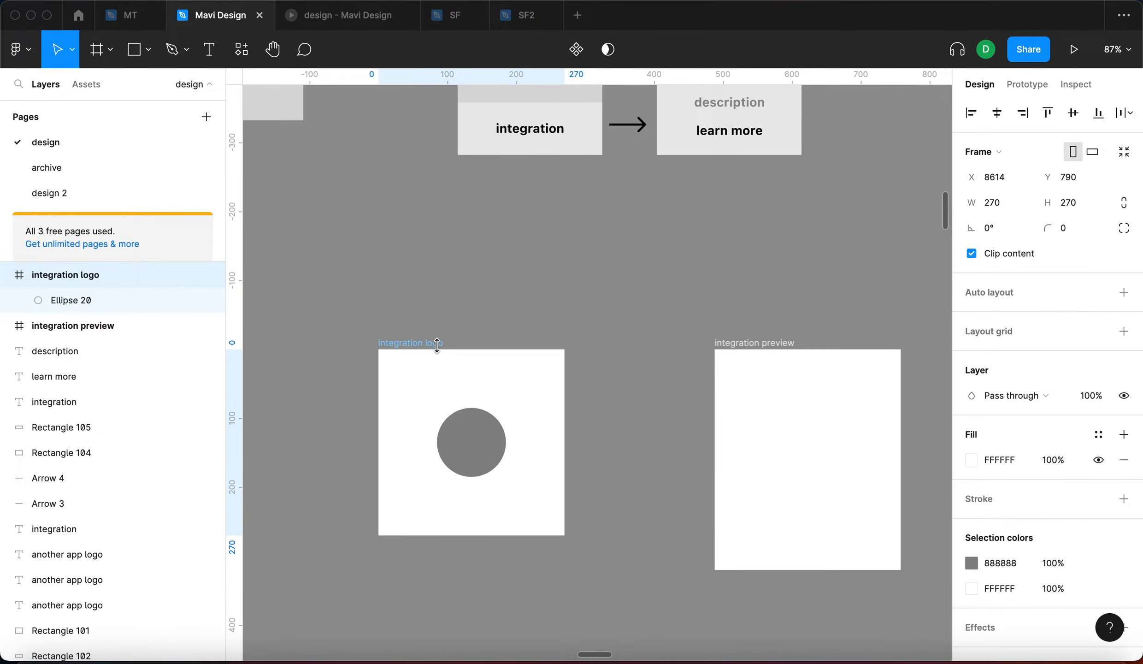
# Make integration logo a component and position it, leaving a copy to its right
pyautogui.click(580, 58)
pyautogui.moveTo(447, 402); pyautogui.dragTo(412, 336)
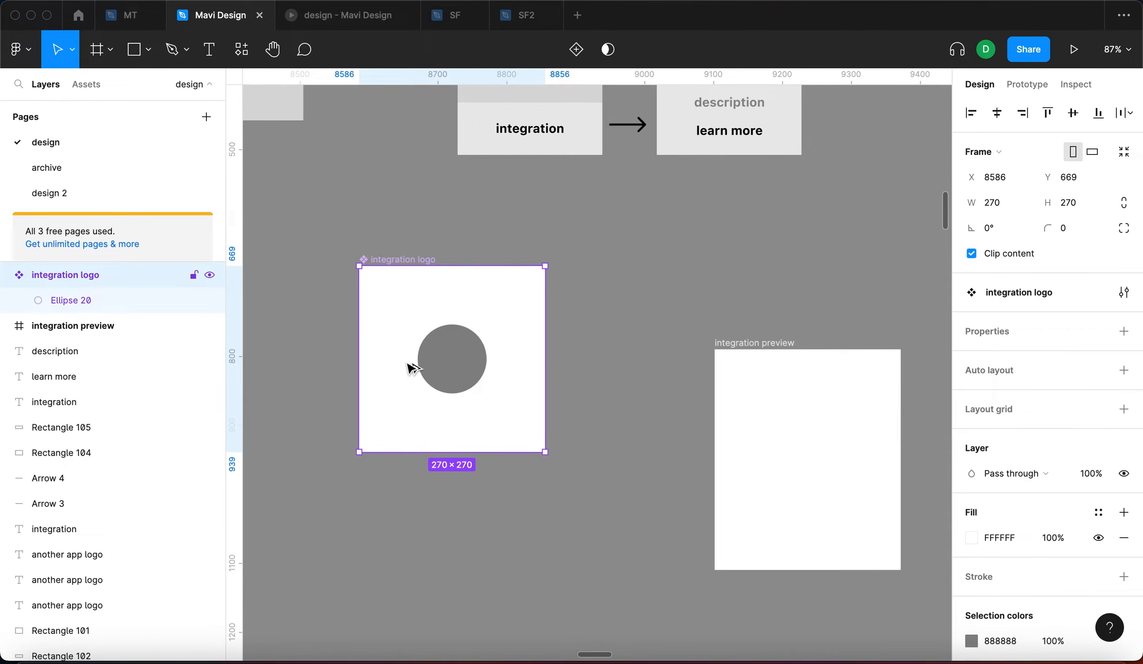
pyautogui.moveTo(431, 359); pyautogui.dragTo(643, 299)
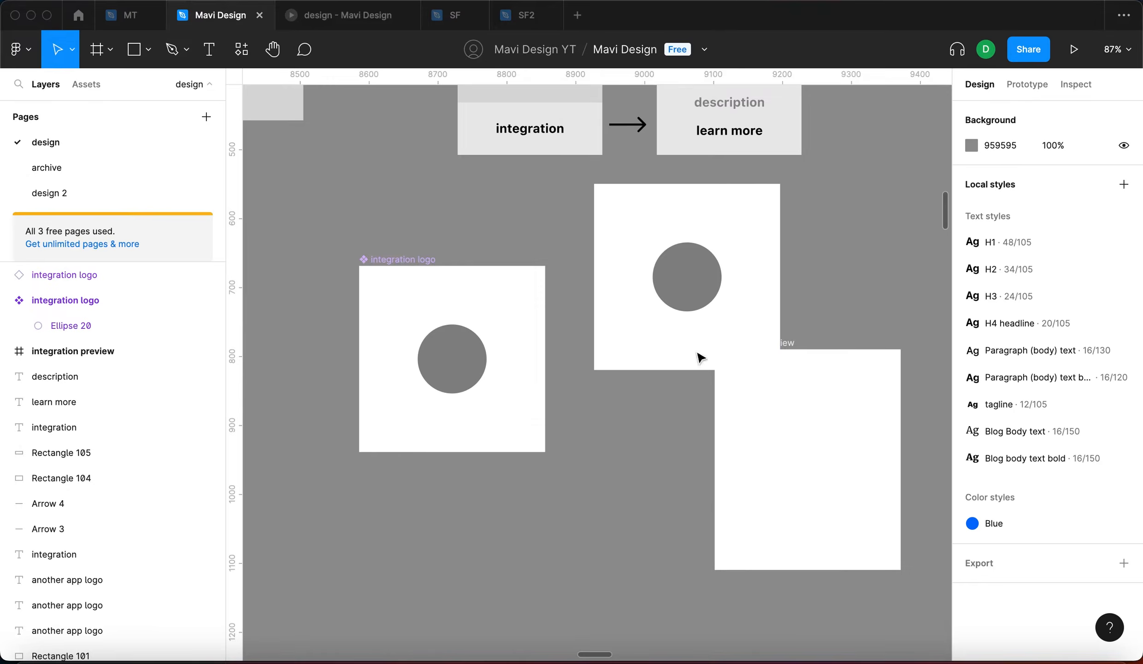
pyautogui.click(674, 282)
pyautogui.click(463, 325)
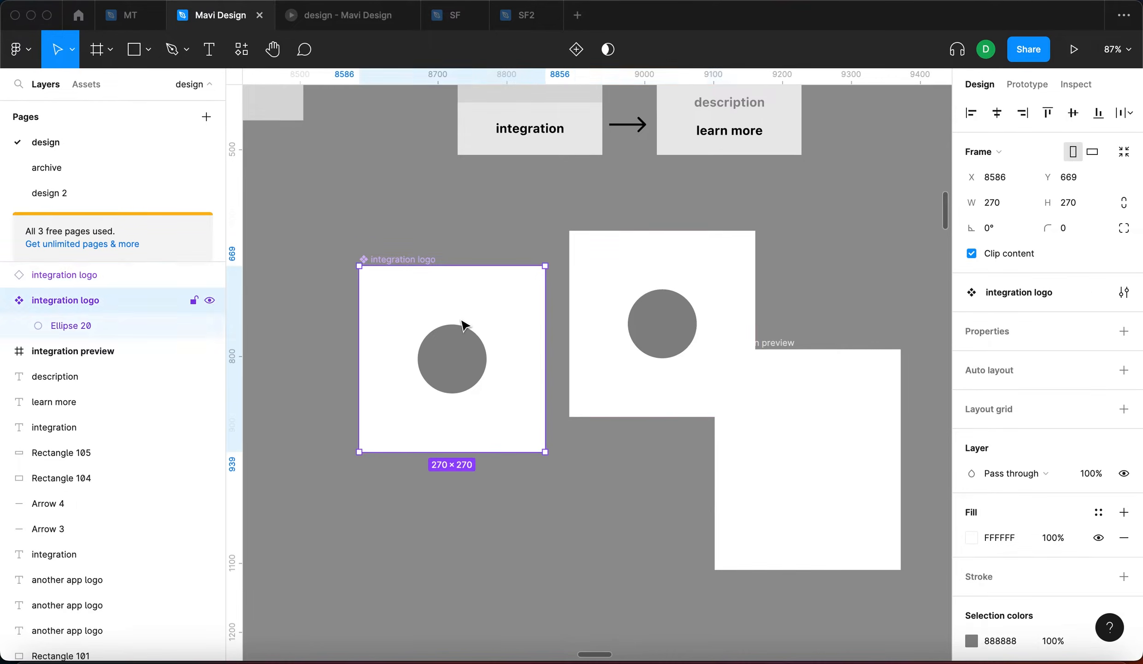
# Drag an integration logo instance from the Assets library onto the canvas
pyautogui.click(92, 88)
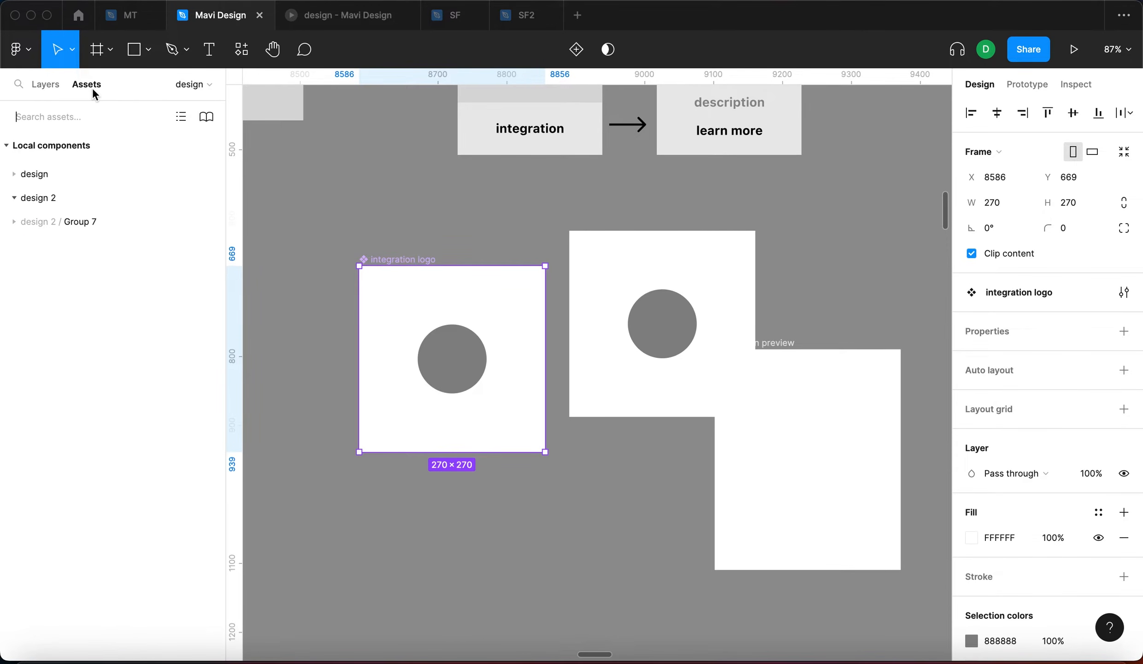
pyautogui.click(14, 175)
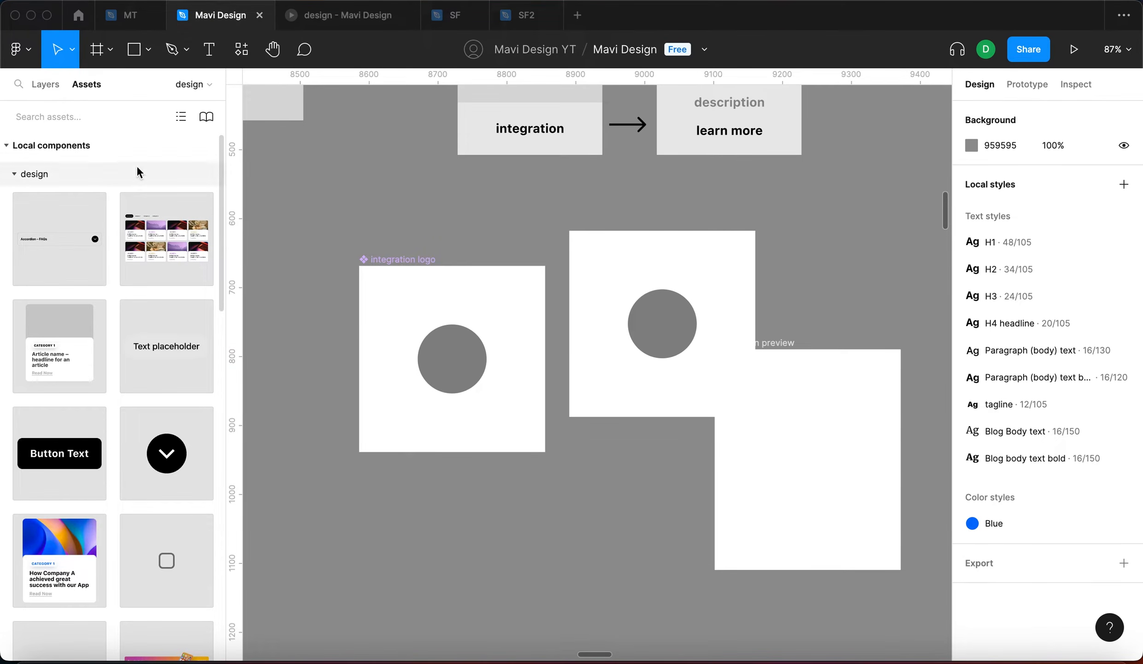
pyautogui.scroll(-15, 91, 277)
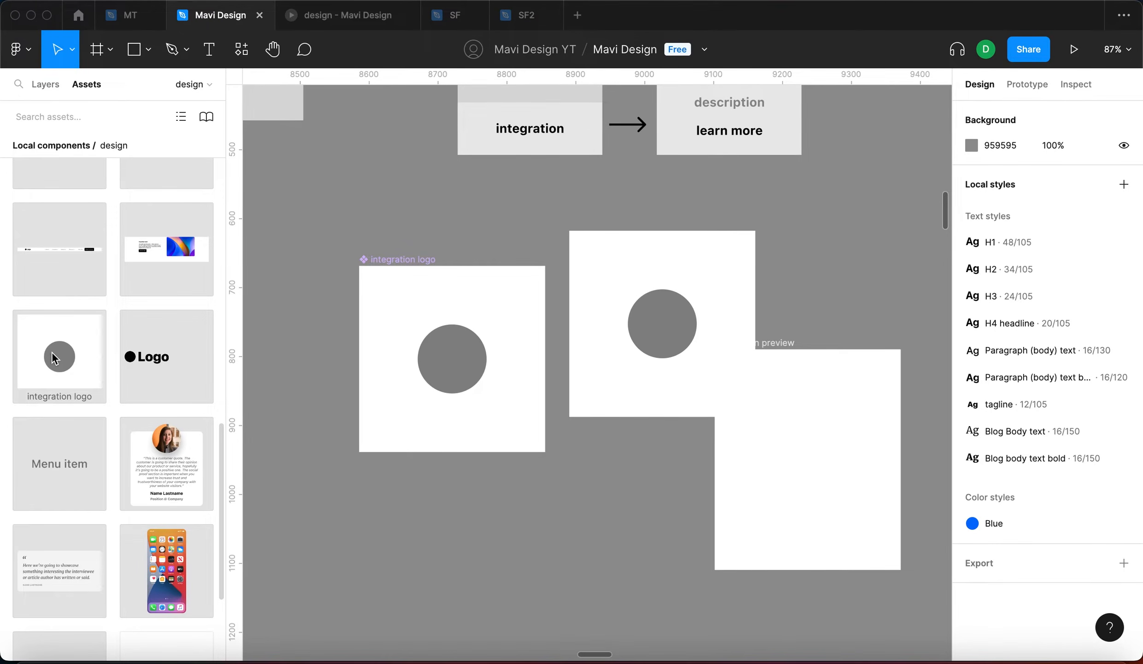
pyautogui.moveTo(51, 350); pyautogui.dragTo(669, 548)
pyautogui.moveTo(701, 501); pyautogui.dragTo(499, 545)
# Remove the stray upper-right integration logo copy and bring the instance toward the preview
pyautogui.click(628, 379)
pyautogui.click(647, 367)
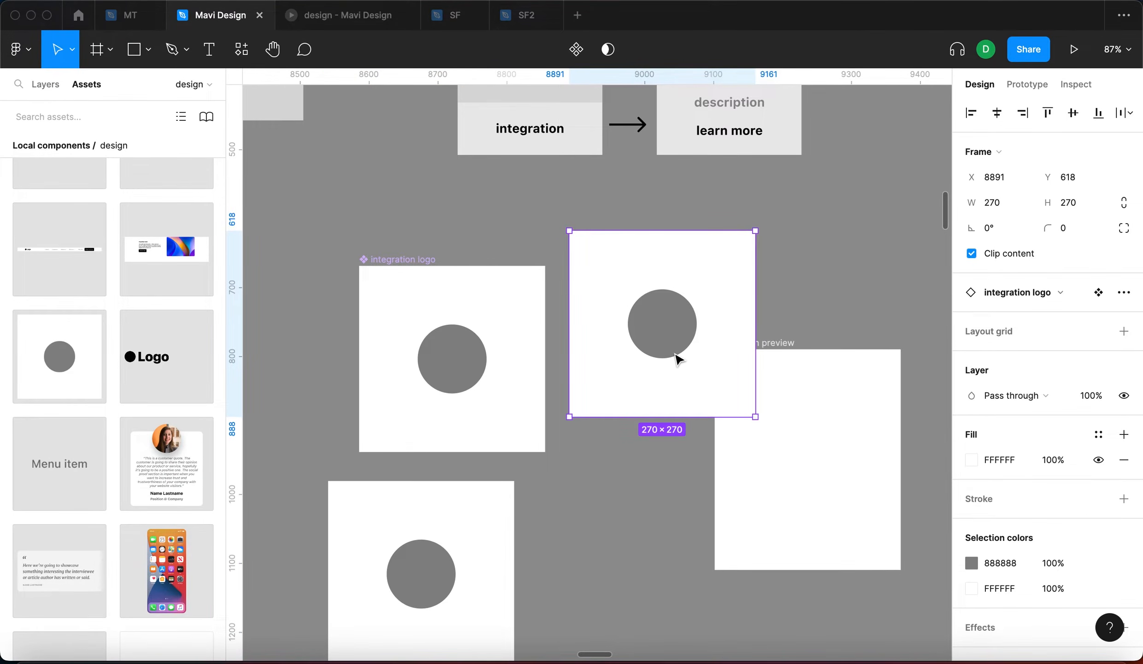
pyautogui.press('super+z')
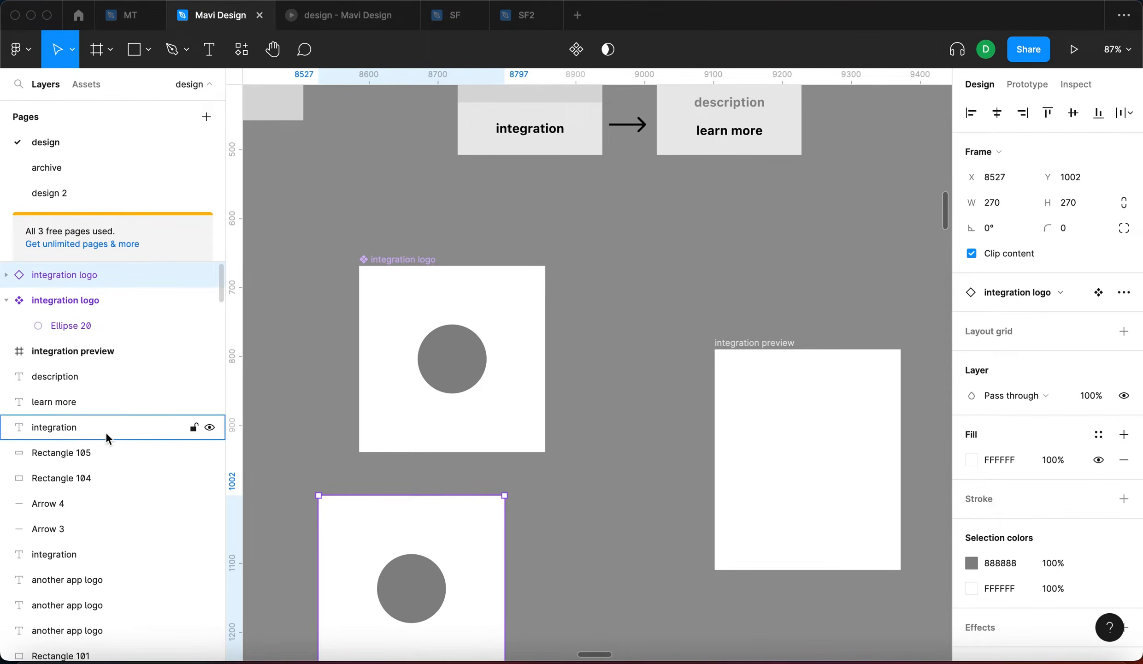
pyautogui.click(622, 502)
pyautogui.moveTo(493, 548); pyautogui.dragTo(626, 517)
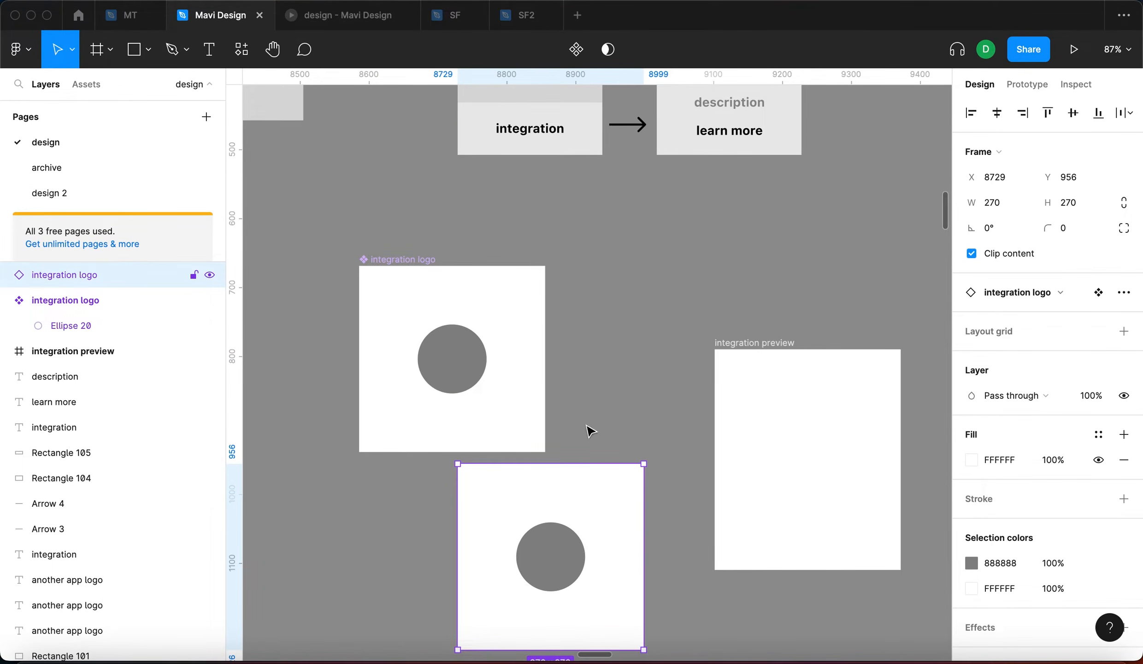
pyautogui.press('Escape')
# Drop the instance into integration preview, centred horizontally and aligned to the top
pyautogui.moveTo(538, 569); pyautogui.dragTo(793, 472)
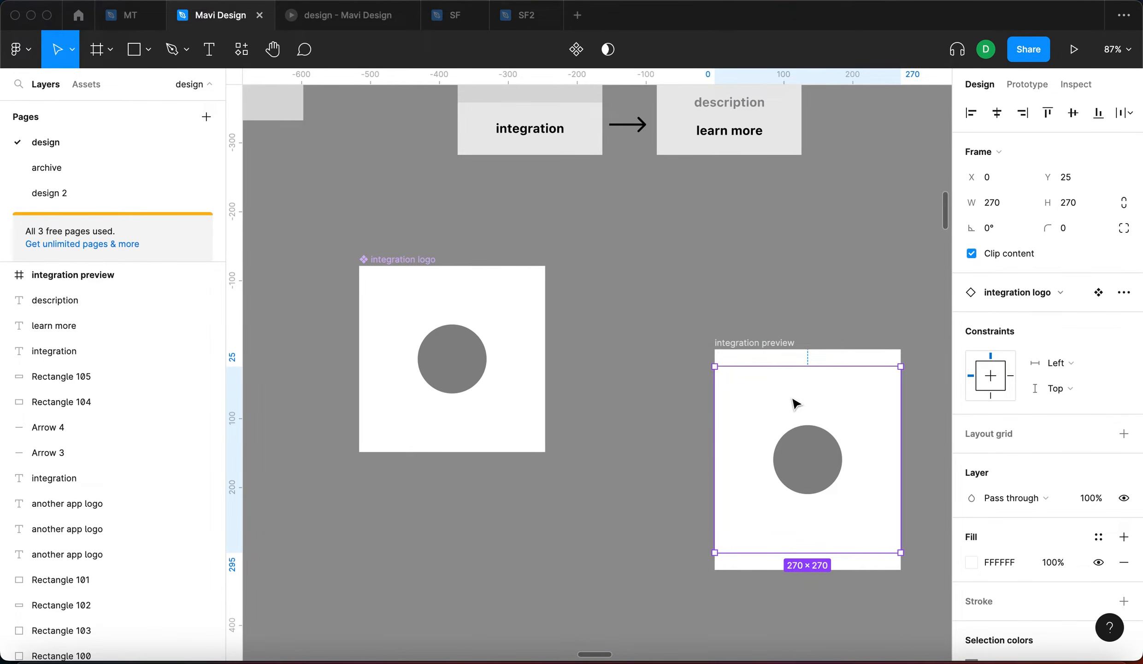
pyautogui.hotkey('alt', 'h')
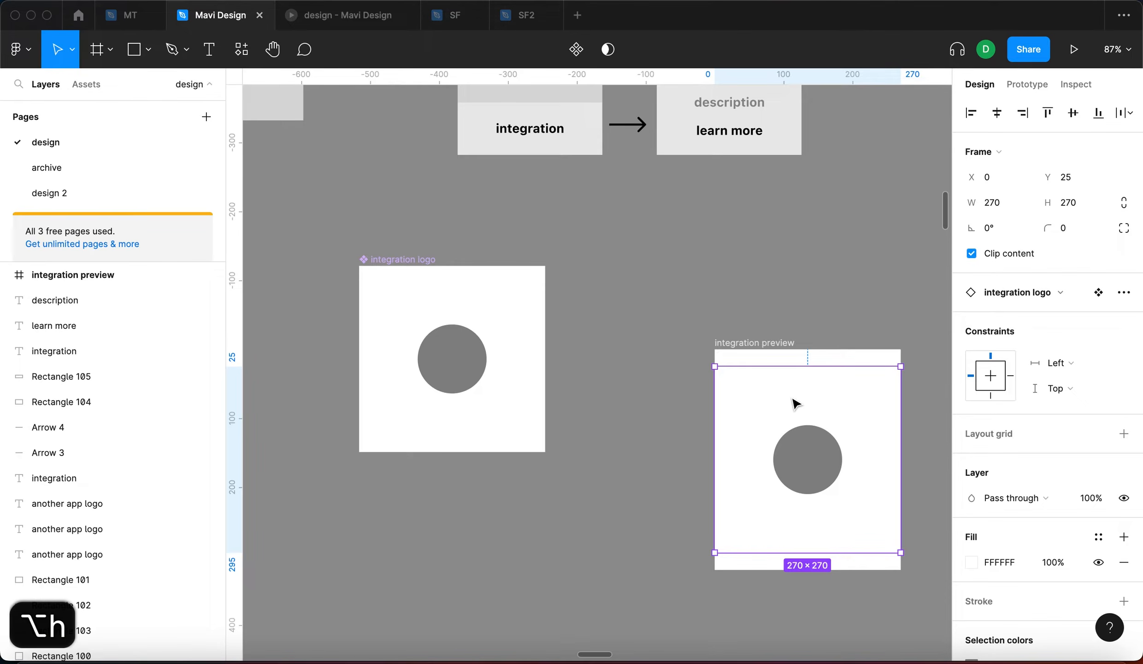
pyautogui.hotkey('alt', 'w')
pyautogui.click(822, 284)
pyautogui.moveTo(786, 341); pyautogui.dragTo(688, 262)
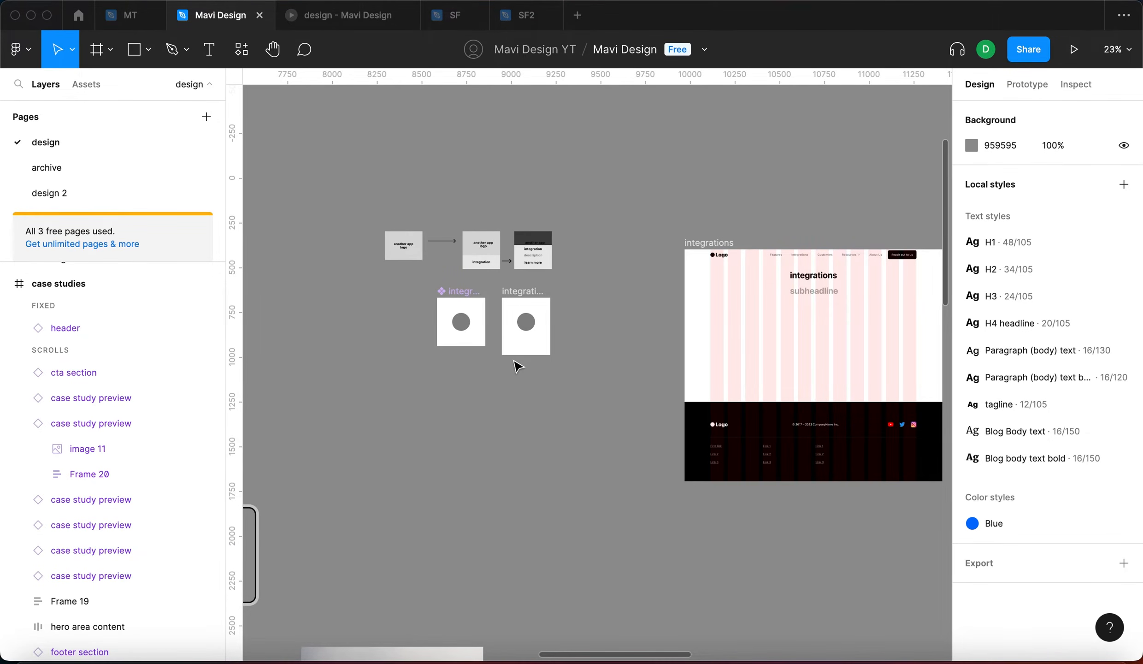
pyautogui.scroll(5, 519, 366)
pyautogui.hscroll(-3, 518, 366)
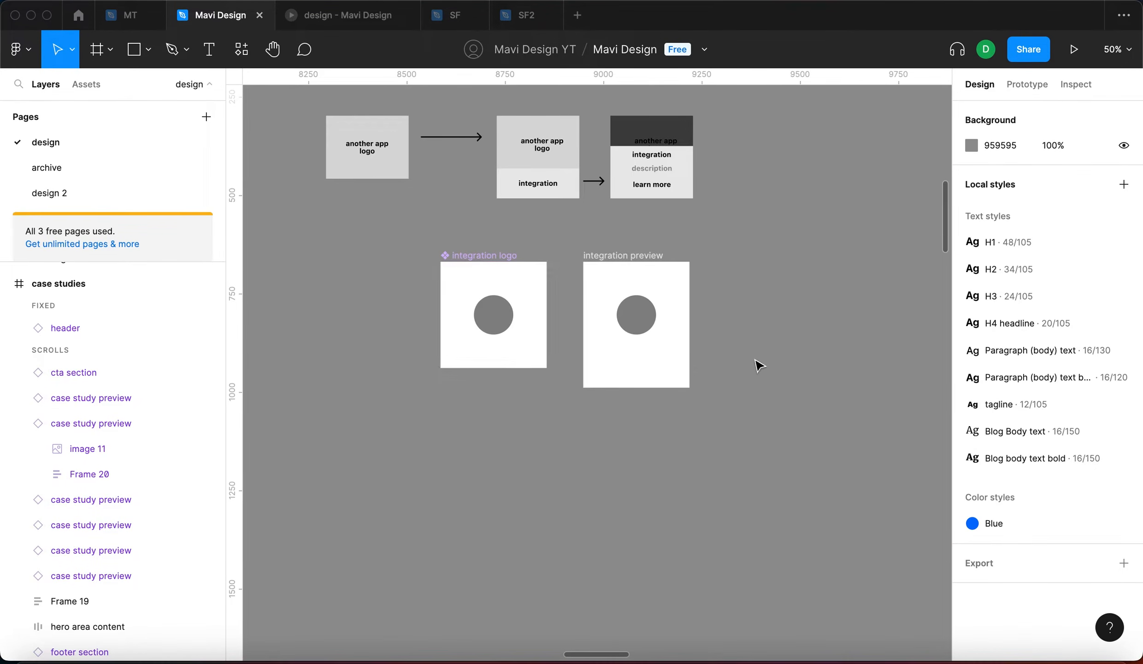
pyautogui.moveTo(763, 344); pyautogui.dragTo(759, 383)
pyautogui.scroll(-8, 758, 383)
pyautogui.scroll(-4, 759, 383)
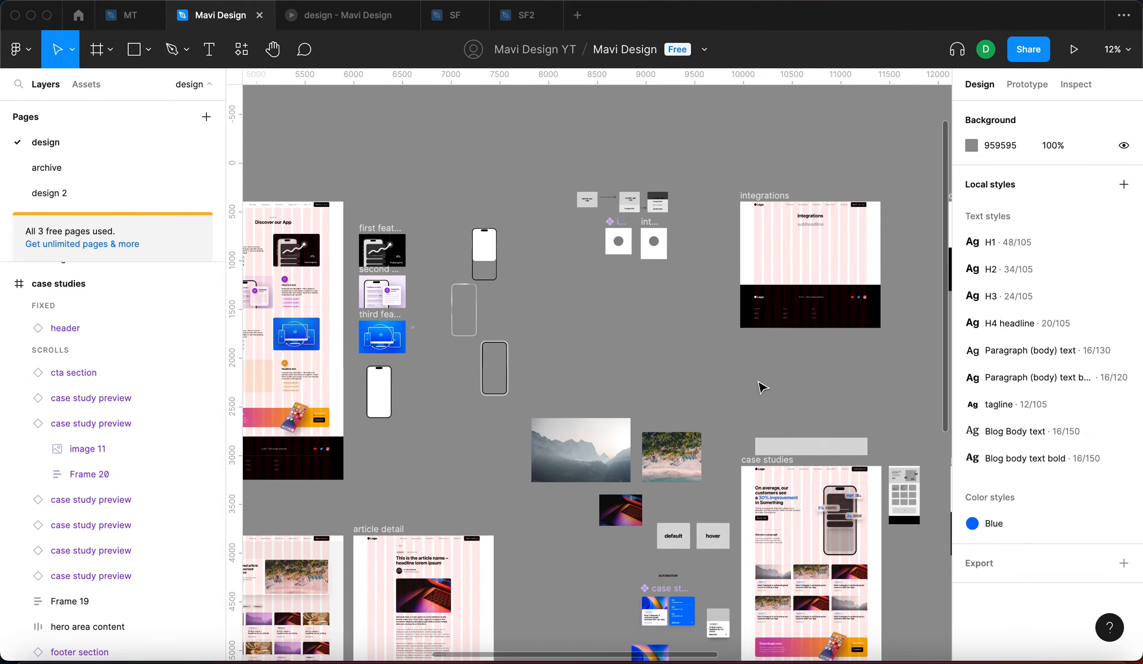
pyautogui.hscroll(5, 756, 323)
pyautogui.scroll(-3, 756, 323)
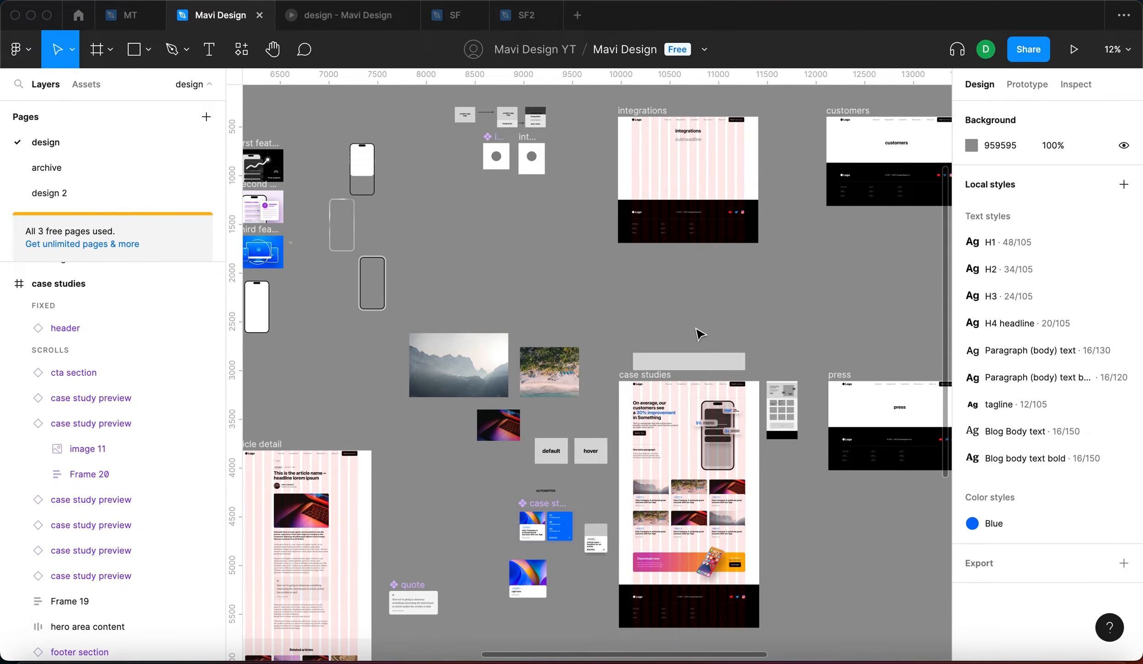
pyautogui.scroll(-6, 699, 333)
pyautogui.scroll(-2, 654, 438)
pyautogui.hscroll(-2, 655, 438)
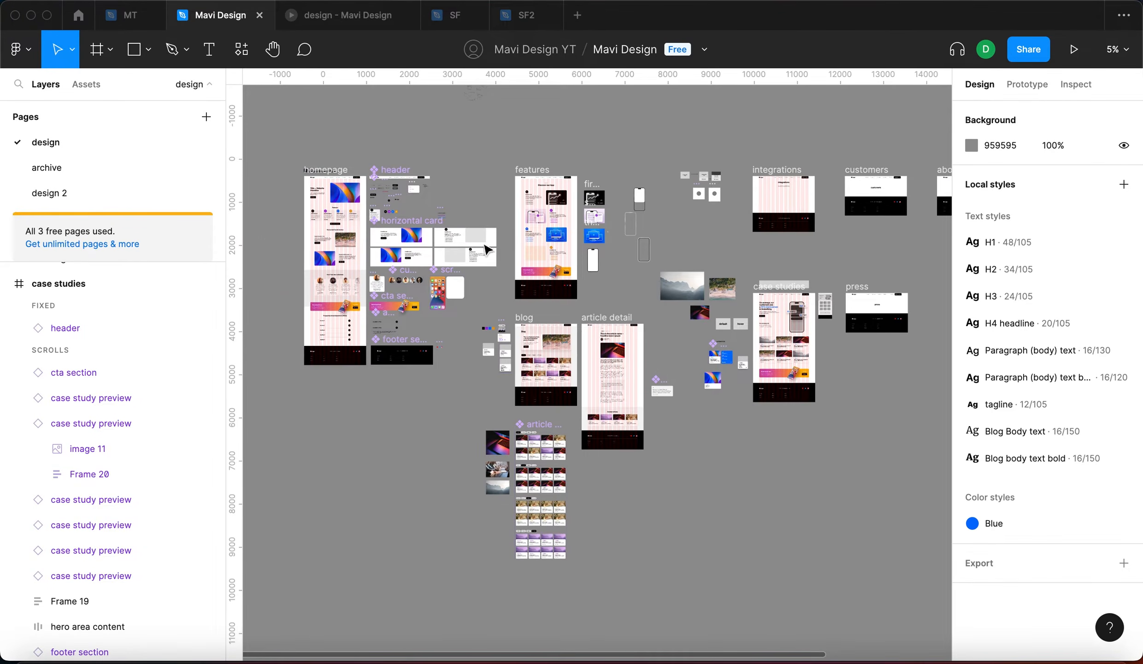
pyautogui.hscroll(6, 804, 446)
pyautogui.hscroll(-6, 477, 272)
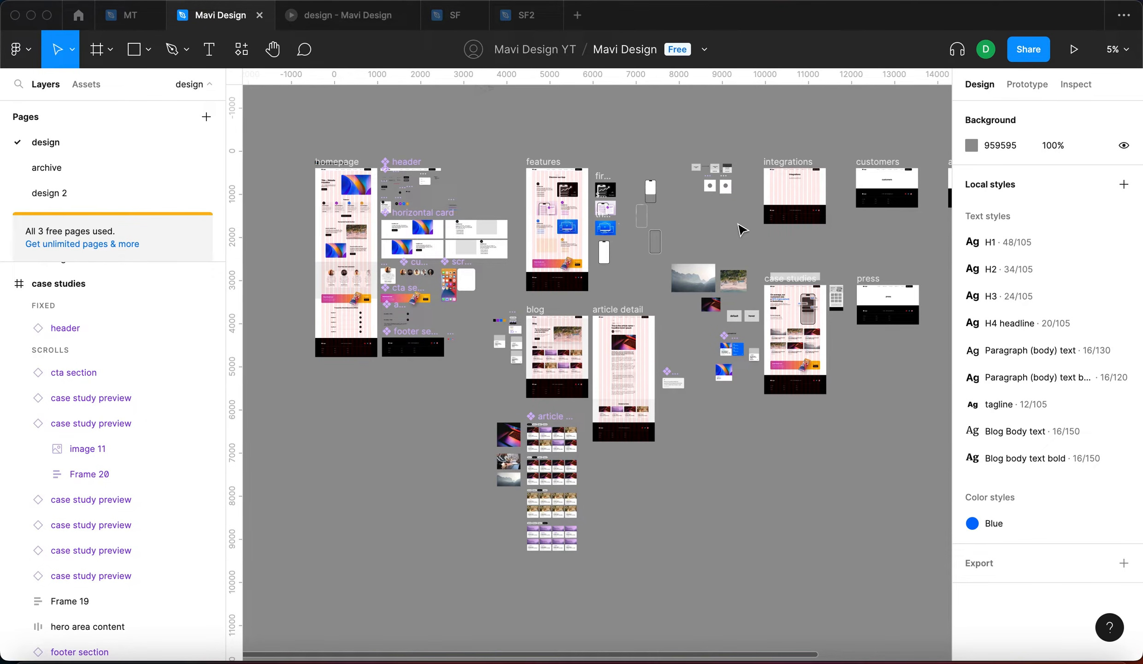
pyautogui.scroll(5, 726, 179)
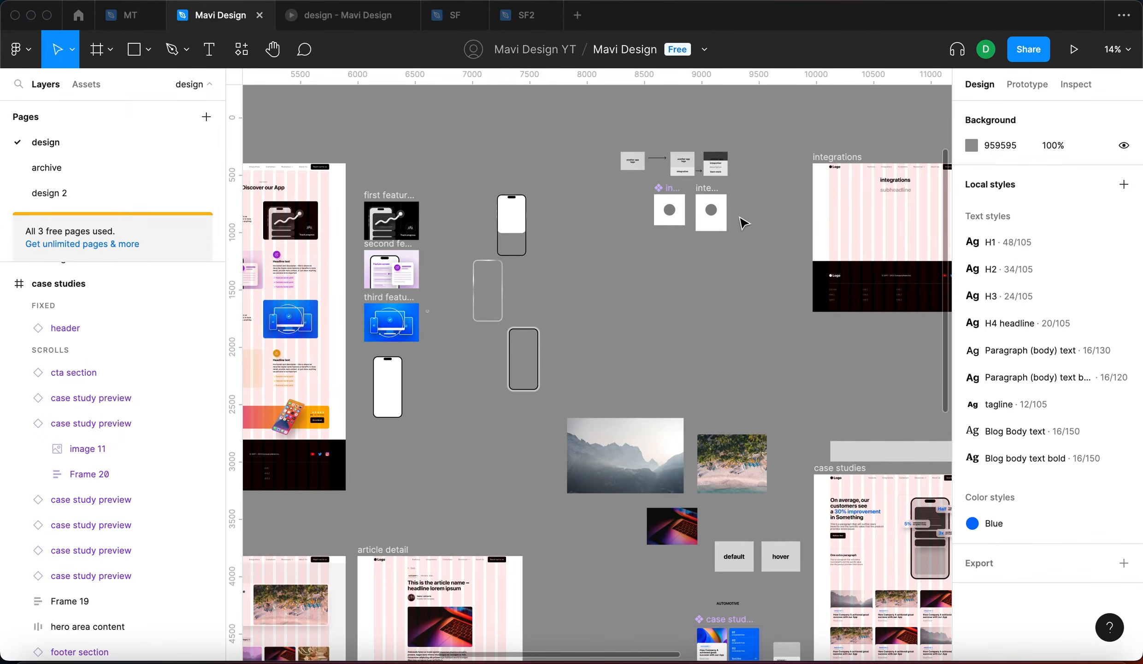
# Turn the integration preview frame, with its logo instance, into a component
pyautogui.click(730, 217)
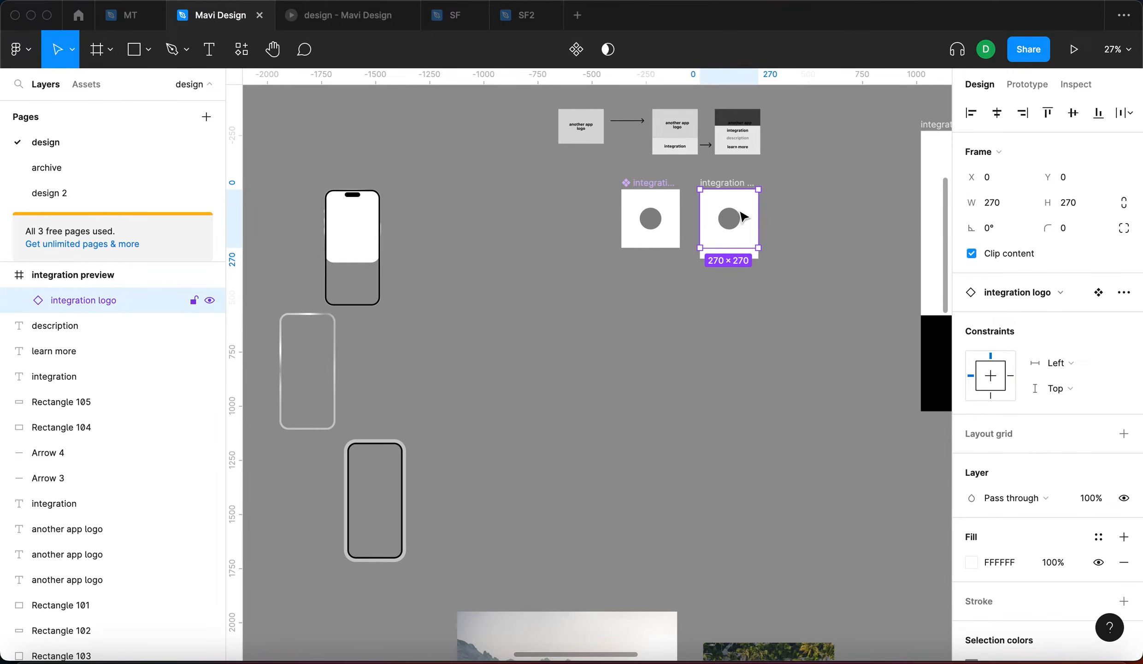
pyautogui.scroll(3, 737, 217)
pyautogui.click(726, 169)
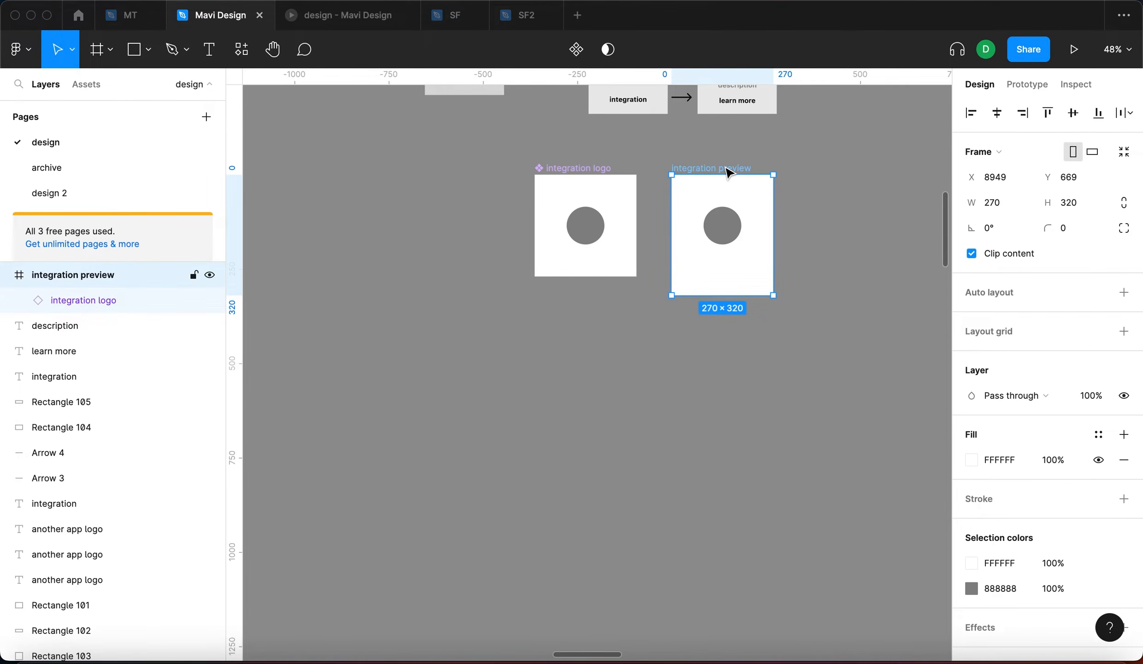
pyautogui.click(723, 203)
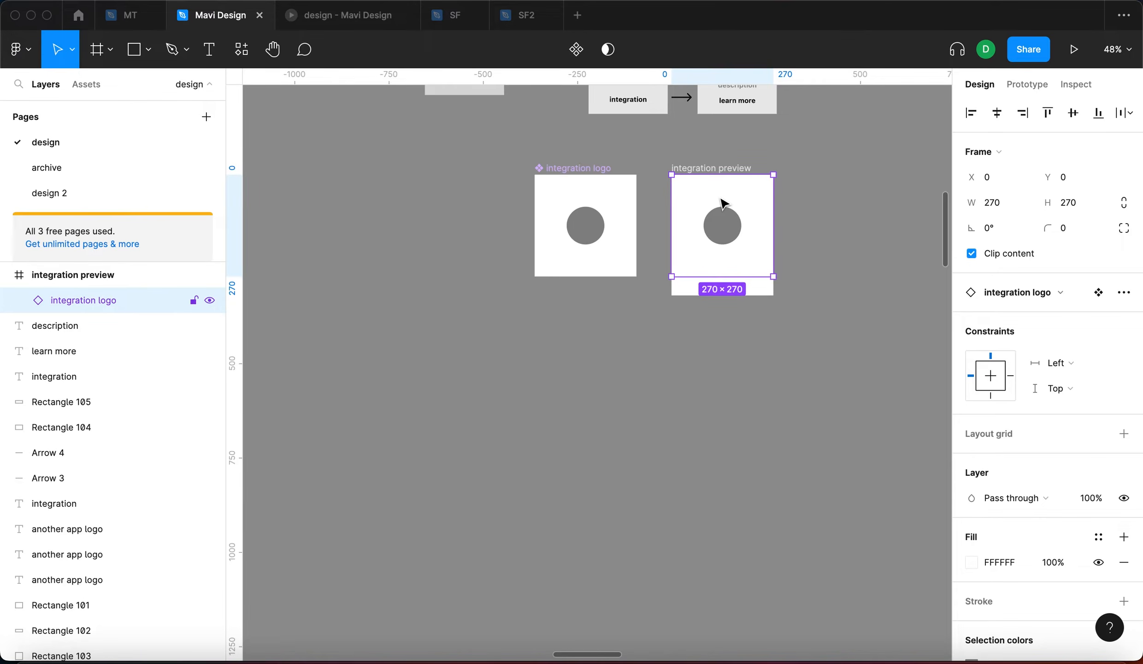
pyautogui.click(744, 166)
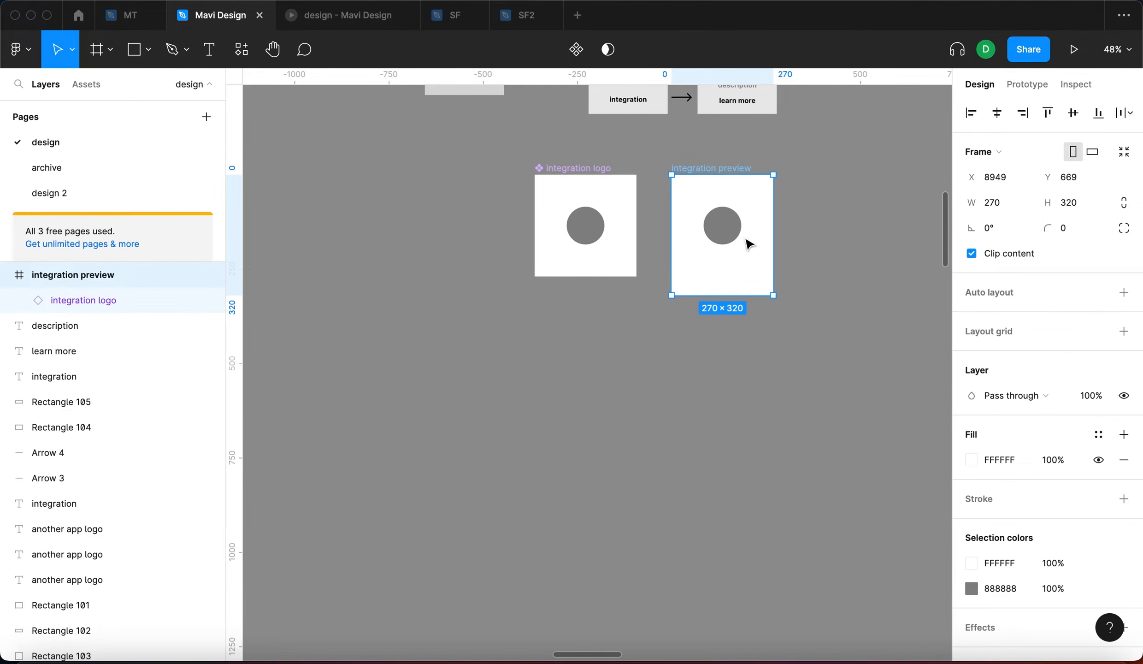
pyautogui.click(576, 61)
pyautogui.click(538, 454)
pyautogui.click(747, 228)
pyautogui.moveTo(747, 228); pyautogui.dragTo(750, 228)
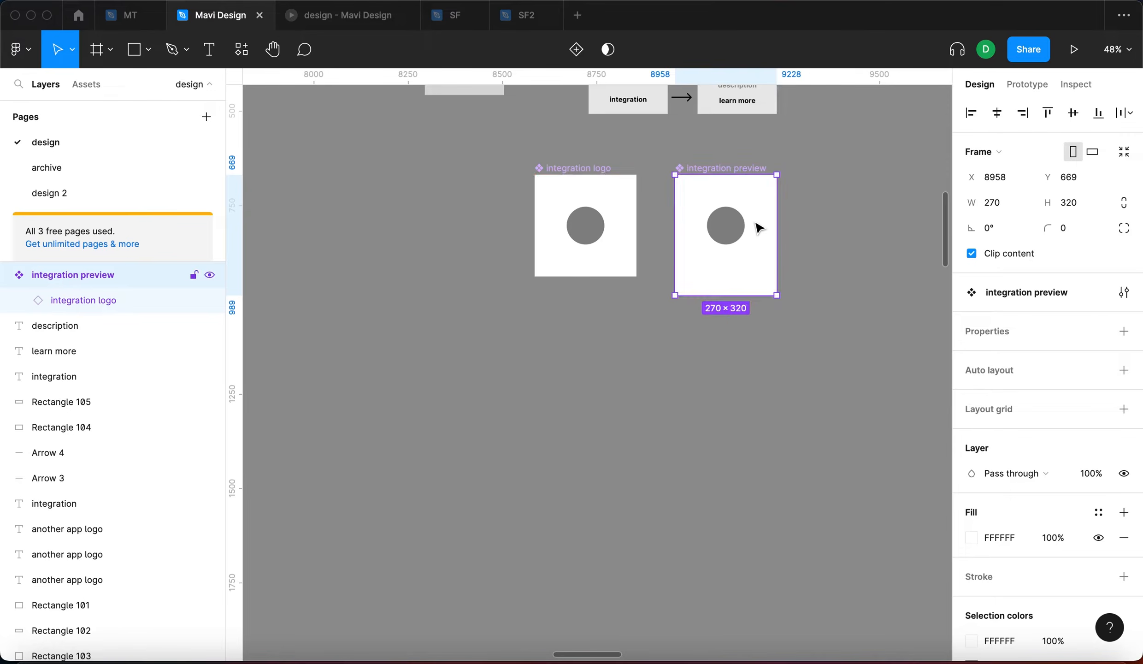
# Test the link by moving the grey circle in the logo component, then undo
pyautogui.doubleClick(743, 226)
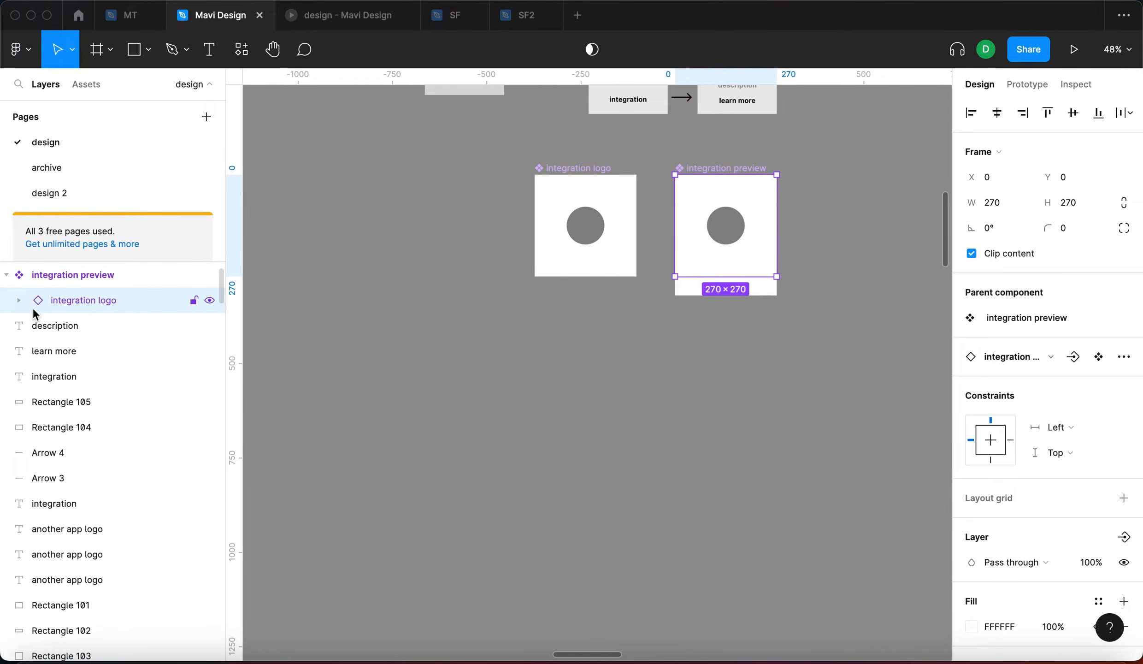
pyautogui.click(576, 229)
pyautogui.moveTo(576, 230); pyautogui.dragTo(598, 242)
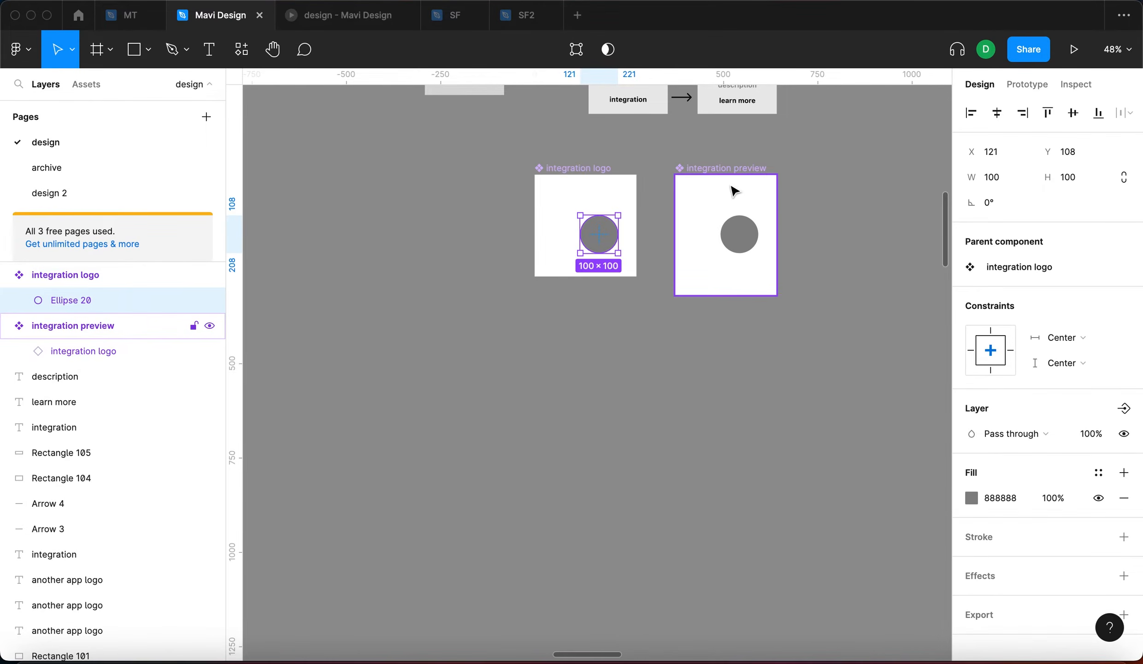
pyautogui.press('cmd+z')
pyautogui.hscroll(3, 766, 285)
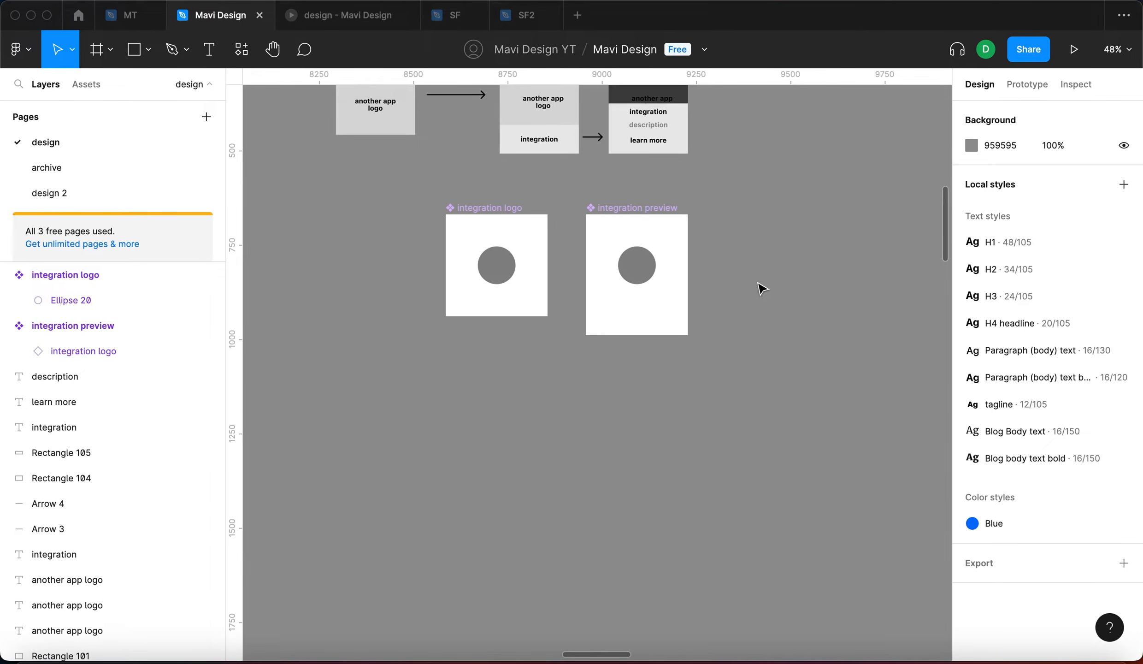
pyautogui.scroll(-5, 777, 316)
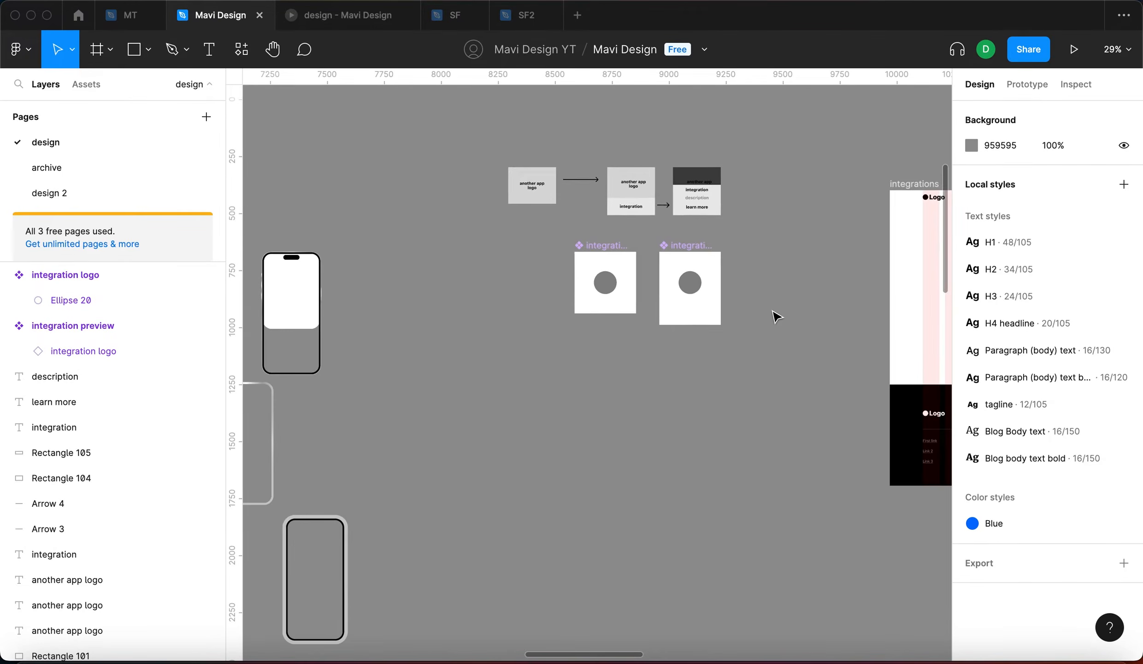
pyautogui.scroll(-10, 780, 337)
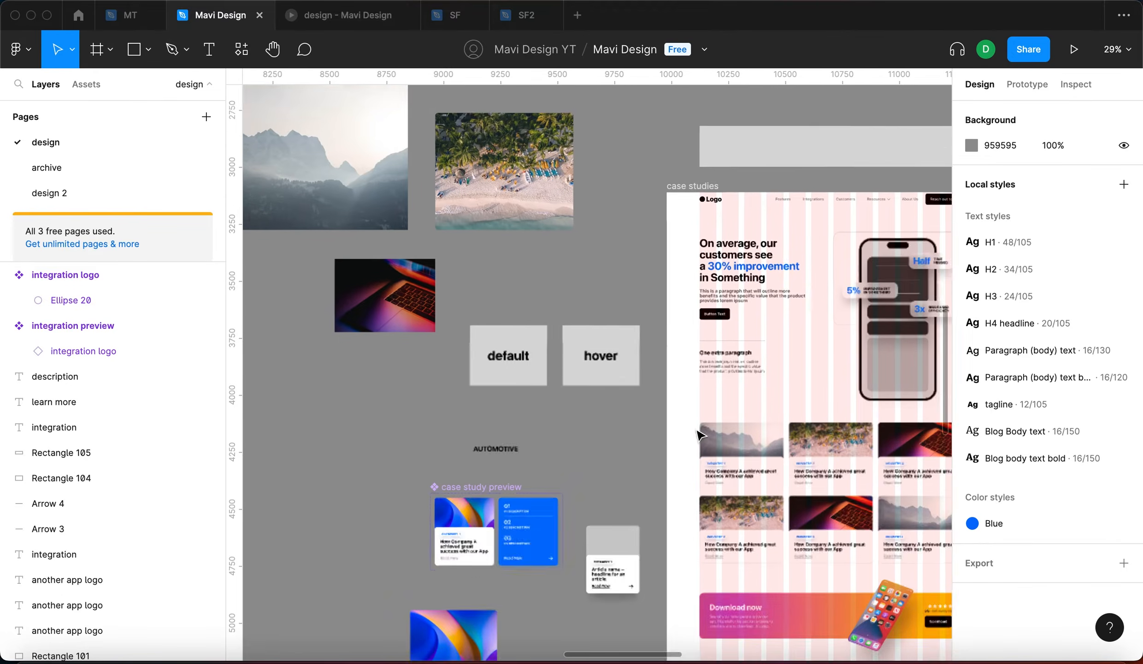
pyautogui.scroll(-5, 784, 415)
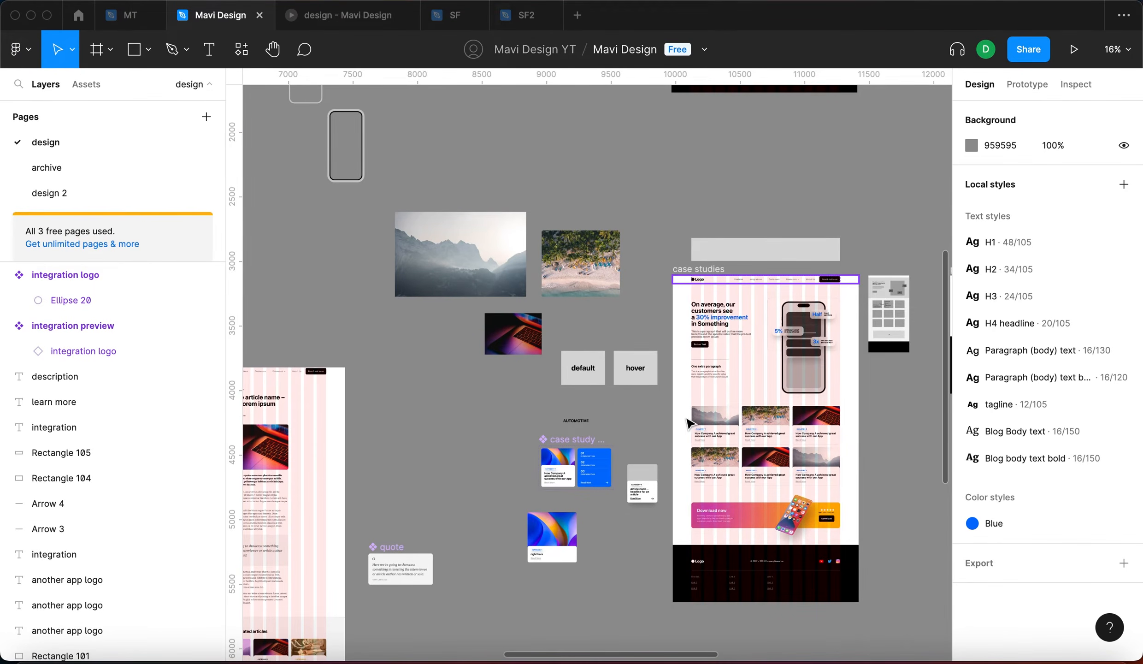
# Locate the case study card (Frame 20), copy it, and return to the integration components
pyautogui.scroll(-1, 689, 422)
pyautogui.scroll(10, 643, 474)
pyautogui.click(652, 492)
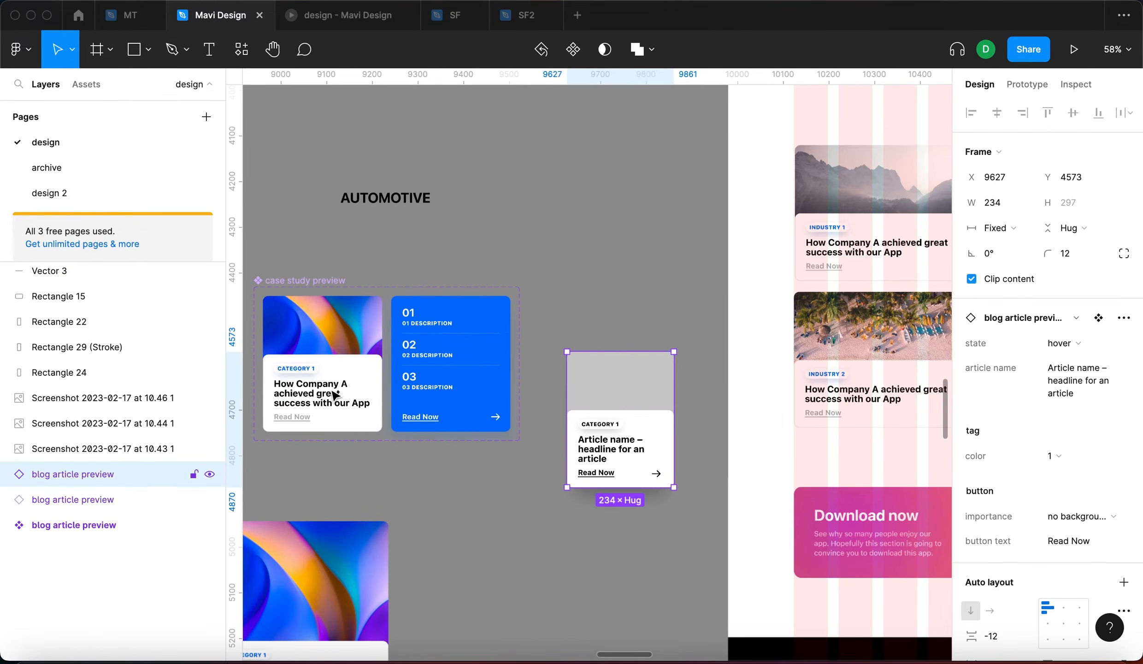
pyautogui.doubleClick(335, 395)
pyautogui.moveTo(324, 403); pyautogui.dragTo(600, 389)
pyautogui.scroll(6, 613, 377)
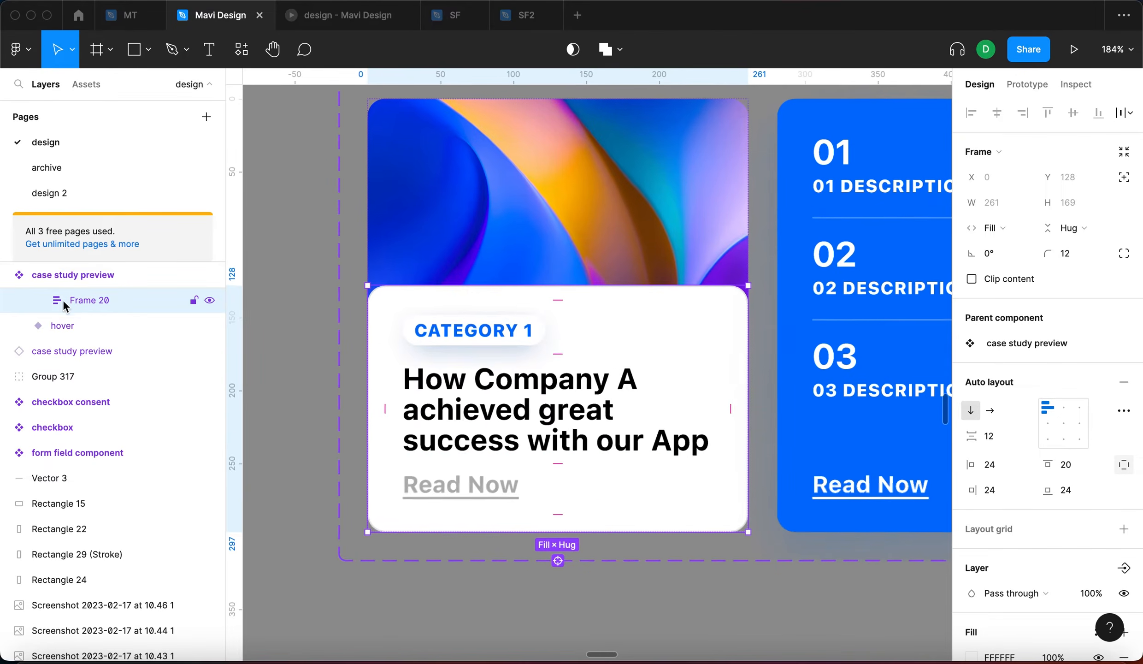
pyautogui.scroll(5, 395, 217)
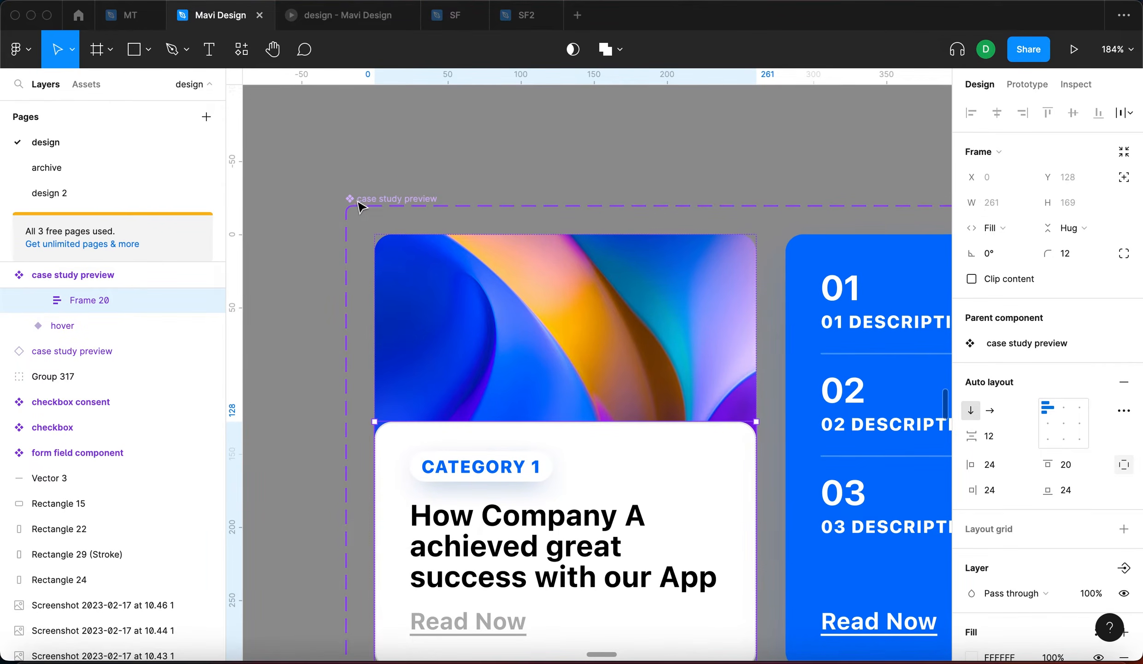
pyautogui.scroll(-6, 584, 357)
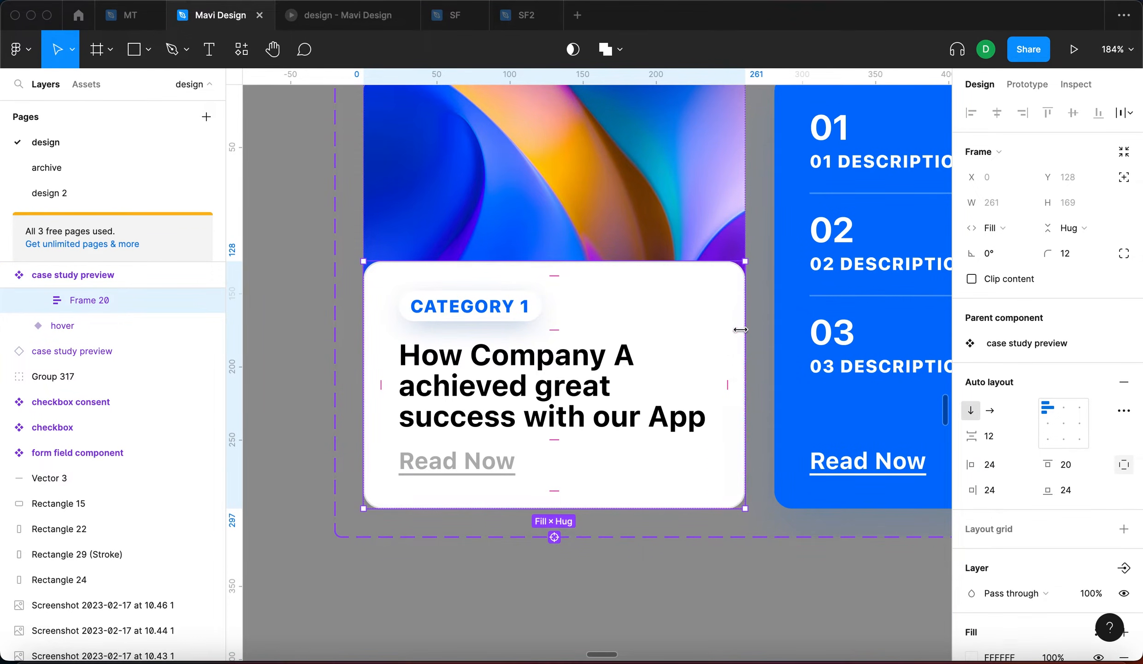
pyautogui.scroll(-5, 658, 378)
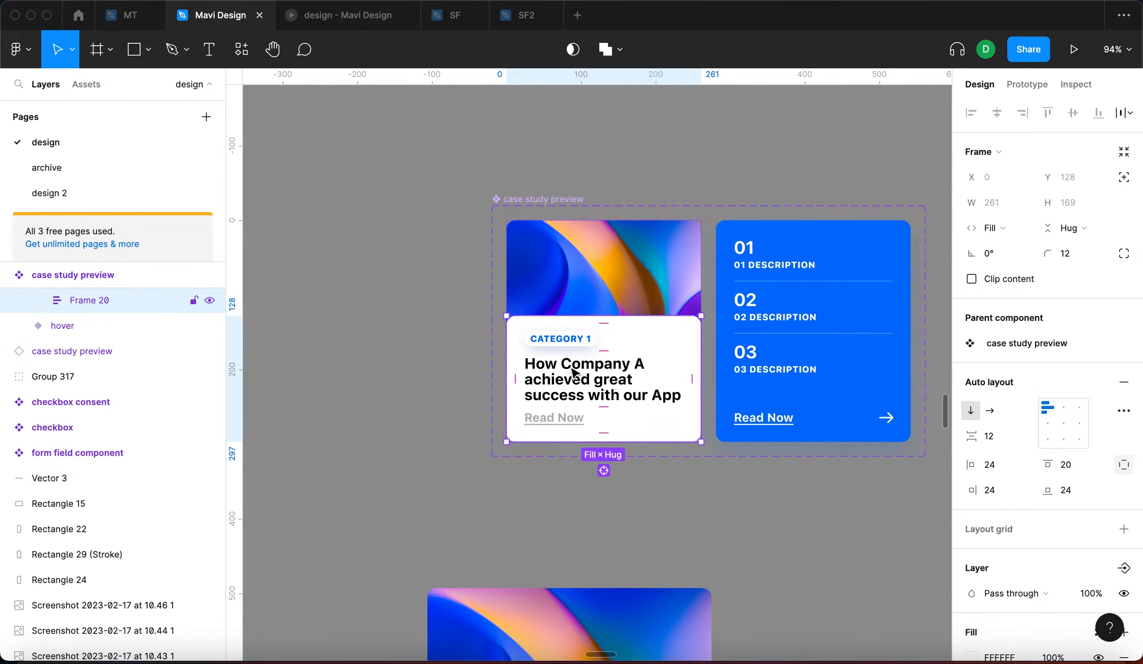
pyautogui.press('super+c')
pyautogui.scroll(-5, 553, 383)
pyautogui.scroll(15, 546, 370)
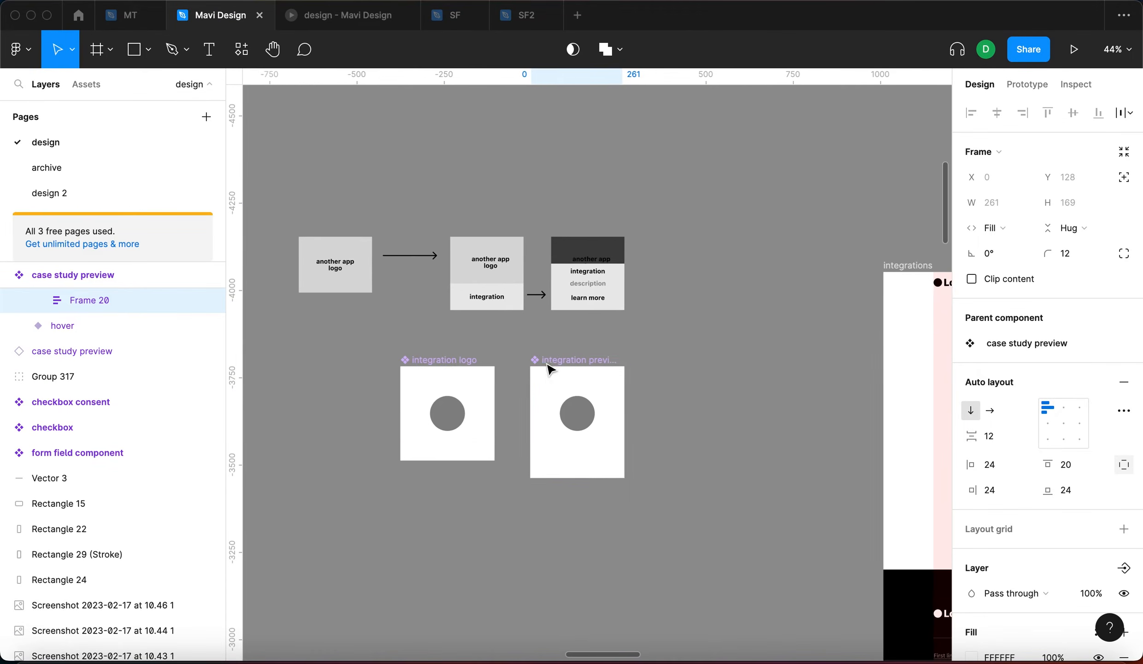
# Paste the case study card and place it beside the integration preview
pyautogui.click(679, 398)
pyautogui.scroll(5, 679, 398)
pyautogui.press('super+v')
pyautogui.moveTo(537, 312); pyautogui.dragTo(713, 342)
# Experiment with the hover state info padding and card width, reverting to 261 wide
pyautogui.click(697, 333)
pyautogui.moveTo(849, 360); pyautogui.dragTo(803, 368)
pyautogui.press('super+z')
pyautogui.press('super+z')
pyautogui.press('super+z')
pyautogui.press('super+z')
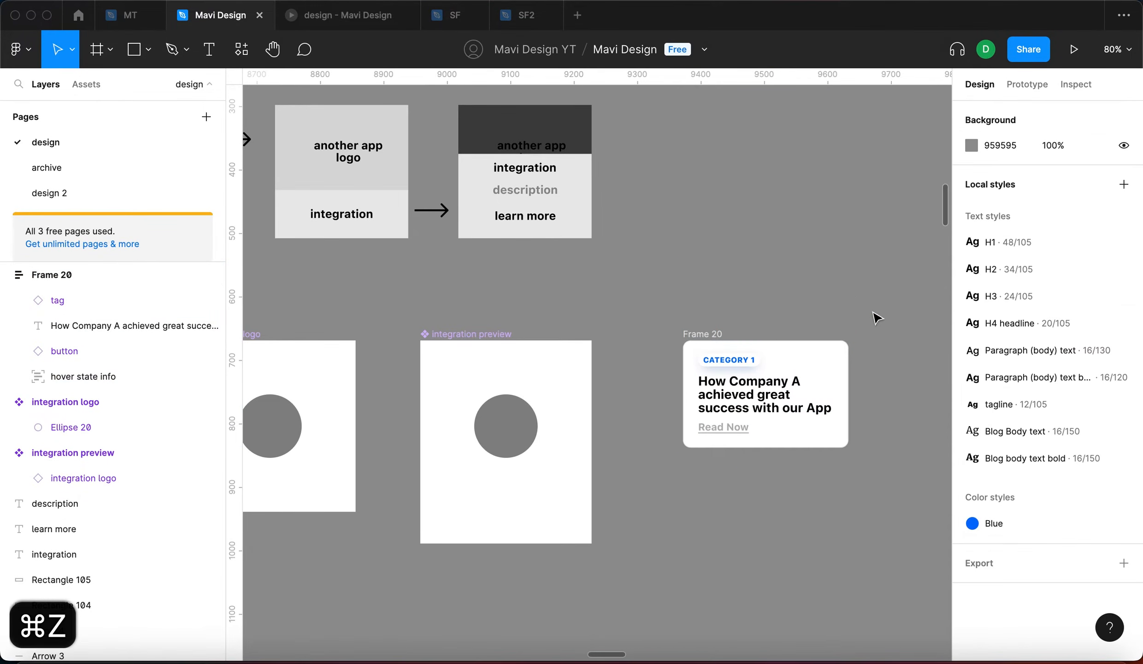
pyautogui.moveTo(812, 356); pyautogui.dragTo(848, 376)
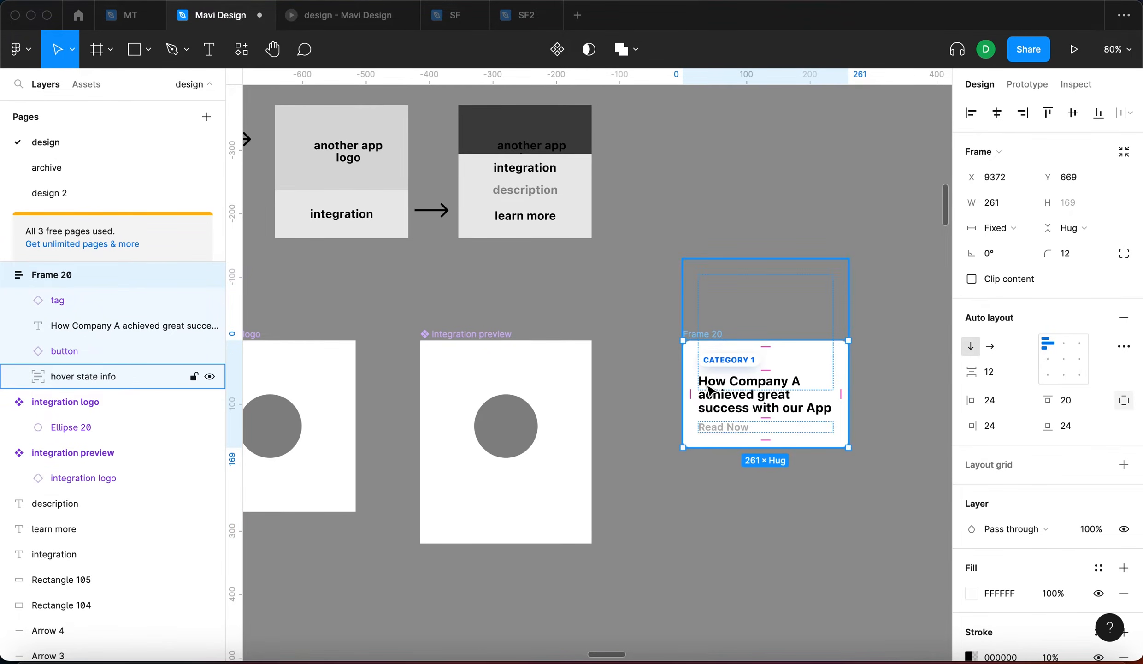
pyautogui.press('Escape')
pyautogui.click(752, 402)
pyautogui.click(752, 402)
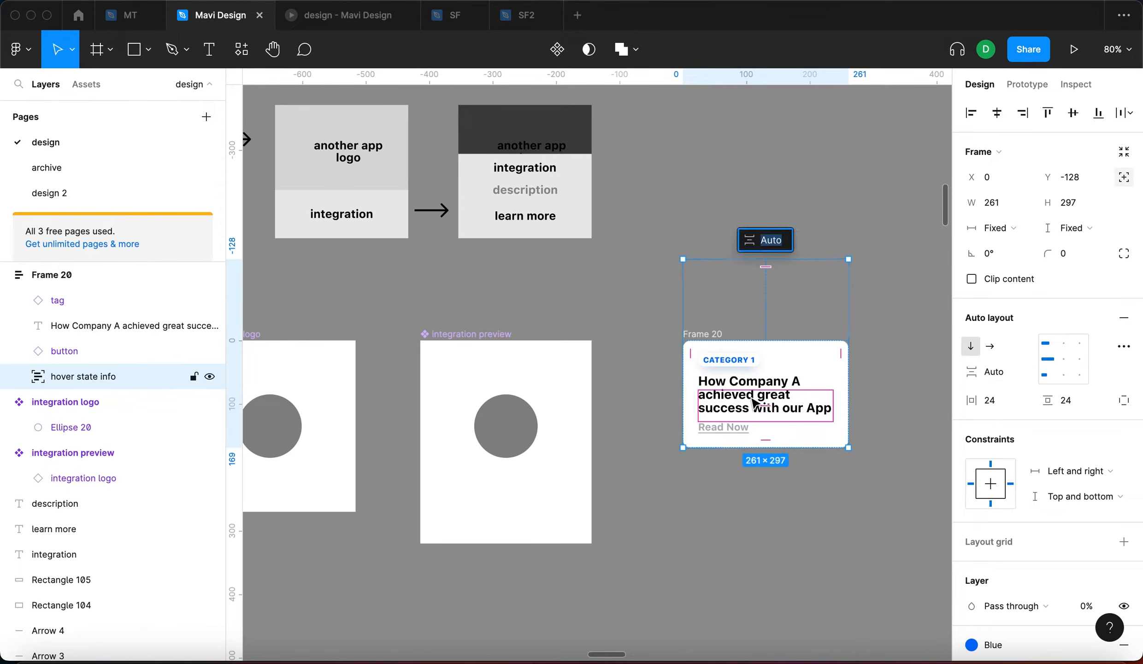
pyautogui.doubleClick(772, 387)
# Try narrowing the card from 261 to 190 wide, then undo the resize
pyautogui.click(112, 327)
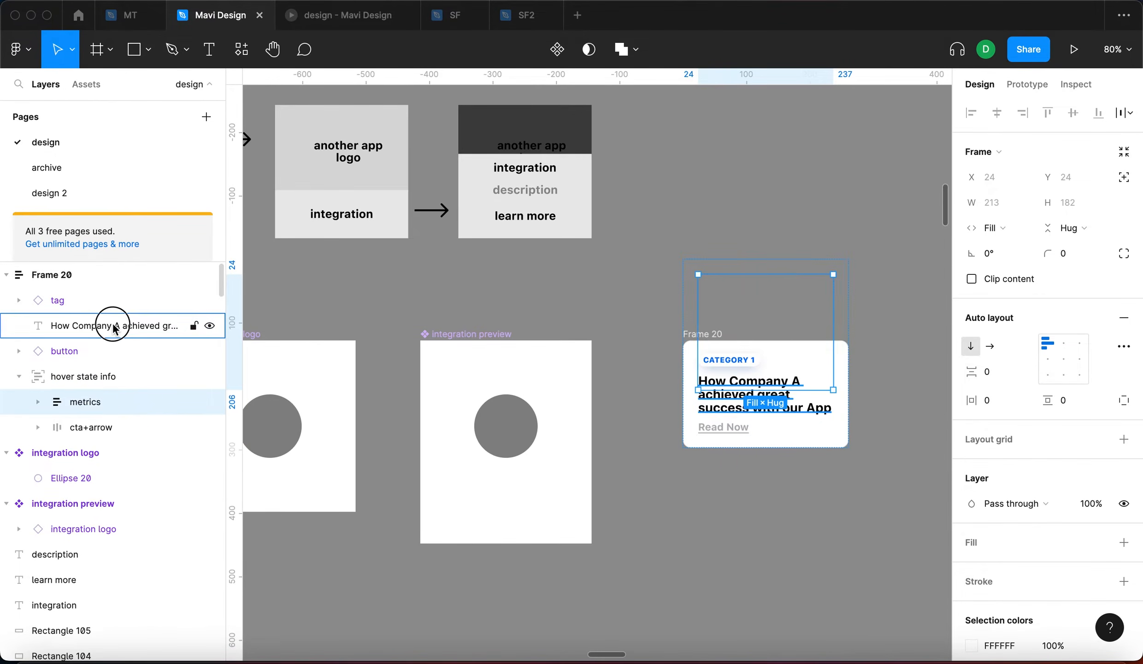
pyautogui.scroll(5, 832, 378)
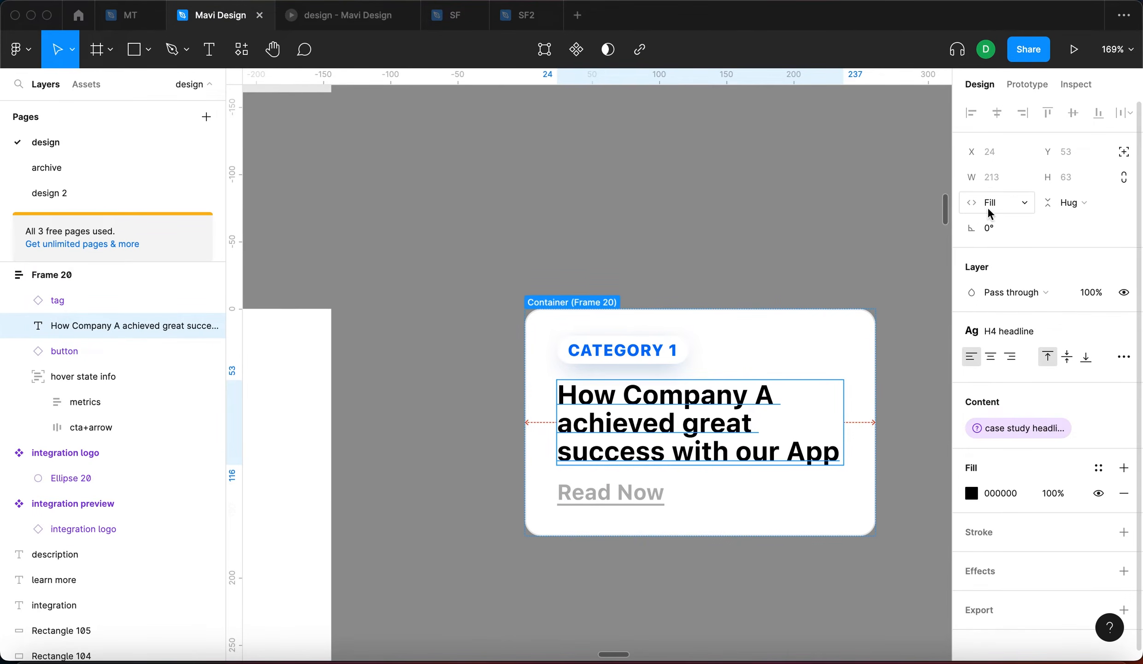
pyautogui.click(471, 287)
pyautogui.click(554, 302)
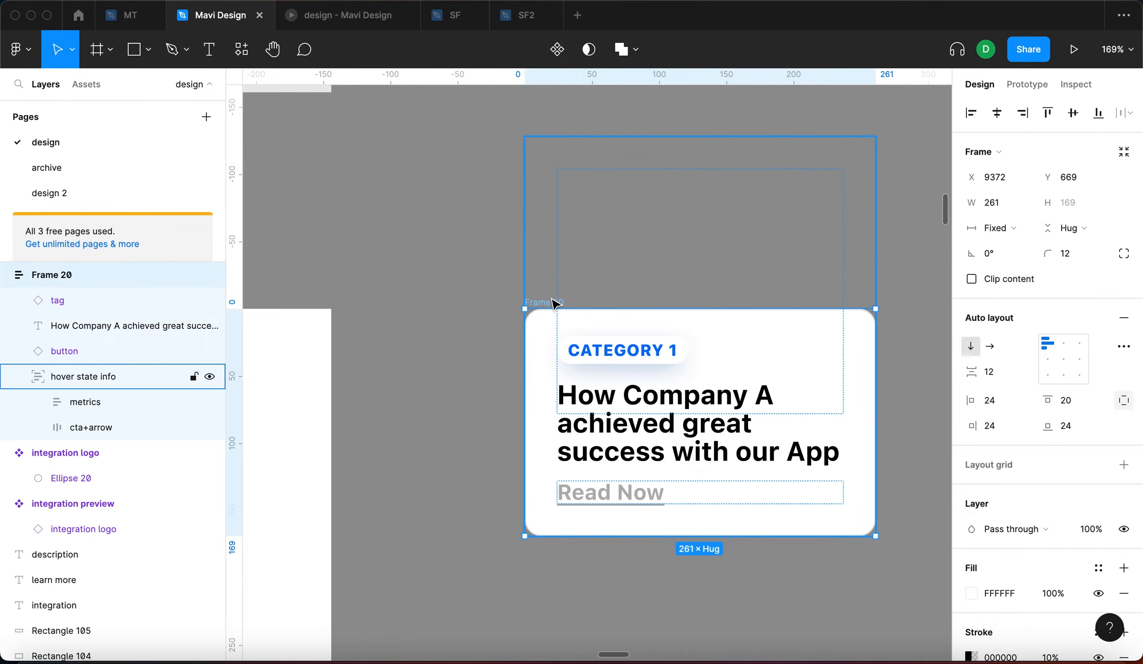
pyautogui.moveTo(874, 343); pyautogui.dragTo(780, 357)
pyautogui.click(84, 325)
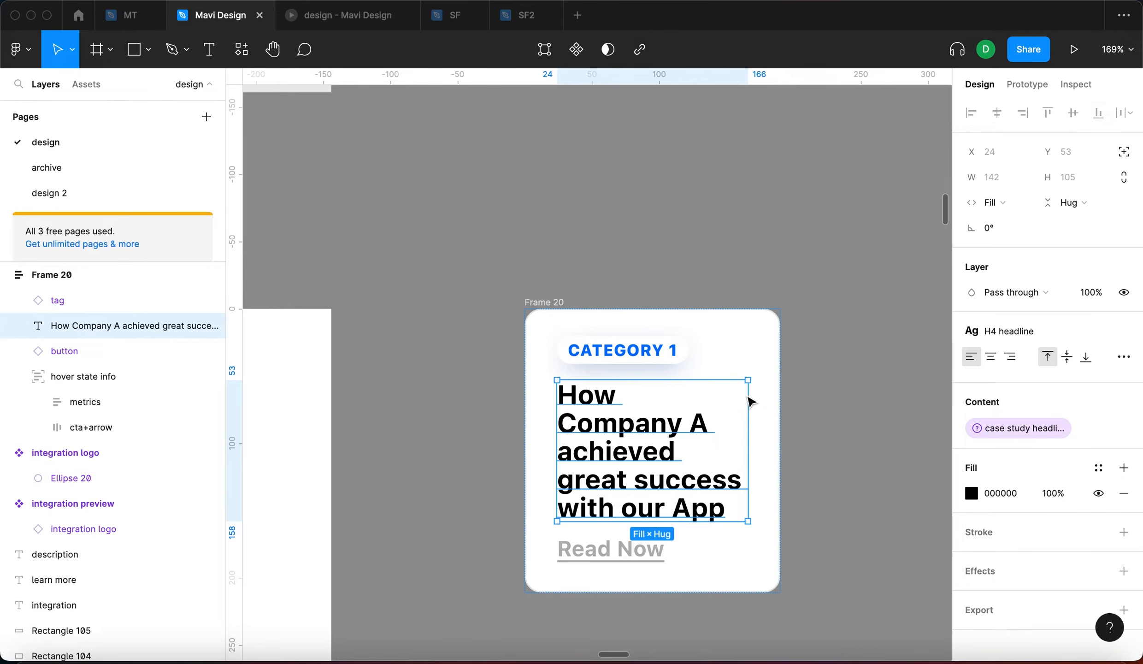
pyautogui.press('super+z')
pyautogui.press('super+z')
# Delete the hover state info layer from card Frame 20
pyautogui.hscroll(2, 403, 354)
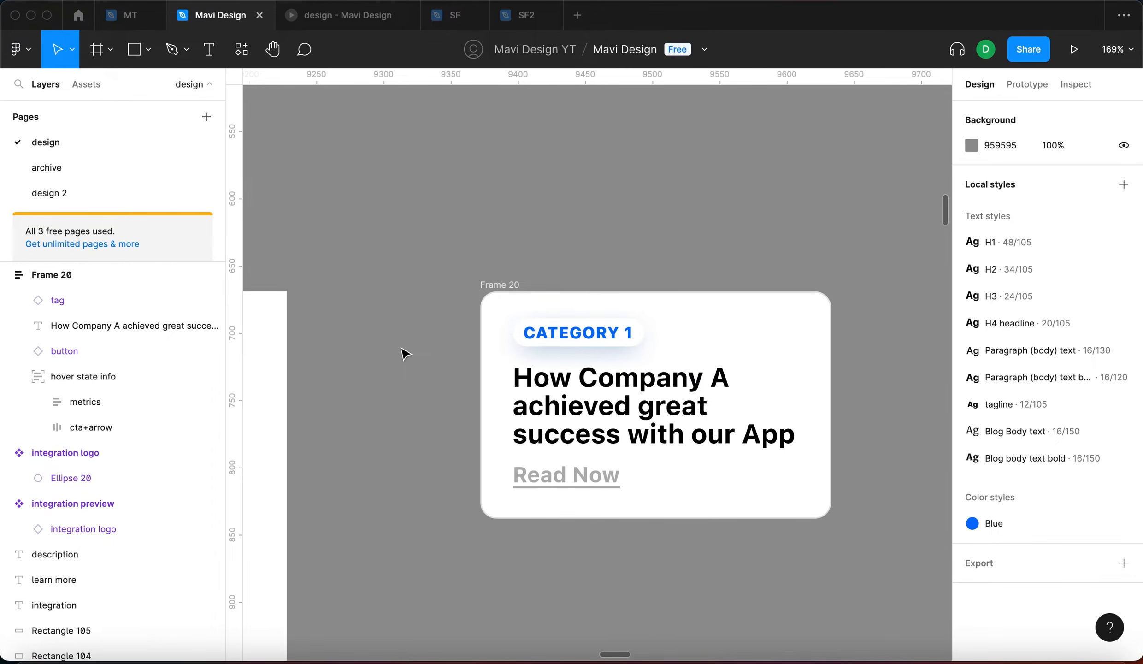
pyautogui.moveTo(417, 371); pyautogui.dragTo(505, 339)
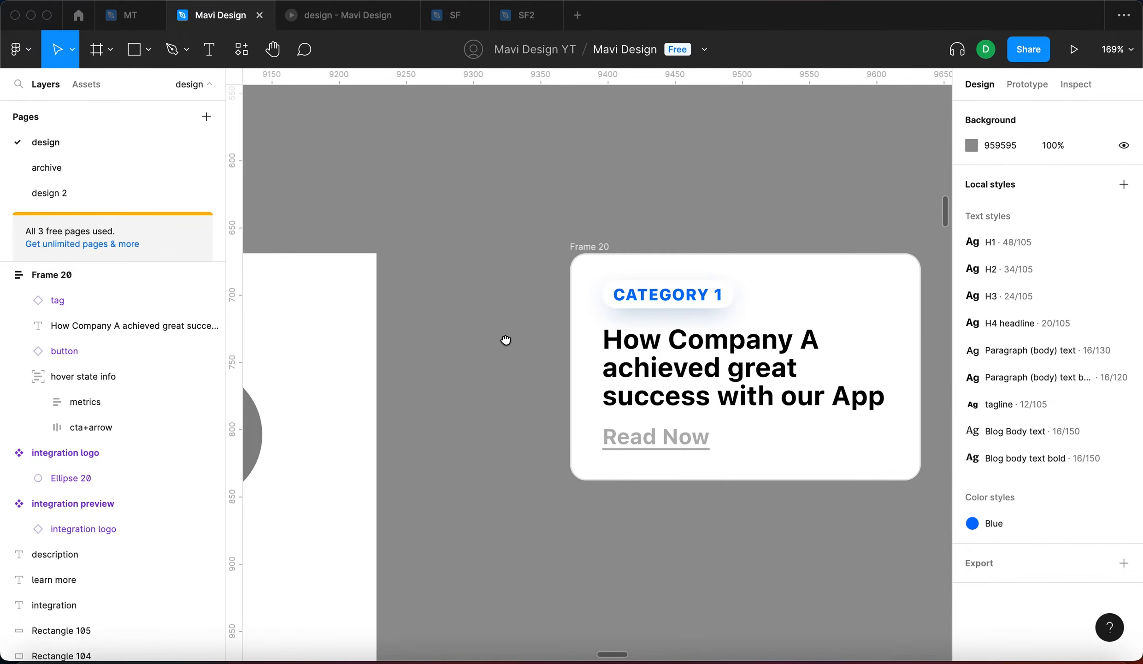
pyautogui.scroll(-5, 512, 345)
pyautogui.click(593, 272)
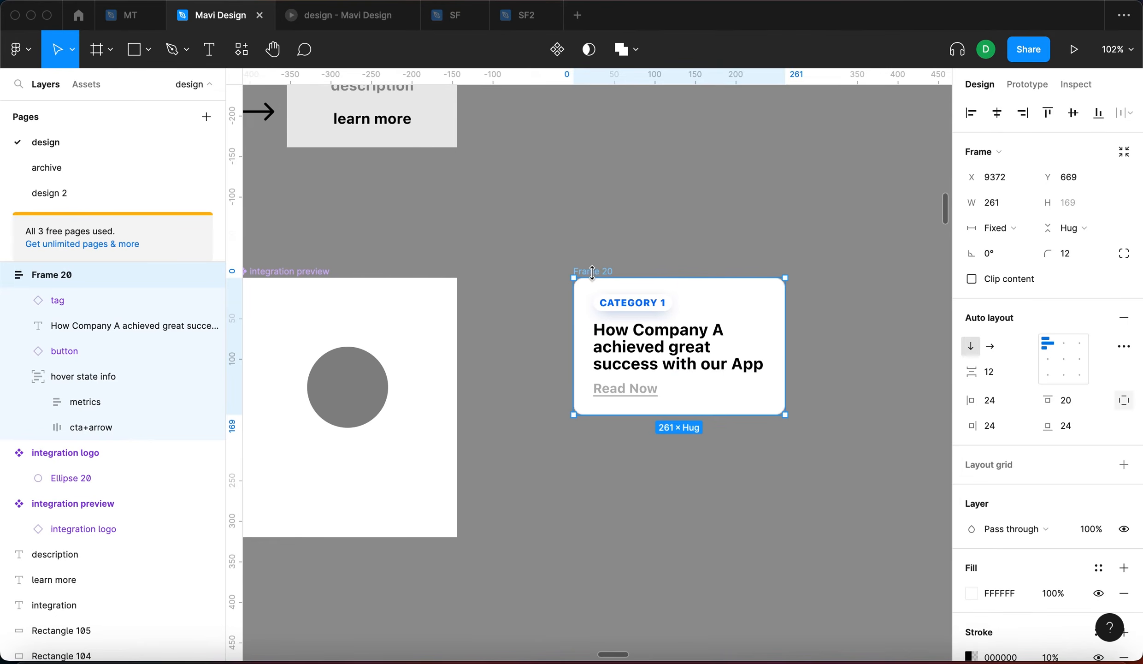
pyautogui.click(539, 291)
pyautogui.click(586, 272)
pyautogui.click(106, 376)
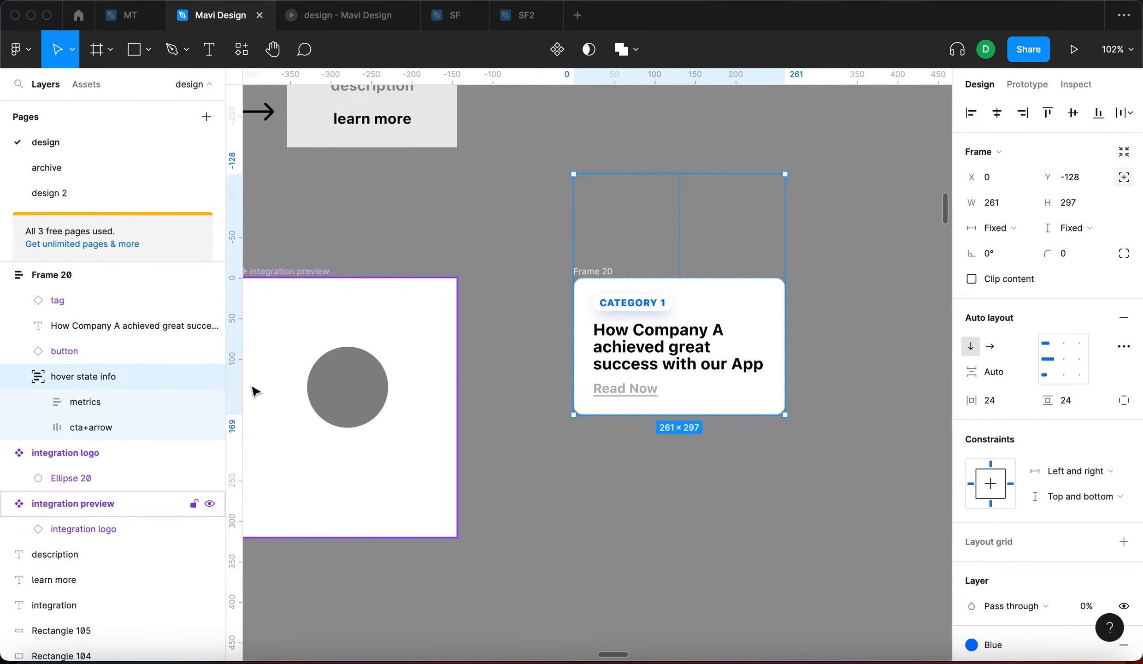
pyautogui.press('BackSpace')
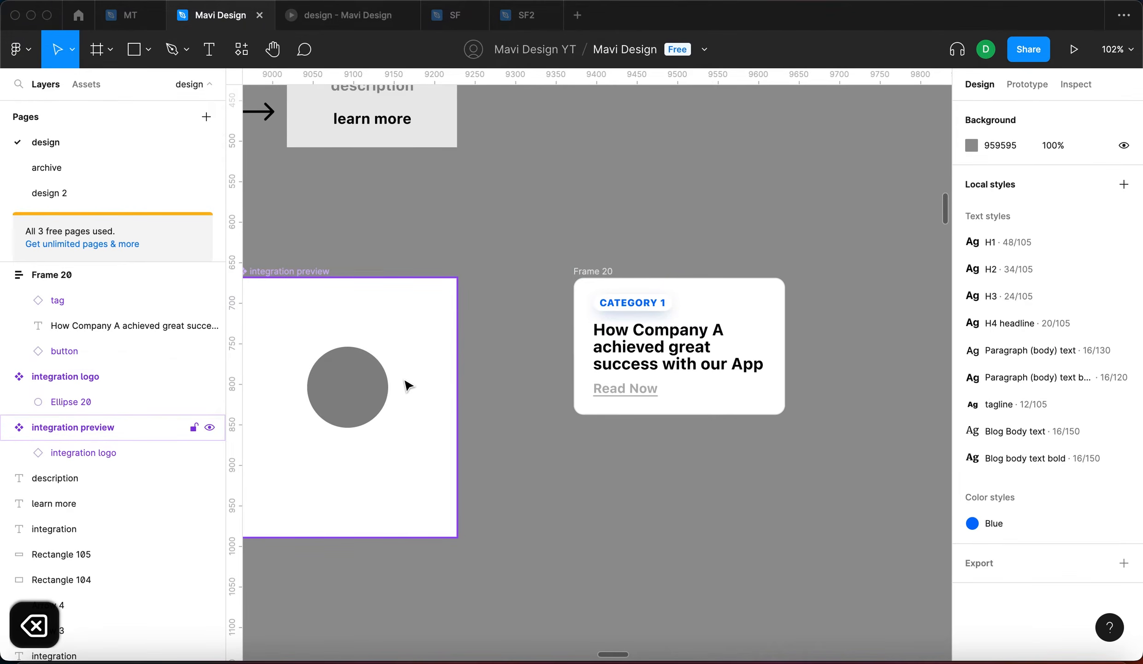
# Zoom back to Frame 20 and delete its CATEGORY 1 tag
pyautogui.scroll(-5, 770, 454)
pyautogui.hscroll(8, 783, 347)
pyautogui.scroll(-4, 784, 348)
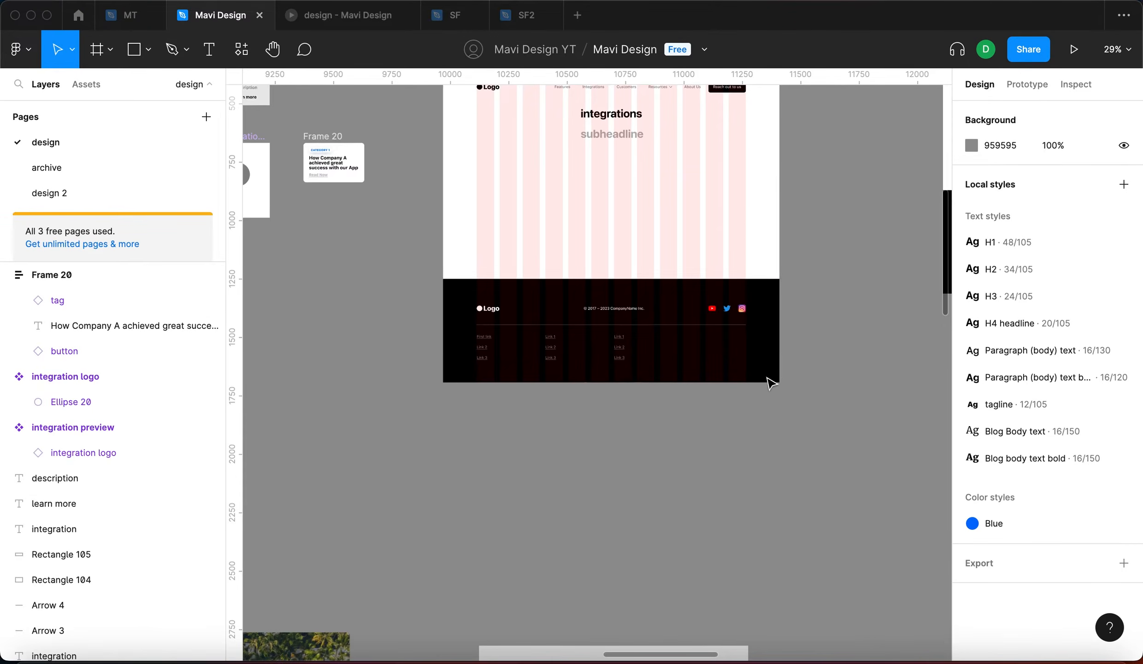
pyautogui.scroll(-10, 771, 384)
pyautogui.hscroll(-4, 759, 401)
pyautogui.scroll(9, 669, 521)
pyautogui.scroll(4, 659, 461)
pyautogui.scroll(6, 574, 267)
pyautogui.click(572, 269)
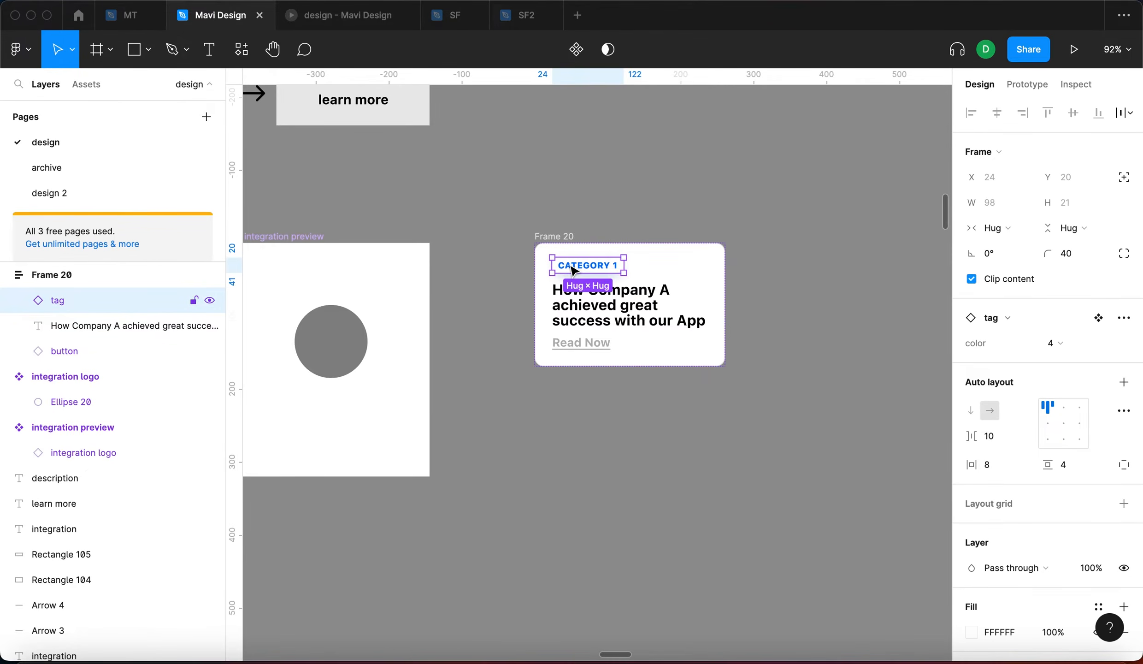
pyautogui.press('BackSpace')
pyautogui.click(581, 319)
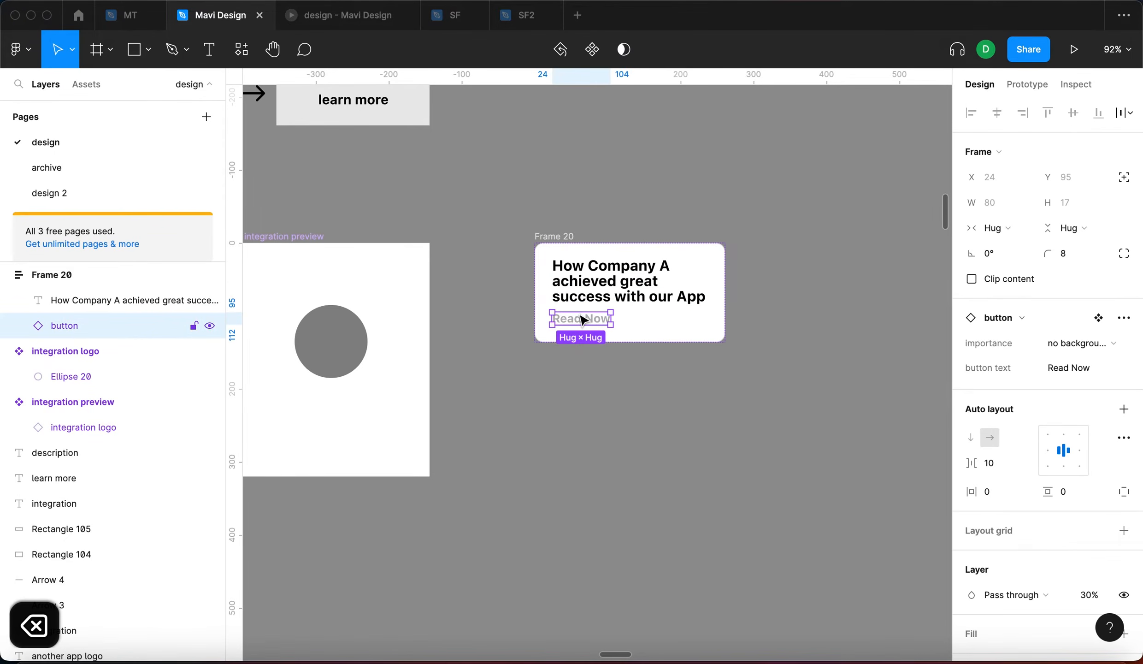
pyautogui.click(590, 290)
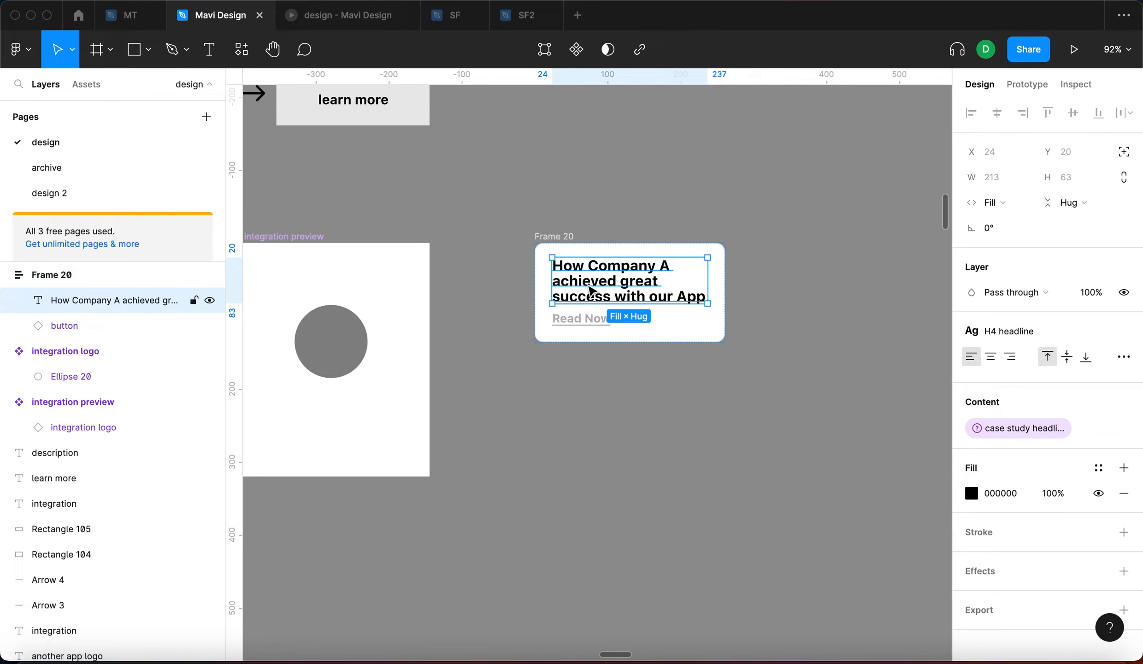
# Duplicate the headline as Paragraph (body) text reading 'This app can integrate with our app…'
pyautogui.press('super+d')
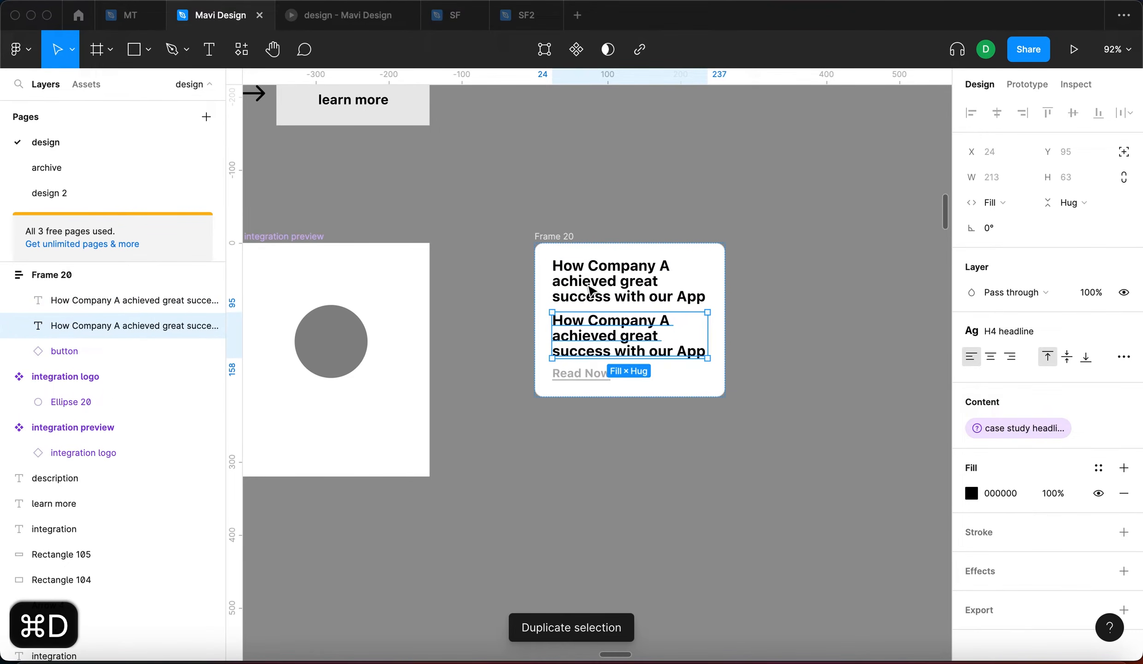
pyautogui.click(1055, 331)
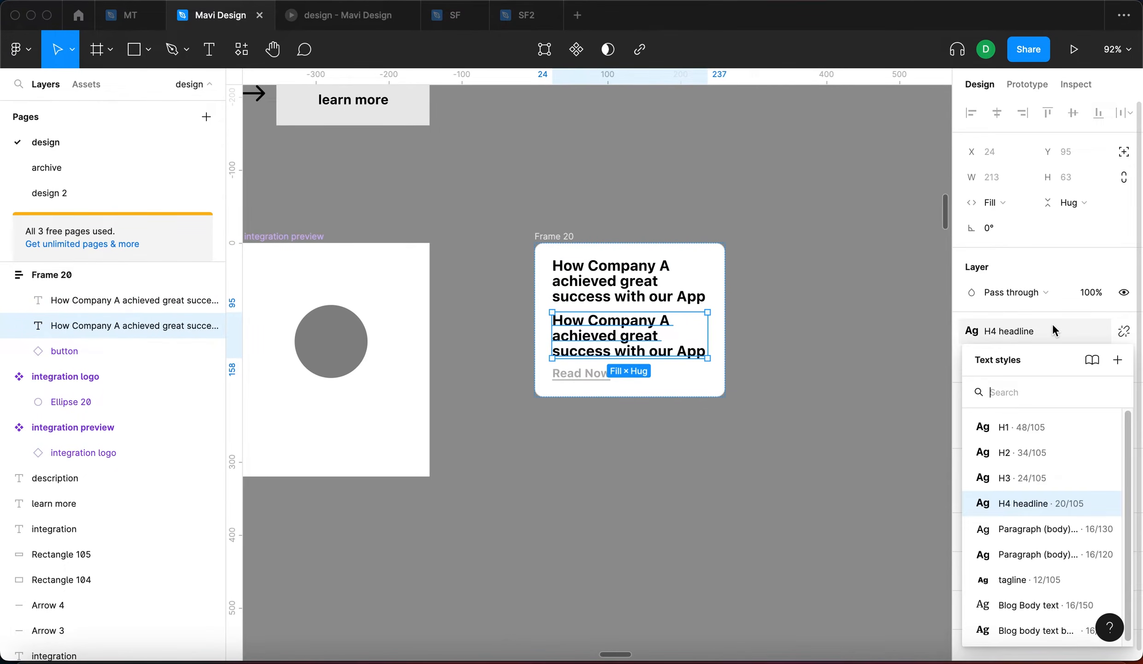
pyautogui.click(1043, 530)
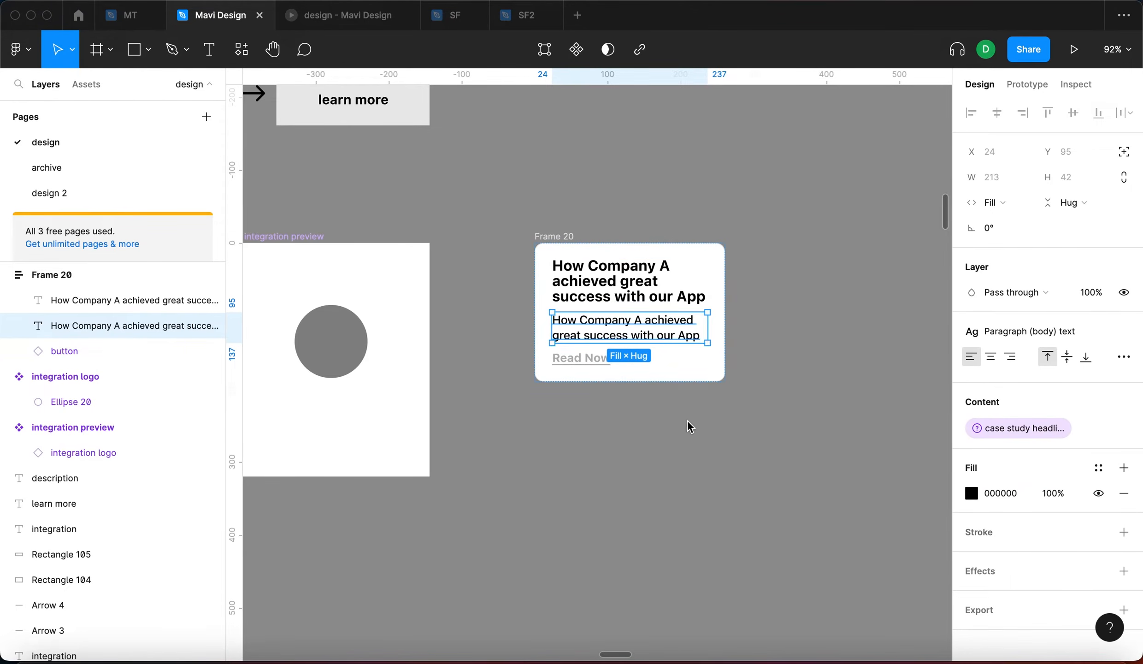
pyautogui.scroll(5, 608, 337)
pyautogui.press('Return')
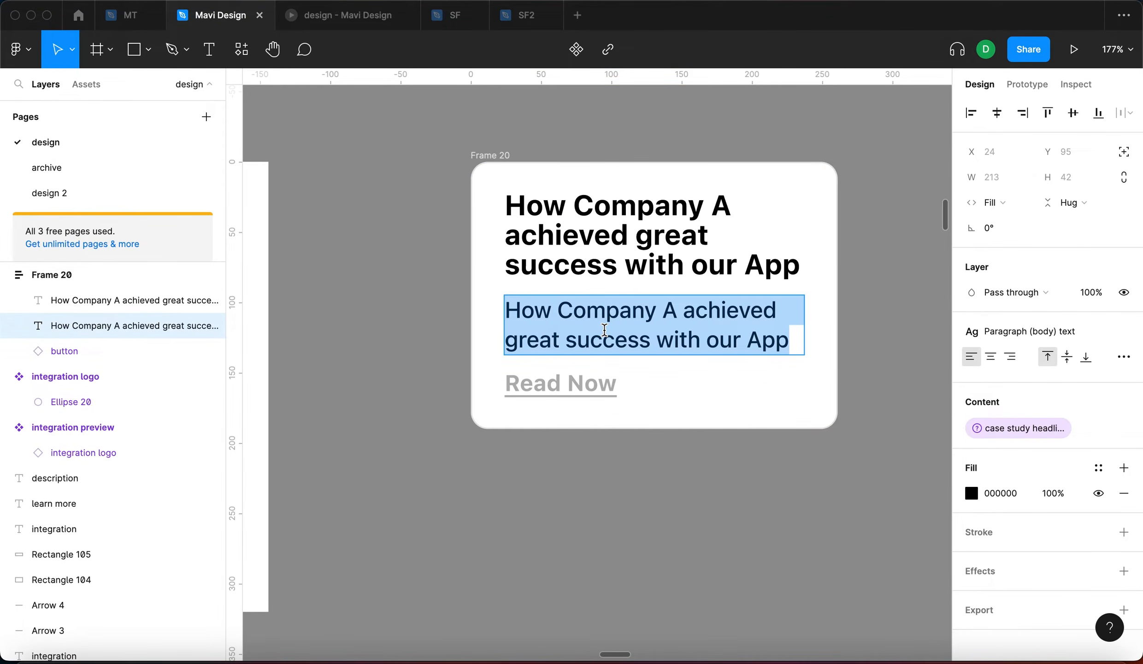
pyautogui.write('Thi')
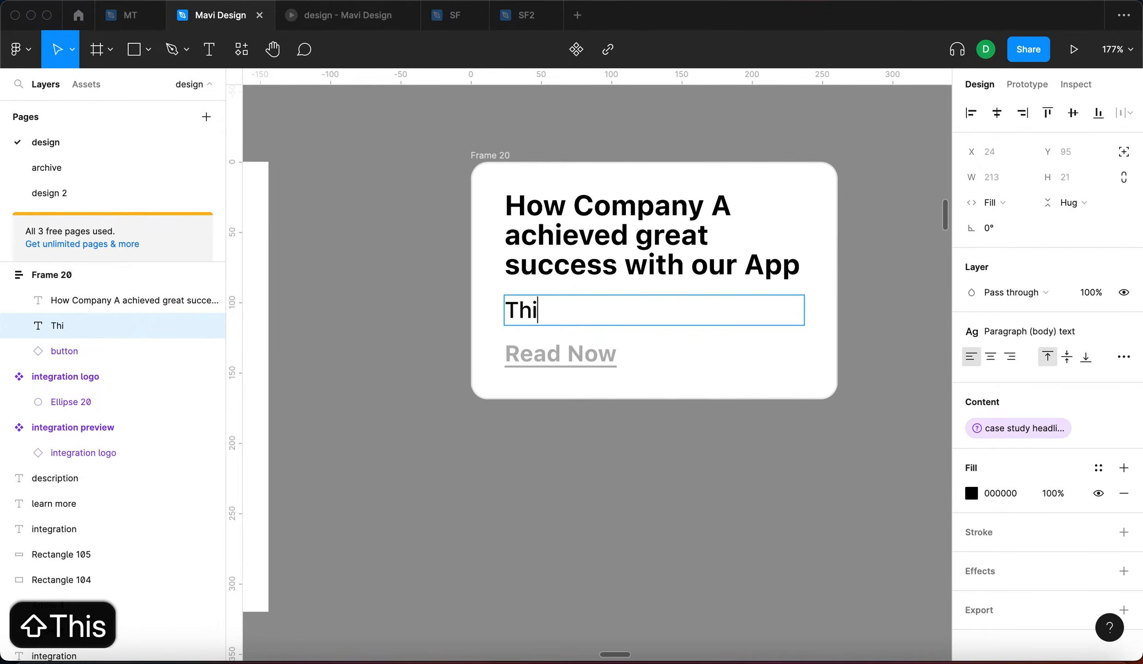
pyautogui.write('s app can inte')
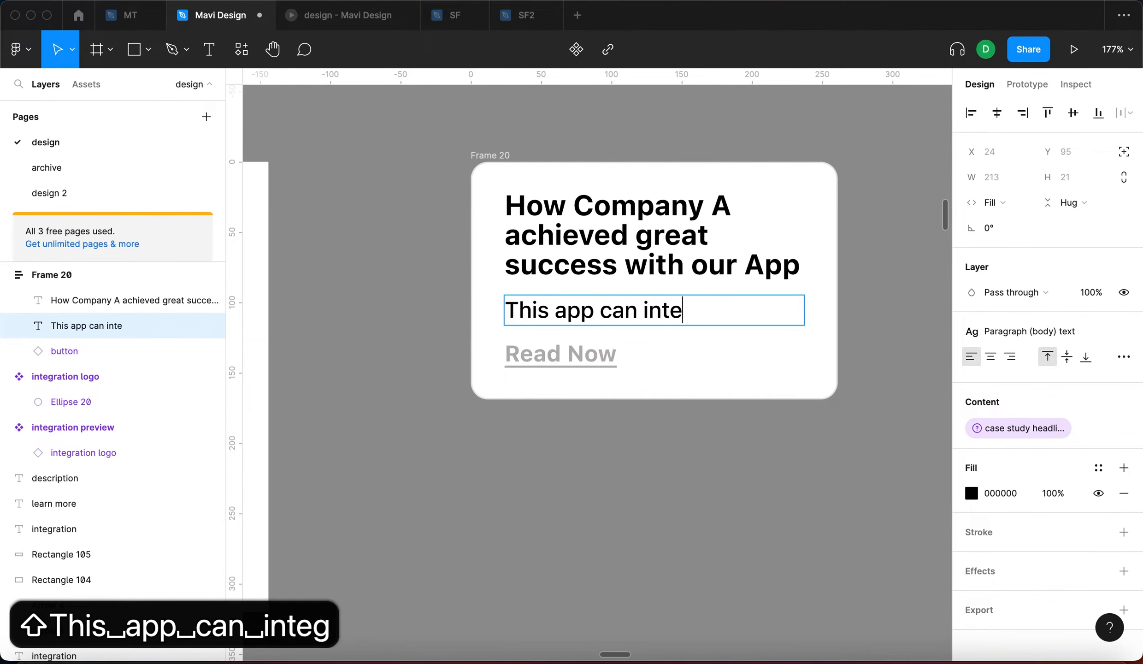
pyautogui.write('grate with our app and do all sort')
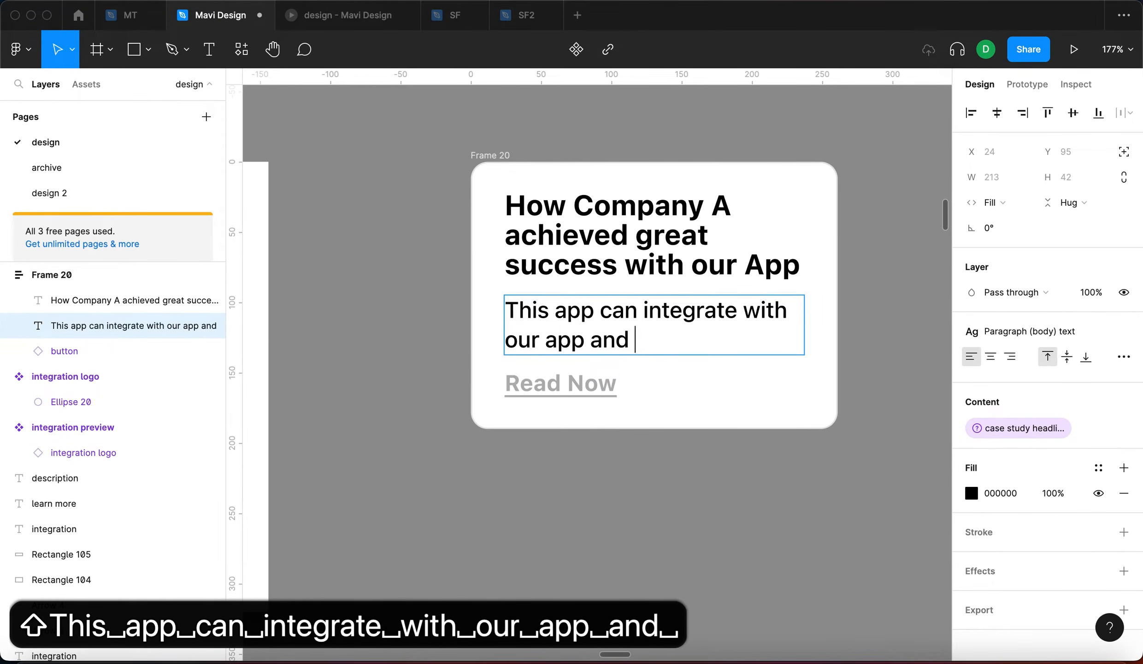
pyautogui.write('s of great stuff.')
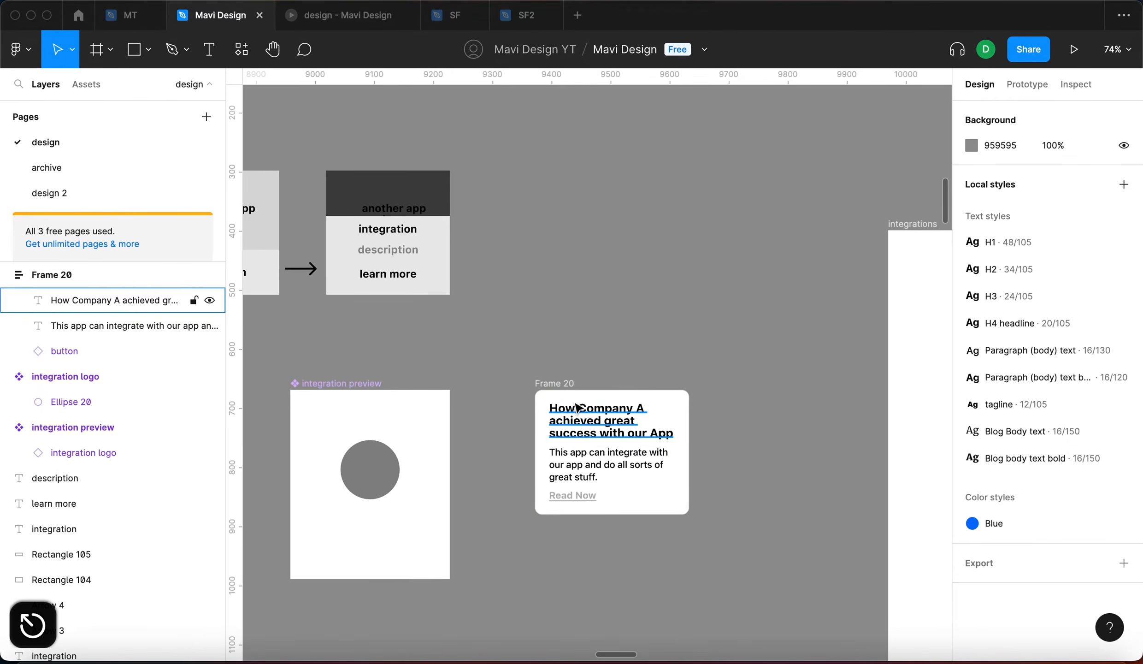
# Widen card Frame 20 from 261 to 298
pyautogui.click(564, 382)
pyautogui.scroll(-5, 566, 392)
pyautogui.moveTo(601, 452); pyautogui.dragTo(624, 448)
pyautogui.scroll(5, 546, 451)
# Change the headline text to 'Integration name'
pyautogui.click(546, 451)
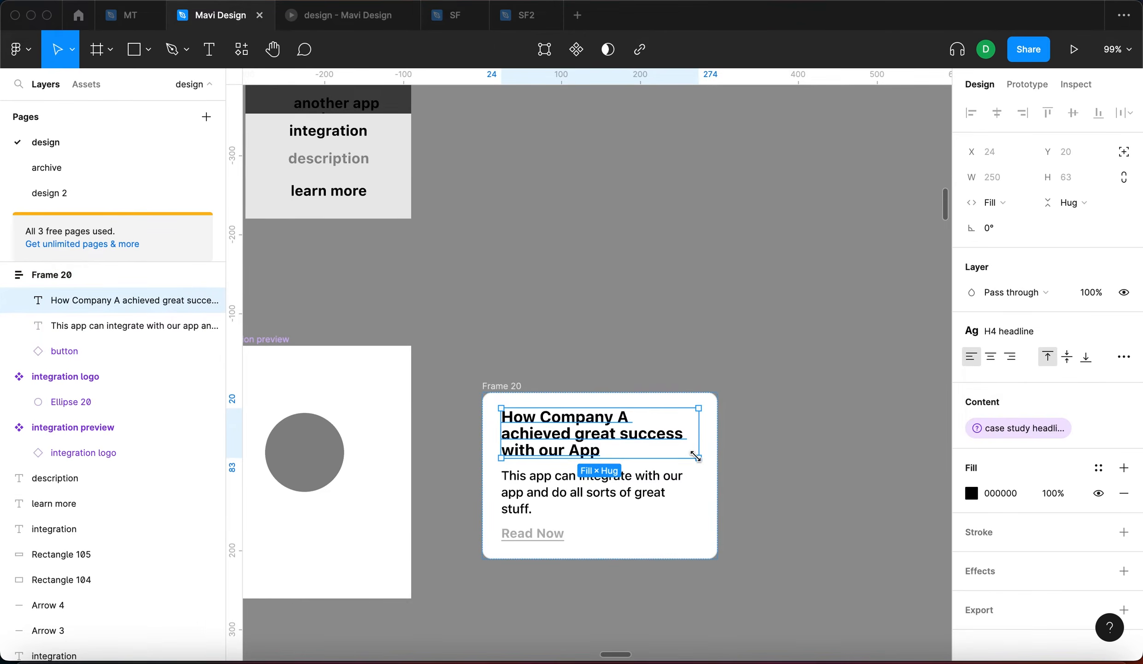
pyautogui.scroll(-3, 699, 462)
pyautogui.hscroll(-3, 699, 462)
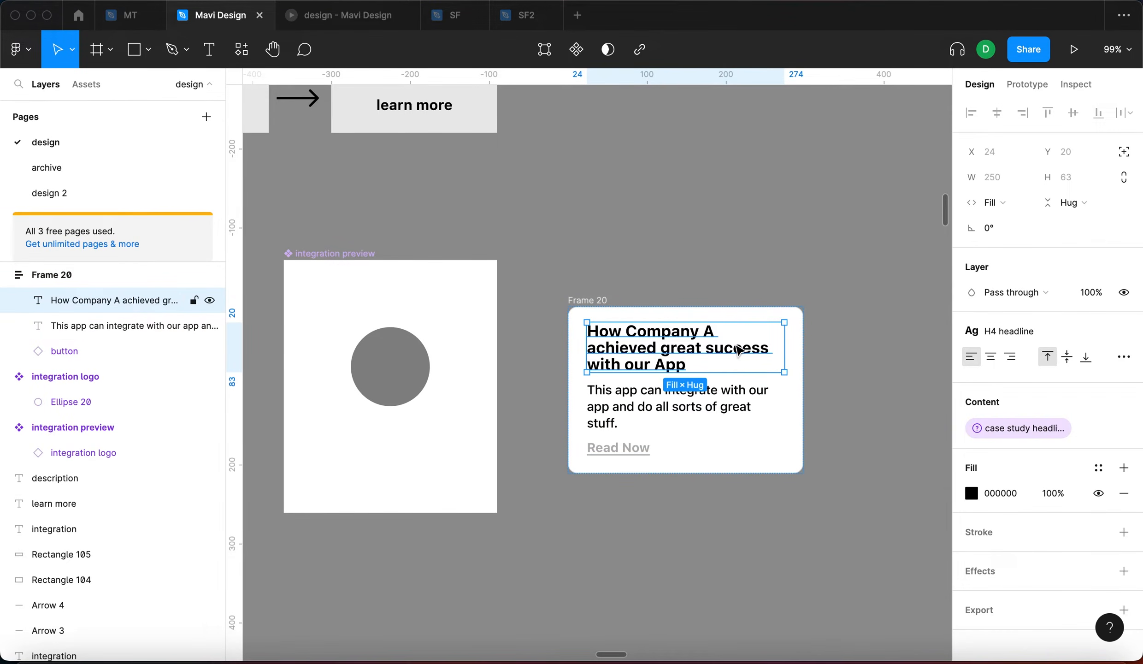
pyautogui.press('Return')
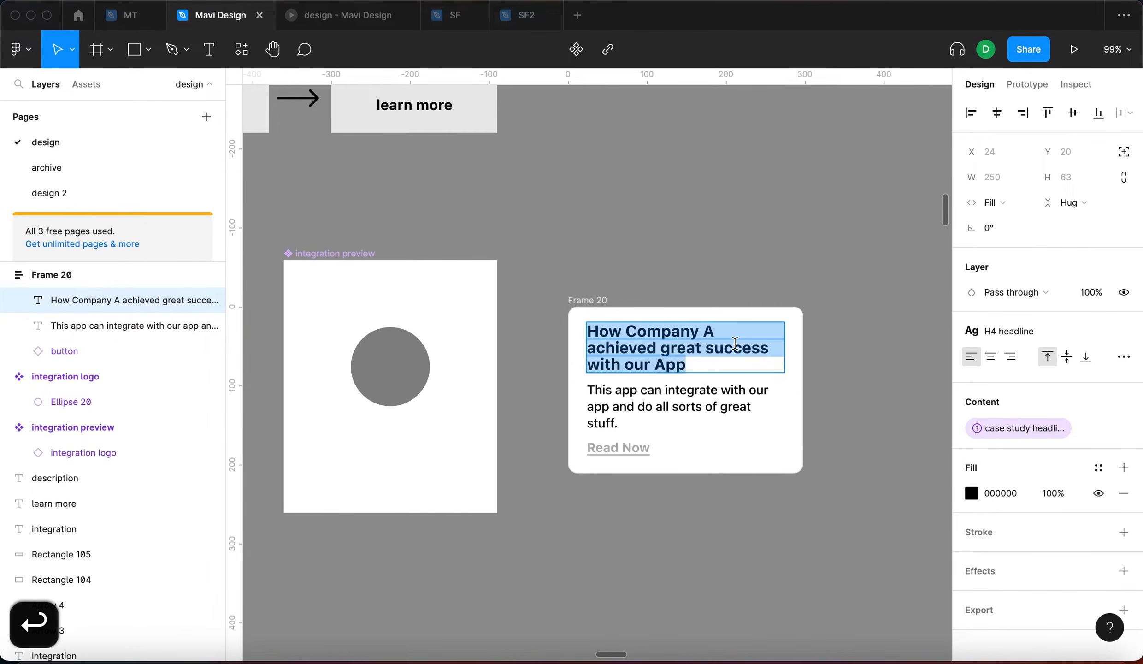
pyautogui.write('App name')
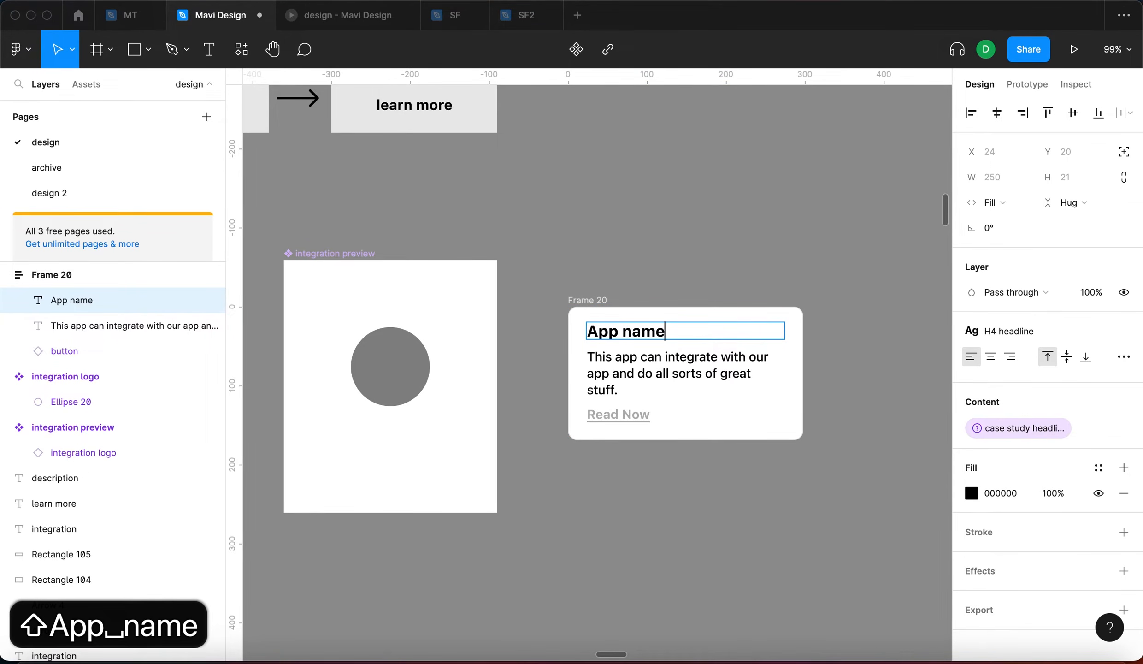
pyautogui.press('super+a')
pyautogui.write('Integration')
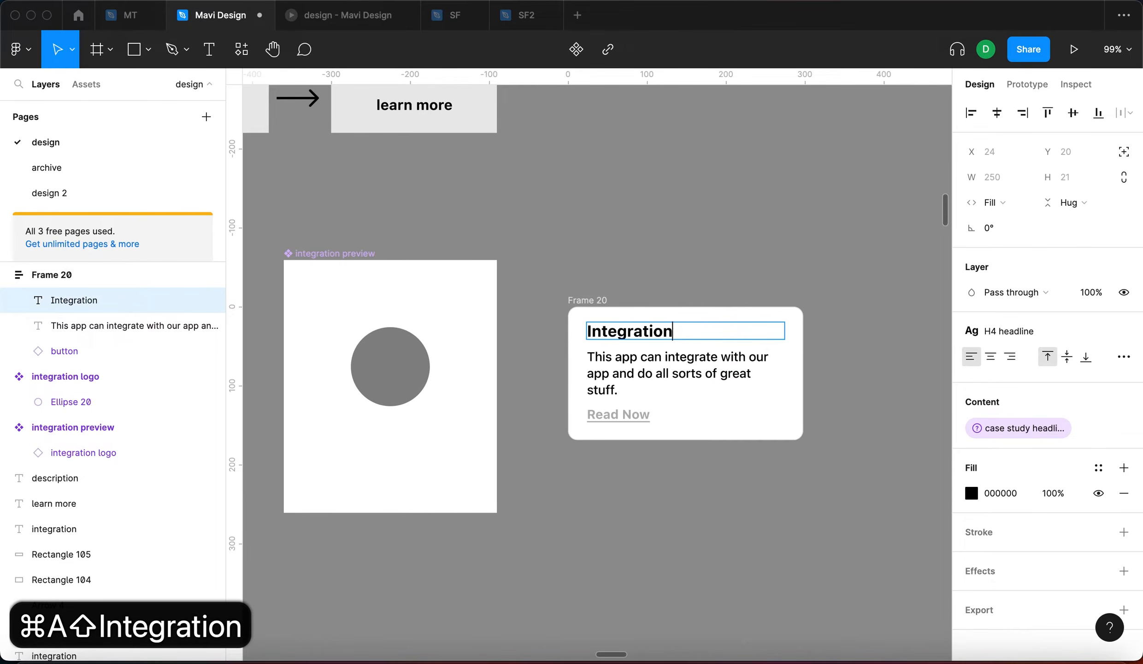
pyautogui.write(' name')
pyautogui.click(630, 267)
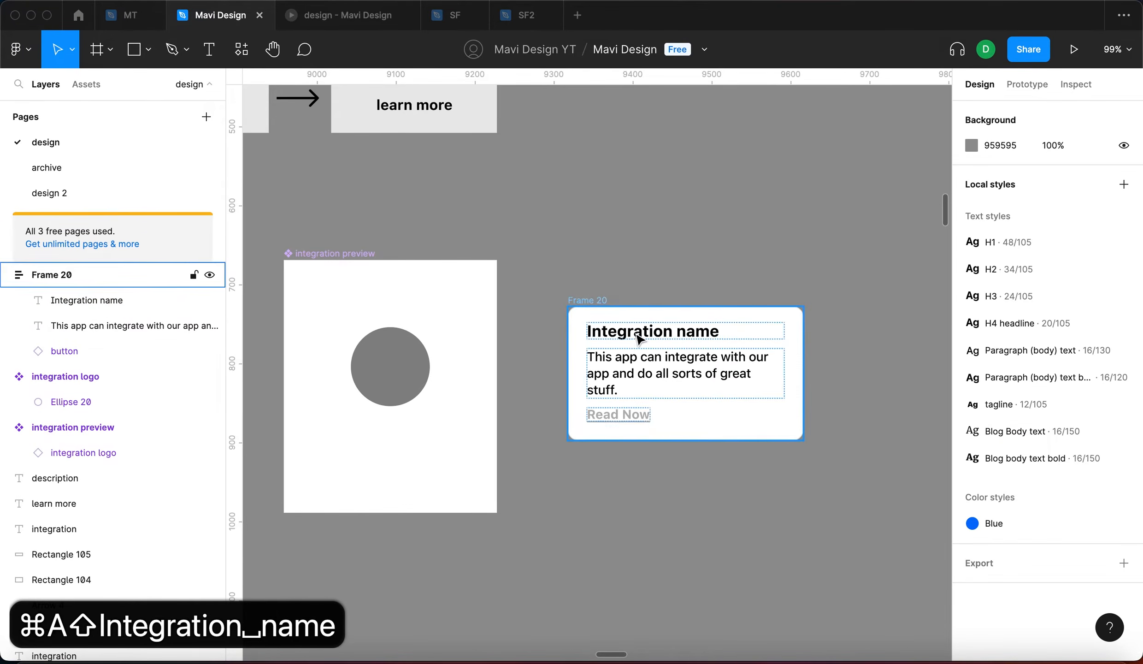
# Set the button label to 'Learn more'
pyautogui.click(639, 417)
pyautogui.scroll(5, 631, 419)
pyautogui.click(1079, 369)
pyautogui.write('Learn more')
pyautogui.press('Return')
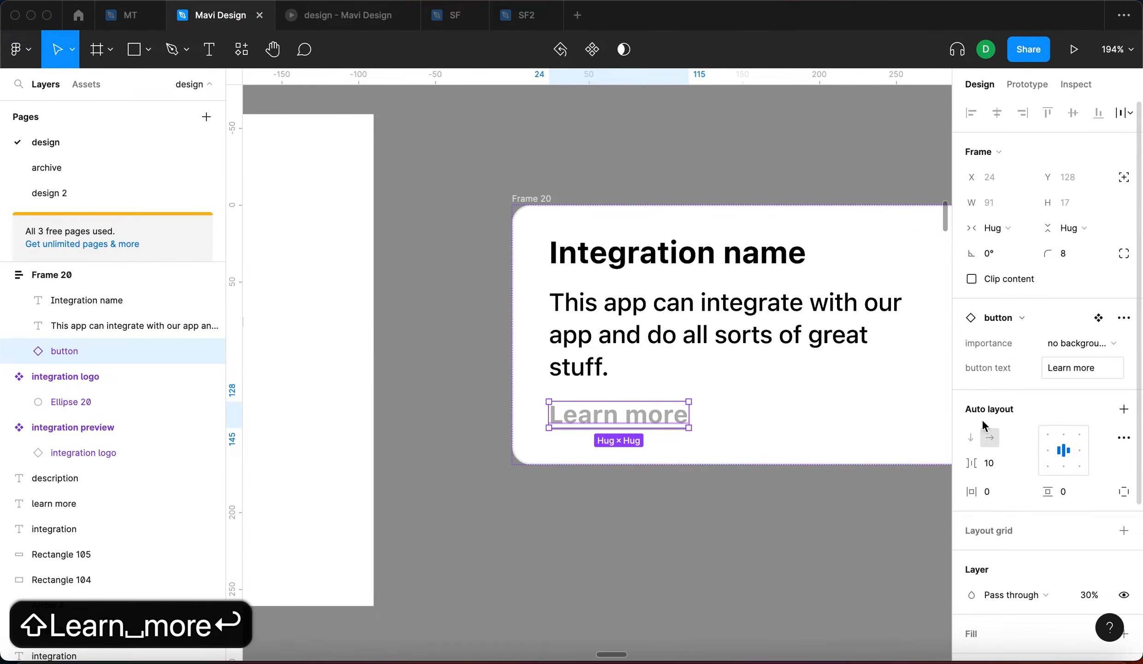
pyautogui.click(676, 567)
# Move Frame 20 down level with the integration preview
pyautogui.scroll(-5, 680, 570)
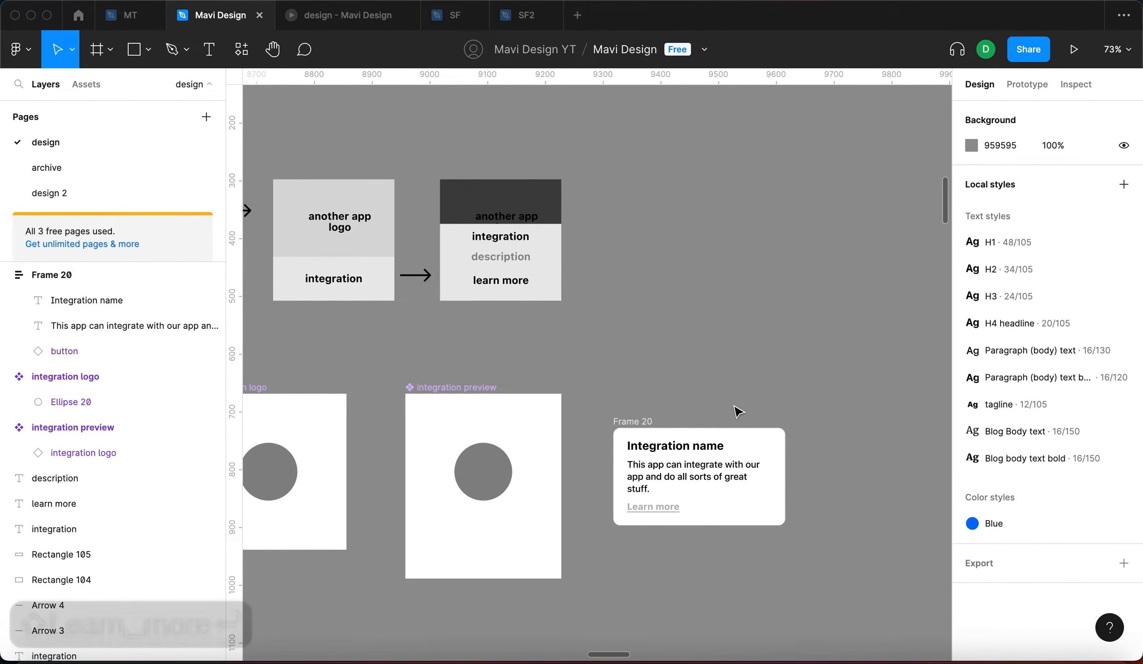
pyautogui.scroll(-4, 609, 457)
pyautogui.click(621, 437)
pyautogui.moveTo(621, 440); pyautogui.dragTo(625, 471)
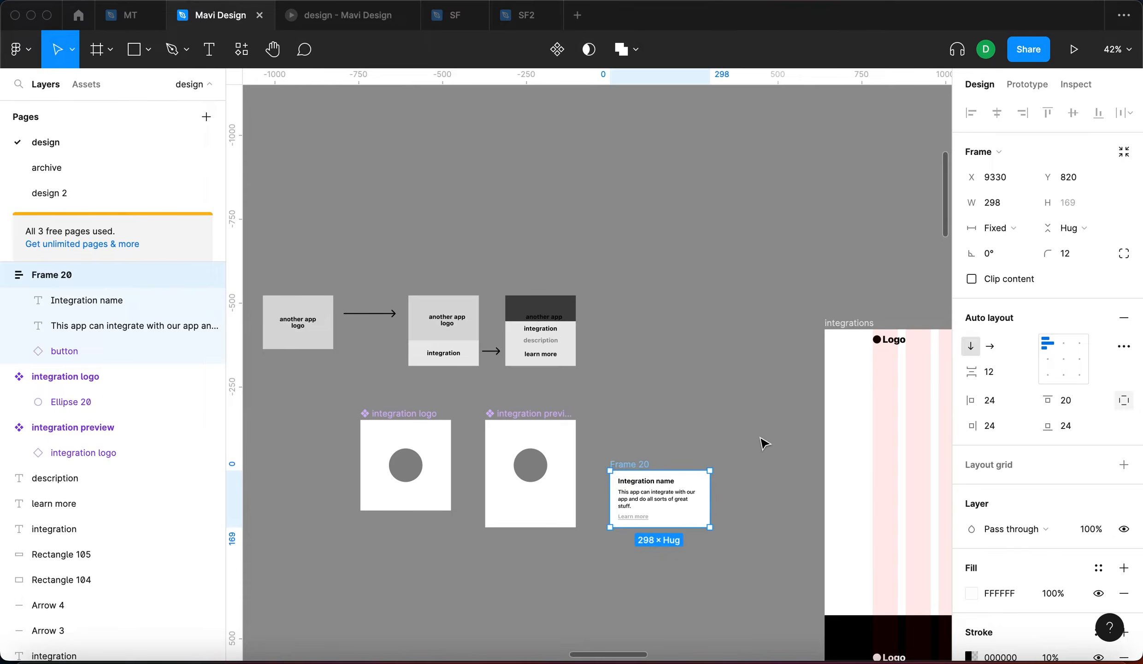
# Set the description text's fill opacity to 50%
pyautogui.click(761, 440)
pyautogui.scroll(3, 664, 539)
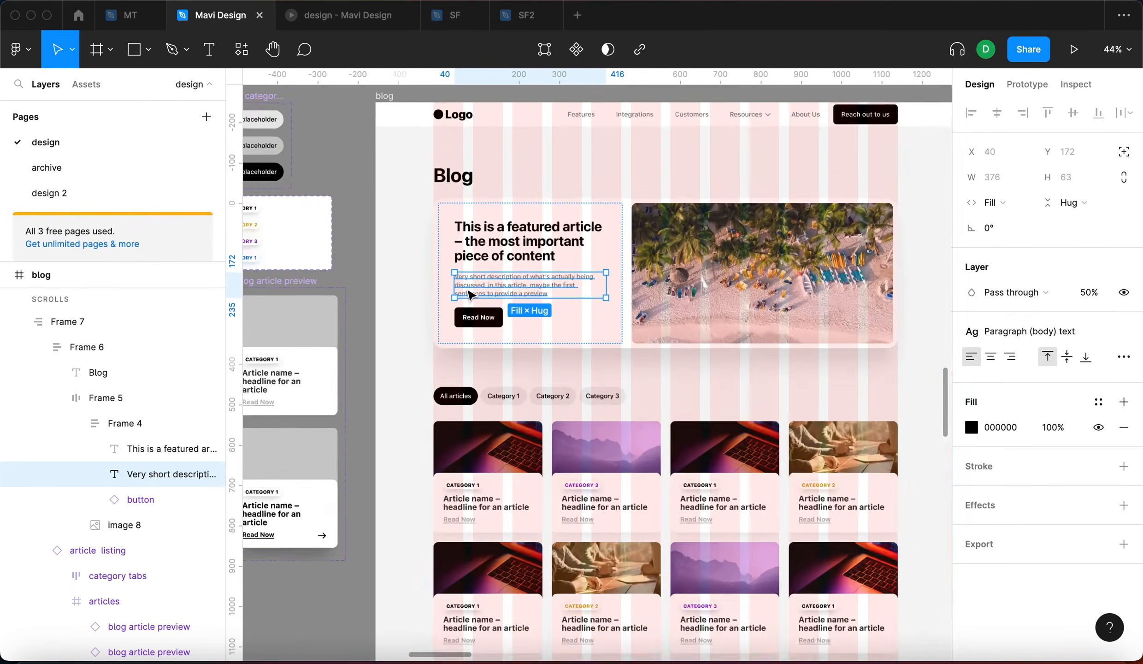
pyautogui.scroll(5, 510, 300)
pyautogui.hscroll(3, 521, 323)
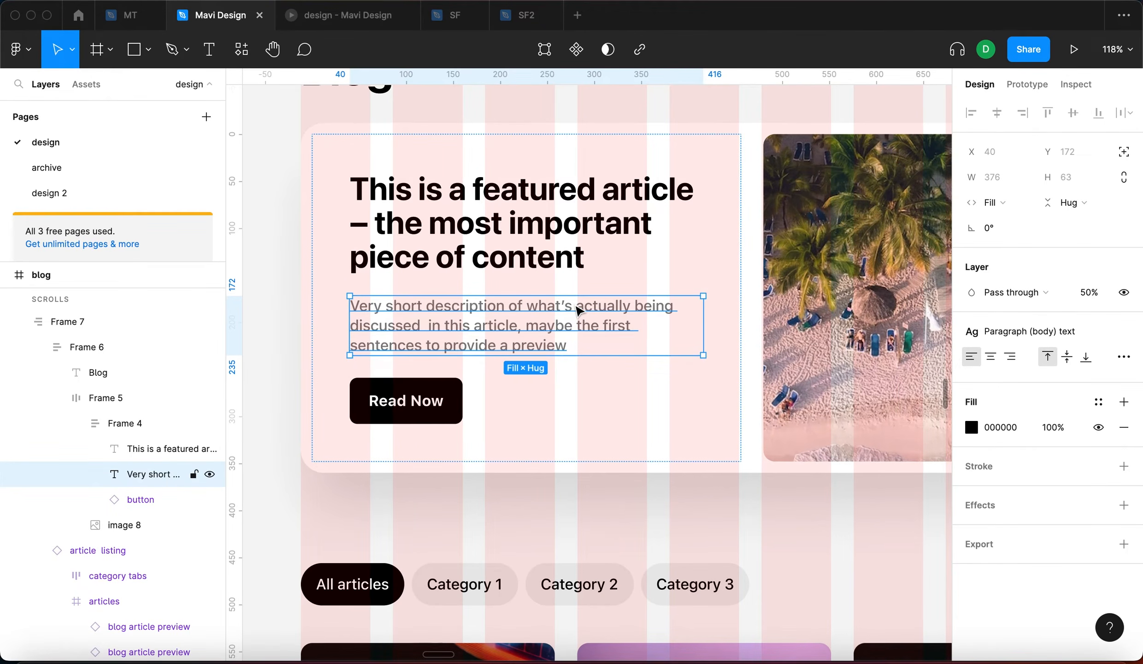
pyautogui.scroll(-5, 577, 308)
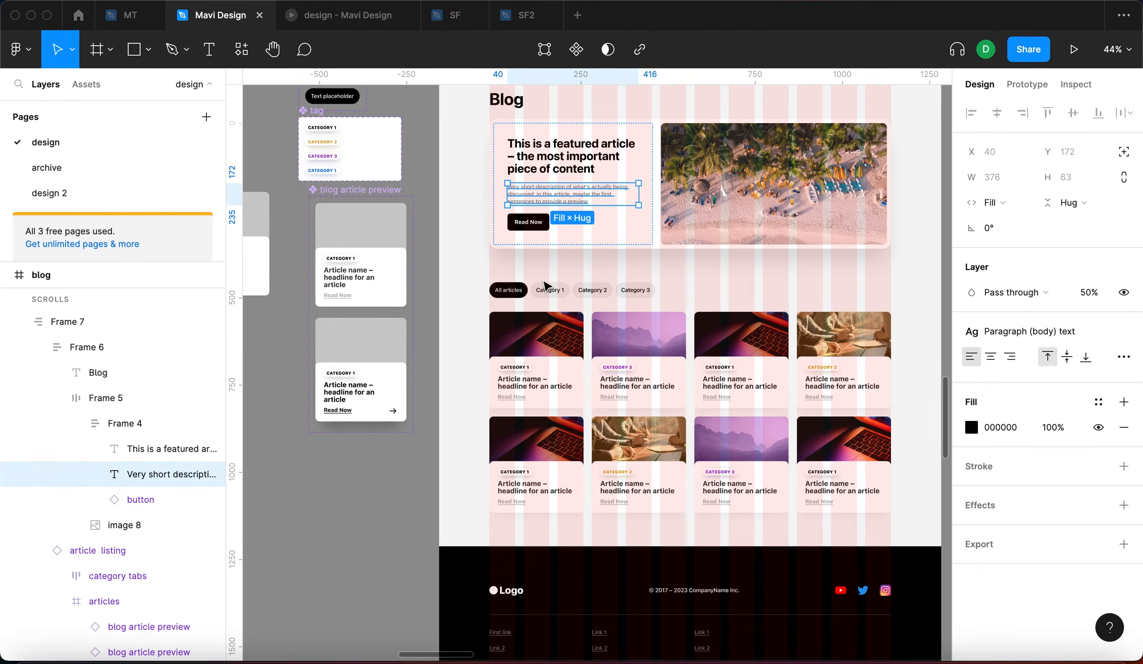
pyautogui.scroll(8, 756, 383)
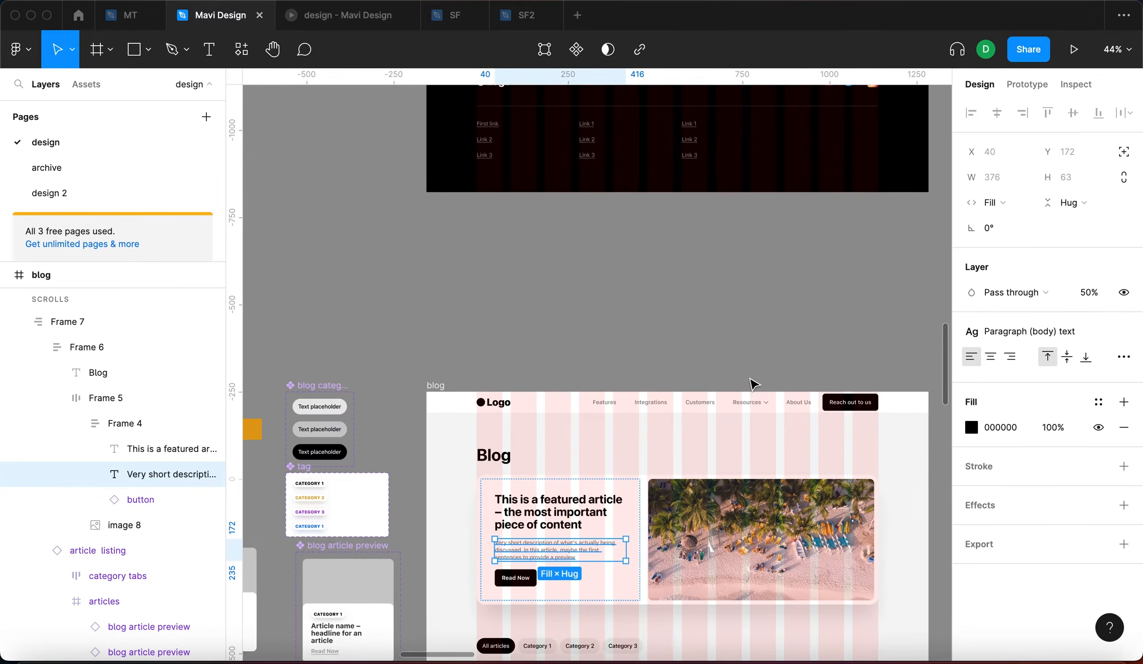
pyautogui.scroll(10, 752, 384)
pyautogui.hscroll(10, 752, 383)
pyautogui.scroll(-3, 752, 383)
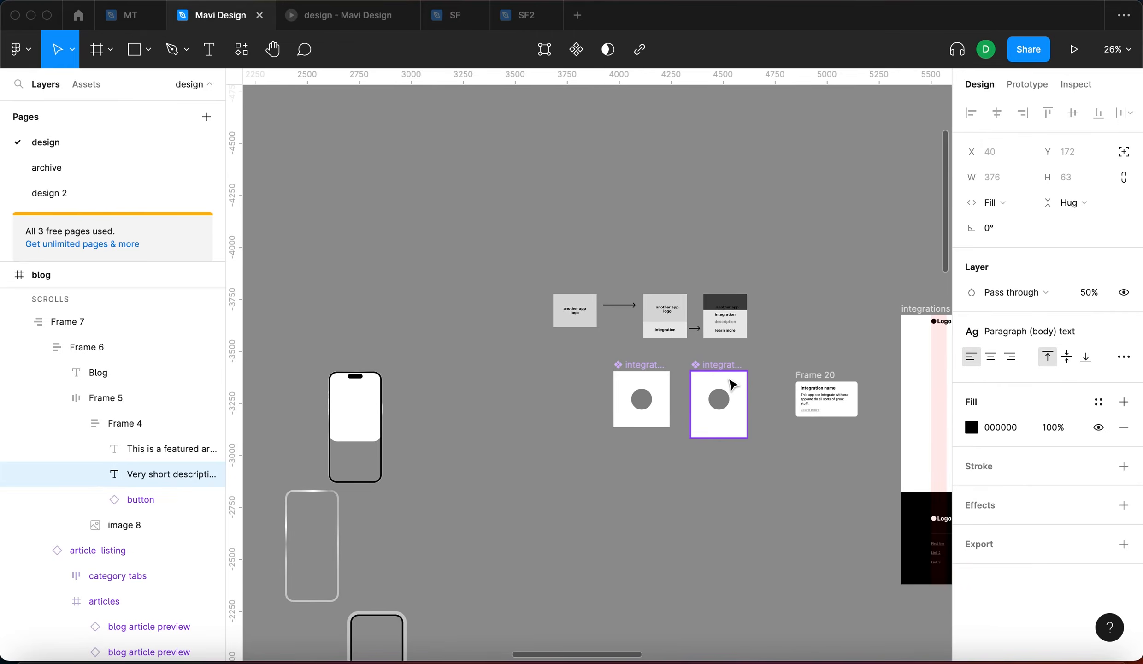
pyautogui.scroll(5, 875, 404)
pyautogui.click(740, 401)
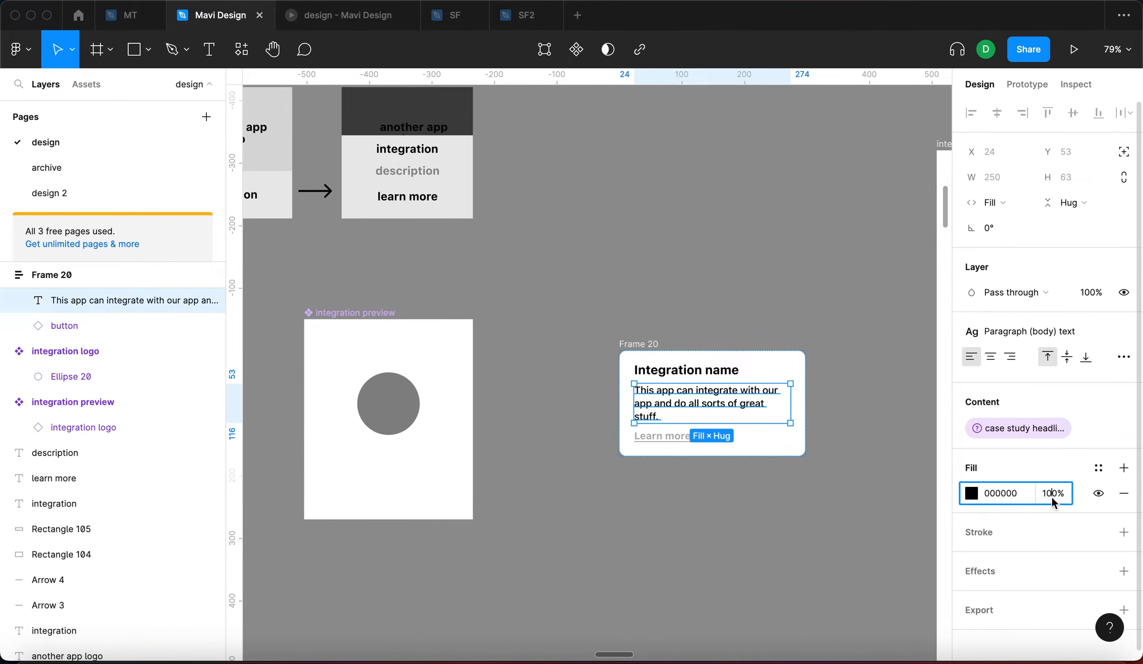
pyautogui.write('50')
pyautogui.press('Return')
# Narrow the Frame 20 card to 291 wide
pyautogui.click(774, 539)
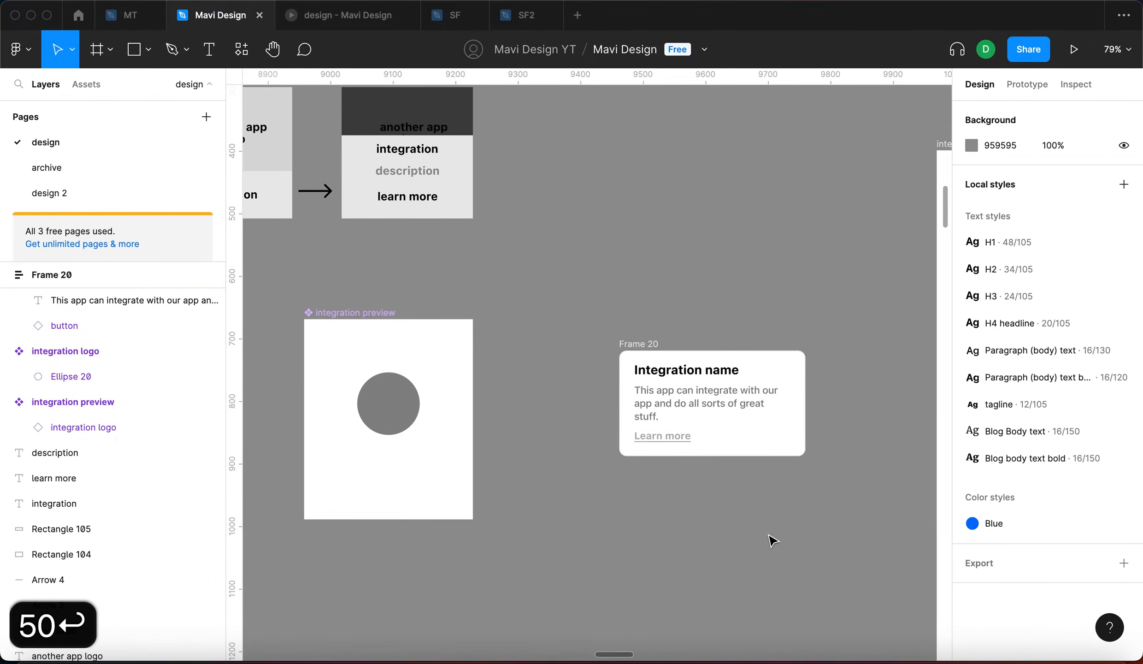
pyautogui.click(803, 389)
pyautogui.moveTo(802, 379)
pyautogui.mouseDown()
pyautogui.moveTo(702, 388)
pyautogui.moveTo(802, 400)
pyautogui.mouseUp()
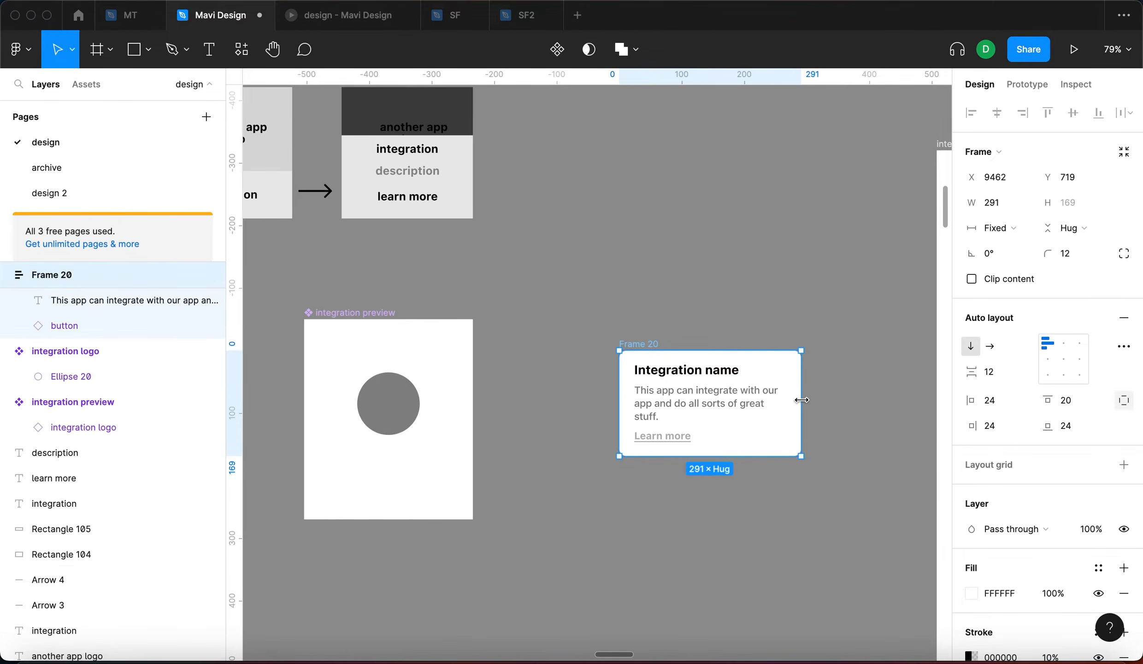
# Rename the Frame 20 card to 'integration details'
pyautogui.doubleClick(649, 344)
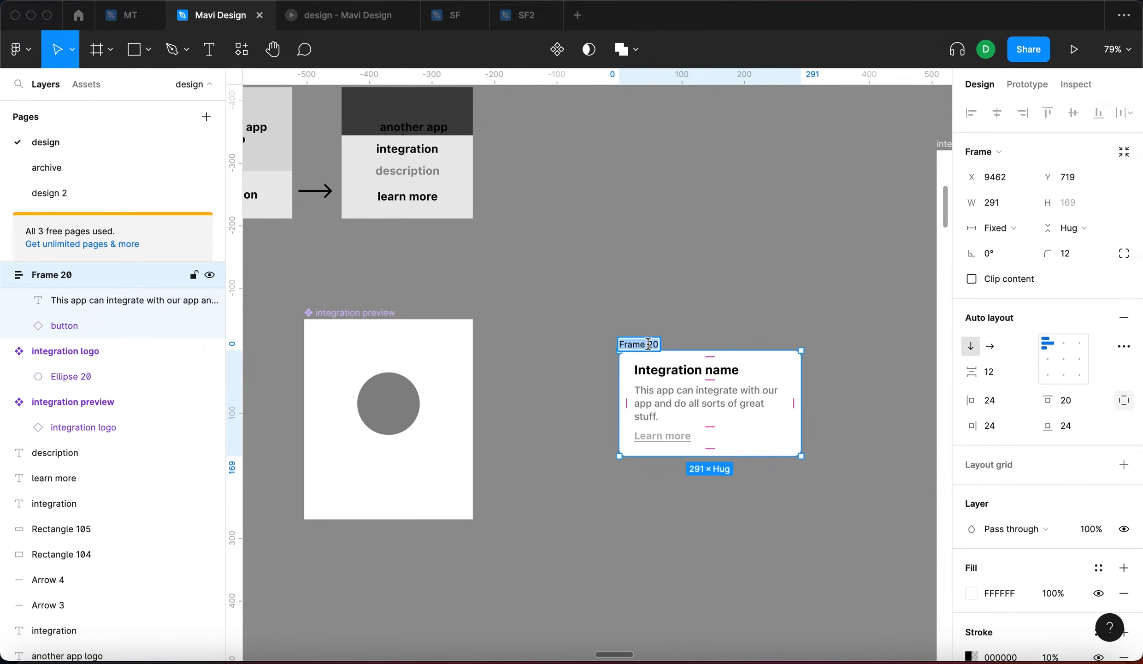
pyautogui.write('integration details')
pyautogui.press('Return')
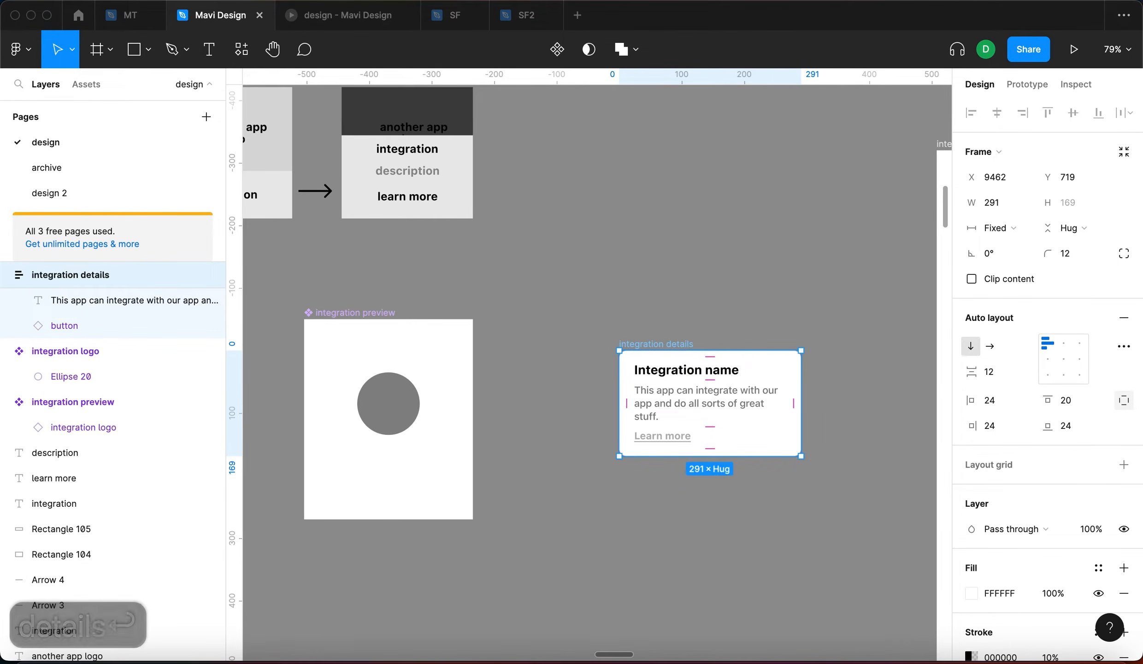
pyautogui.click(630, 280)
# Lower the integration preview's fill opacity to 50% using Shift+Down
pyautogui.click(355, 311)
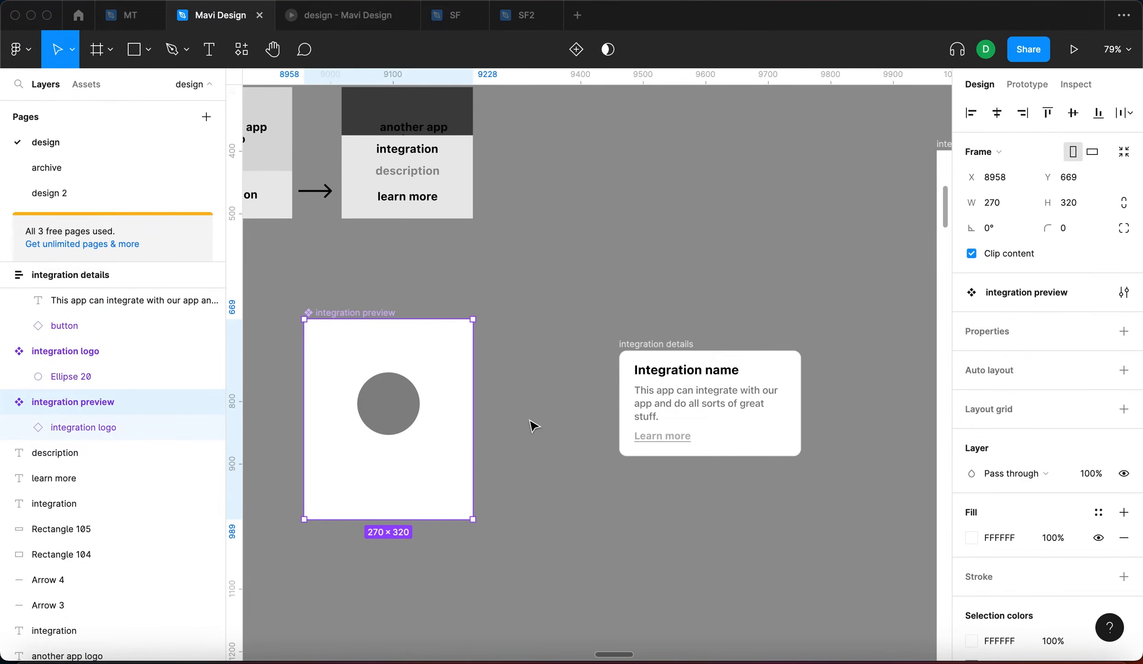
pyautogui.scroll(-3, 530, 425)
pyautogui.hscroll(-3, 530, 425)
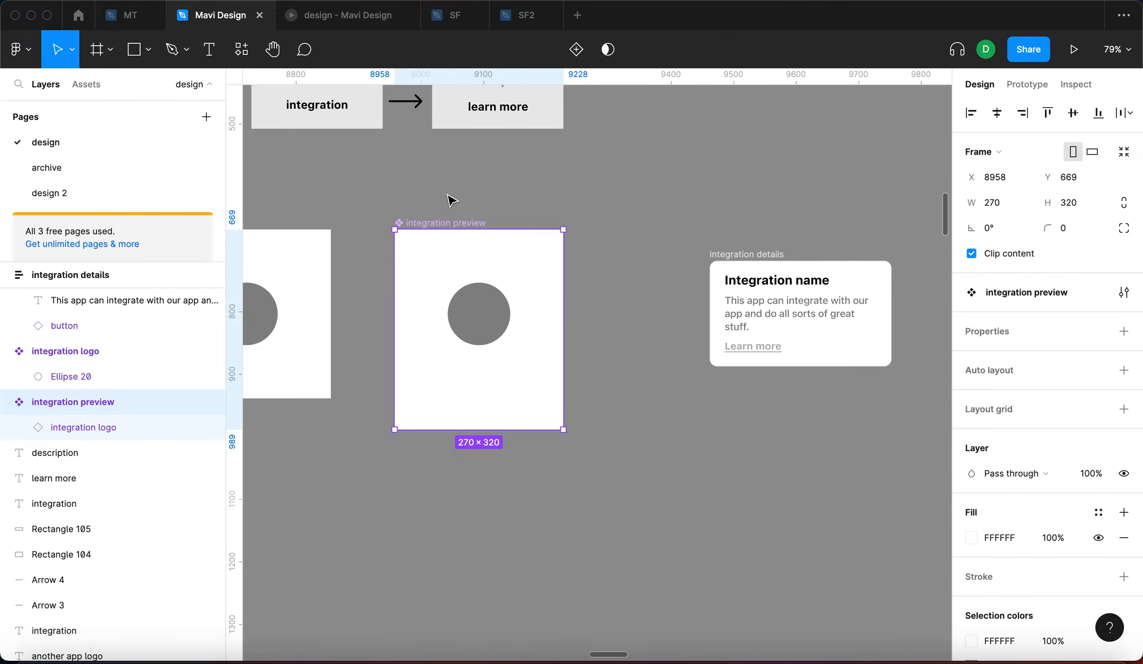
pyautogui.click(1048, 538)
pyautogui.hotkey('shift', 'Down')
pyautogui.hotkey('shift', 'Down')
pyautogui.hotkey('shift', 'Down')
pyautogui.hotkey('shift', 'Down')
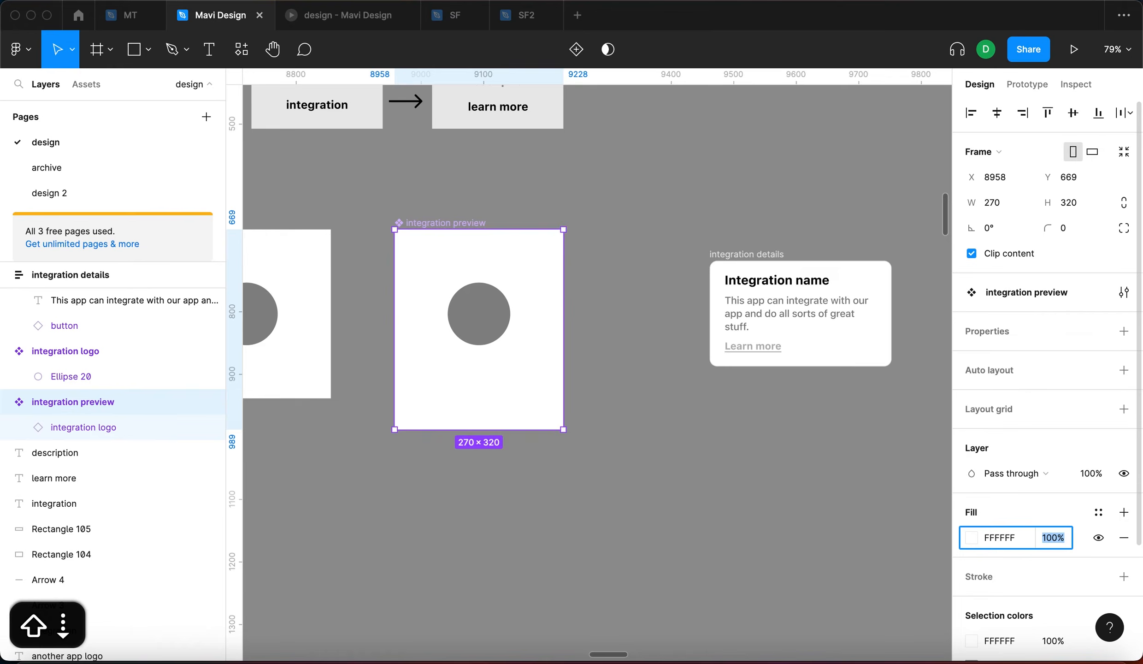
pyautogui.hotkey('shift', 'Down')
pyautogui.hotkey('shift', 'Down')
pyautogui.hotkey('shift', 'Down')
pyautogui.hotkey('shift', 'Up')
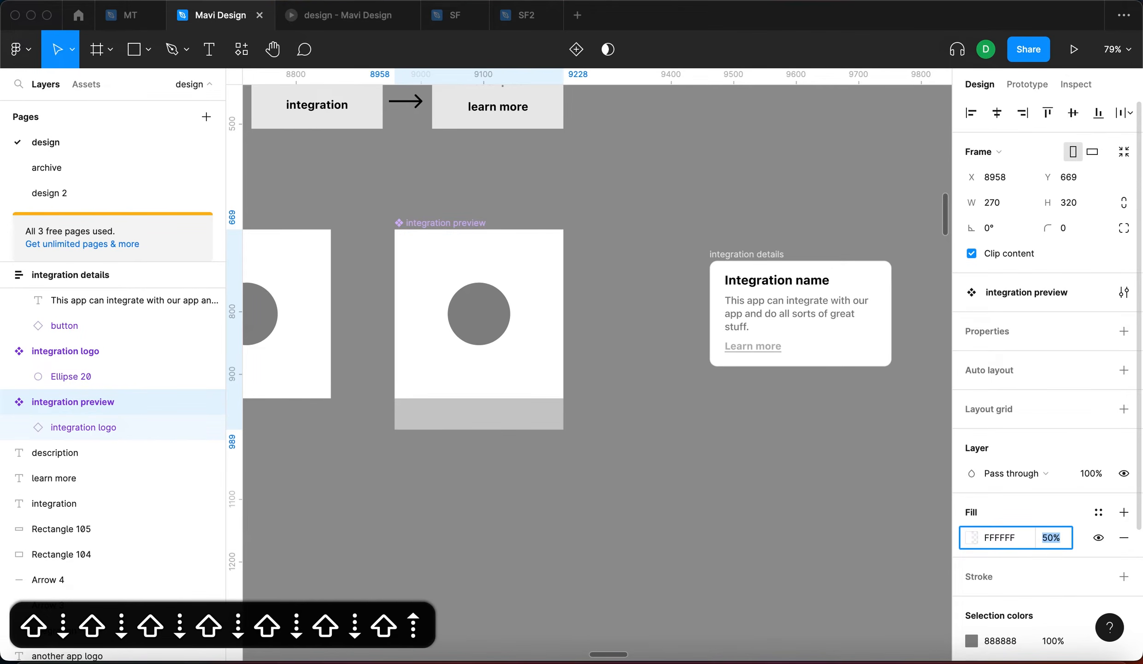
pyautogui.press('Return')
pyautogui.click(811, 551)
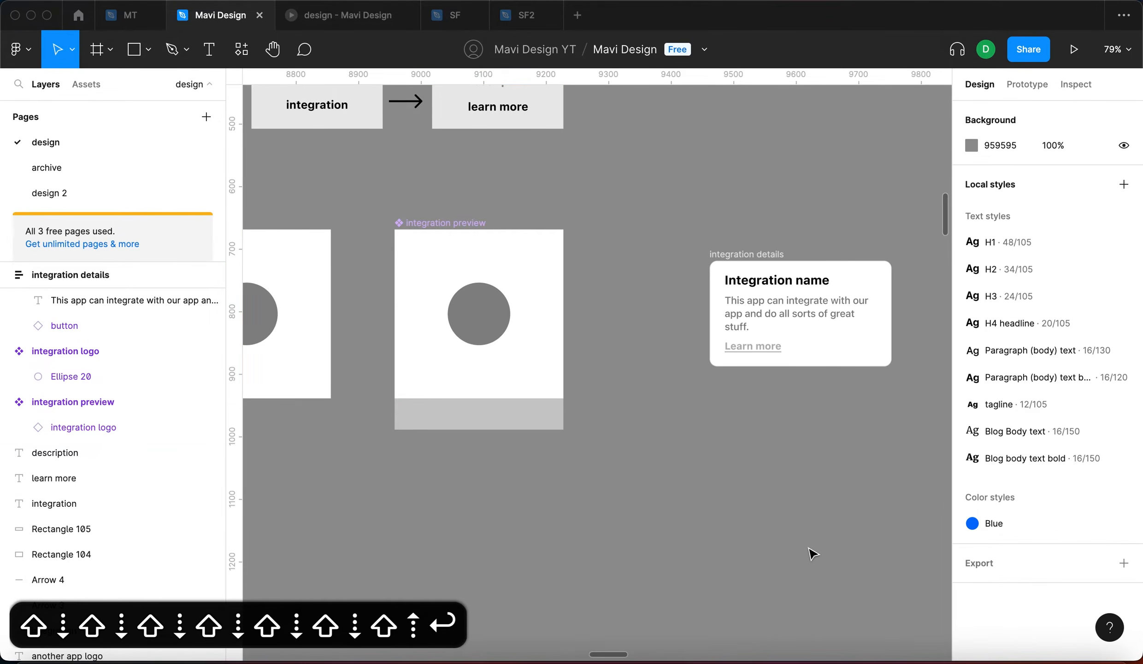
# Move the integration details panel into the integration preview, 270 wide and bottom-aligned
pyautogui.click(747, 248)
pyautogui.press('super+x')
pyautogui.click(435, 228)
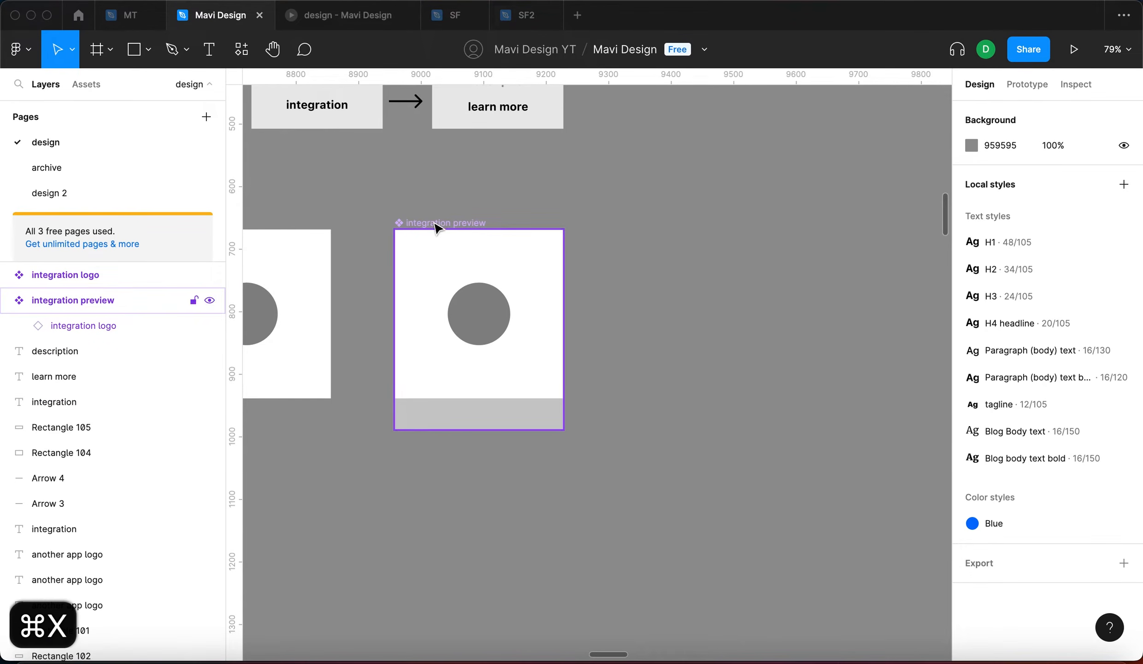
pyautogui.press('super+v')
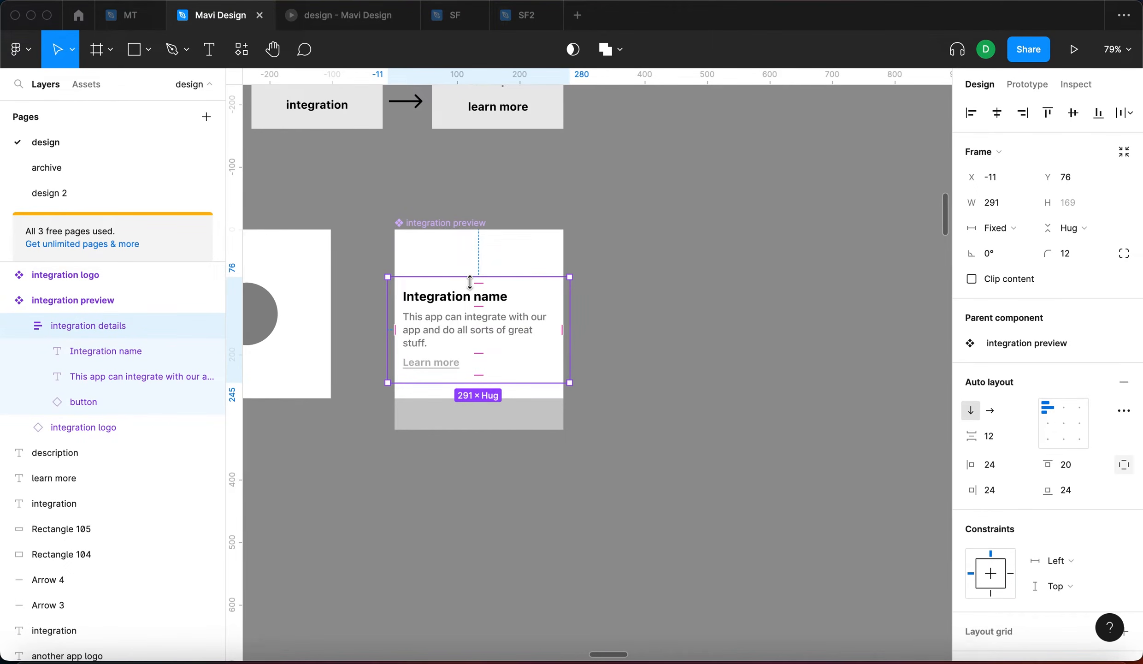
pyautogui.scroll(5, 481, 302)
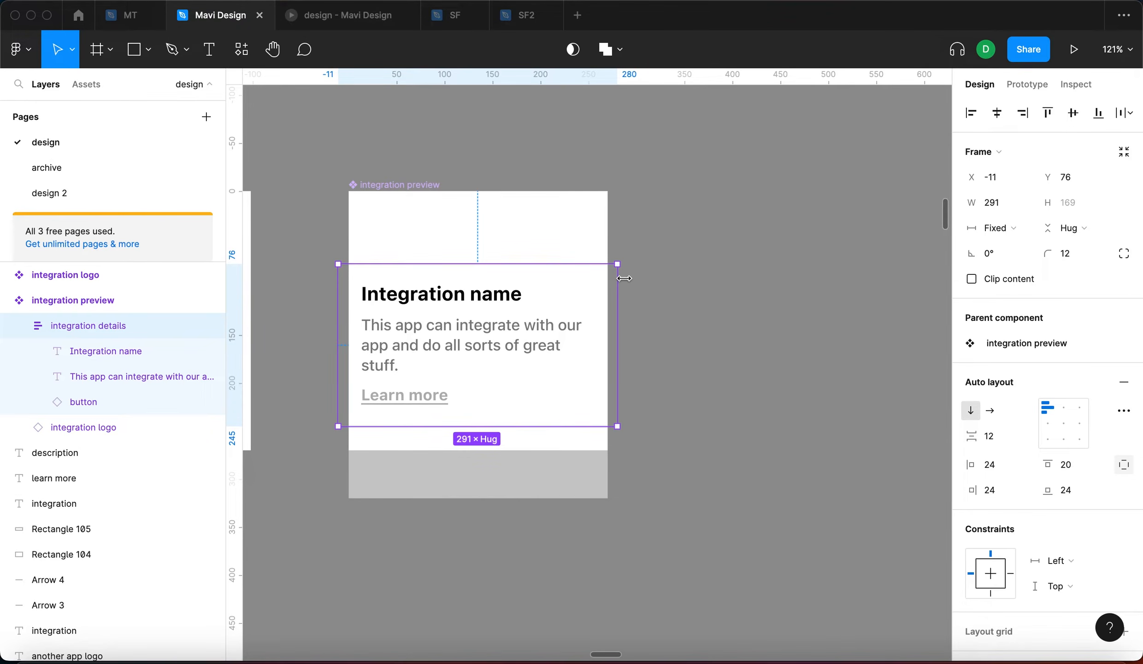
pyautogui.moveTo(619, 282); pyautogui.dragTo(610, 286)
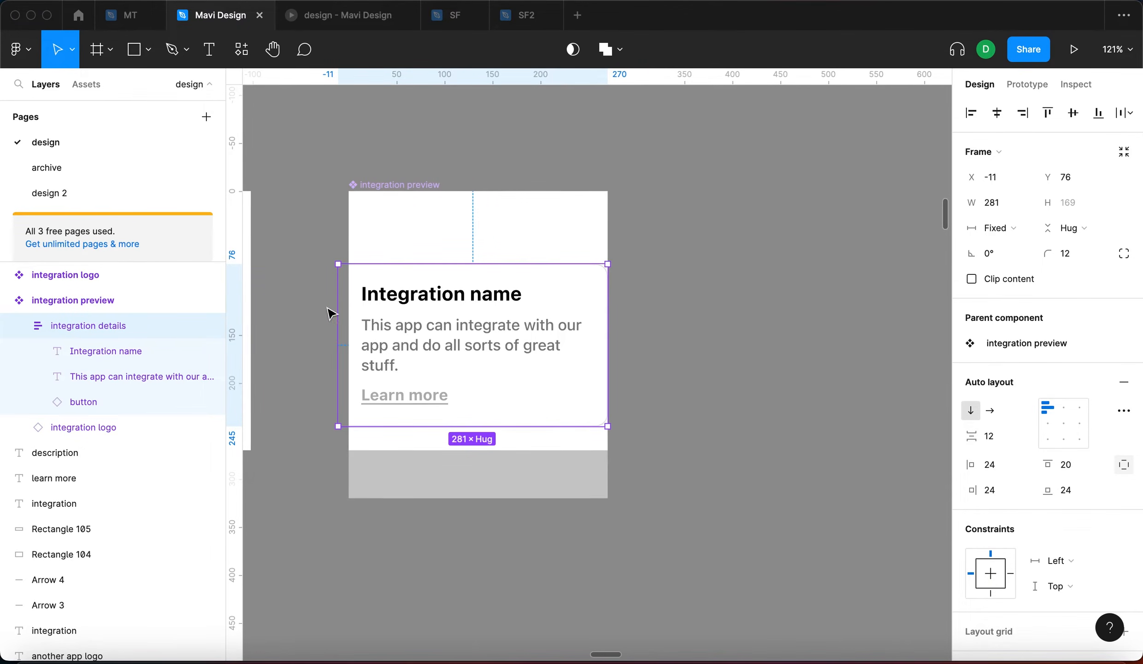
pyautogui.moveTo(335, 305); pyautogui.dragTo(349, 306)
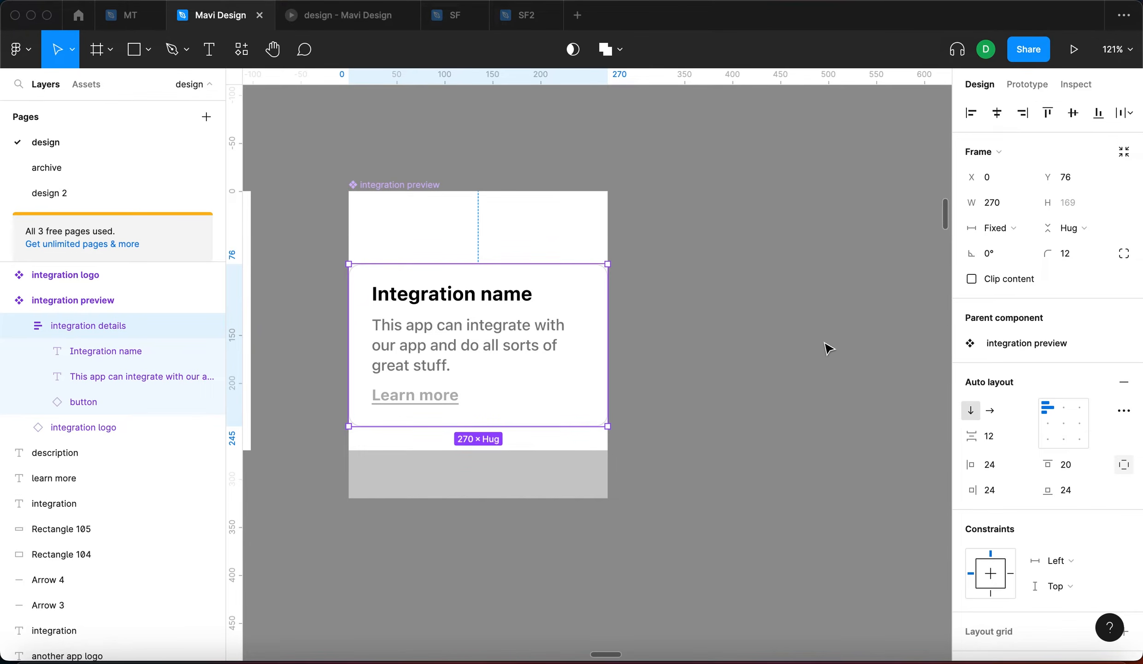
pyautogui.hotkey('alt', 's')
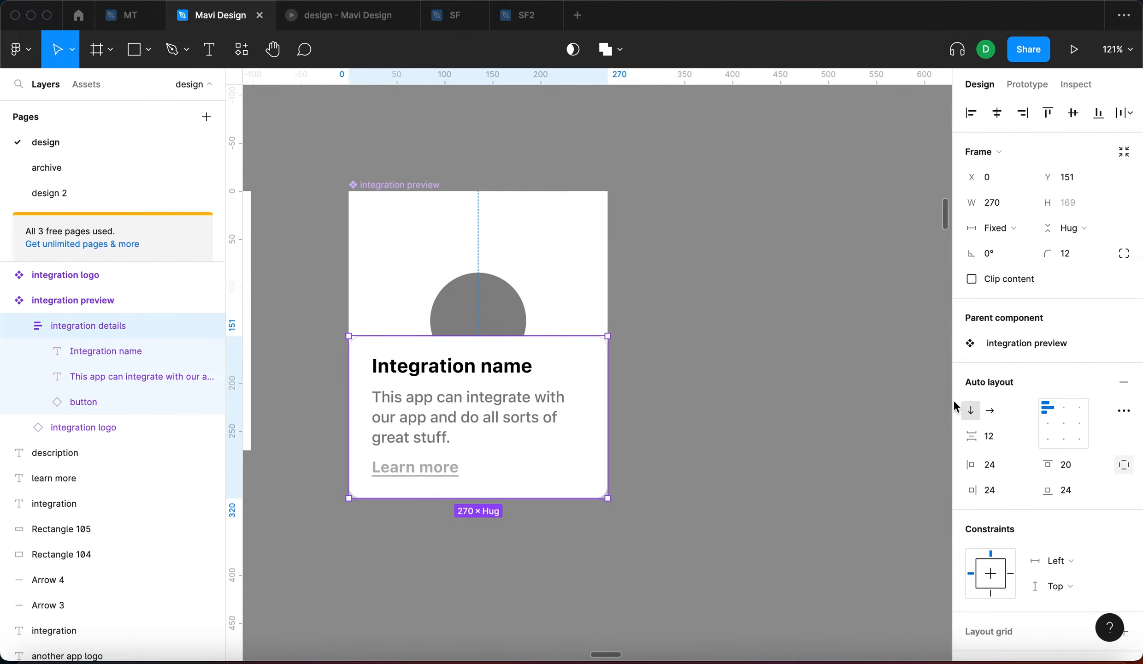
# Constrain the details panel Left and right horizontally and Bottom vertically
pyautogui.scroll(-3, 1006, 421)
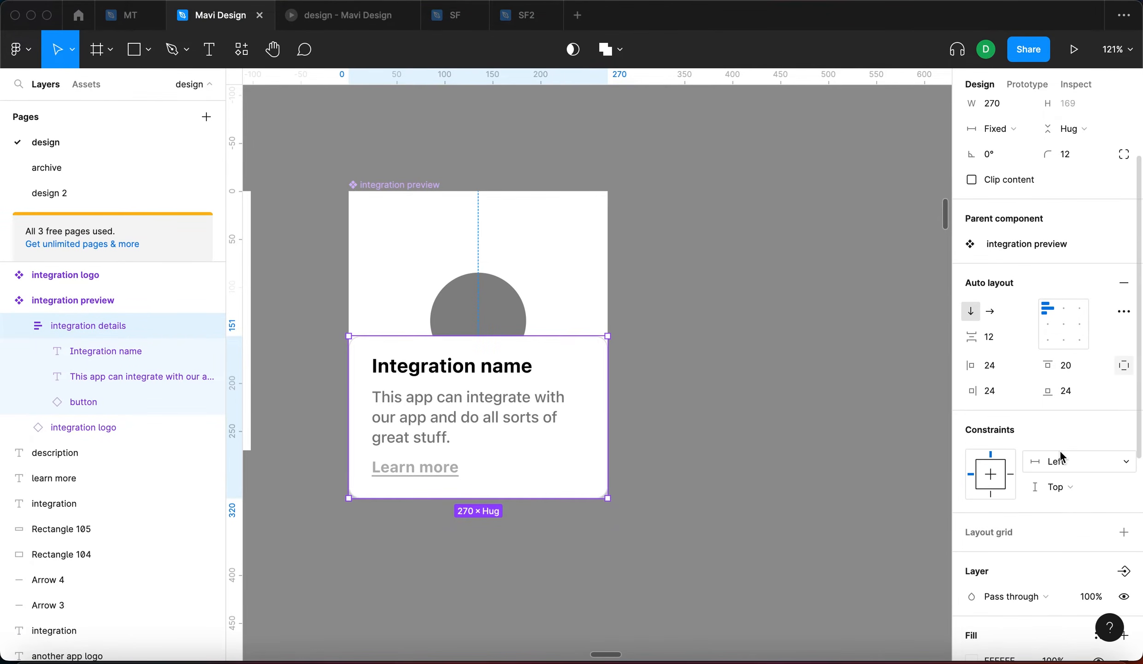
pyautogui.click(1097, 467)
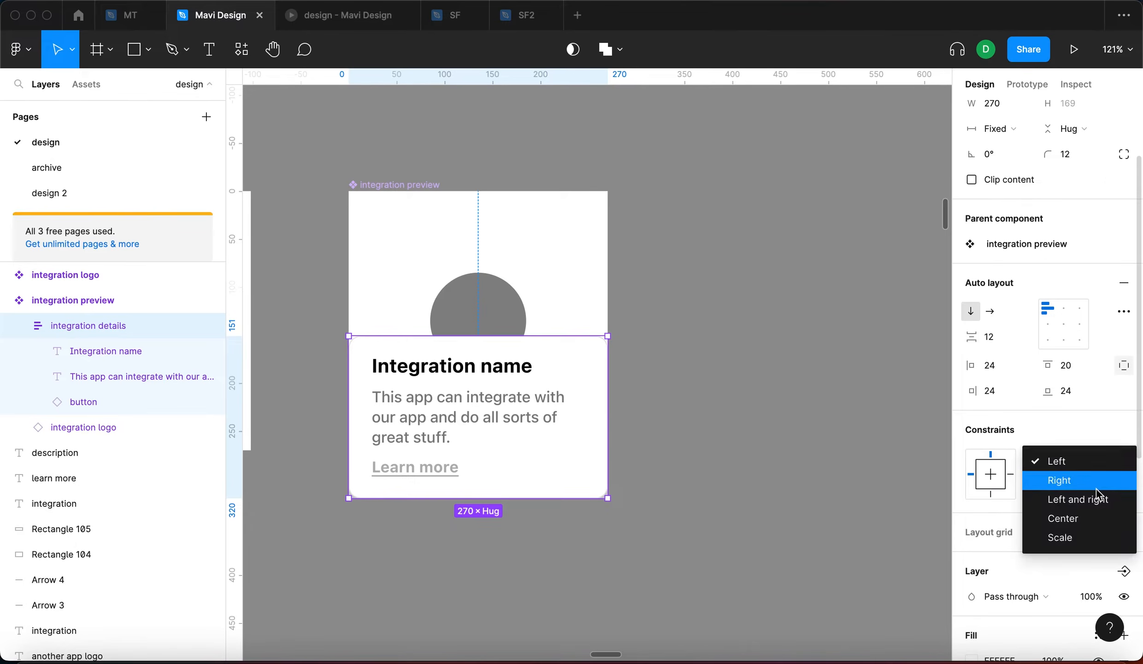
pyautogui.click(1100, 516)
pyautogui.click(1090, 486)
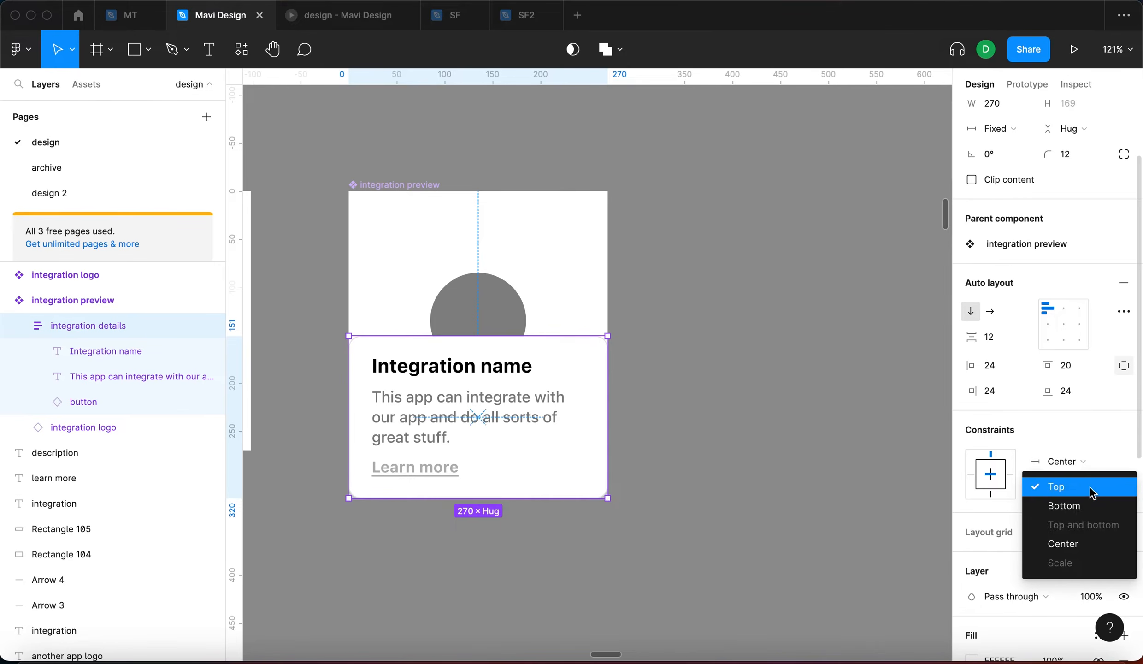
pyautogui.click(1089, 505)
pyautogui.click(1082, 461)
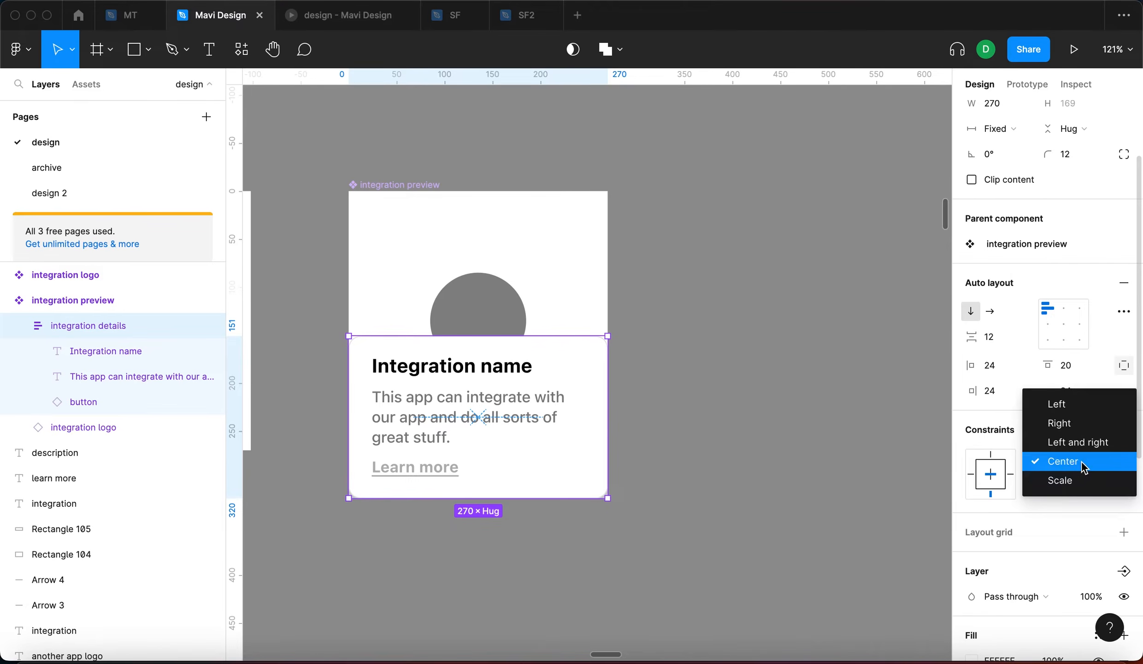
pyautogui.click(1089, 442)
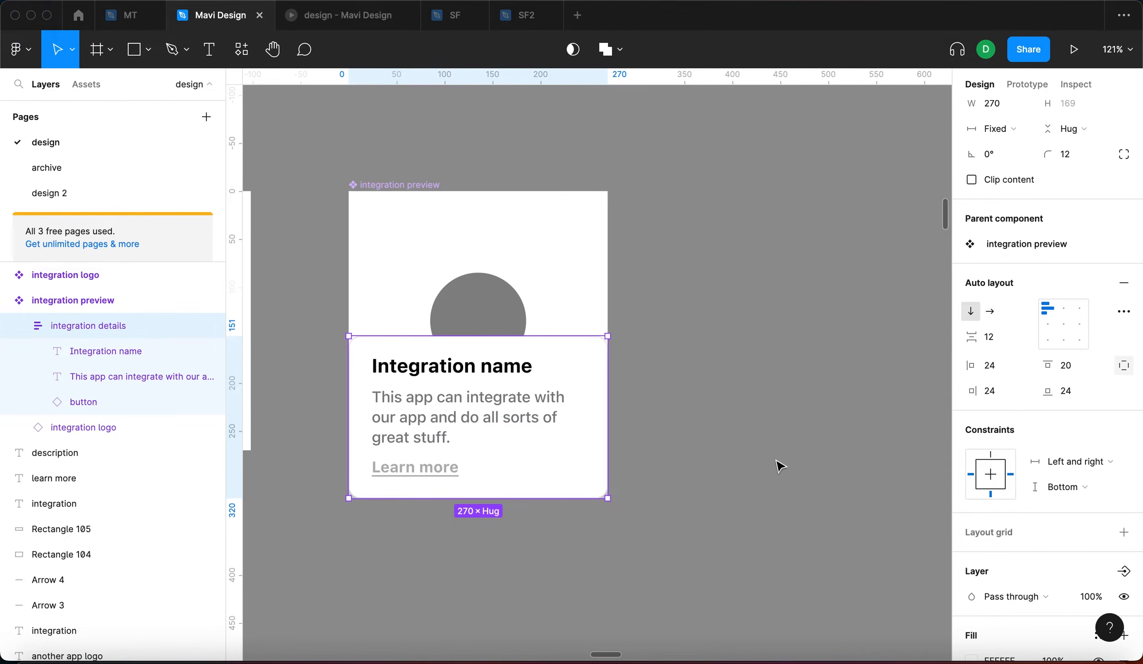
pyautogui.click(779, 466)
pyautogui.click(459, 309)
# Place an instance of the integration preview beside the card and resize it to test constraints
pyautogui.scroll(-5, 464, 318)
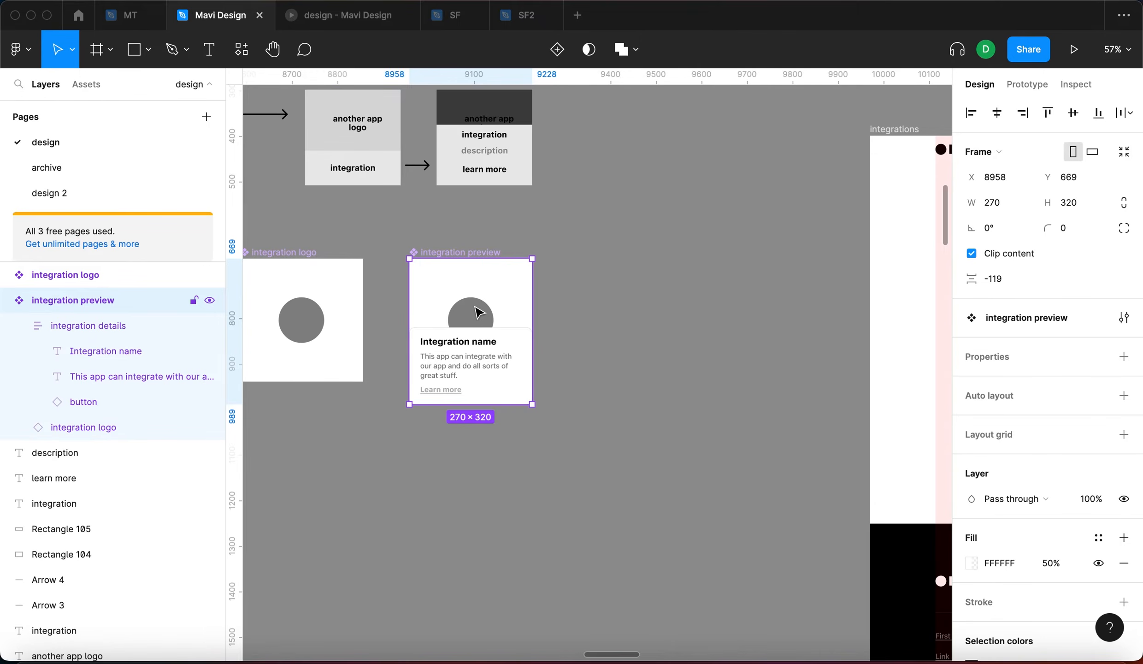
pyautogui.scroll(3, 473, 323)
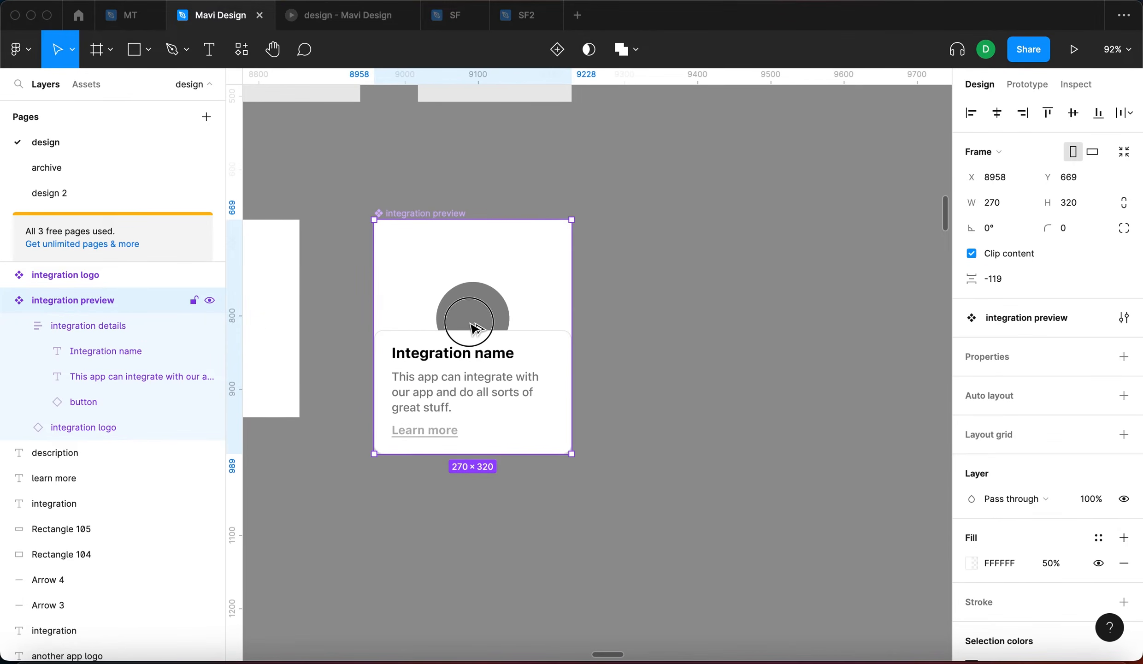
pyautogui.moveTo(473, 324); pyautogui.dragTo(723, 332)
pyautogui.hscroll(3, 709, 364)
pyautogui.moveTo(703, 422); pyautogui.dragTo(795, 378)
pyautogui.moveTo(839, 501); pyautogui.dragTo(769, 572)
pyautogui.hscroll(-3, 701, 365)
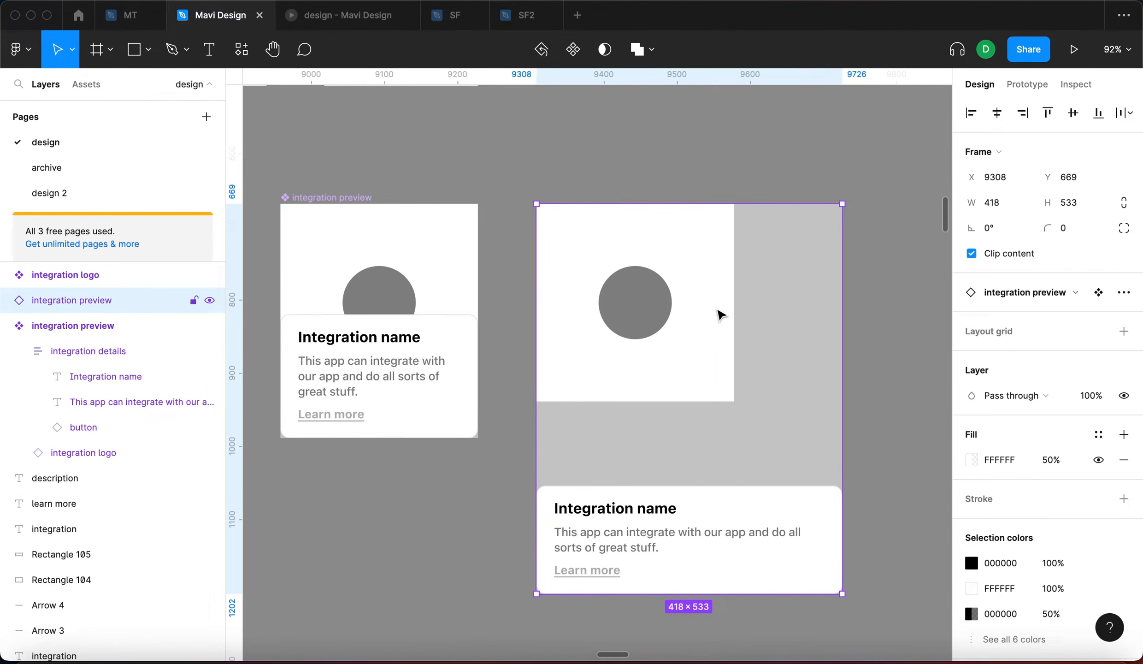
pyautogui.moveTo(841, 598); pyautogui.dragTo(756, 544)
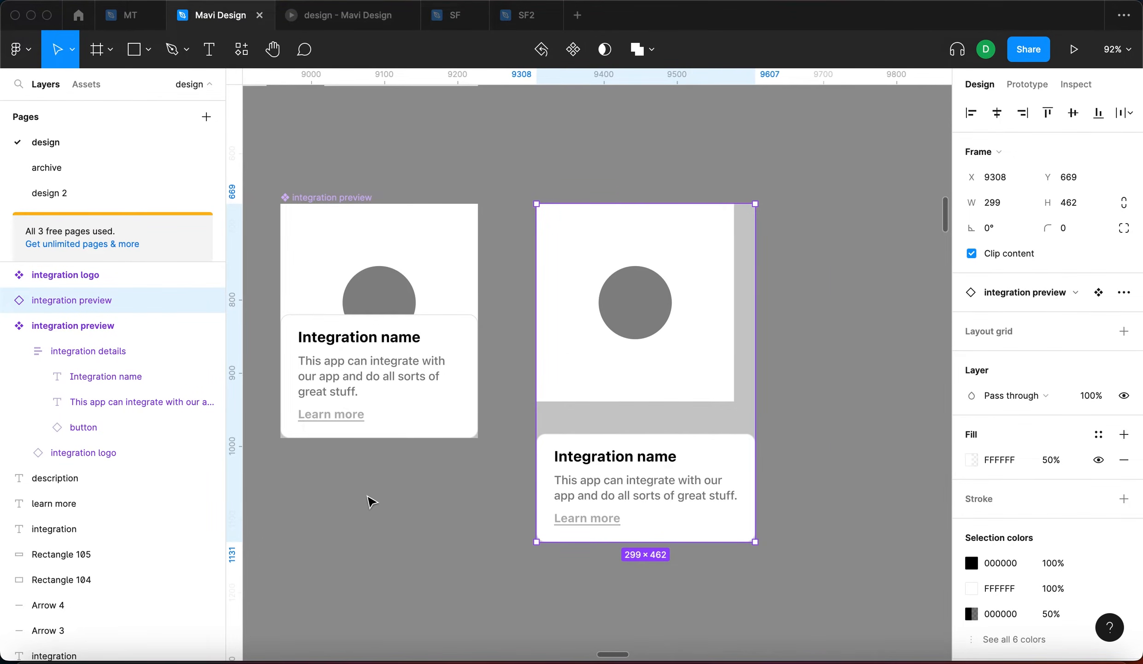
pyautogui.hscroll(-5, 369, 498)
pyautogui.moveTo(720, 364); pyautogui.dragTo(754, 295)
pyautogui.scroll(1, 707, 507)
pyautogui.keyDown('ctrl'); pyautogui.scroll(-10, 706, 507); pyautogui.keyUp('ctrl')
pyautogui.hscroll(5, 707, 507)
# Reset all changes on the instance, restoring it to 270×320
pyautogui.click(464, 562)
pyautogui.click(498, 438)
pyautogui.click(1124, 292)
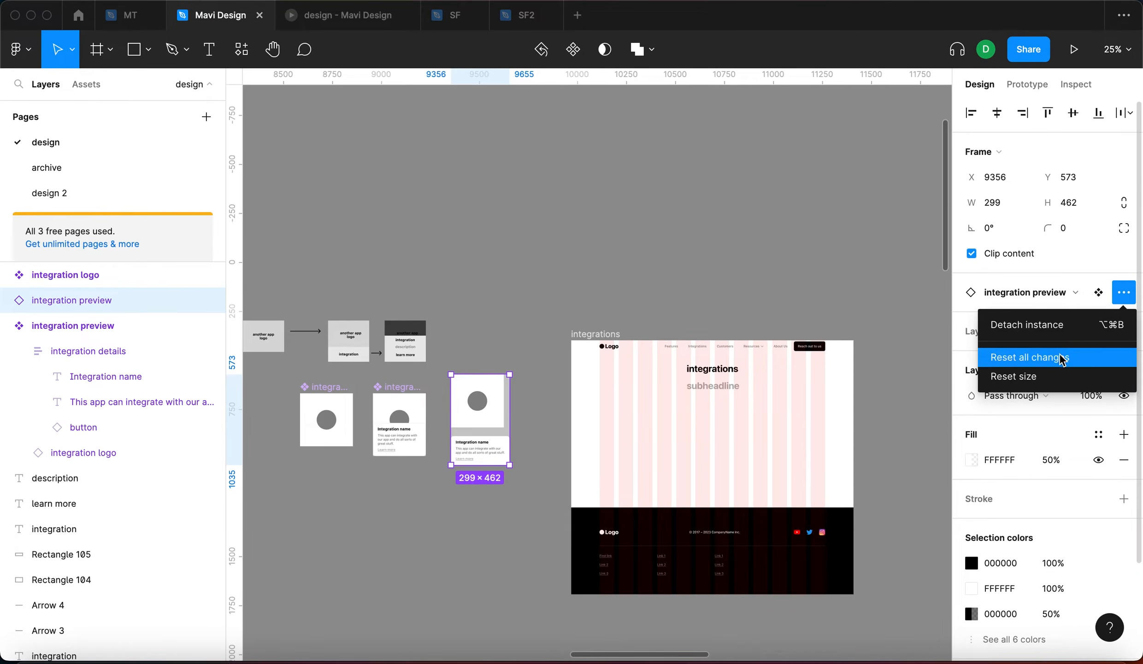
pyautogui.click(1074, 357)
pyautogui.click(619, 272)
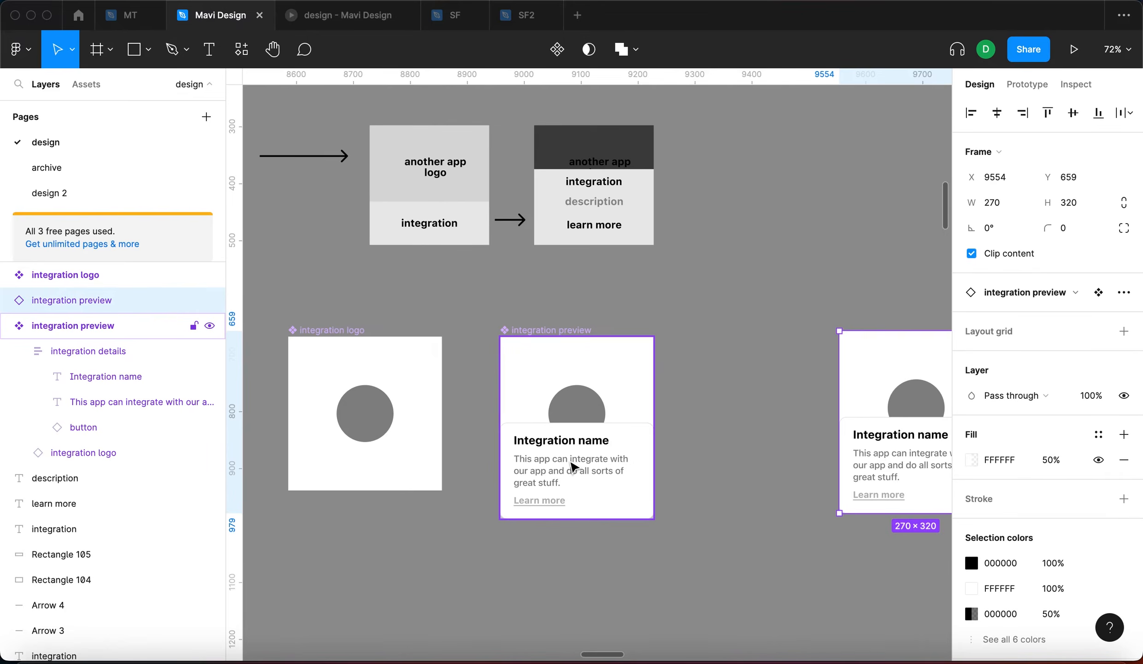
# Hide the description text and Learn more button layers in the details panel
pyautogui.click(570, 470)
pyautogui.click(571, 469)
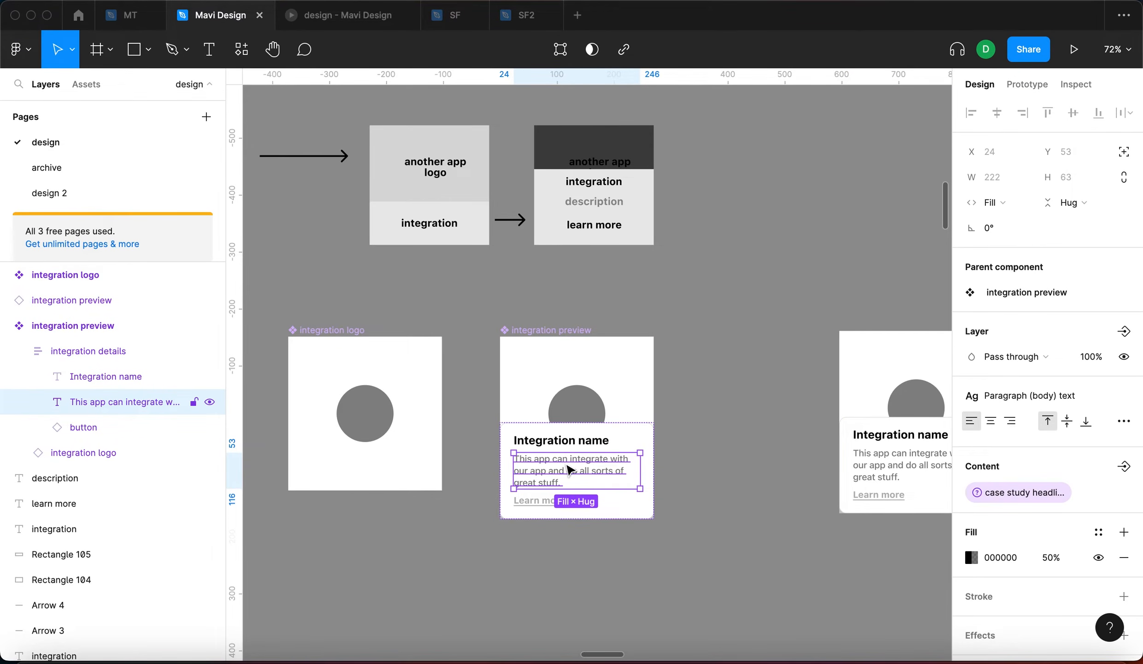
pyautogui.scroll(5, 570, 470)
pyautogui.press('super+shift+h')
pyautogui.press('Tab')
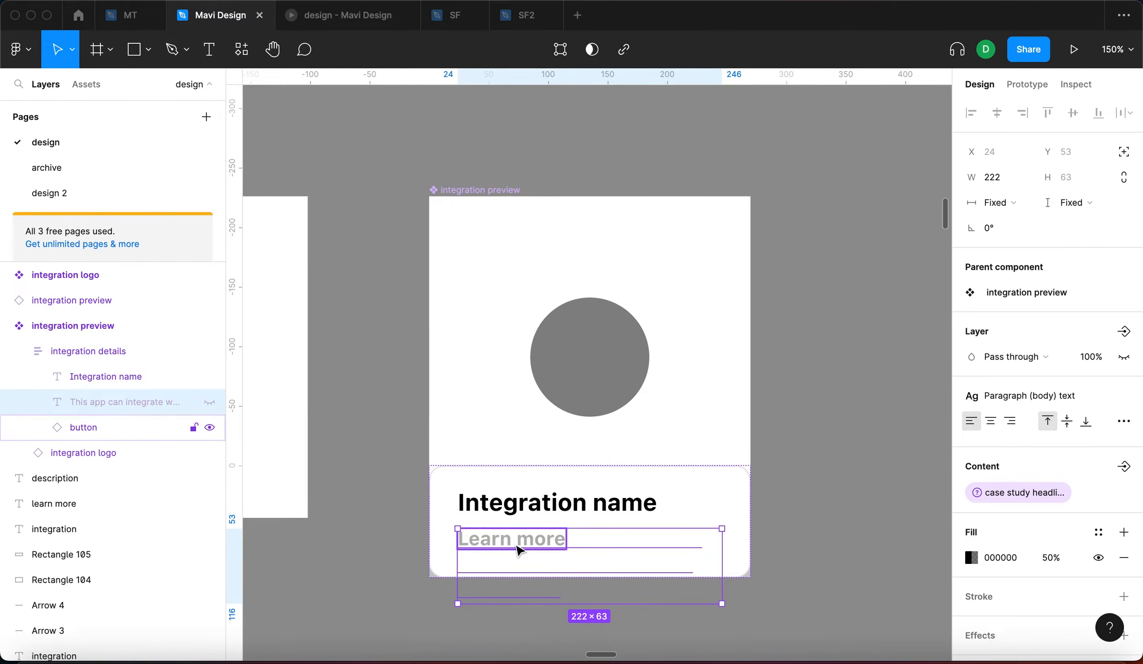
pyautogui.scroll(-3, 1106, 544)
pyautogui.click(1123, 552)
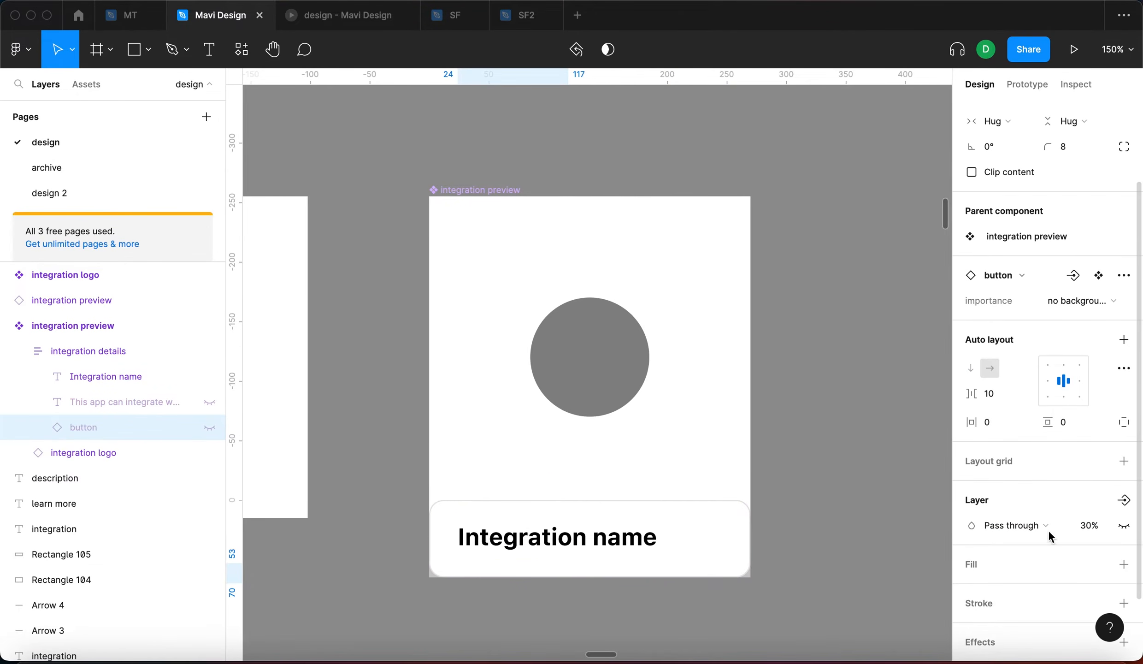
pyautogui.click(351, 440)
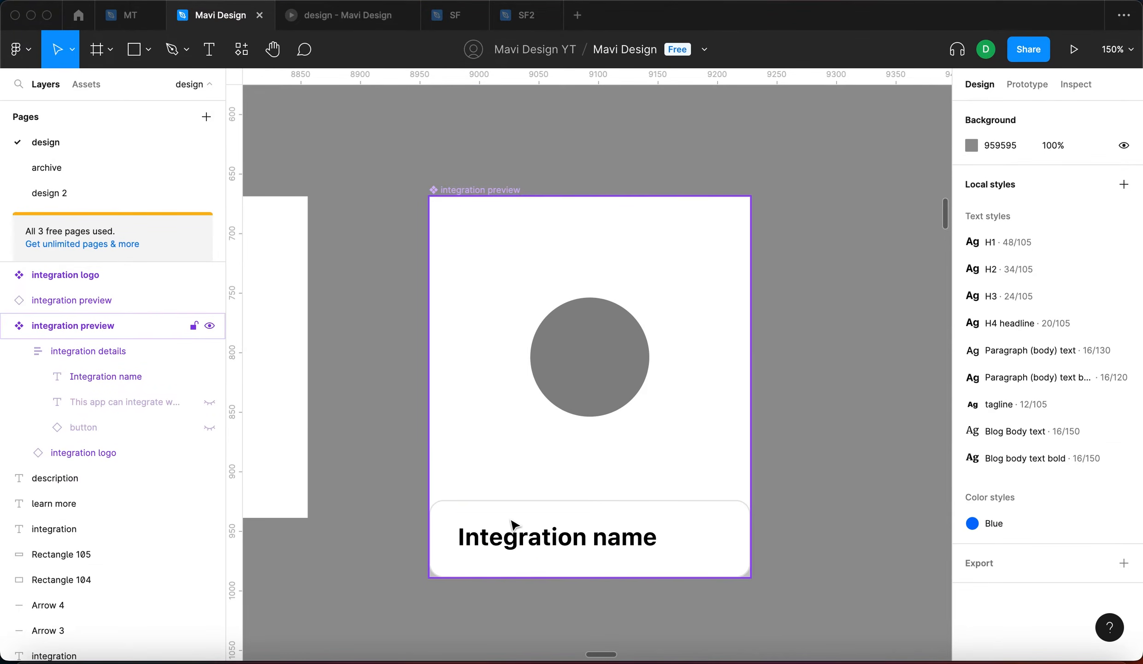
pyautogui.click(473, 505)
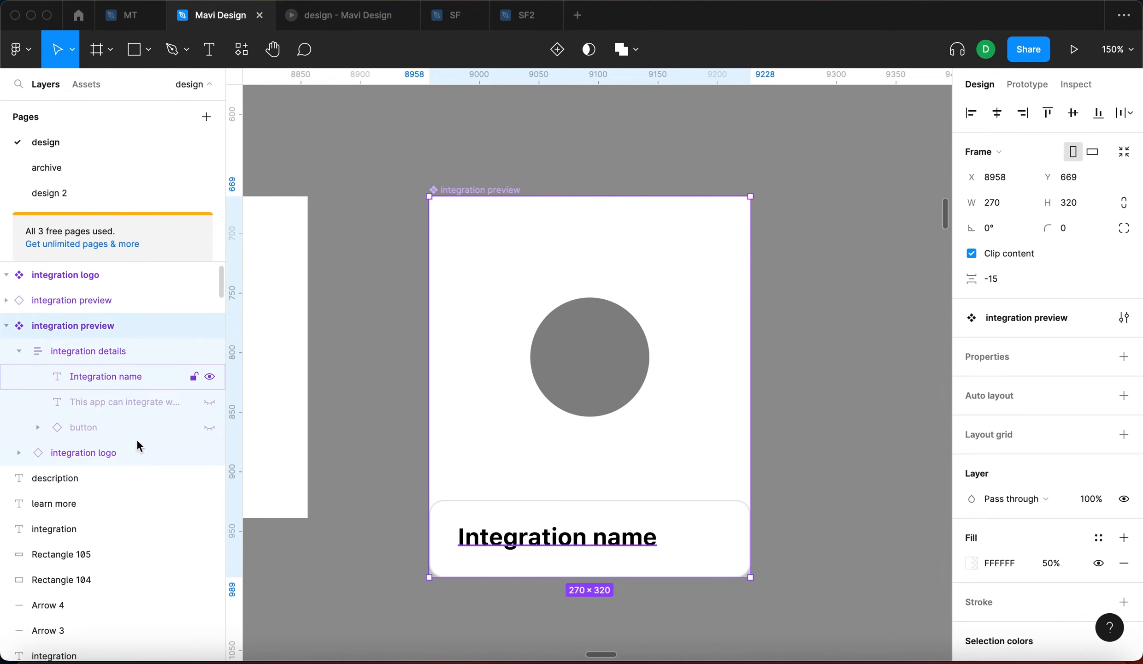
pyautogui.click(128, 352)
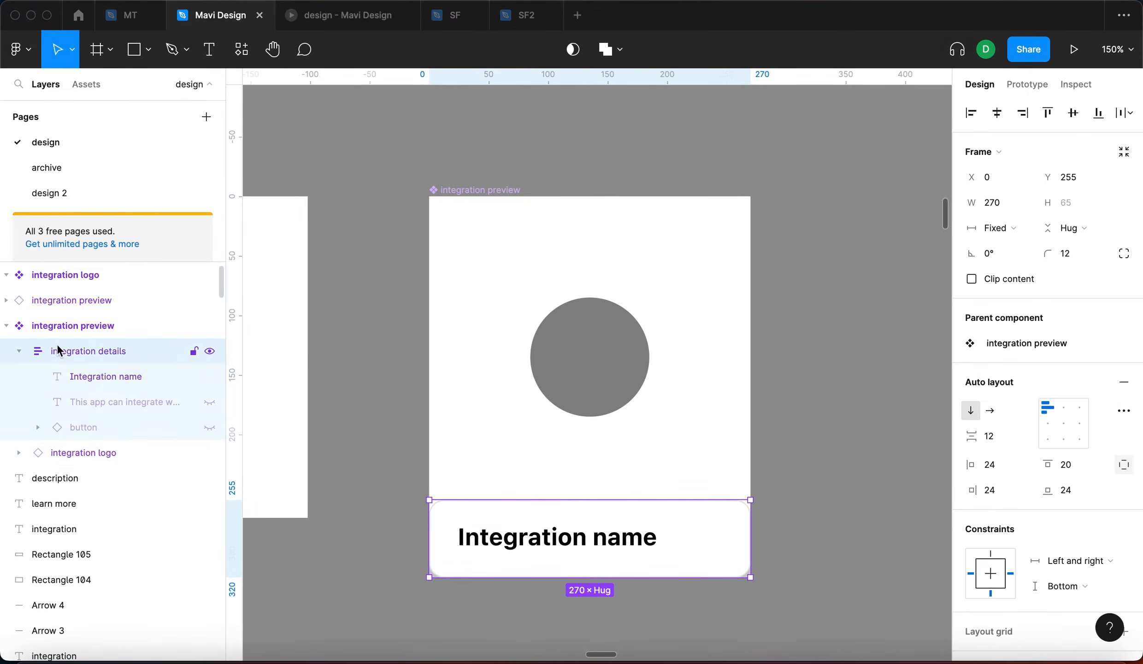
pyautogui.click(126, 393)
pyautogui.click(129, 427)
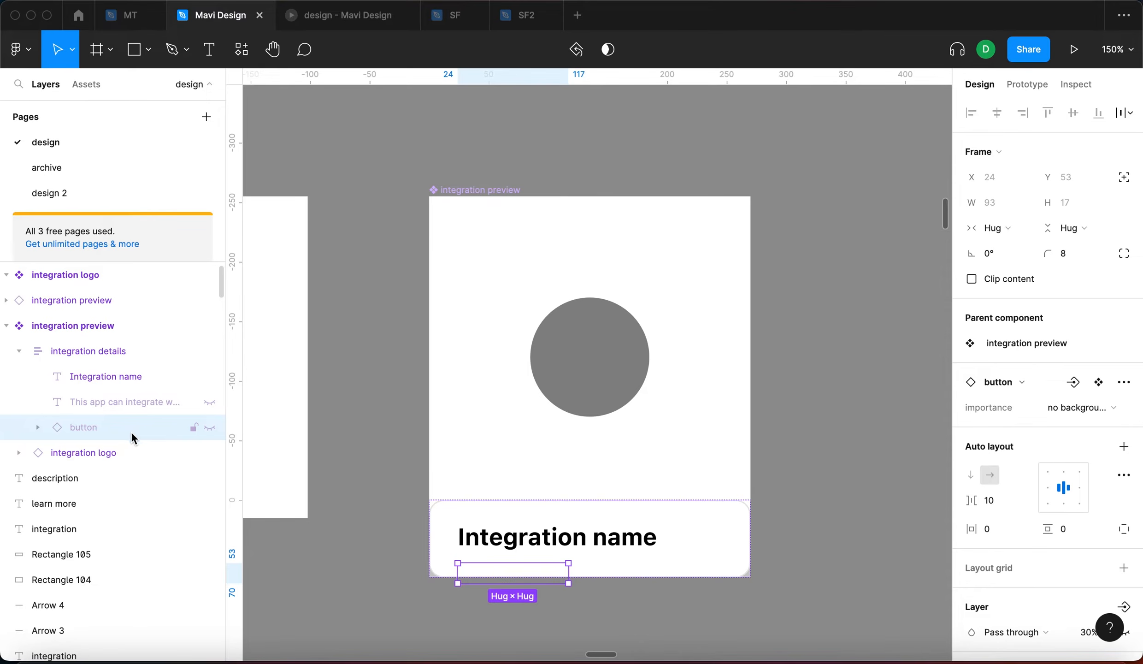
pyautogui.click(390, 284)
# Raise the integration details panel's top padding from 20 to 24
pyautogui.scroll(-5, 390, 284)
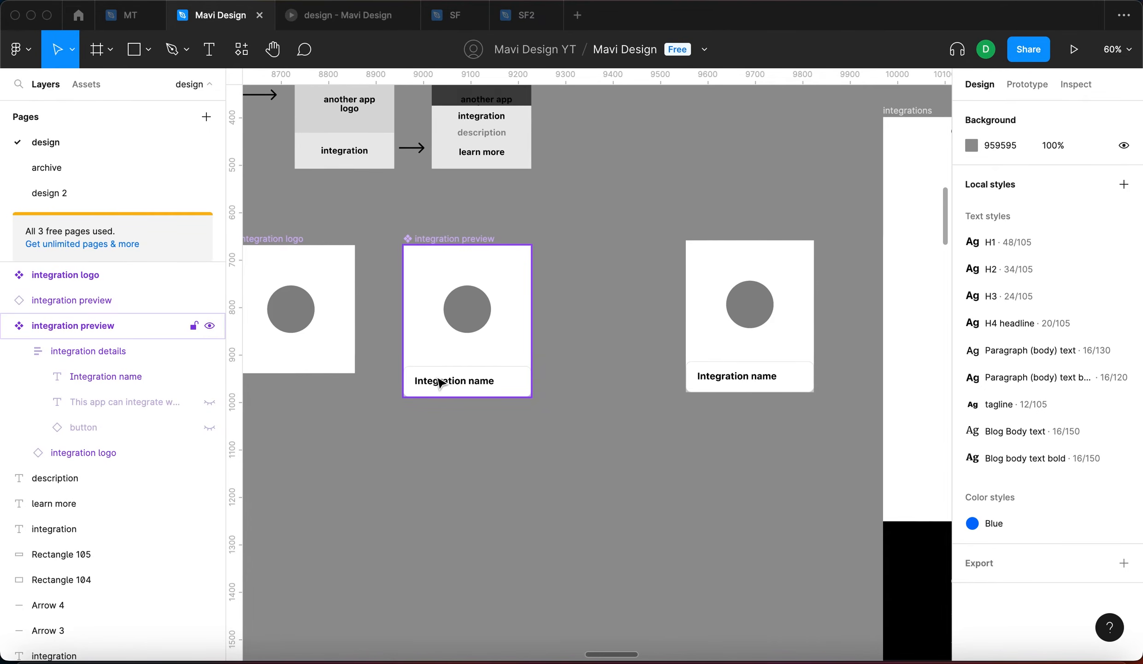
pyautogui.hscroll(-3, 449, 345)
pyautogui.scroll(2, 449, 346)
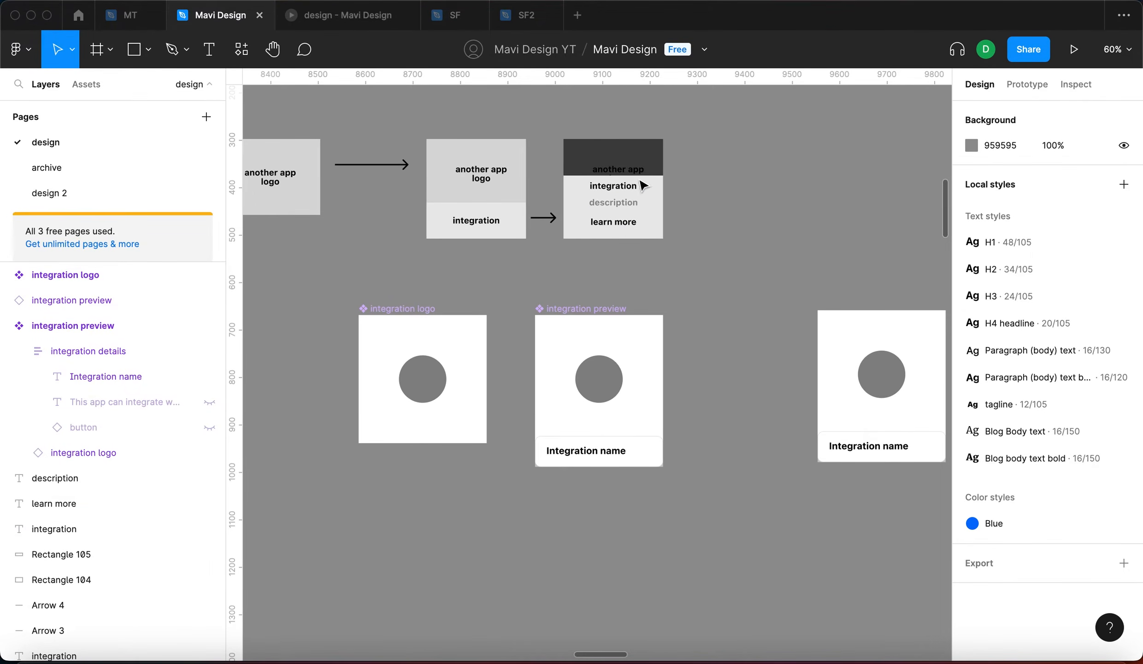
pyautogui.scroll(4, 530, 157)
pyautogui.hscroll(-2, 345, 268)
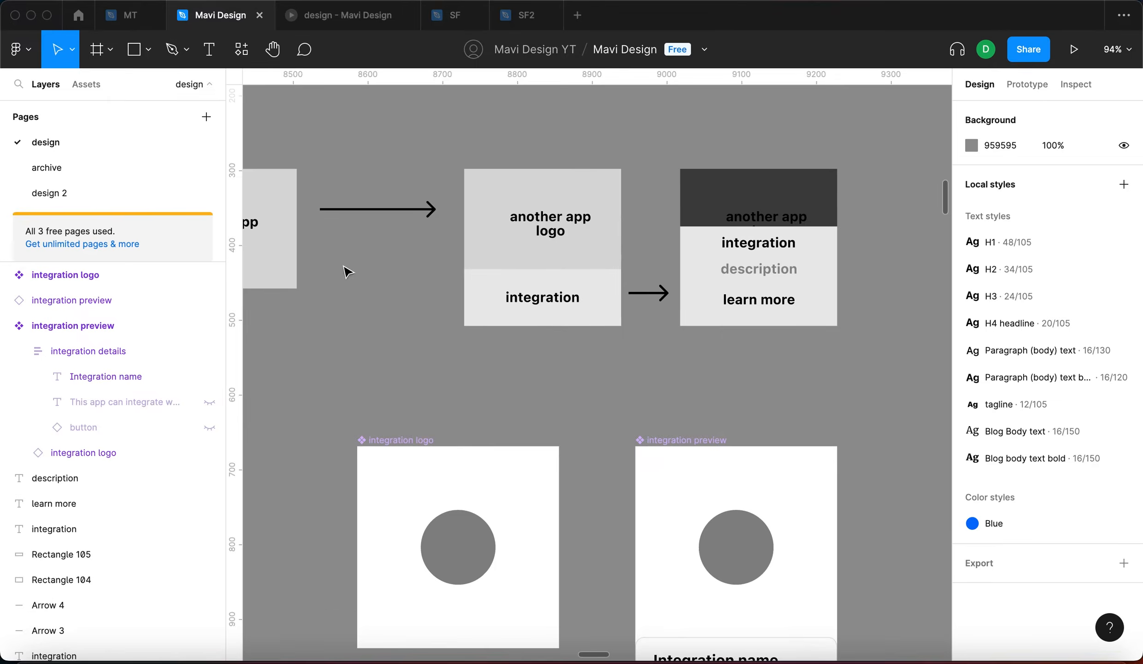
pyautogui.scroll(-5, 689, 334)
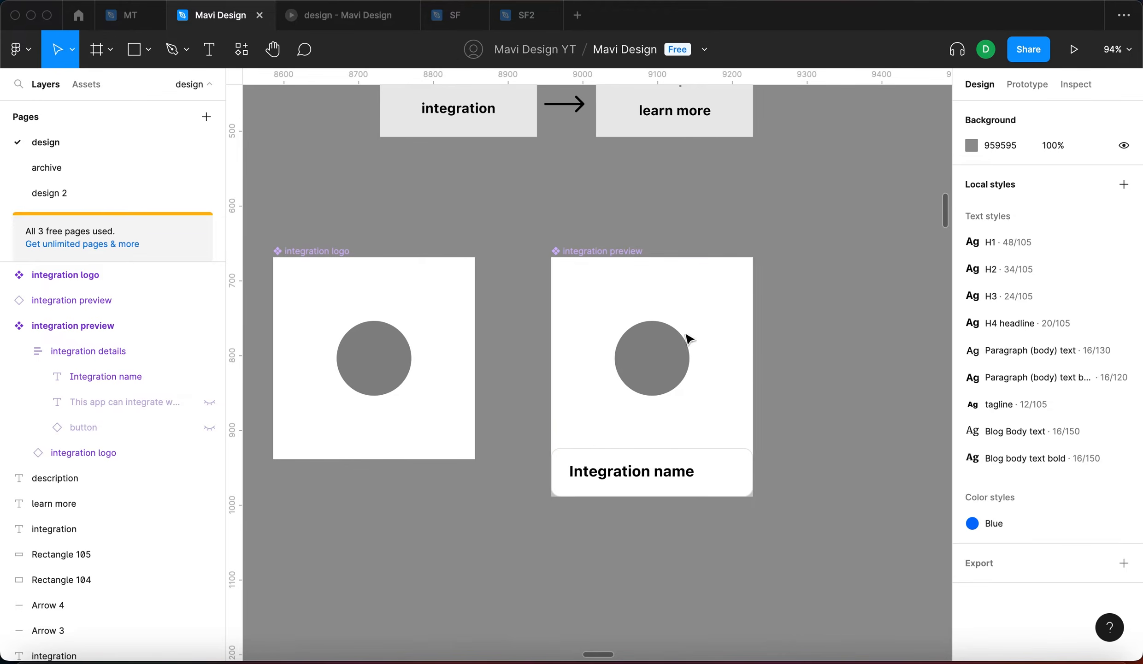
pyautogui.click(664, 472)
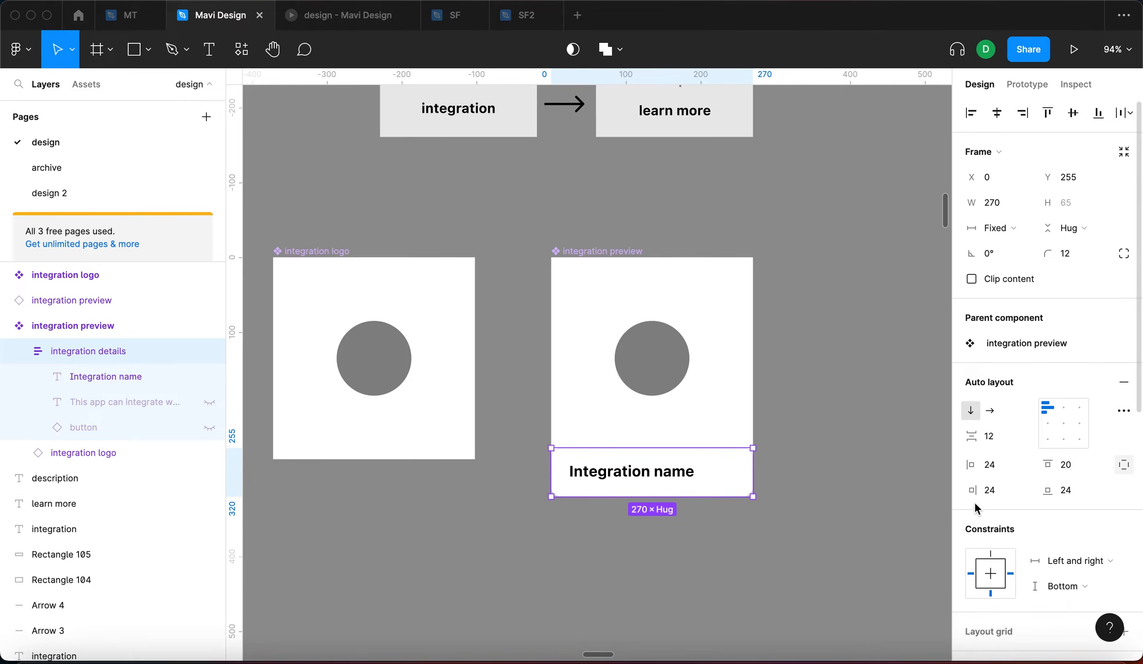
pyautogui.hscroll(3, 820, 463)
pyautogui.scroll(-2, 821, 463)
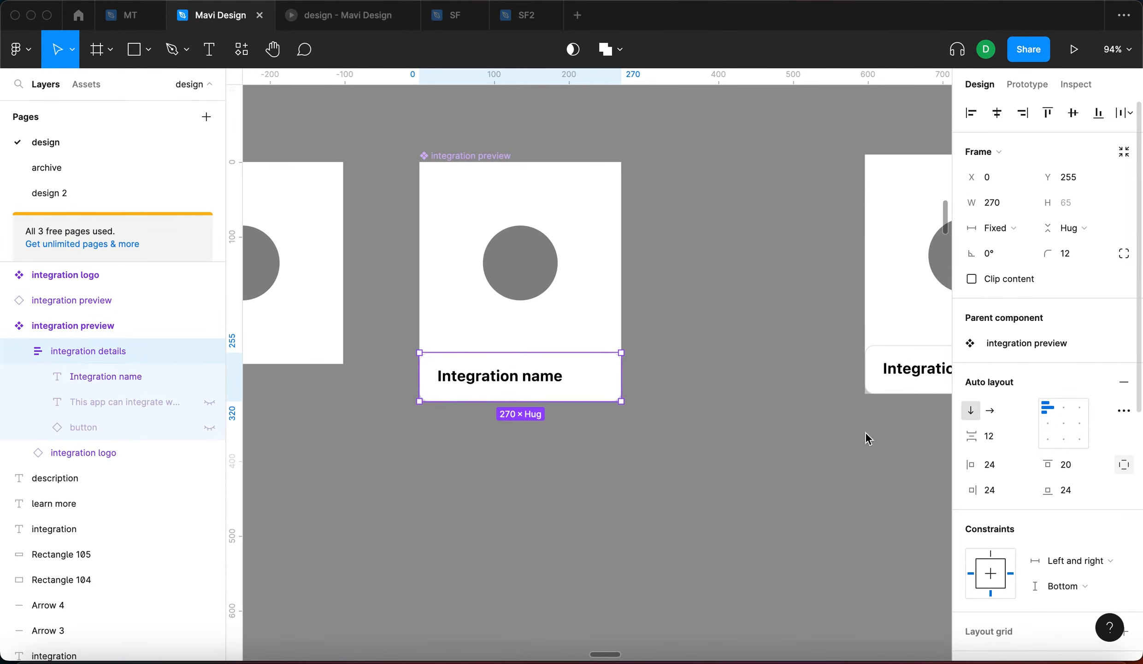
pyautogui.hscroll(2, 842, 416)
pyautogui.click(1069, 469)
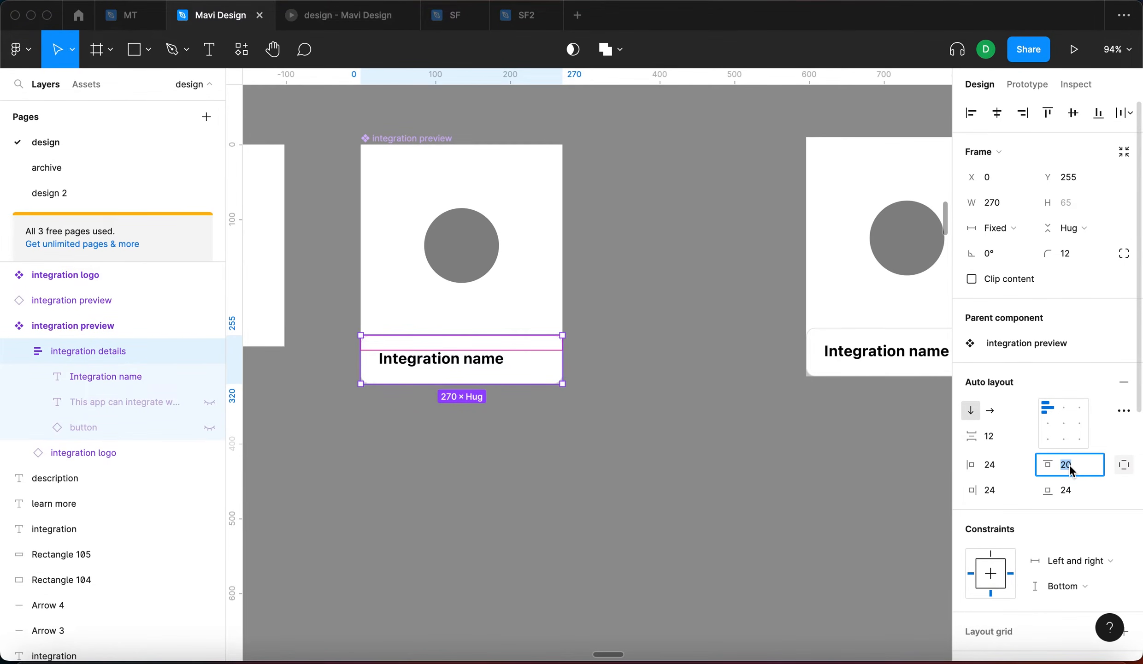
pyautogui.press('Up')
pyautogui.press('Up')
pyautogui.press('Up')
pyautogui.press('Up')
pyautogui.press('Return')
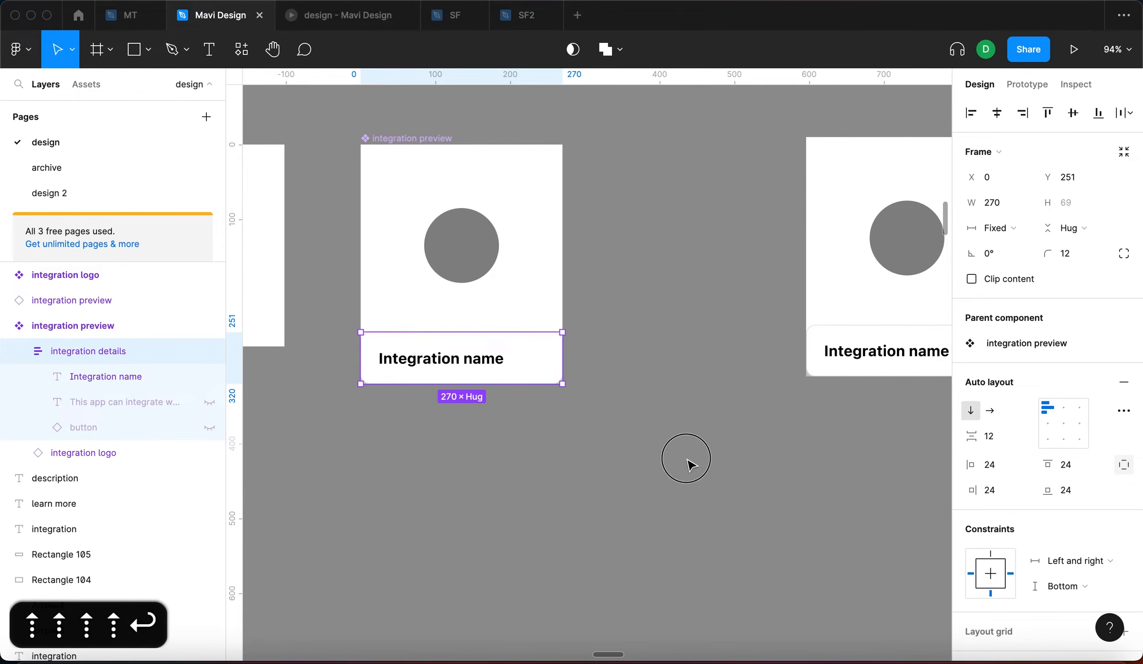
pyautogui.click(688, 462)
# Select the grey integration logo layer inside the preview card
pyautogui.click(412, 372)
pyautogui.scroll(3, 411, 372)
pyautogui.hscroll(-3, 549, 479)
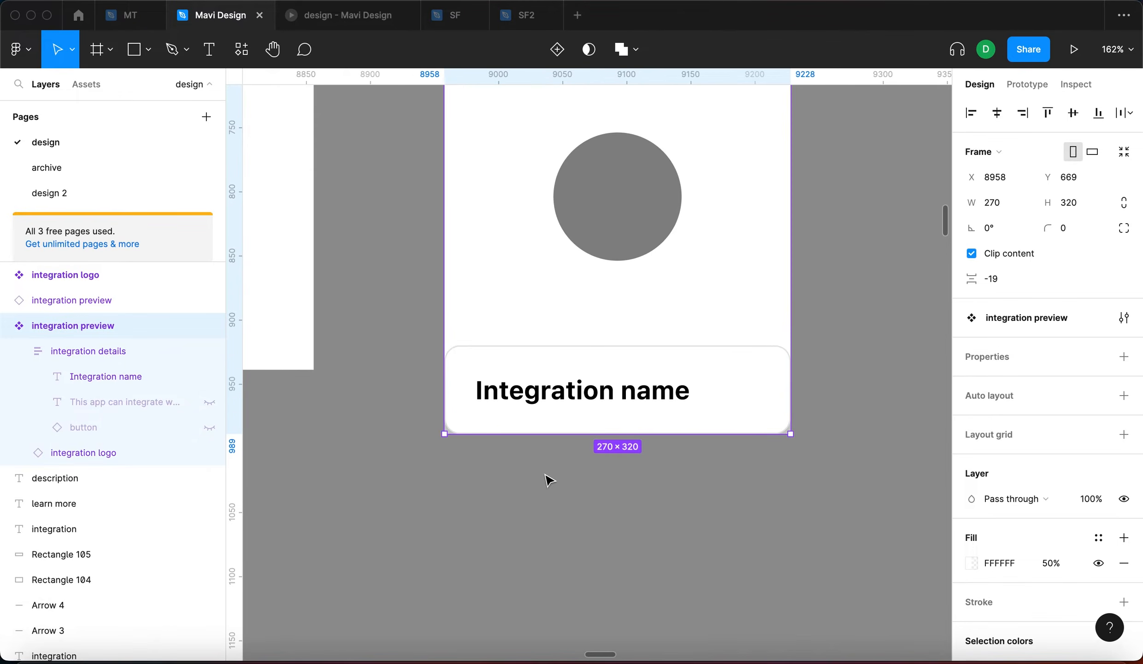
pyautogui.scroll(-2, 549, 480)
pyautogui.click(559, 355)
pyautogui.scroll(-1, 555, 277)
pyautogui.click(559, 282)
pyautogui.doubleClick(558, 274)
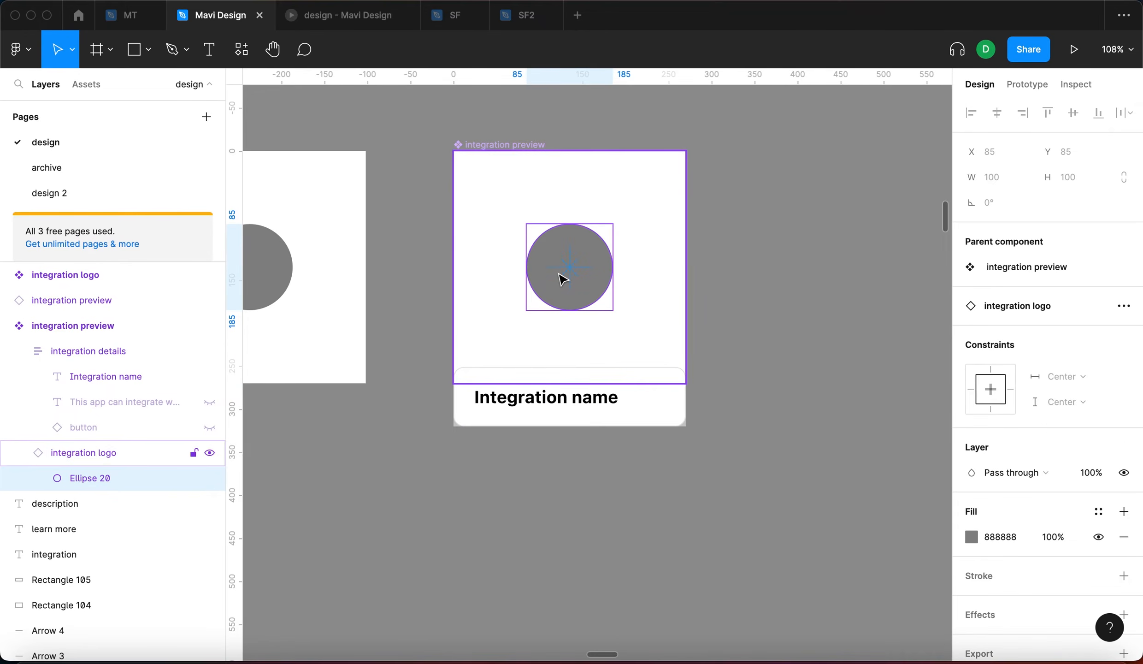
pyautogui.click(125, 454)
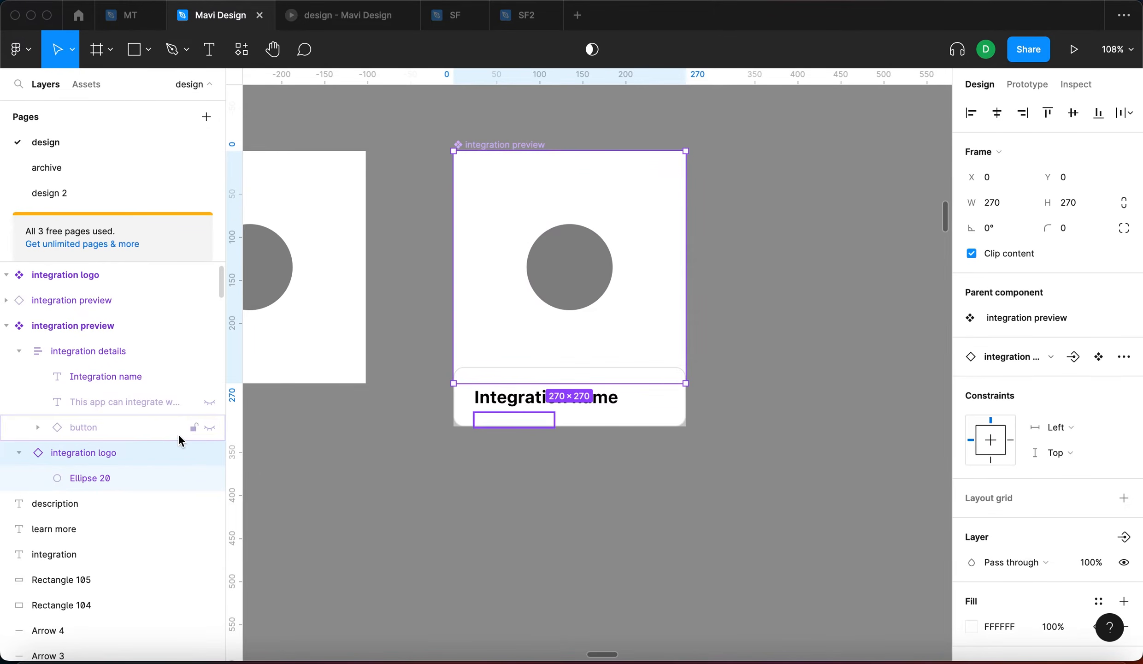
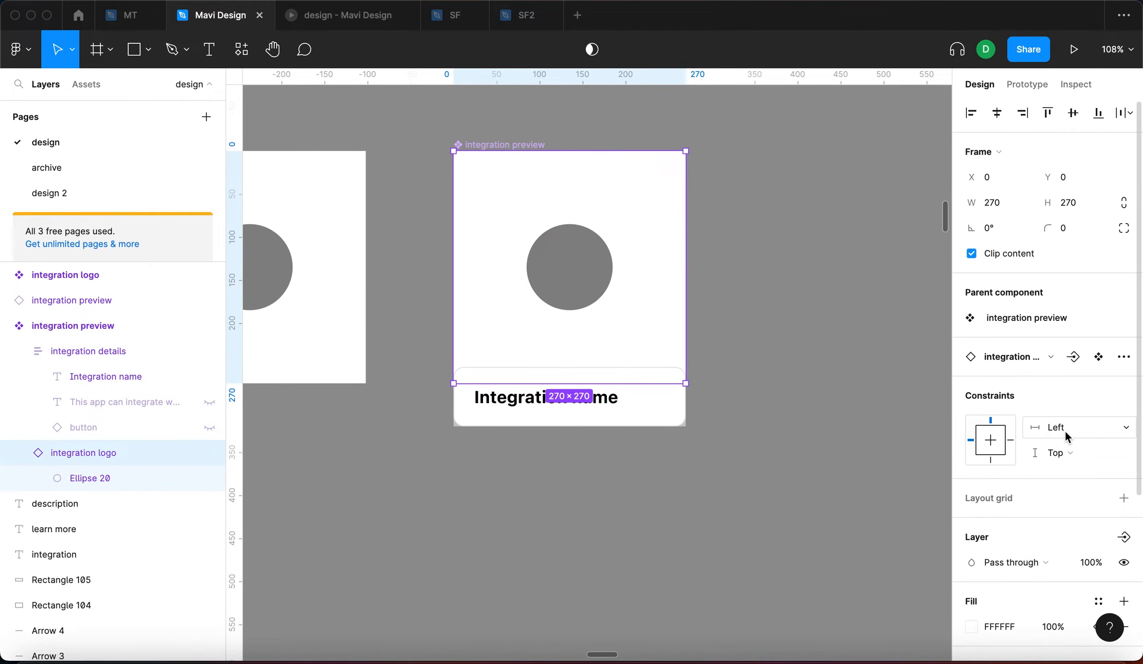
# Set the nested logo's constraints to Left and right and Top and bottom
pyautogui.click(1091, 433)
pyautogui.click(1082, 467)
pyautogui.click(1086, 454)
pyautogui.click(1076, 491)
# Move a preview card instance into open space beside the other card for testing
pyautogui.click(861, 421)
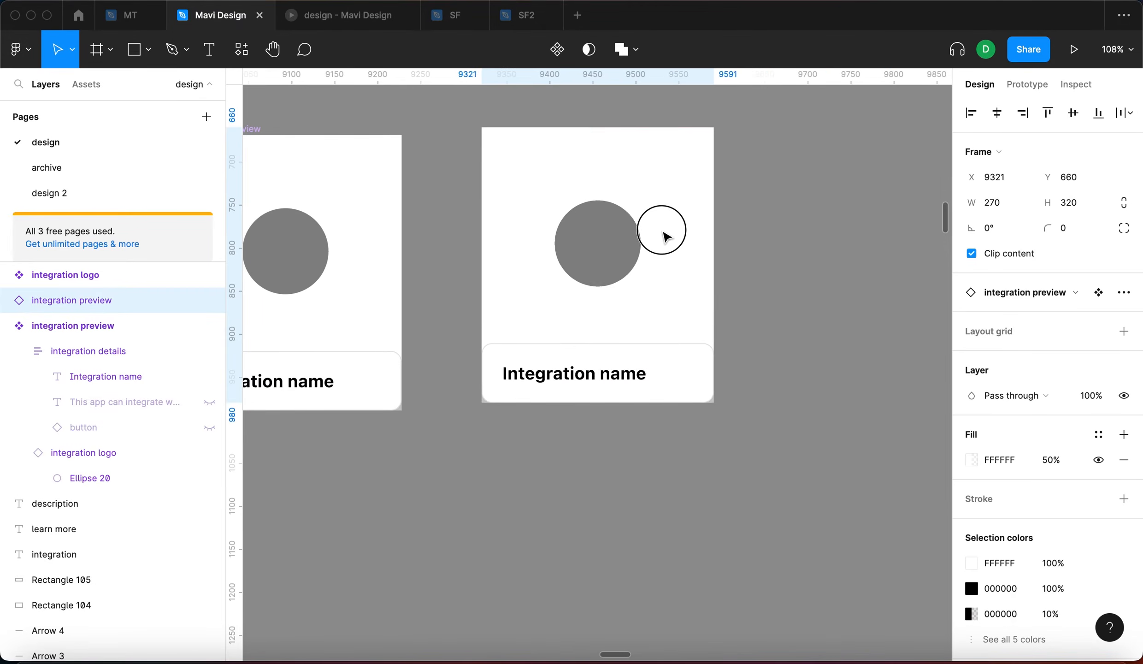
pyautogui.moveTo(663, 231); pyautogui.dragTo(663, 243)
pyautogui.moveTo(726, 264); pyautogui.dragTo(822, 251)
pyautogui.click(842, 473)
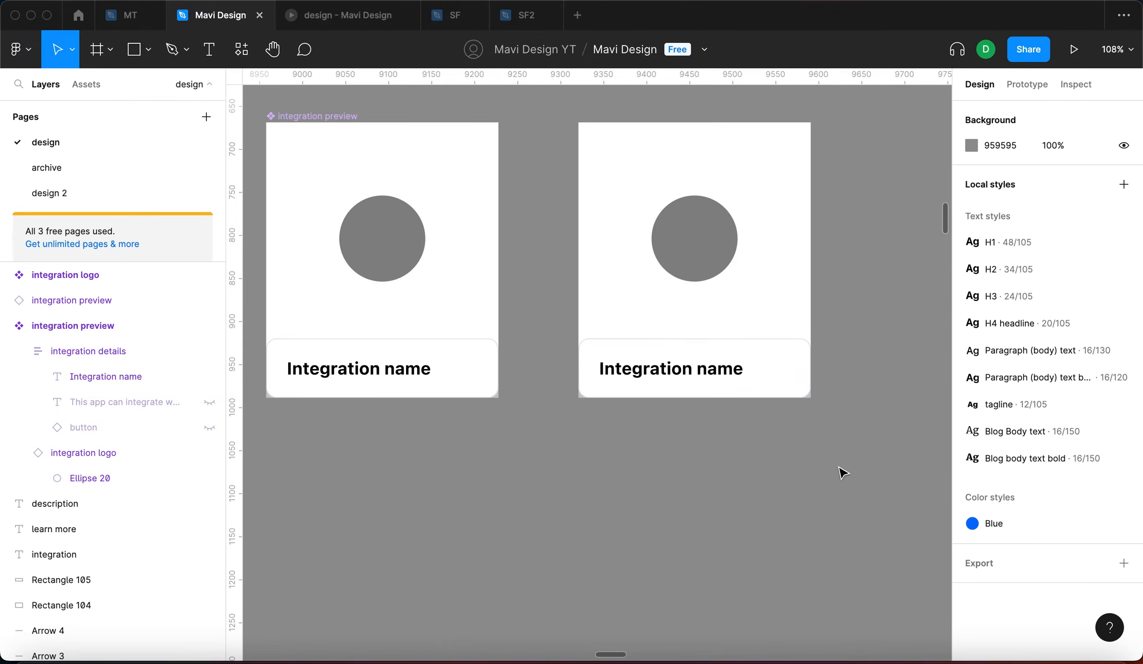
pyautogui.scroll(-5, 786, 403)
# Resize the test instance to check the logo stretches, leaving it at 369×332
pyautogui.click(814, 420)
pyautogui.scroll(3, 840, 450)
pyautogui.scroll(2, 817, 435)
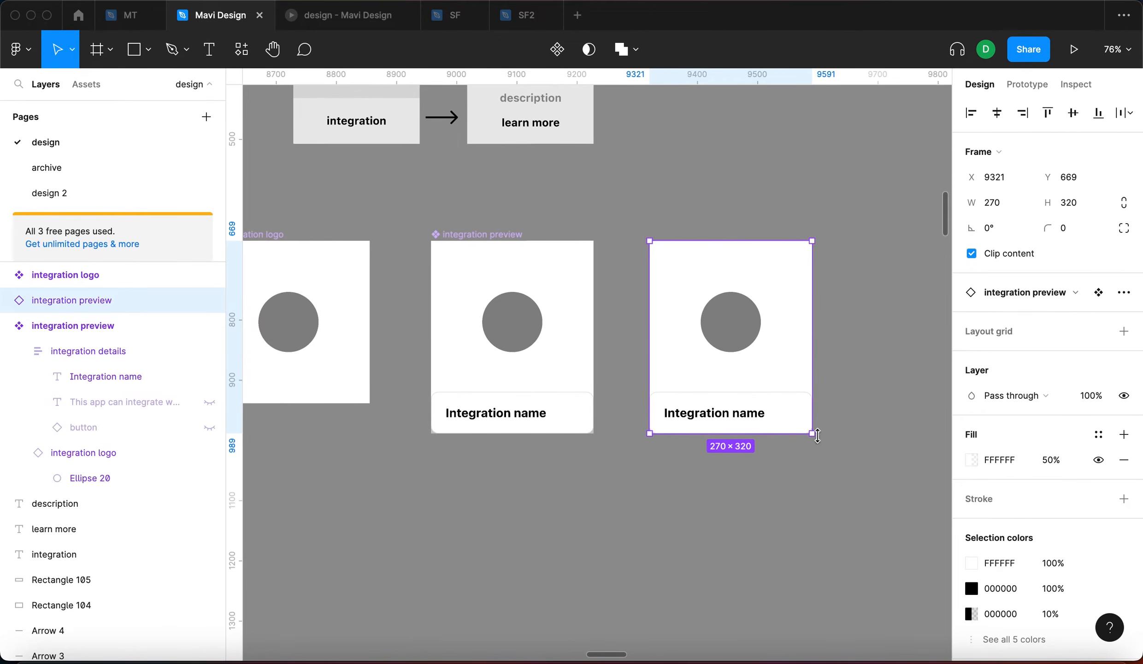
pyautogui.moveTo(811, 433); pyautogui.dragTo(819, 474)
pyautogui.hscroll(-5, 719, 339)
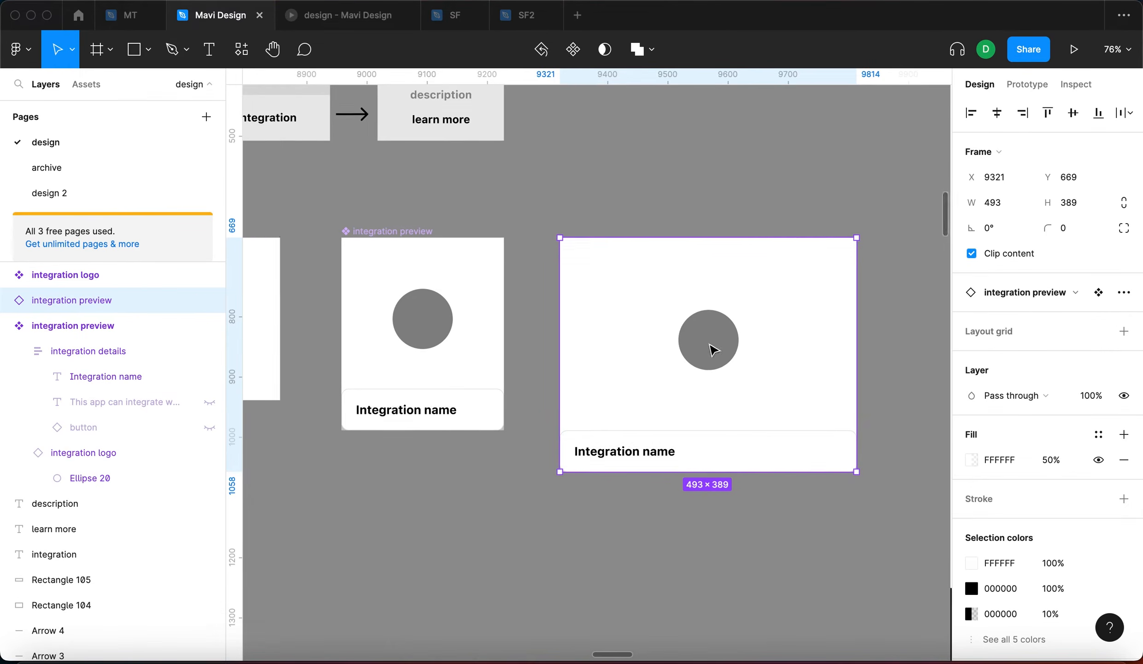
pyautogui.click(812, 444)
pyautogui.click(867, 377)
pyautogui.hscroll(5, 866, 391)
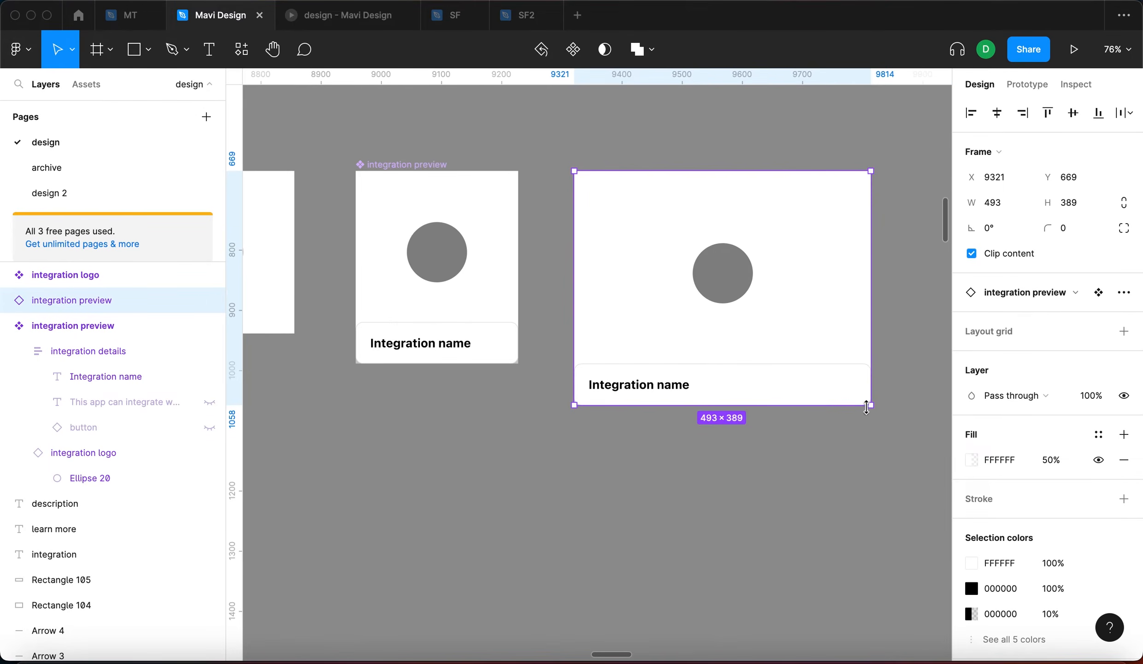
pyautogui.moveTo(795, 382); pyautogui.dragTo(789, 366)
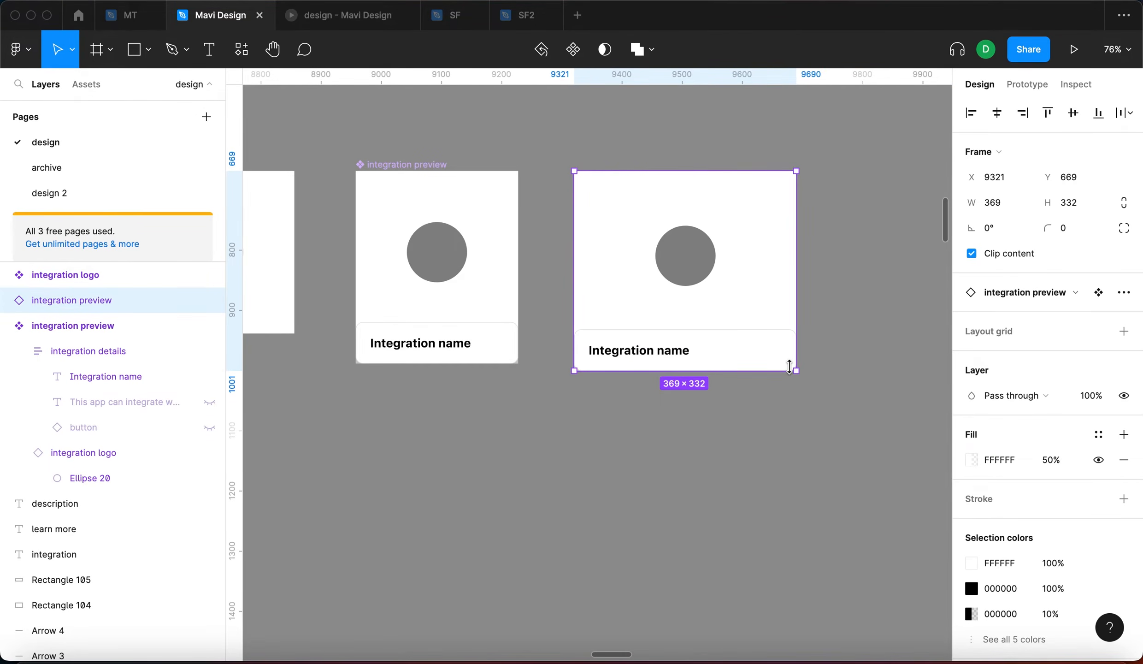
pyautogui.hscroll(-3, 553, 323)
# Hide the integration logo component's white fill, leaving grey card backgrounds
pyautogui.click(327, 286)
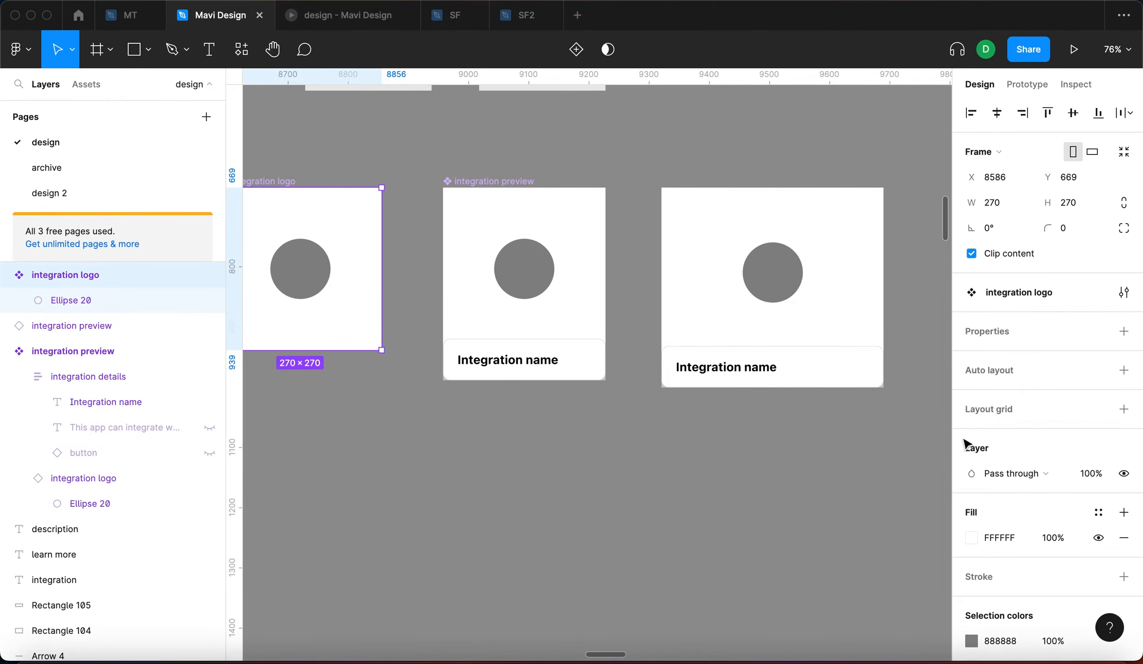
pyautogui.click(1099, 537)
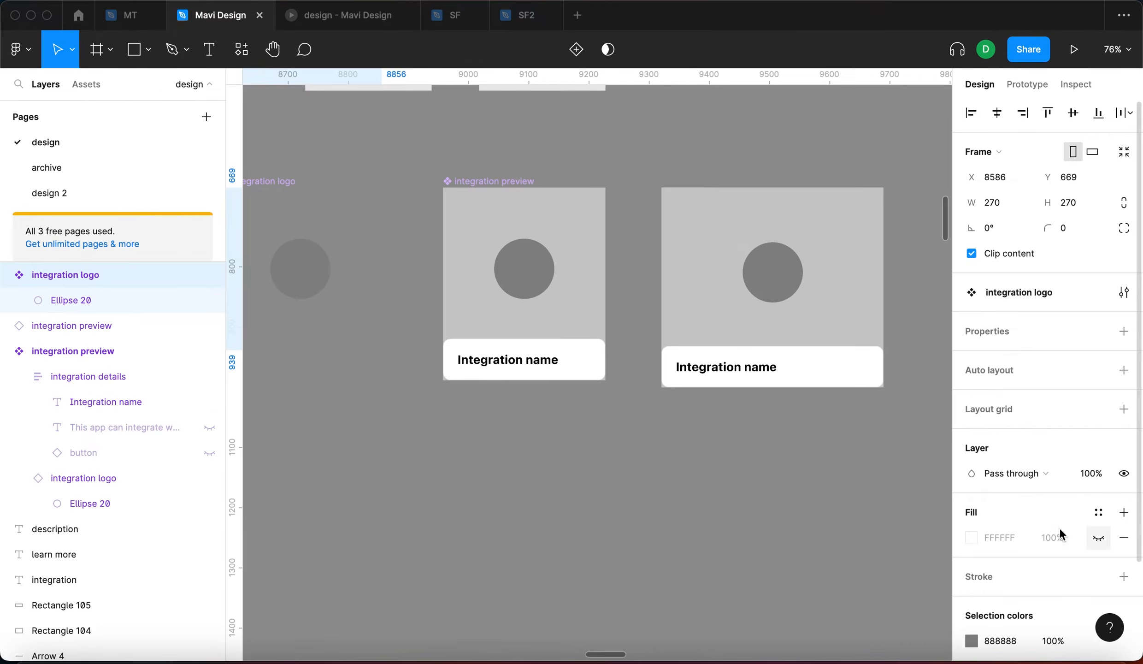
pyautogui.click(516, 421)
pyautogui.hscroll(-1, 519, 331)
pyautogui.scroll(-1, 519, 330)
pyautogui.hscroll(-2, 519, 331)
pyautogui.click(439, 225)
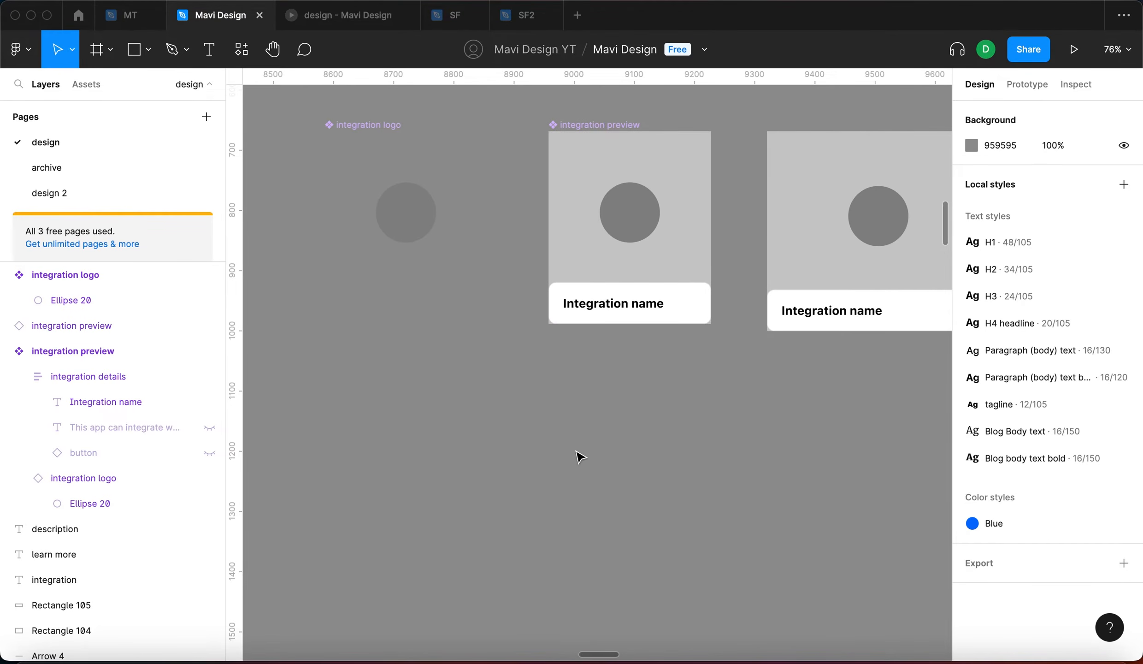
pyautogui.hscroll(4, 489, 447)
pyautogui.click(639, 276)
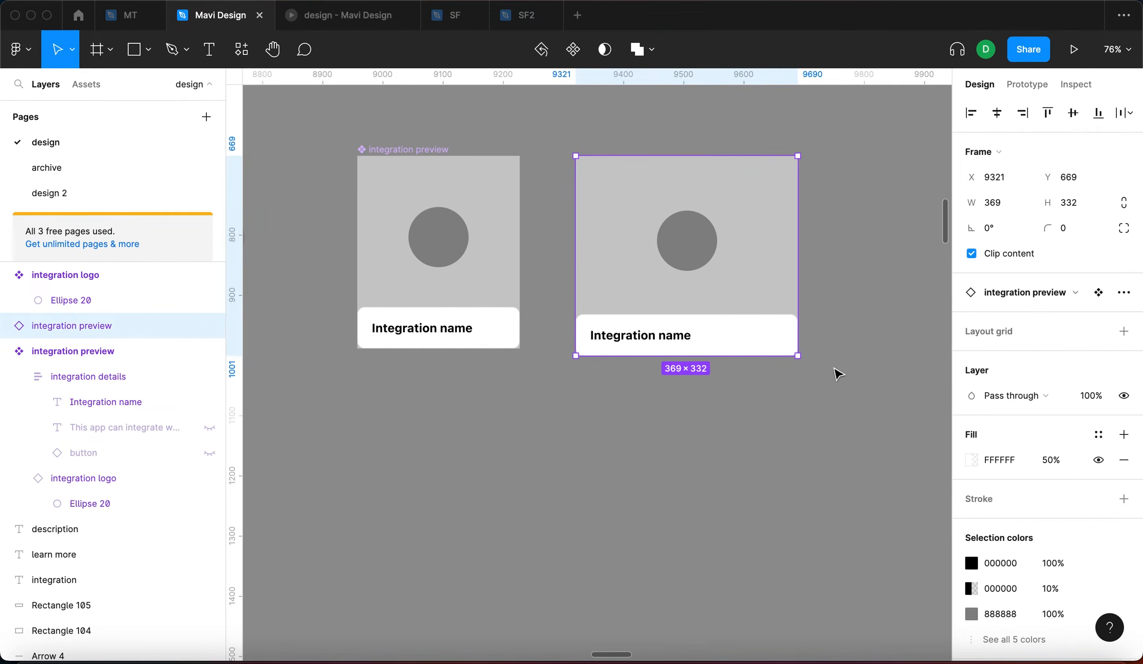
# Stretch the test instance to 482×448, then reset all its changes
pyautogui.moveTo(796, 354); pyautogui.dragTo(866, 426)
pyautogui.press('Escape')
pyautogui.doubleClick(804, 325)
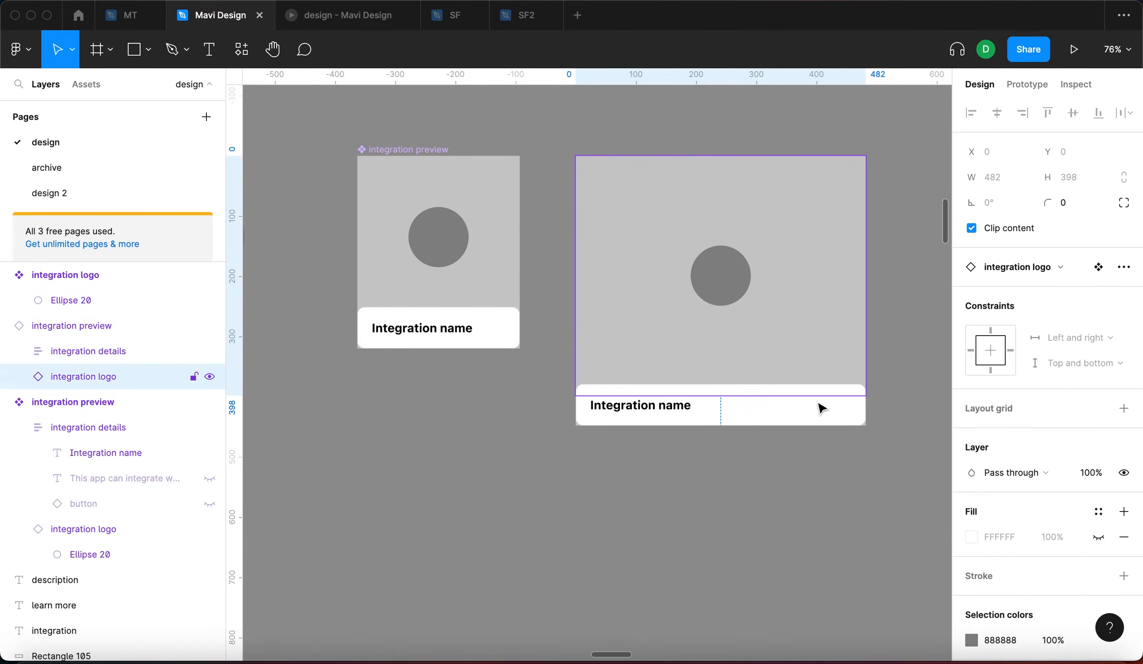
pyautogui.click(557, 405)
pyautogui.hscroll(-1, 567, 405)
pyautogui.click(606, 403)
pyautogui.click(1124, 291)
pyautogui.click(1080, 357)
pyautogui.click(684, 400)
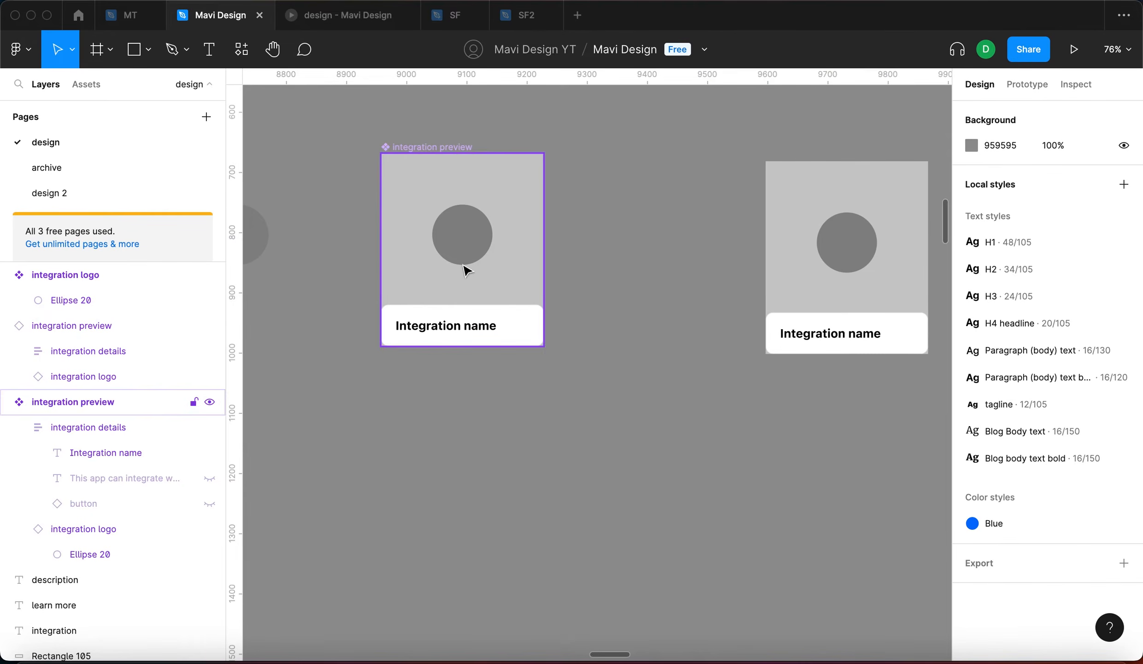
# Set the main integration preview component's corner radius to 12
pyautogui.click(467, 268)
pyautogui.scroll(5, 385, 347)
pyautogui.scroll(5, 478, 332)
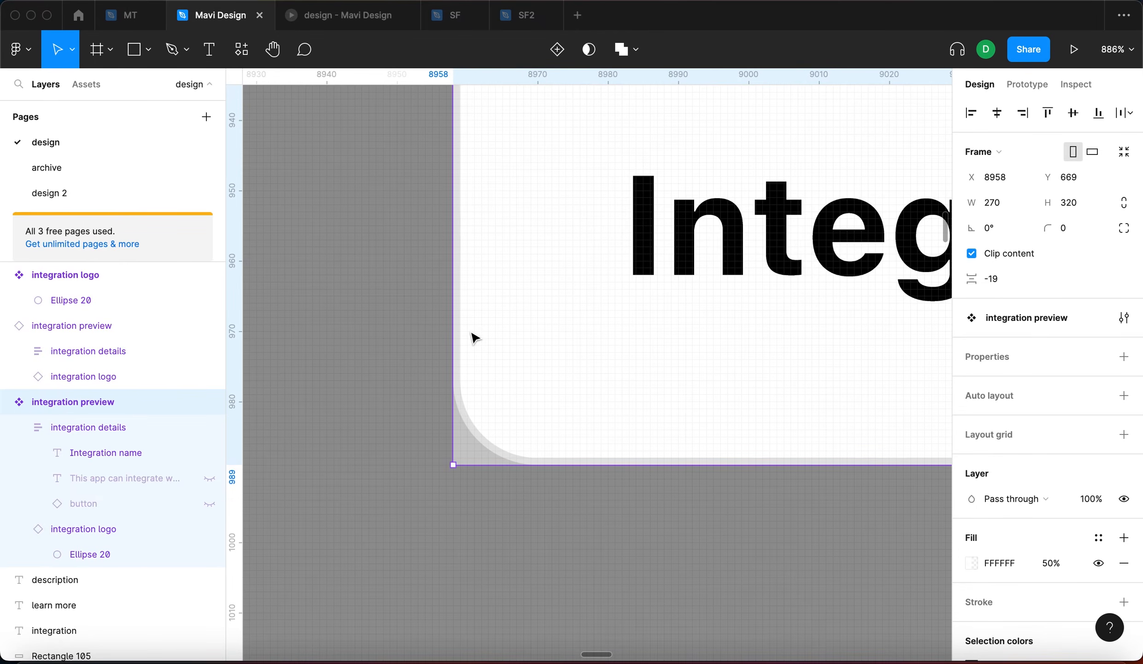
pyautogui.click(489, 355)
pyautogui.click(638, 398)
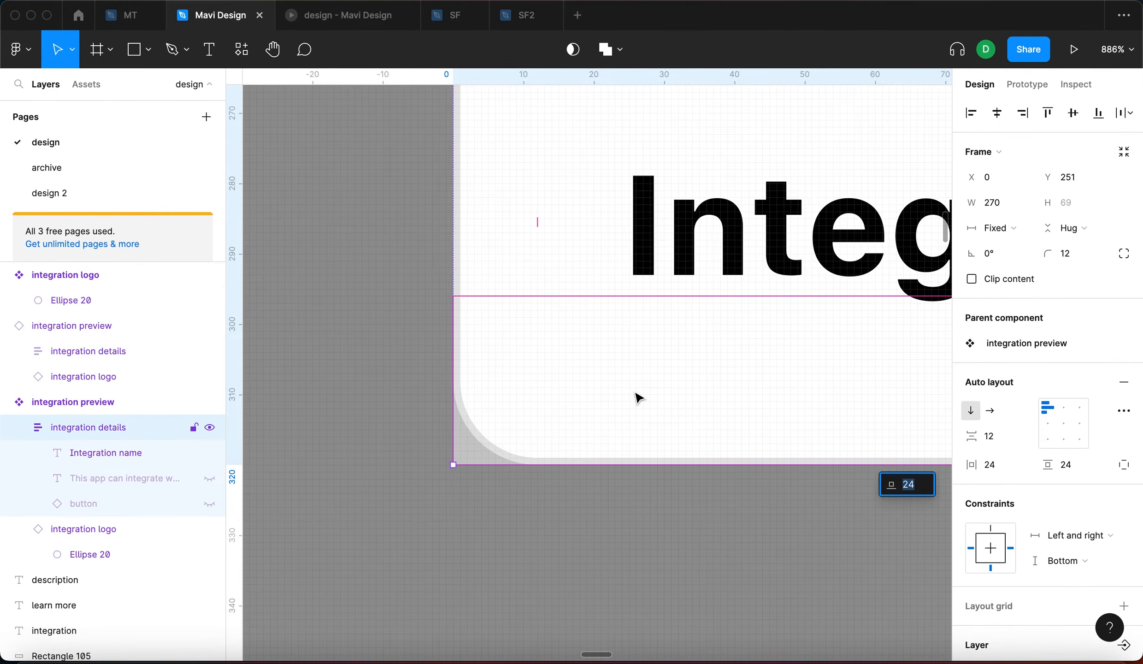
pyautogui.scroll(-5, 639, 398)
pyautogui.scroll(5, 738, 369)
pyautogui.hotkey('shift', 'Return')
pyautogui.click(1077, 233)
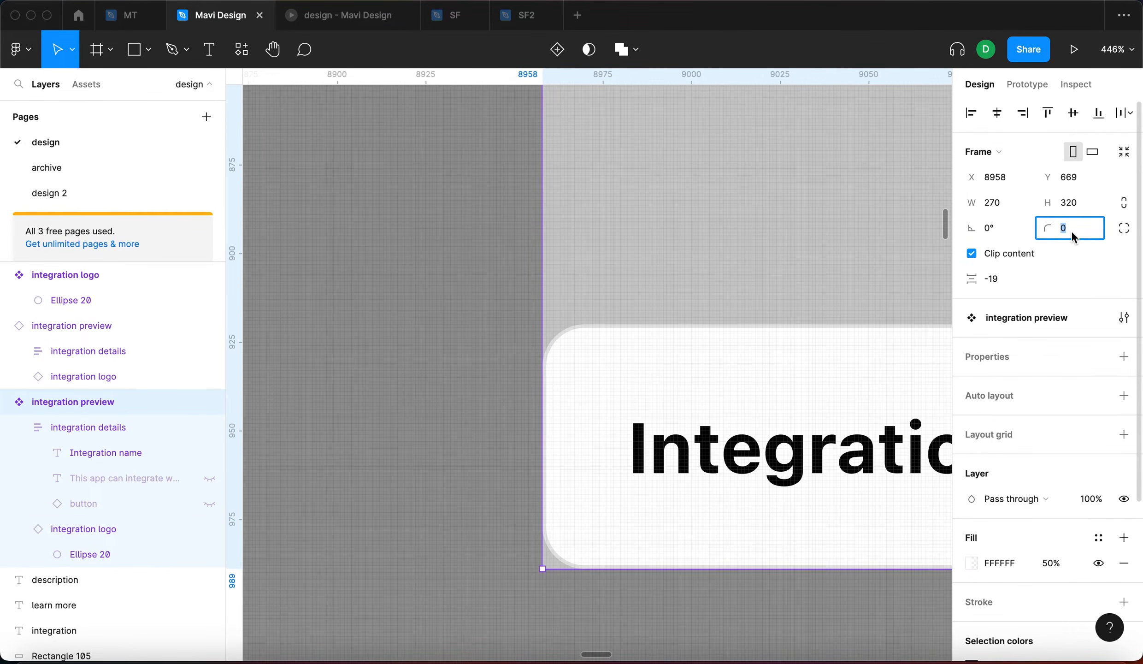
pyautogui.write('12')
pyautogui.press('Return')
pyautogui.click(459, 414)
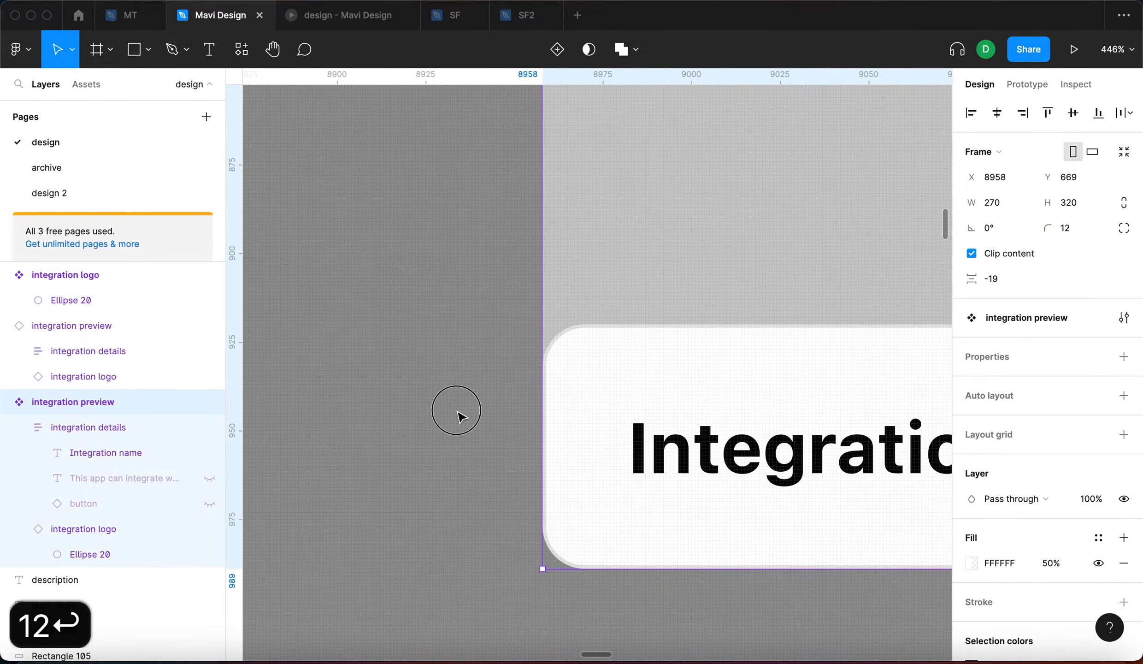
# Copy the details panel's faint outline and paste it onto the whole preview card
pyautogui.scroll(-3, 461, 417)
pyautogui.scroll(-2, 460, 416)
pyautogui.scroll(-2, 461, 417)
pyautogui.doubleClick(771, 386)
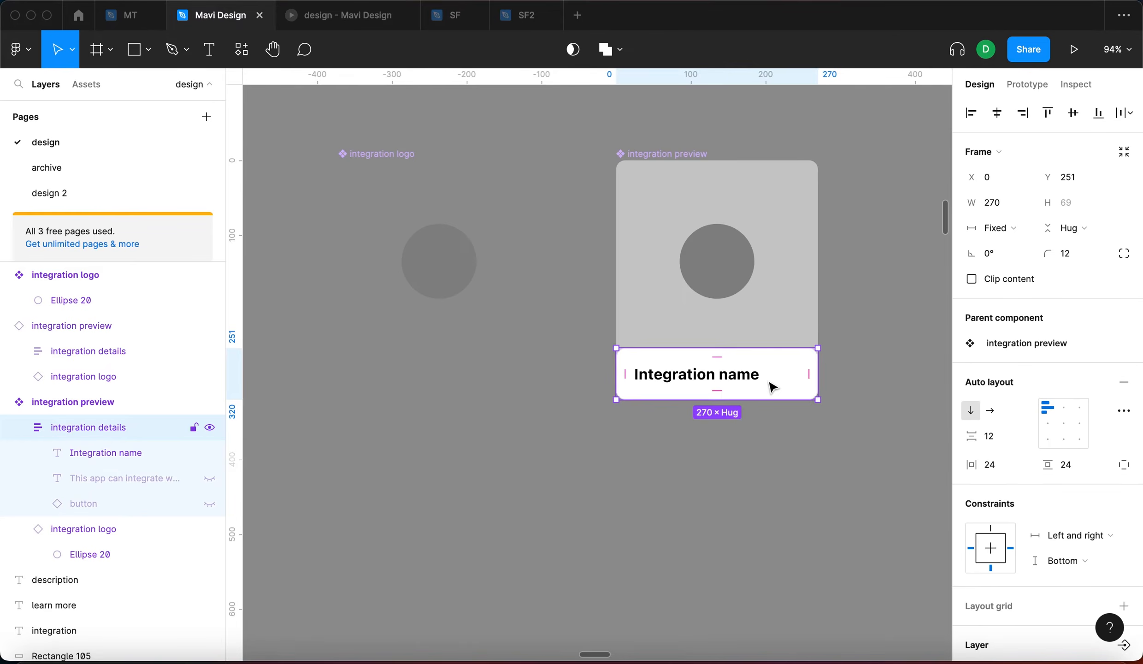
pyautogui.hscroll(2, 799, 378)
pyautogui.scroll(4, 799, 378)
pyautogui.scroll(1, 727, 354)
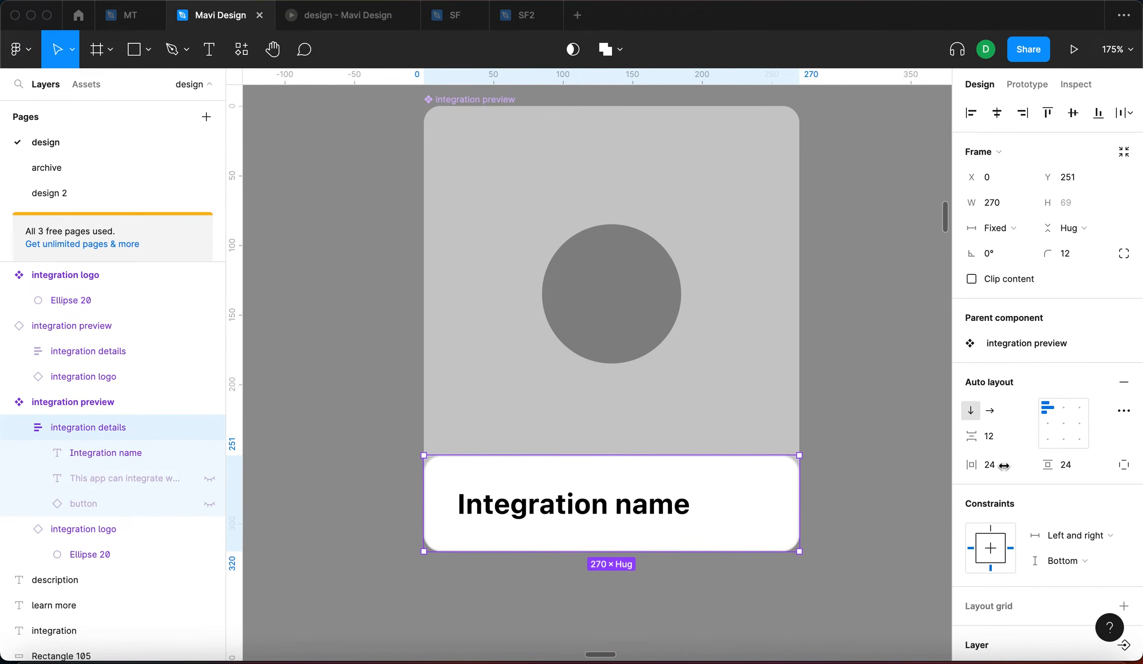
pyautogui.scroll(-10, 1004, 465)
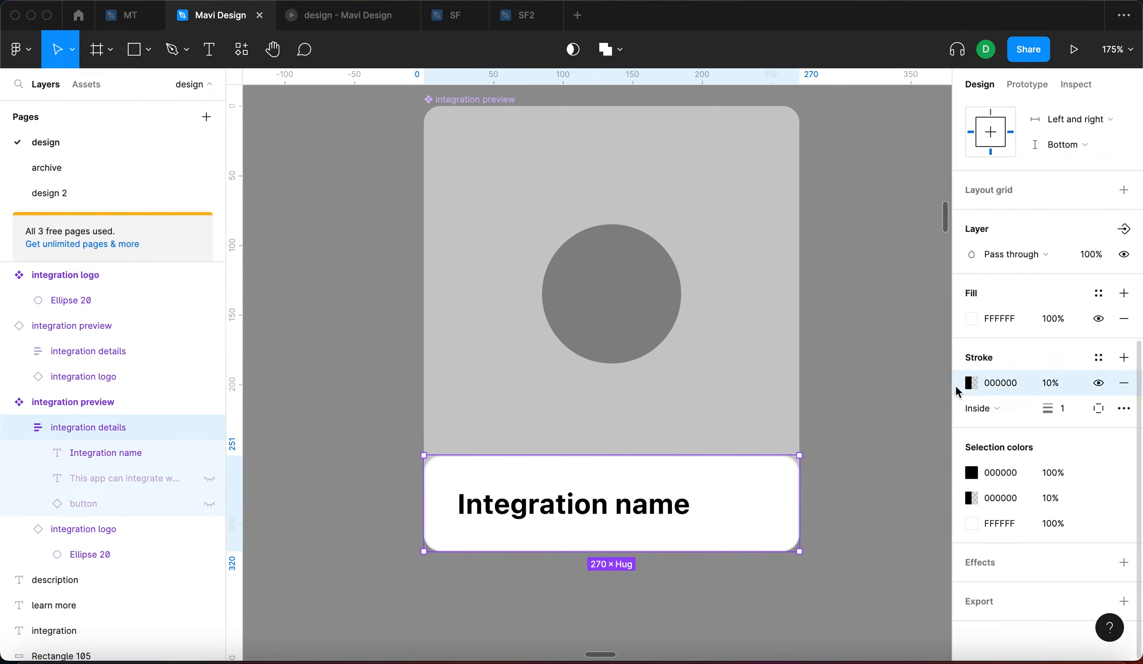
pyautogui.press('super+c')
pyautogui.press('super+c')
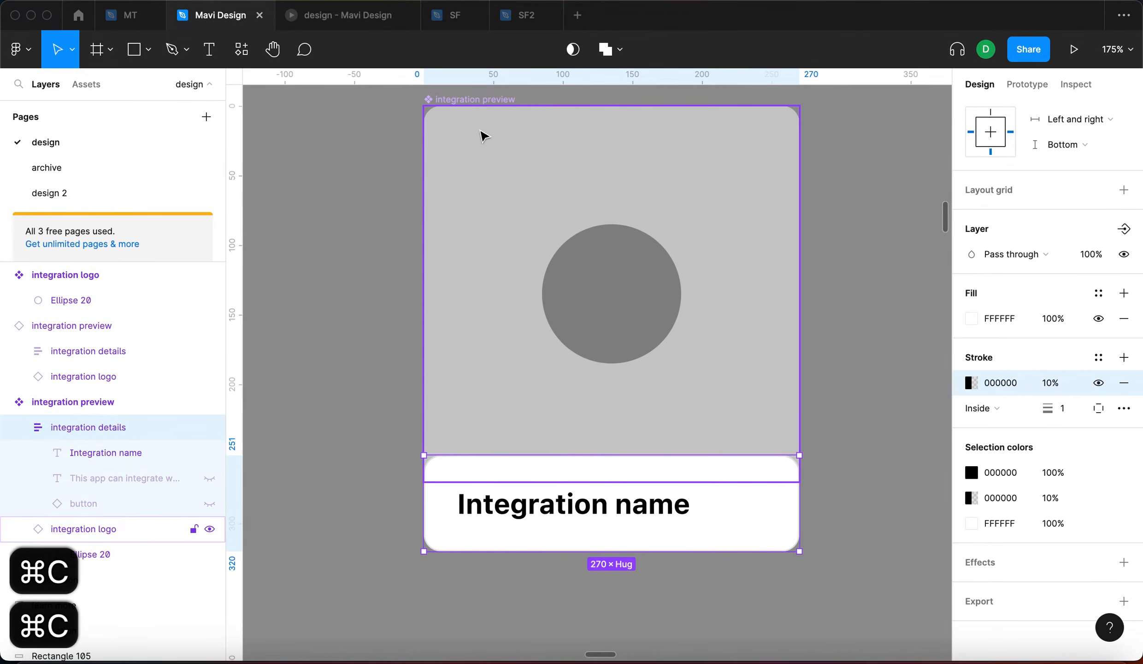
pyautogui.click(485, 100)
pyautogui.press('super+v')
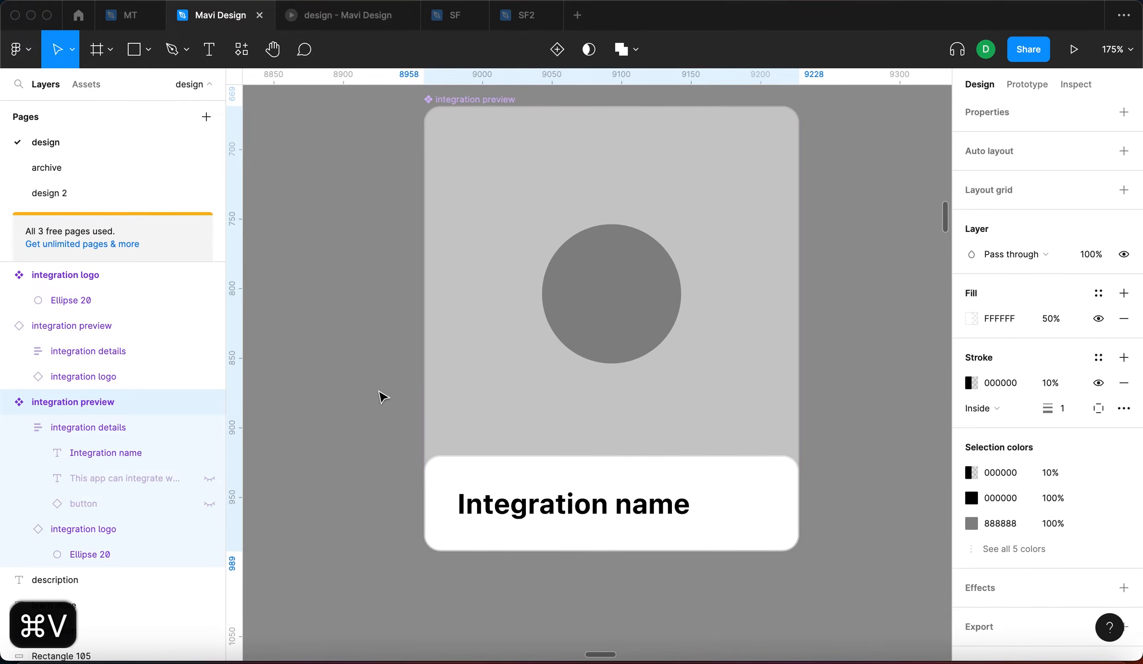
pyautogui.click(332, 436)
# Place a 270×320 preview instance in the integrations frame at X 144, Y 284
pyautogui.scroll(5, 438, 517)
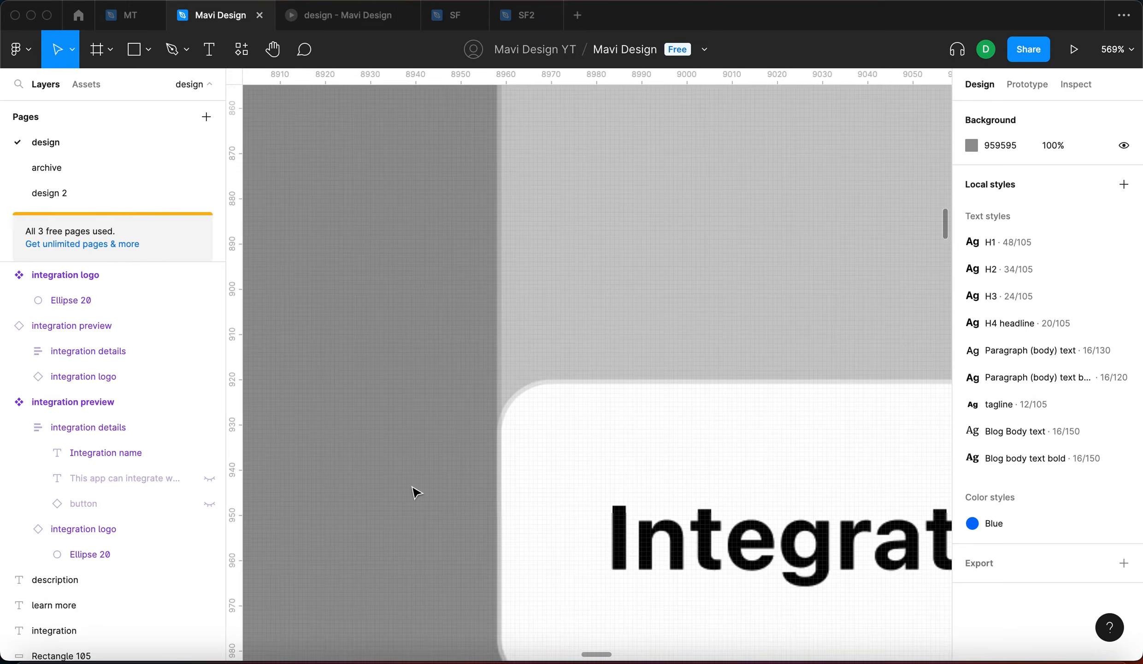
pyautogui.scroll(-5, 534, 314)
pyautogui.click(828, 401)
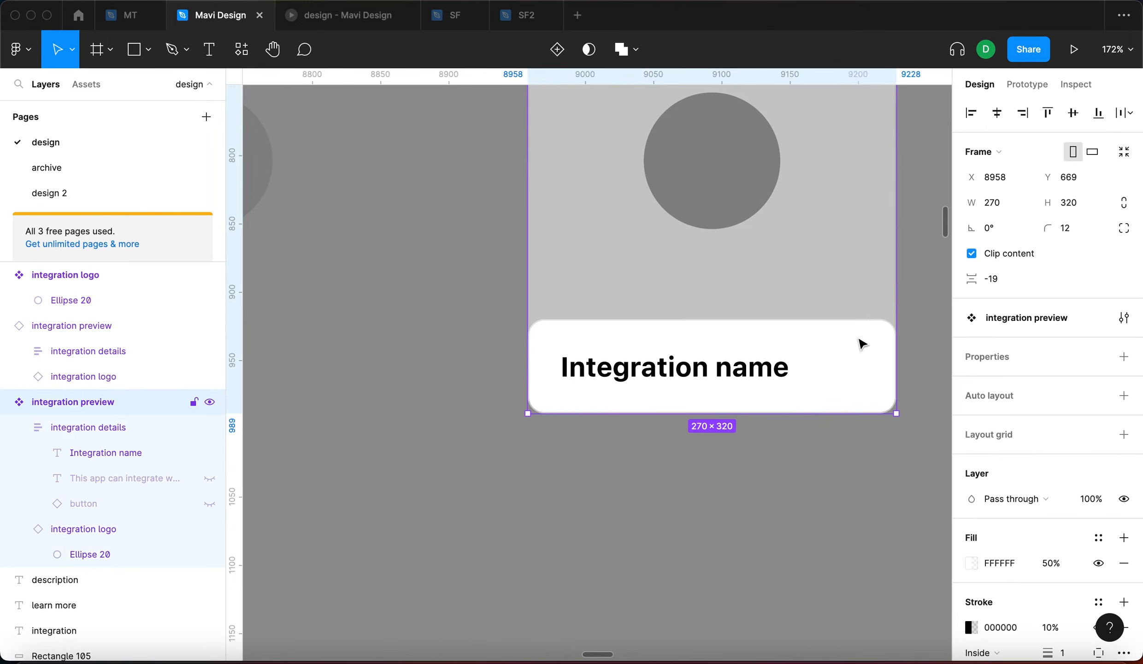
pyautogui.doubleClick(863, 340)
pyautogui.scroll(-5, 784, 519)
pyautogui.click(784, 518)
pyautogui.doubleClick(795, 448)
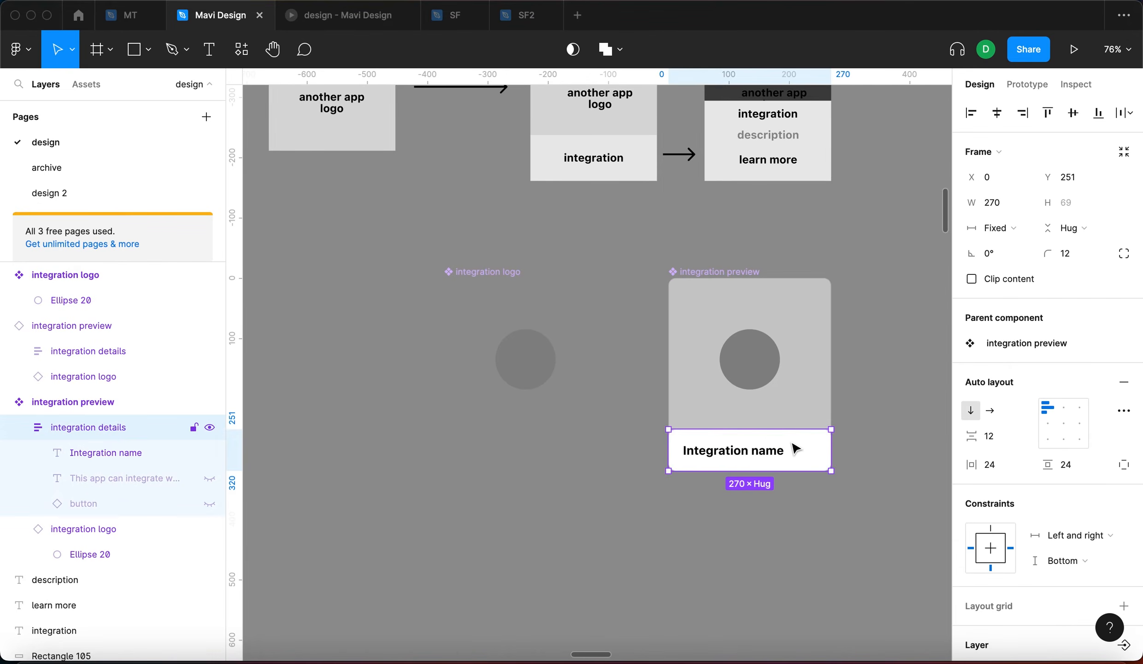
pyautogui.scroll(-3, 1070, 485)
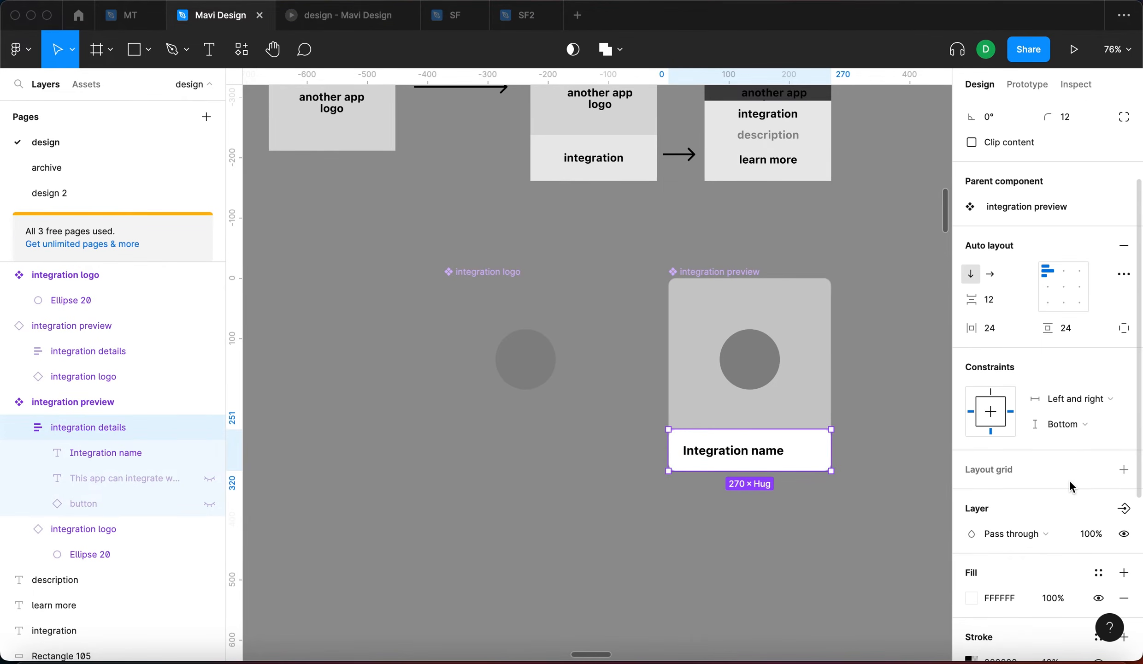
pyautogui.scroll(-3, 1126, 534)
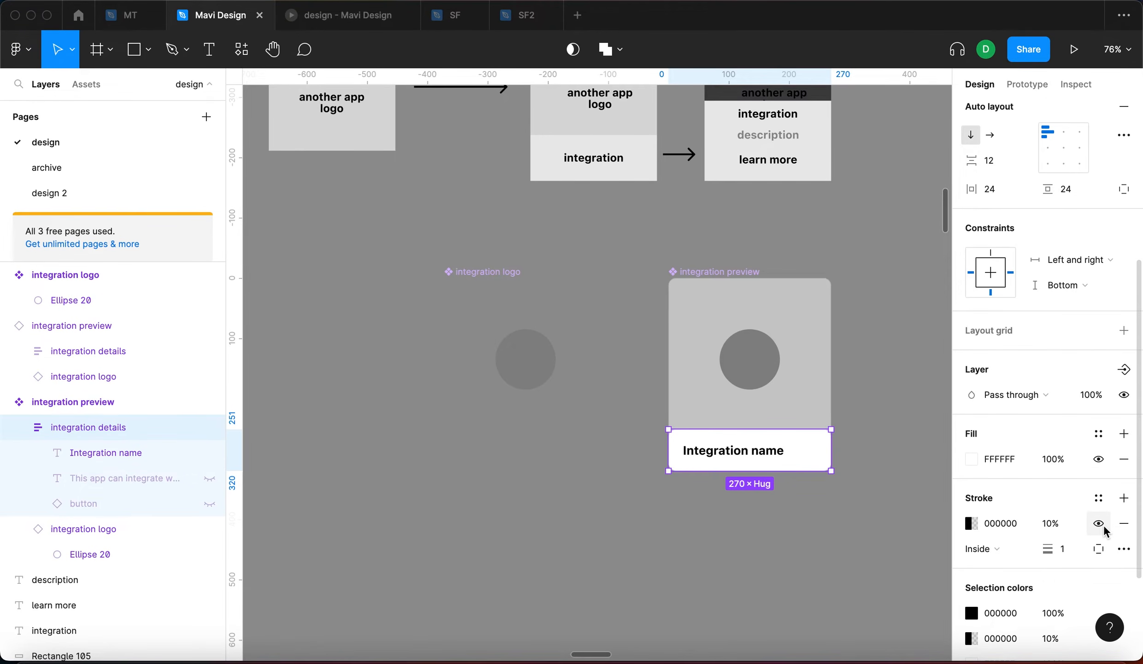
pyautogui.moveTo(879, 461); pyautogui.dragTo(760, 393)
pyautogui.moveTo(536, 311); pyautogui.dragTo(820, 283)
# Hide the layout grid and stretch the placed preview card taller
pyautogui.moveTo(548, 349); pyautogui.dragTo(408, 370)
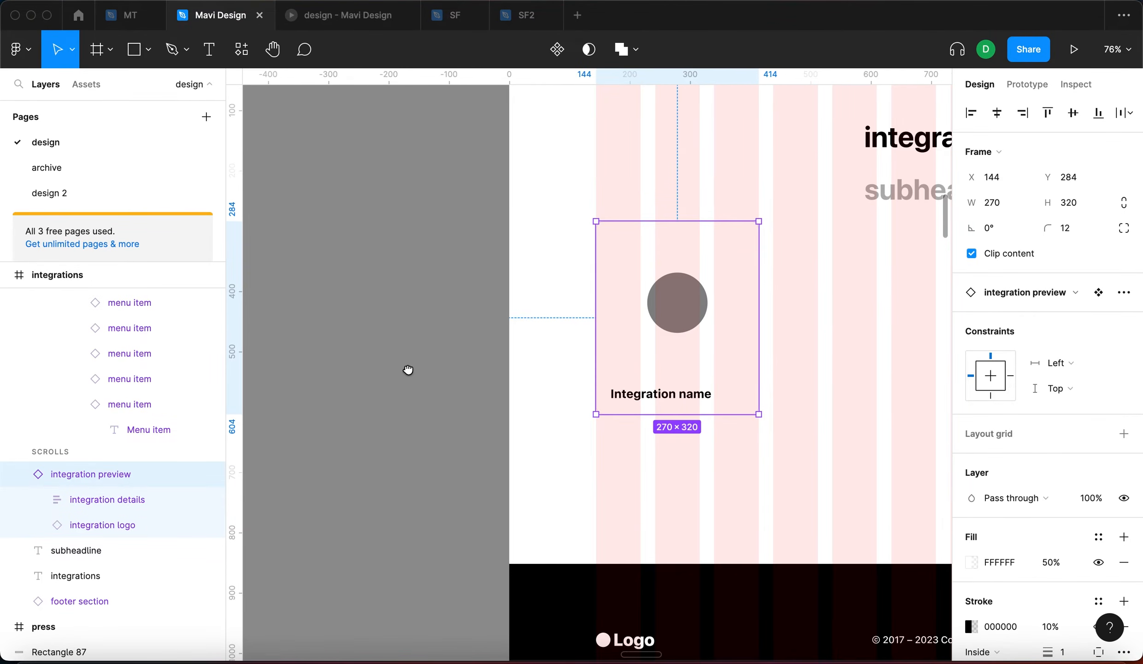
pyautogui.hotkey('shift', 'g')
pyautogui.click(417, 370)
pyautogui.click(733, 401)
pyautogui.moveTo(760, 414)
pyautogui.mouseDown()
pyautogui.moveTo(840, 459)
pyautogui.moveTo(801, 393)
pyautogui.moveTo(759, 432)
pyautogui.mouseUp()
pyautogui.scroll(-5, 760, 433)
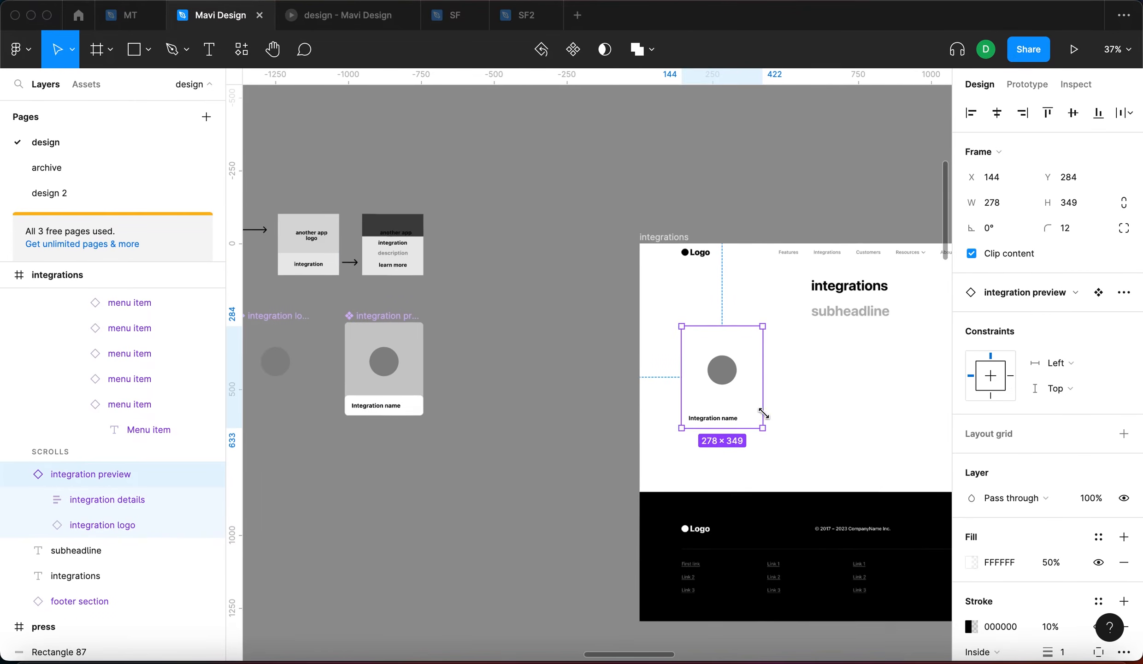
# Re-enable the logo component's fill as black at 1% opacity
pyautogui.click(395, 364)
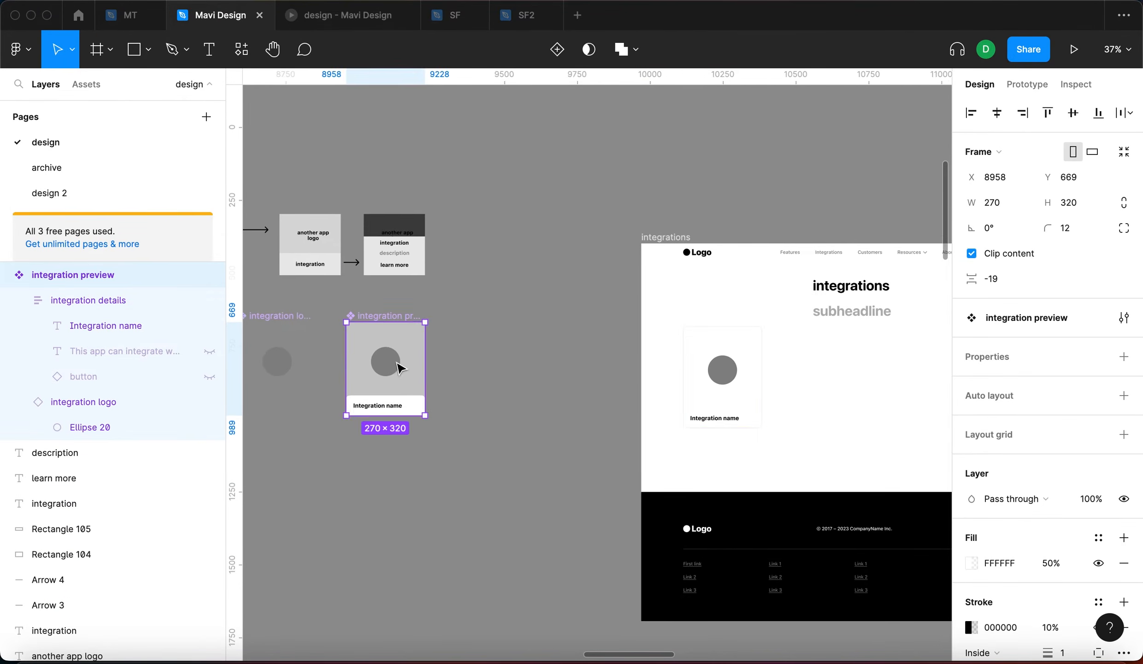
pyautogui.hscroll(-5, 415, 362)
pyautogui.click(459, 358)
pyautogui.click(1098, 537)
pyautogui.click(1010, 538)
pyautogui.write('0')
pyautogui.press('Return')
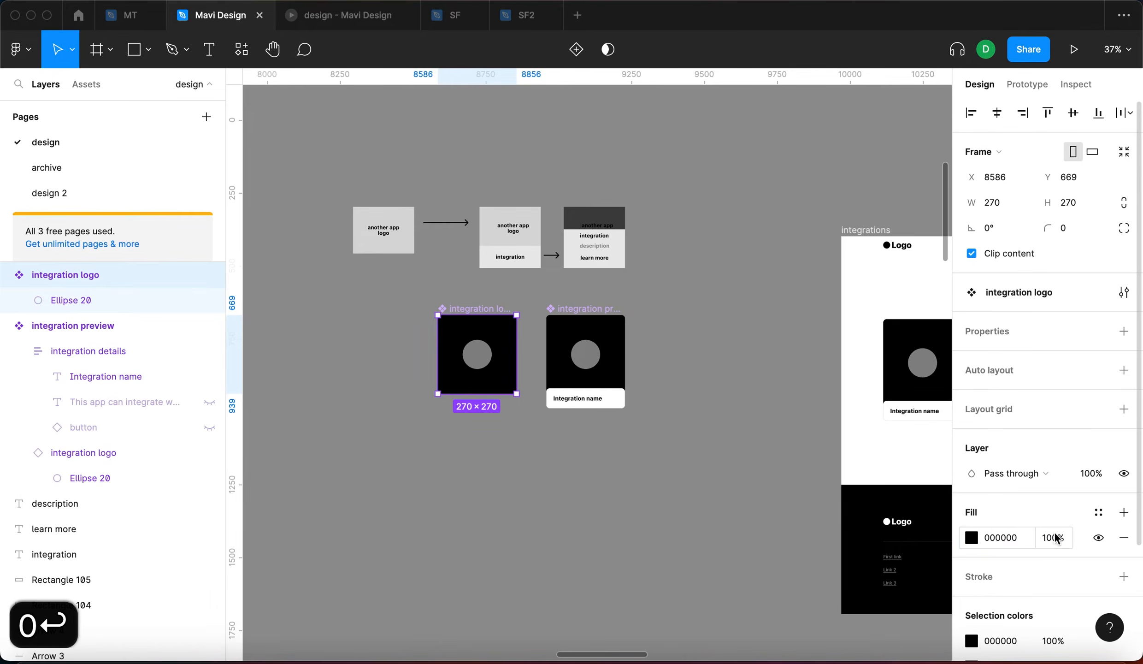
pyautogui.click(1054, 537)
pyautogui.hotkey('shift', 'Down')
pyautogui.hotkey('shift', 'Down')
pyautogui.hotkey('shift', 'Down')
pyautogui.hotkey('shift', 'Down')
pyautogui.hotkey('shift', 'Down')
pyautogui.hotkey('shift', 'Down')
pyautogui.hotkey('shift', 'Down')
pyautogui.hotkey('shift', 'Down')
pyautogui.hotkey('shift', 'Down')
pyautogui.hotkey('shift', 'Down')
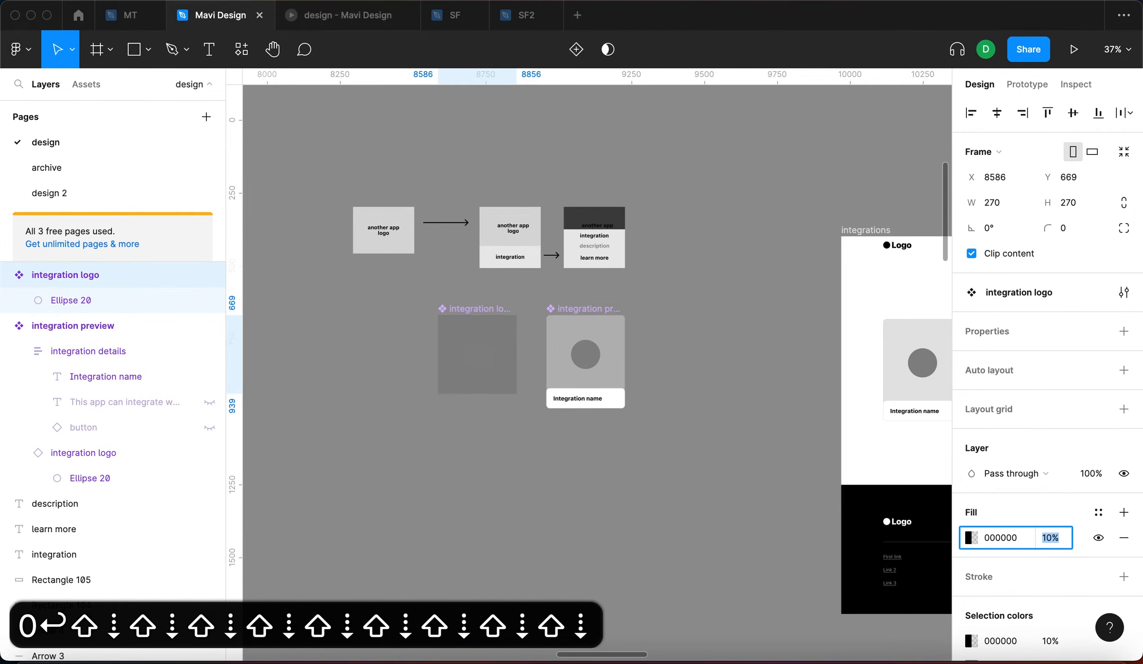
pyautogui.press('Up')
pyautogui.press('Up')
pyautogui.press('Return')
pyautogui.click(676, 503)
# Resize the integration card on the integrations page to 392×313
pyautogui.scroll(5, 664, 438)
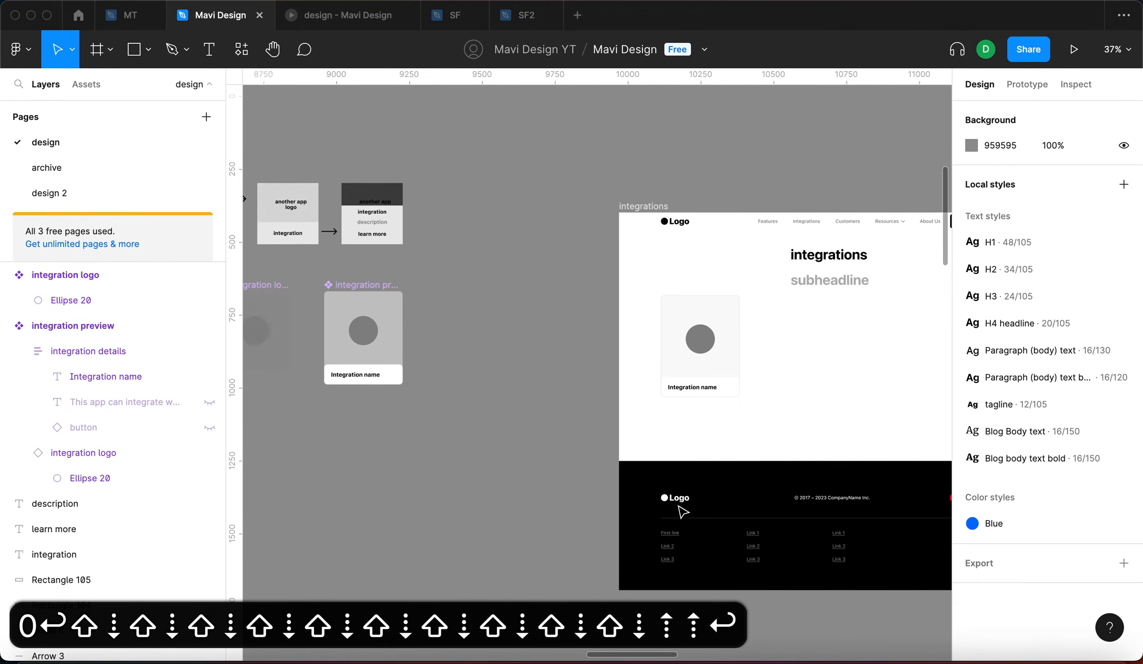
pyautogui.click(654, 375)
pyautogui.moveTo(669, 428); pyautogui.dragTo(769, 446)
pyautogui.click(769, 446)
pyautogui.click(689, 362)
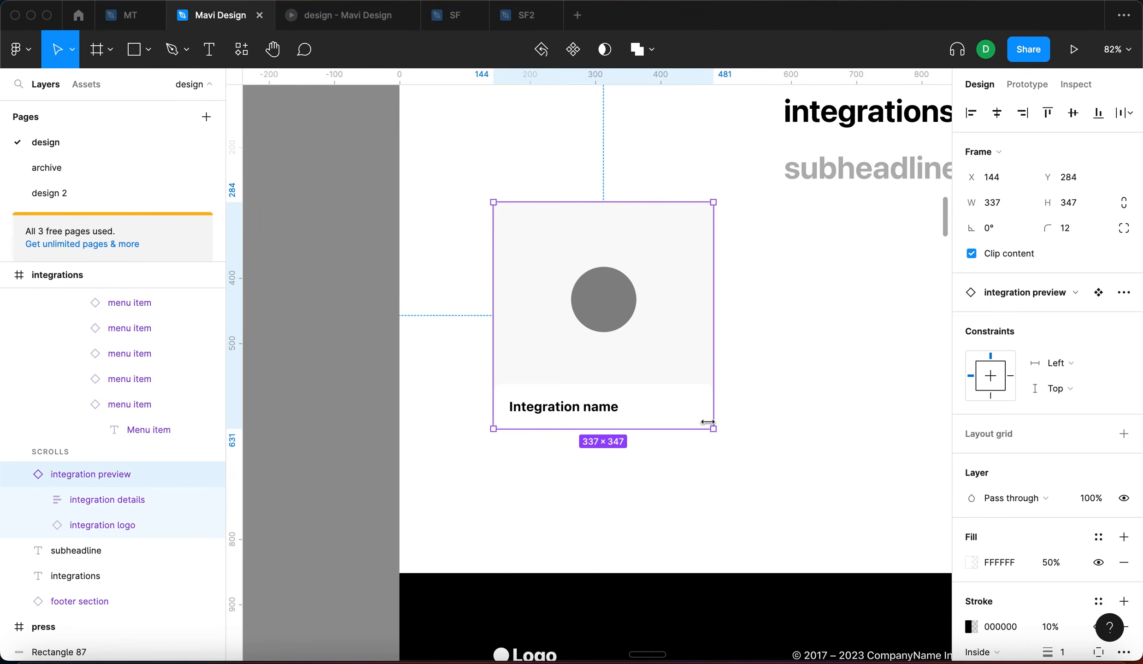
pyautogui.moveTo(718, 388); pyautogui.dragTo(770, 374)
pyautogui.click(834, 502)
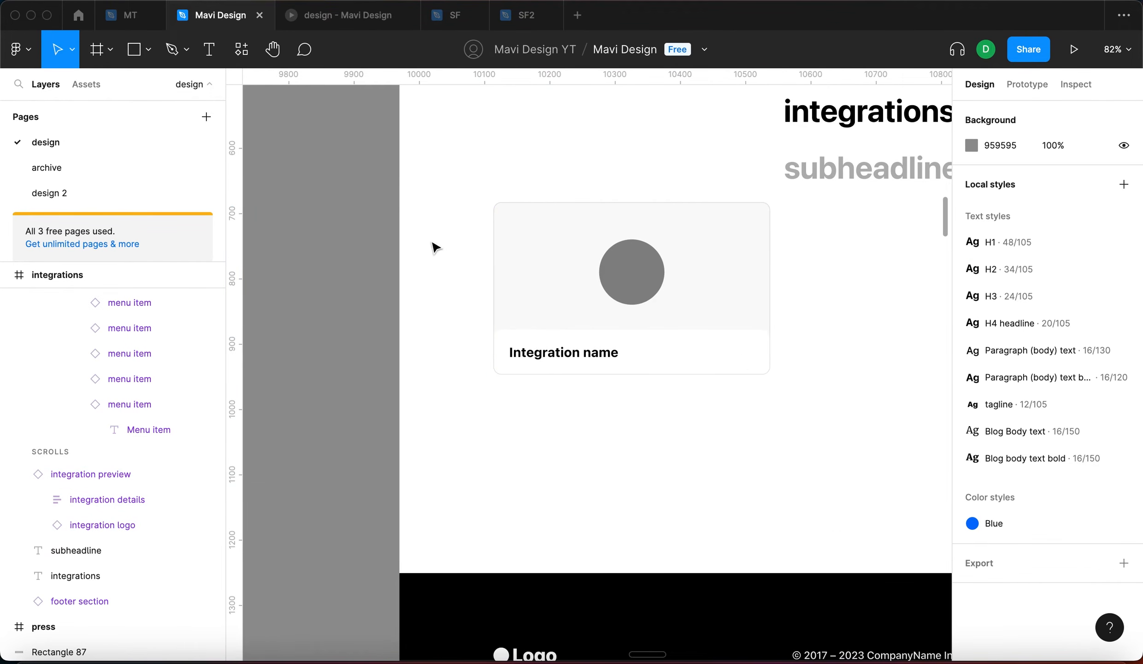
pyautogui.click(582, 362)
pyautogui.moveTo(767, 372); pyautogui.dragTo(750, 405)
pyautogui.click(700, 502)
# Select the main integration preview component, 270×320 at X 8958, Y 669
pyautogui.moveTo(492, 455); pyautogui.dragTo(613, 453)
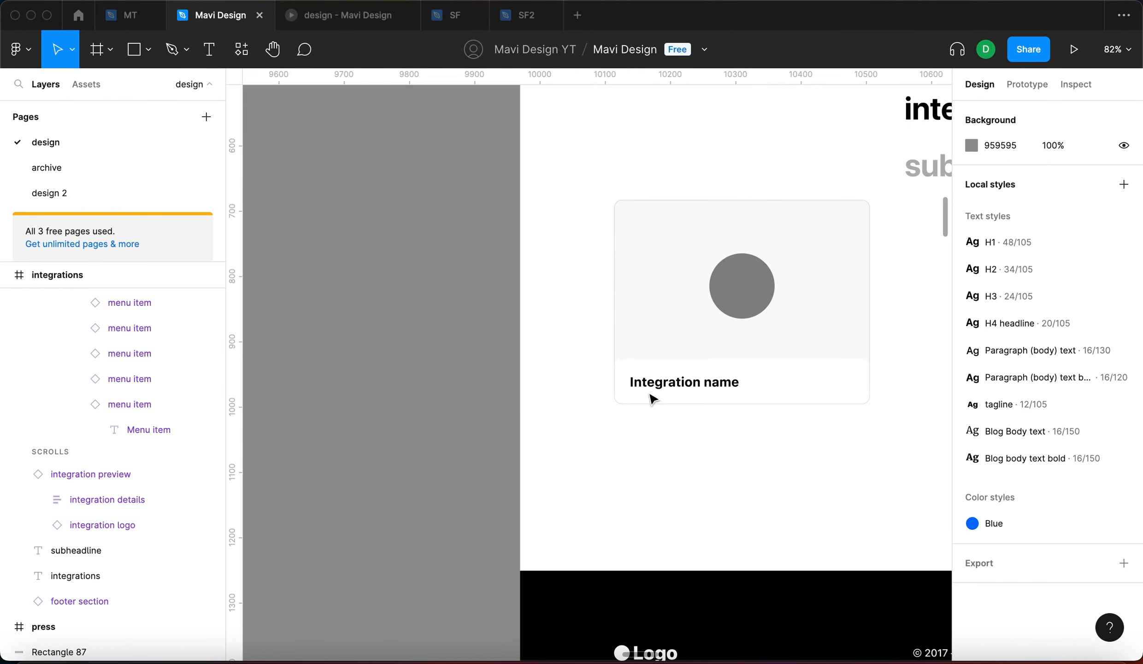
pyautogui.scroll(-6, 491, 431)
pyautogui.scroll(6, 702, 324)
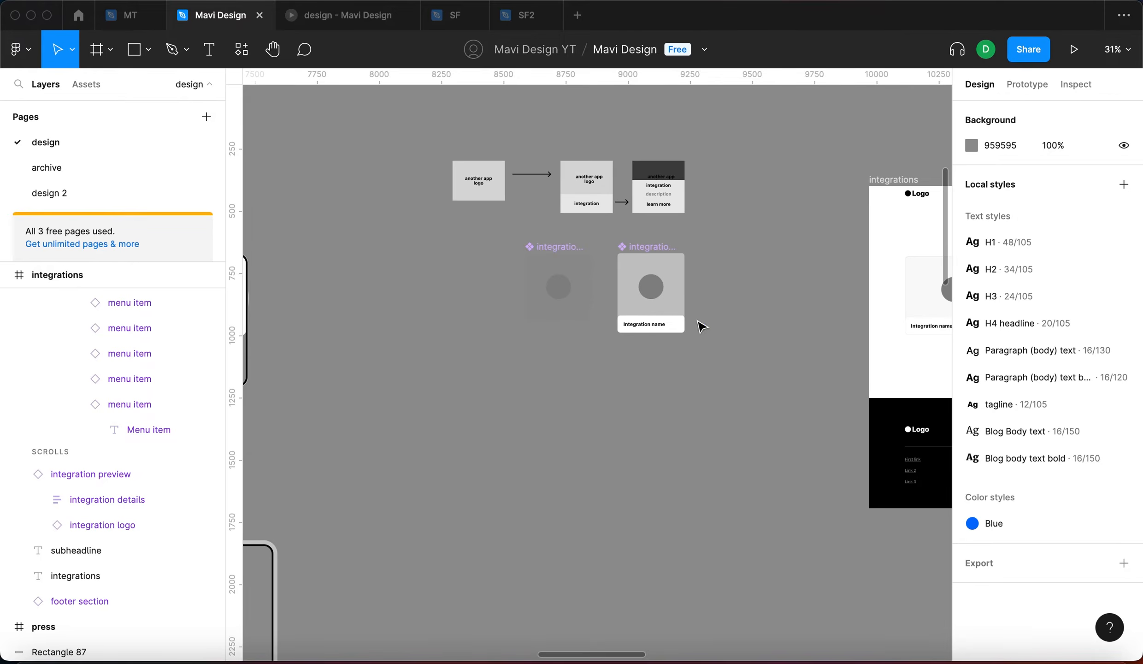
pyautogui.scroll(2, 678, 303)
pyautogui.click(535, 217)
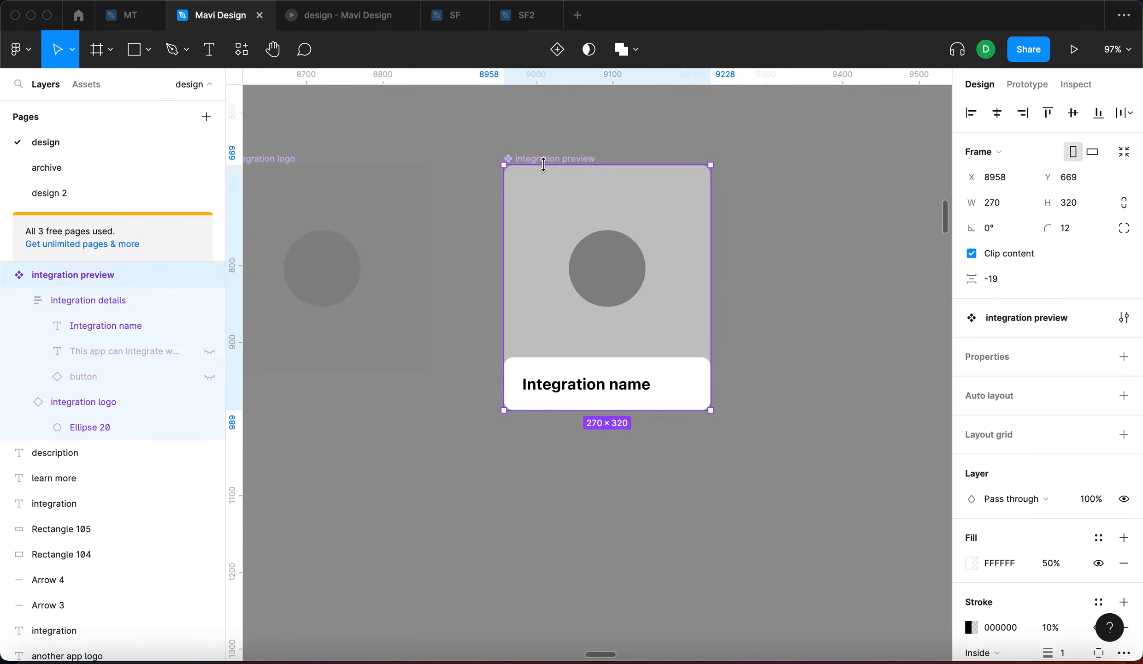
pyautogui.click(776, 297)
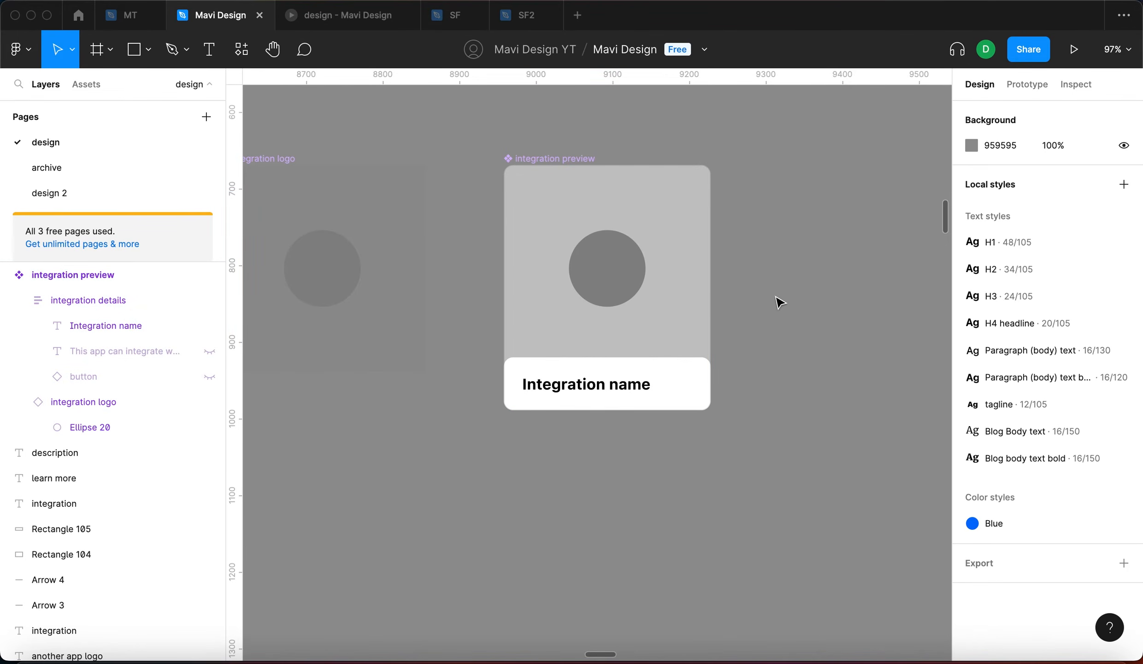
pyautogui.click(659, 259)
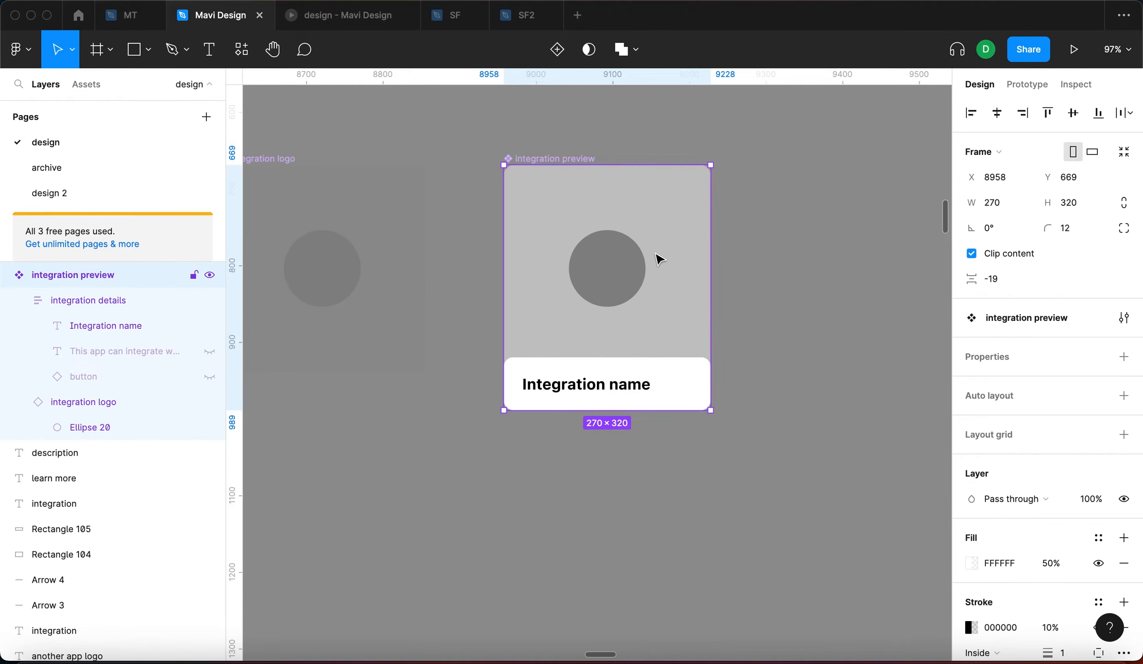
pyautogui.hscroll(-1, 659, 259)
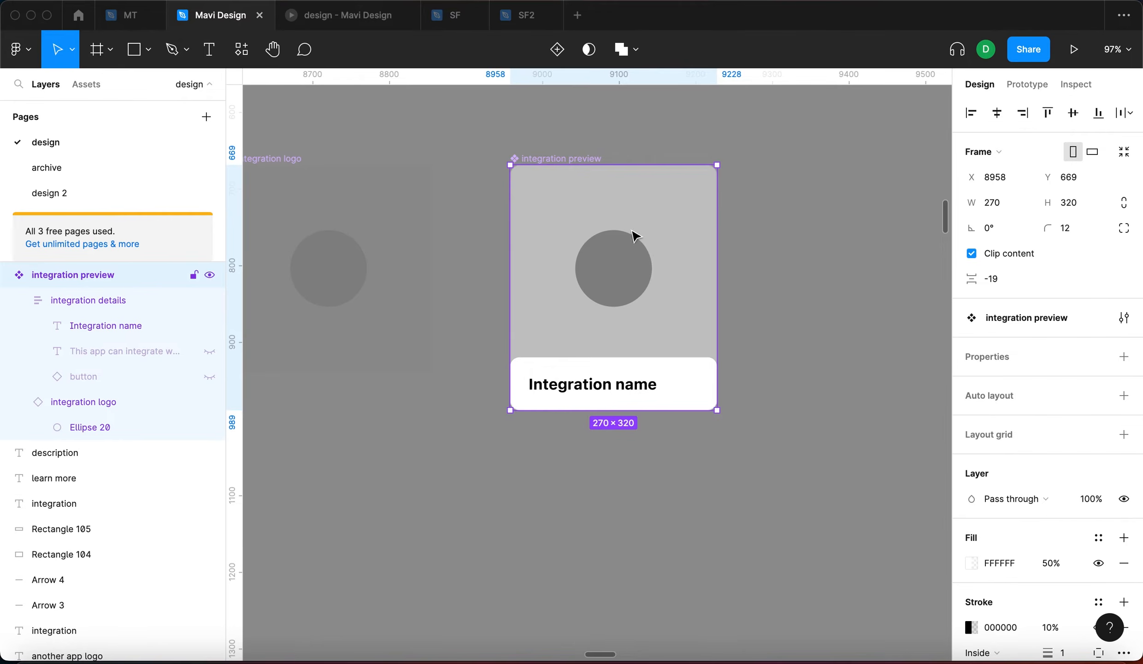
# Add Variant2 to the card component, adding then removing auto layout on the set
pyautogui.click(558, 49)
pyautogui.press('Escape')
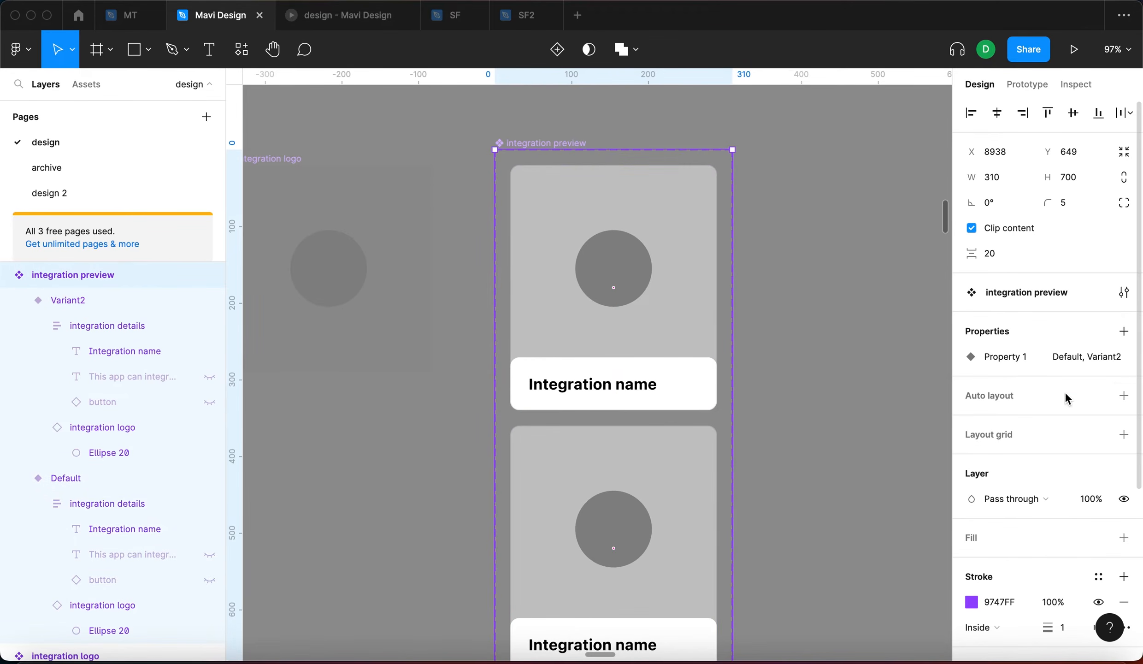
pyautogui.click(1124, 395)
pyautogui.click(993, 427)
pyautogui.click(737, 138)
pyautogui.click(541, 144)
pyautogui.click(1124, 396)
pyautogui.hscroll(3, 756, 462)
# Unhide the description text and Learn more link in Variant2's integration details
pyautogui.click(768, 317)
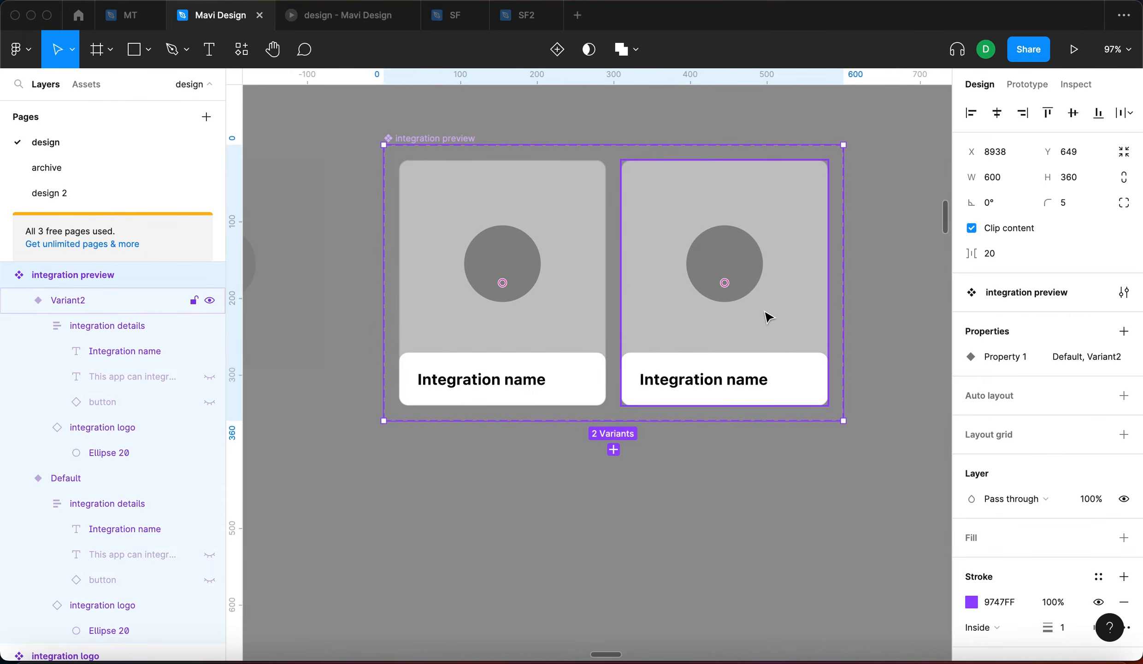
pyautogui.click(767, 317)
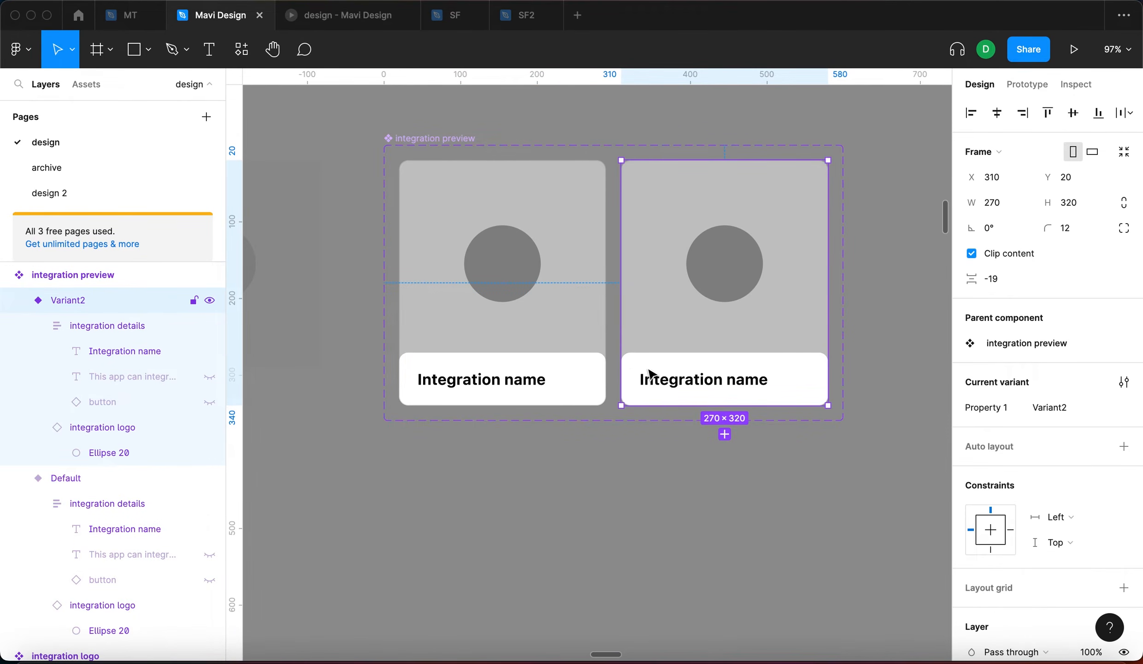
pyautogui.click(802, 380)
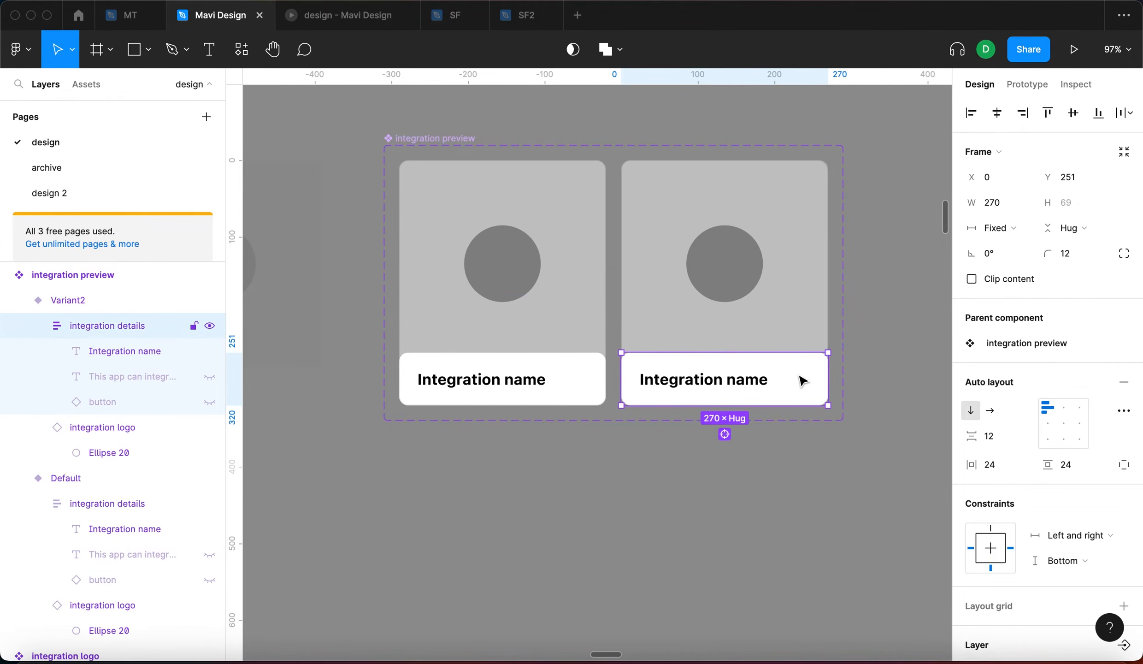
pyautogui.click(210, 377)
pyautogui.click(210, 402)
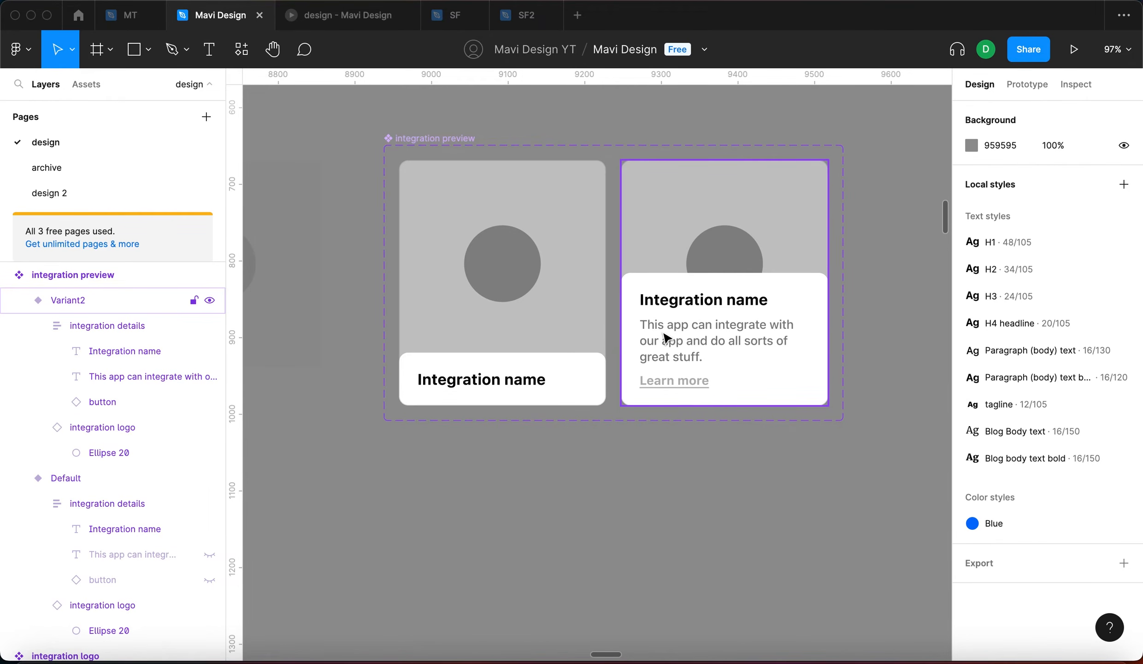
pyautogui.scroll(3, 744, 480)
pyautogui.hscroll(2, 745, 480)
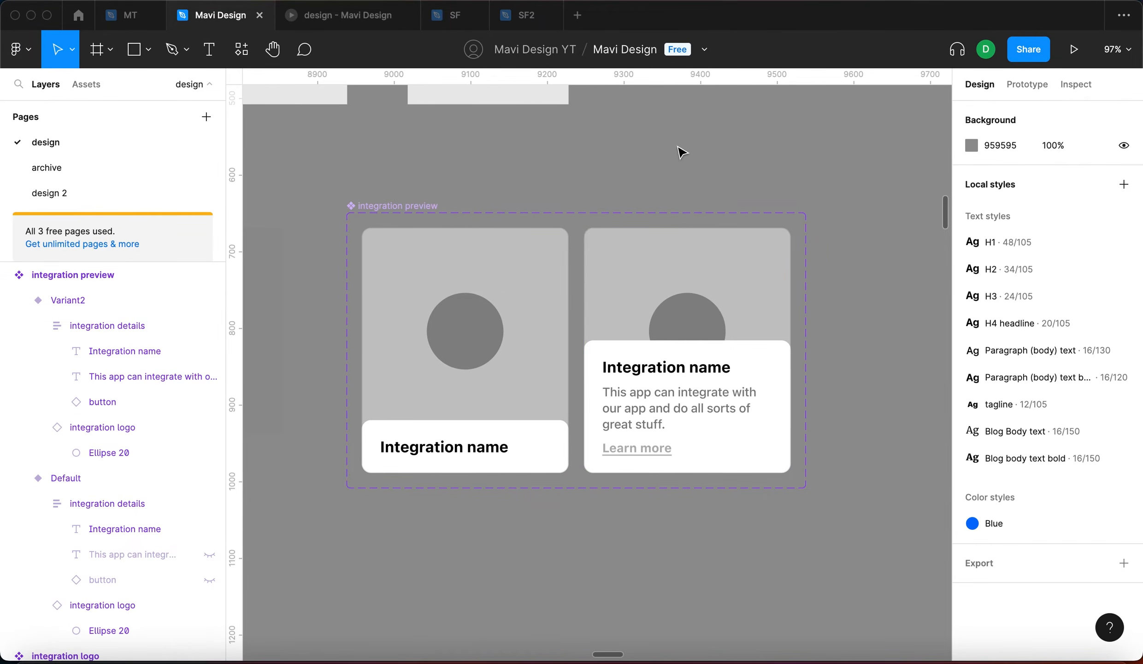
# Alt-drag a copy of the dark rectangle from the logo diagram beside it
pyautogui.scroll(10, 682, 152)
pyautogui.hscroll(-5, 681, 152)
pyautogui.click(615, 286)
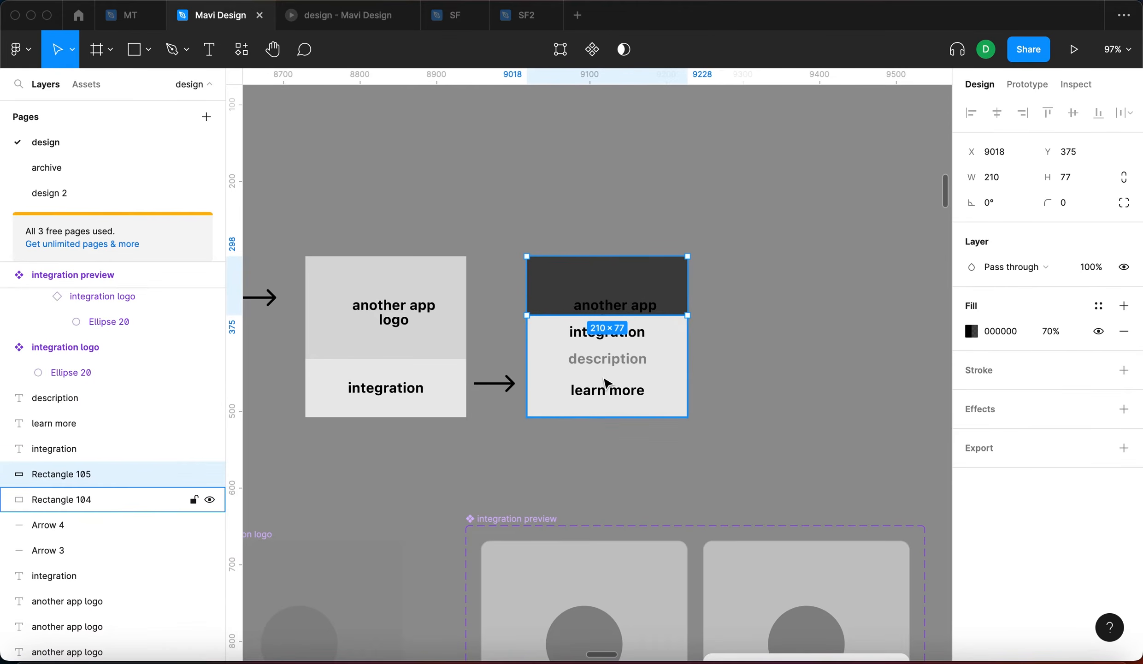
pyautogui.scroll(-7, 842, 407)
pyautogui.moveTo(777, 260); pyautogui.dragTo(729, 308)
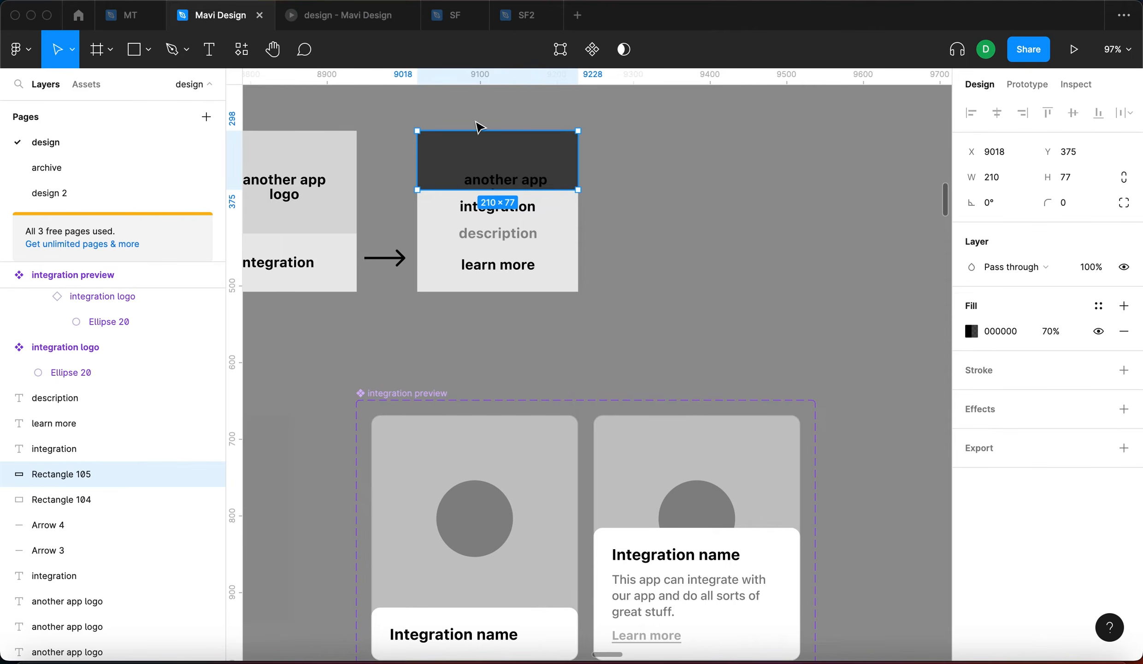
pyautogui.keyDown('alt'); pyautogui.moveTo(479, 152); pyautogui.dragTo(692, 220); pyautogui.keyUp('alt')
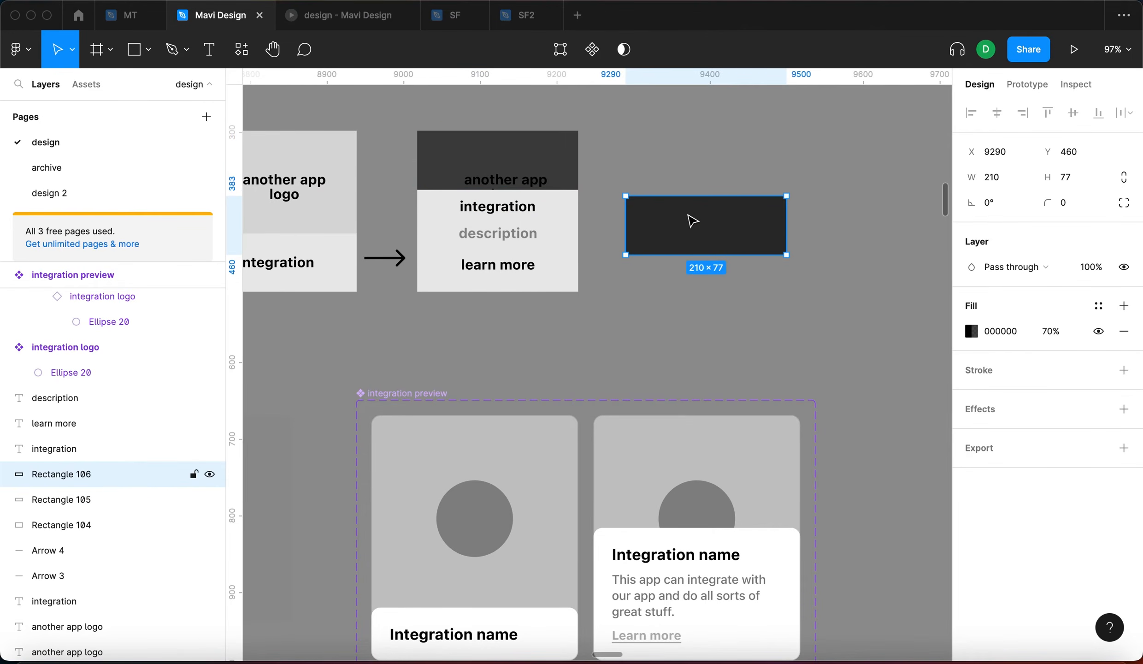
# Rename the copied rectangle 'integration logo overlay'
pyautogui.press('super+r')
pyautogui.write('logo')
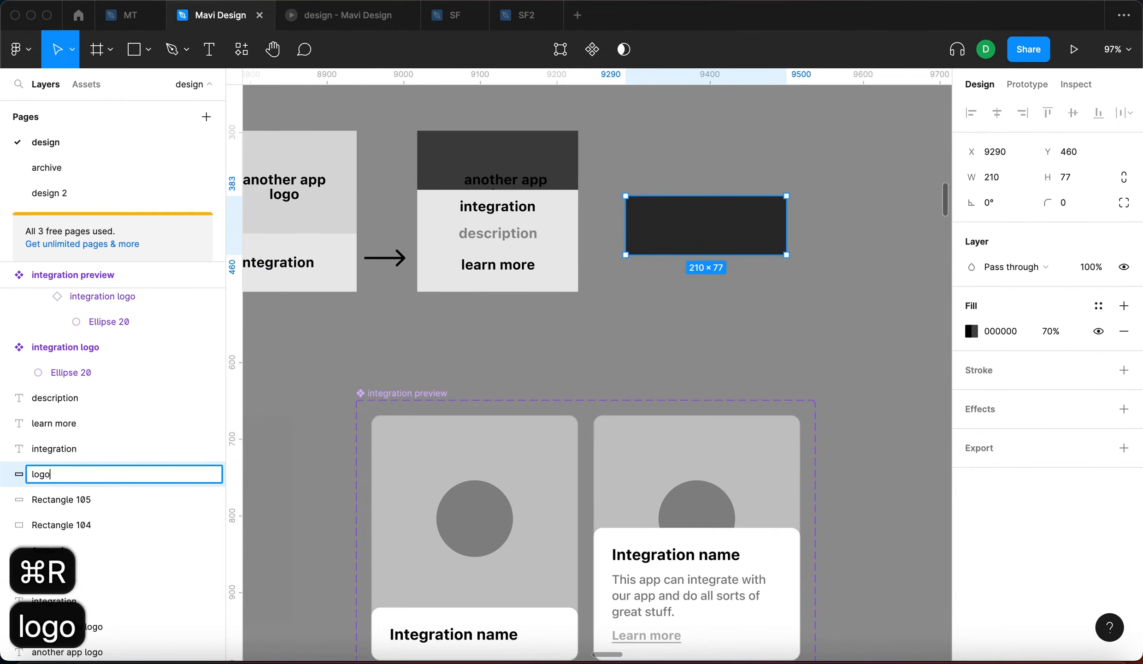
pyautogui.press('super+a')
pyautogui.write('integration logo overlaz')
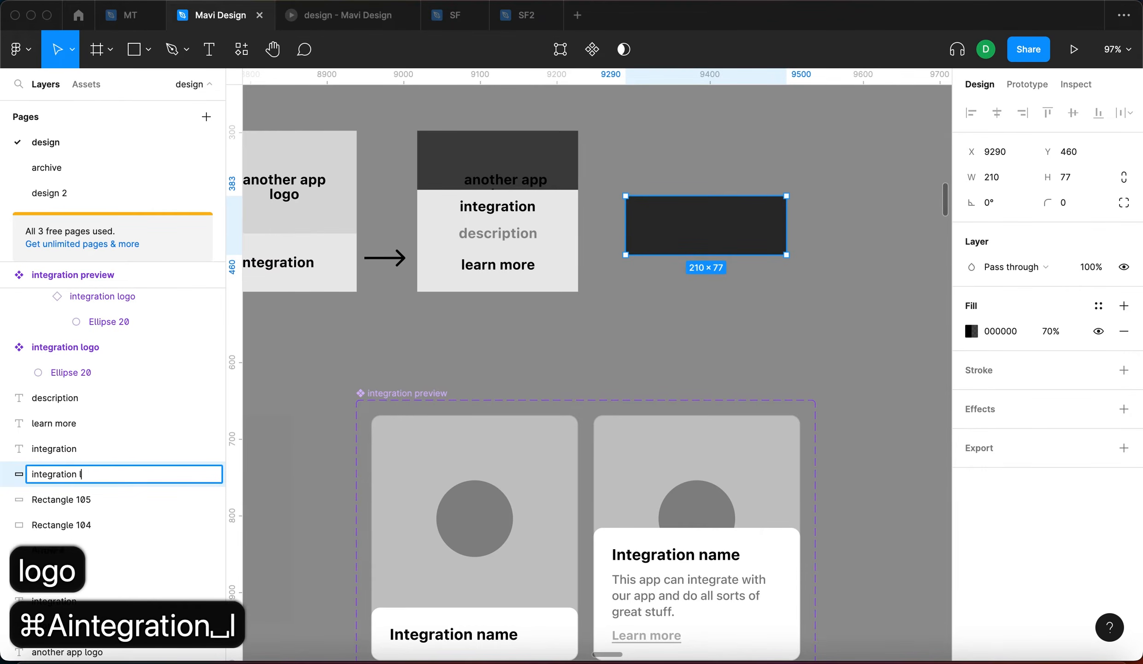
pyautogui.press('Return')
pyautogui.press('super+r')
pyautogui.press('Right')
pyautogui.press('BackSpace')
pyautogui.press('BackSpace')
pyautogui.write('ay')
pyautogui.press('Return')
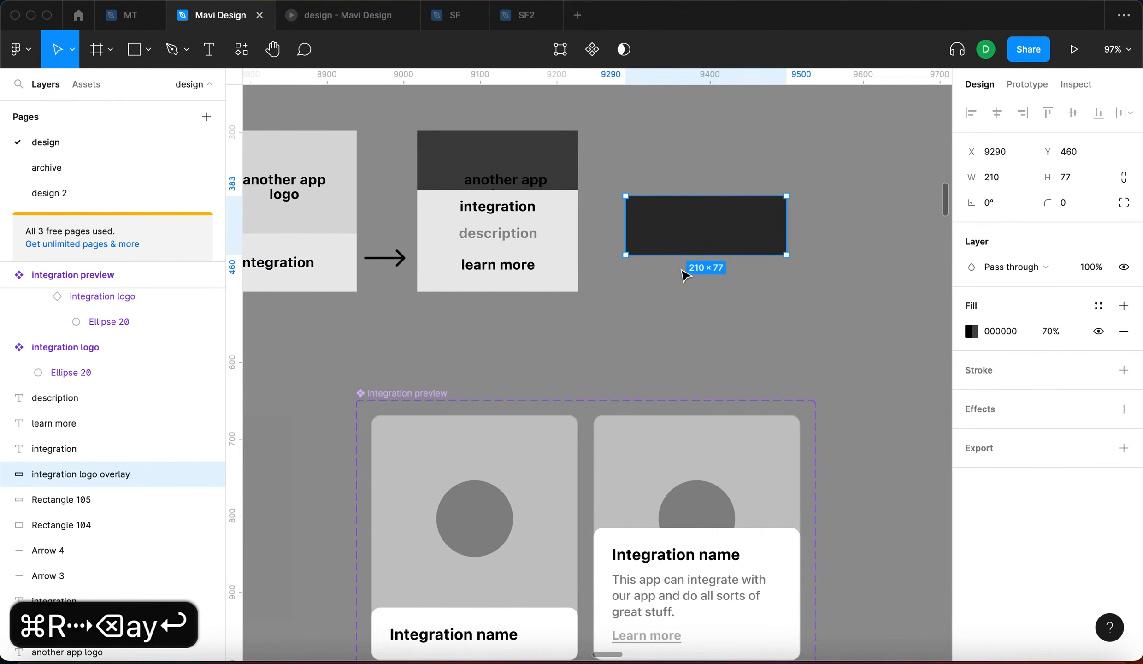
# Move the overlay into the Variant2 card and send it behind the card details
pyautogui.press('super+x')
pyautogui.click(730, 504)
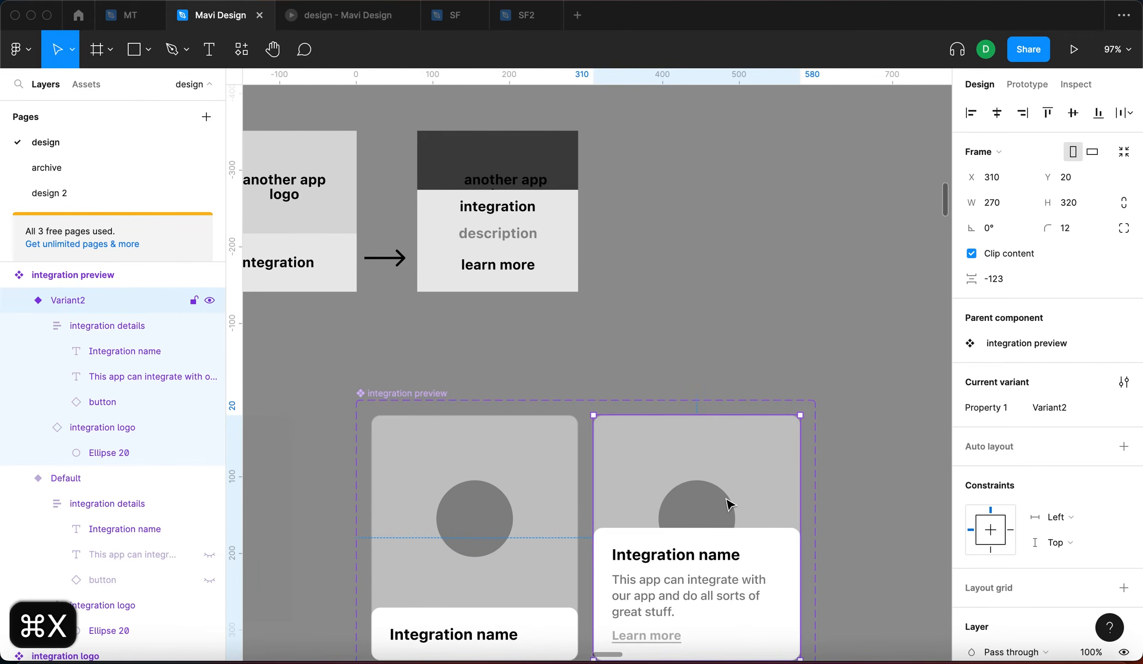
pyautogui.scroll(-3, 727, 497)
pyautogui.press('super+v')
pyautogui.scroll(3, 743, 387)
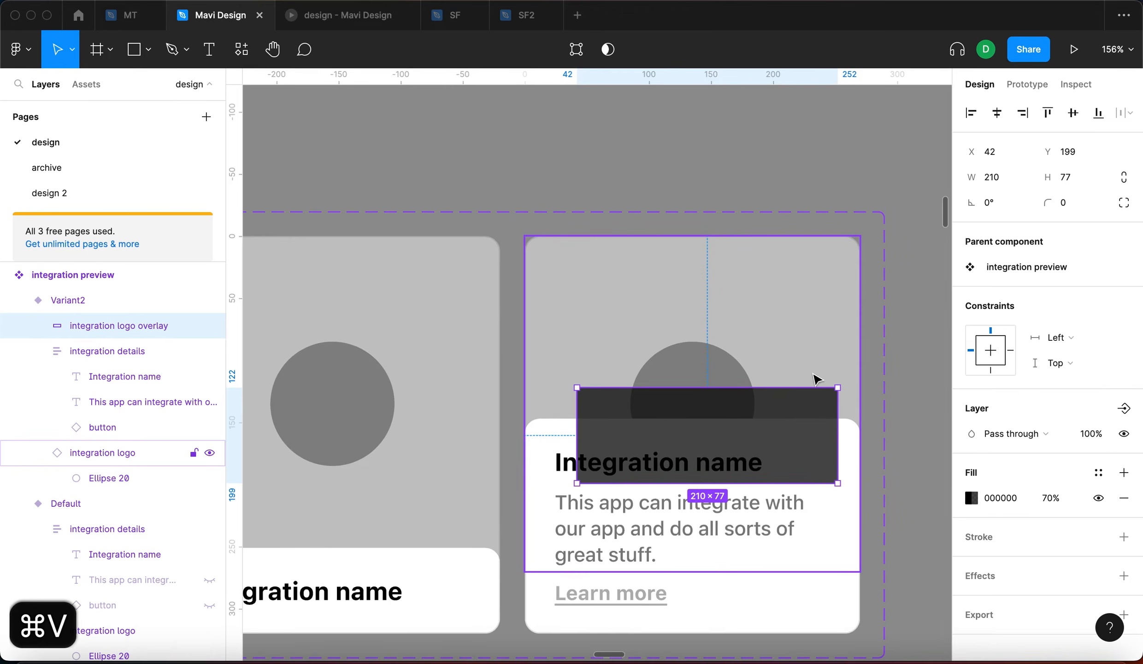
pyautogui.press('super+bracketleft')
pyautogui.press('super+bracketleft')
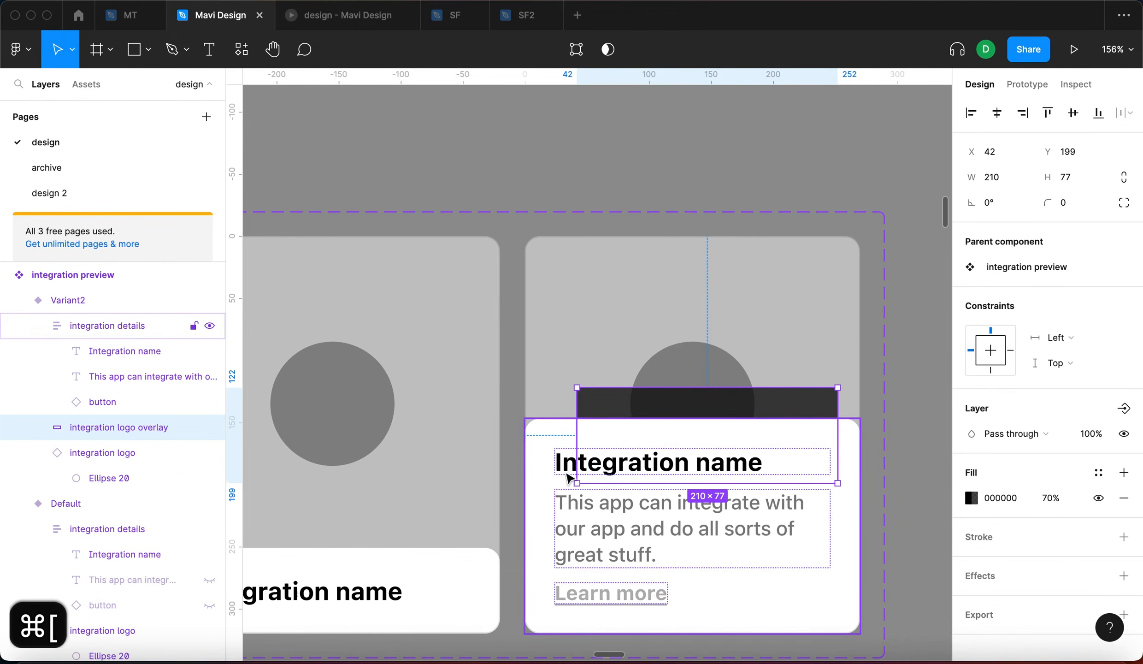
# Position and stretch the overlay to cover the whole 270×320 card
pyautogui.click(623, 572)
pyautogui.click(645, 409)
pyautogui.moveTo(636, 404); pyautogui.dragTo(585, 253)
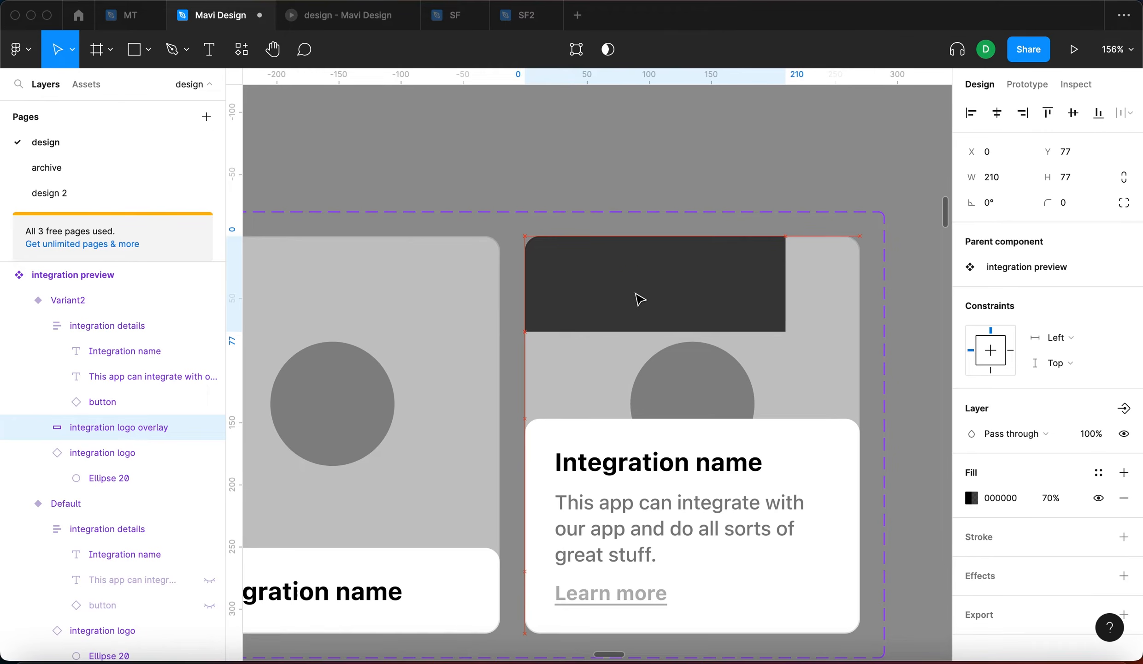
pyautogui.moveTo(786, 331); pyautogui.dragTo(860, 633)
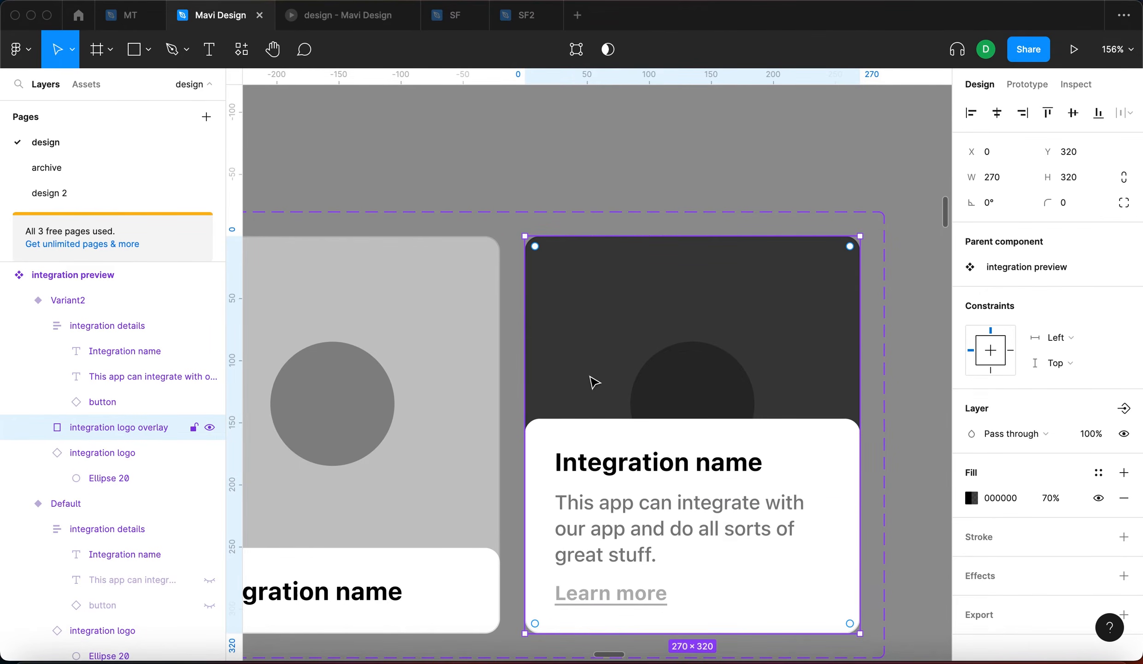
# Set the overlay's constraints to Left and right and Top and bottom
pyautogui.click(1068, 339)
pyautogui.click(1067, 377)
pyautogui.click(1065, 364)
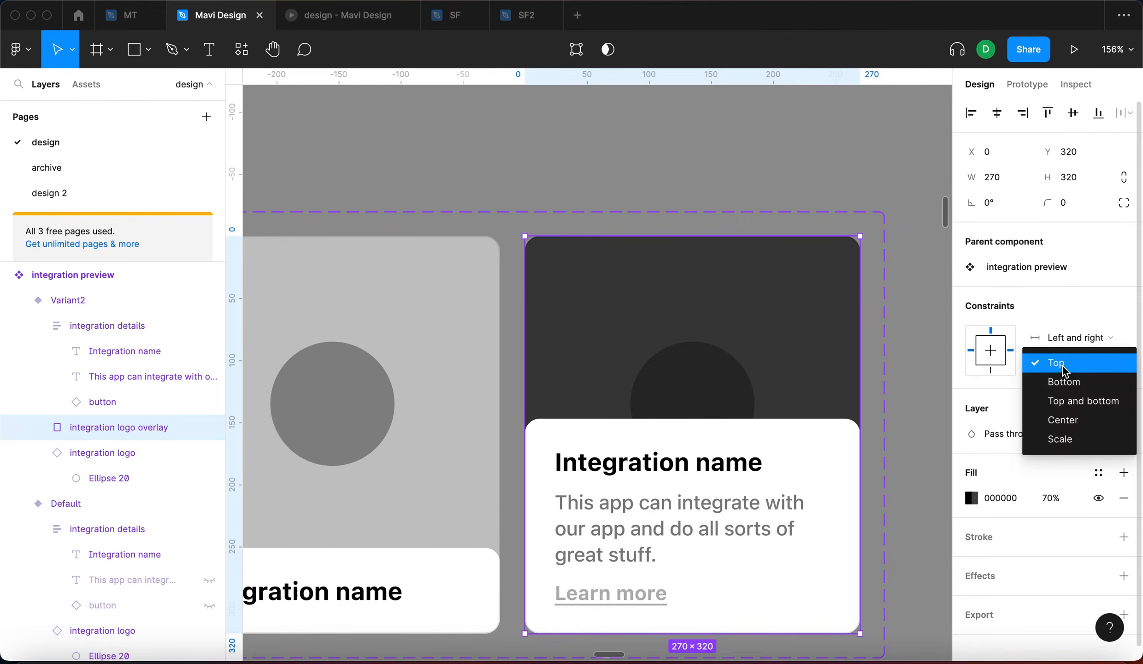
pyautogui.click(1066, 398)
pyautogui.click(773, 161)
pyautogui.scroll(1, 791, 224)
pyautogui.scroll(-8, 788, 222)
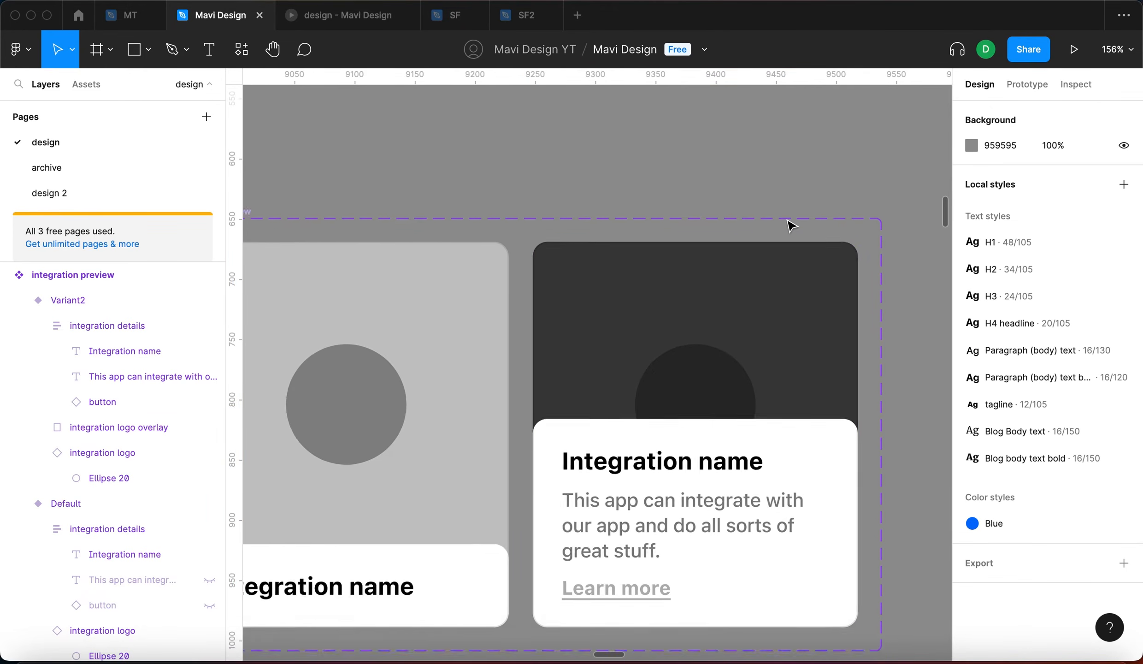
pyautogui.hscroll(6, 791, 224)
pyautogui.click(566, 256)
# Switch the page's integration card to Variant2 and resize it to 252×364
pyautogui.scroll(5, 530, 252)
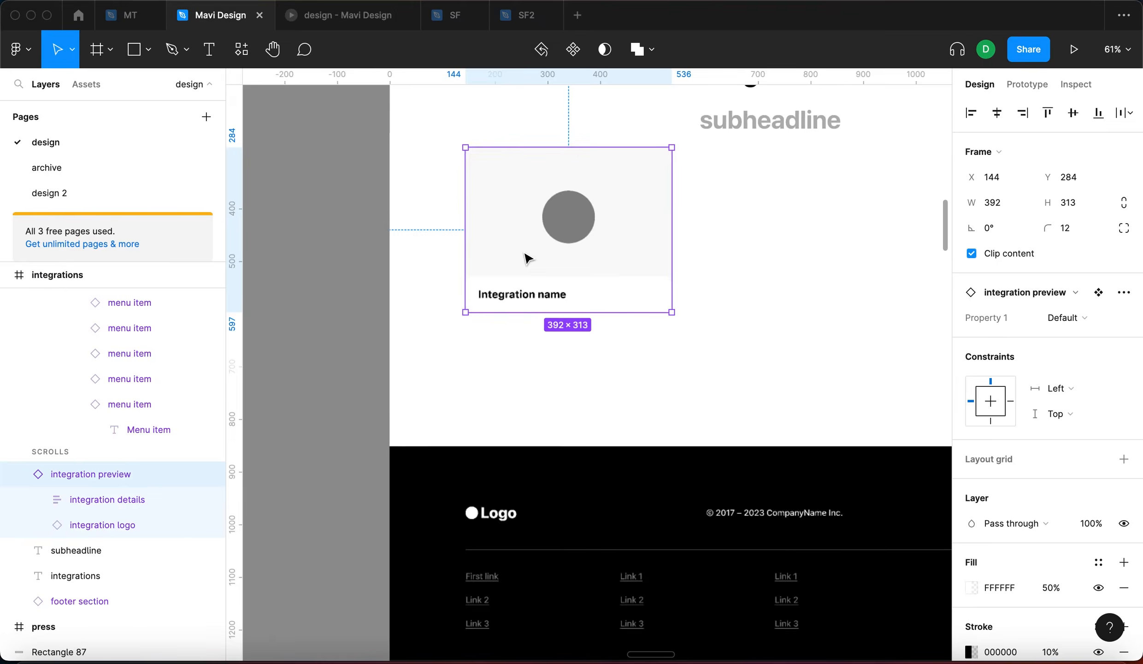
pyautogui.click(1089, 326)
pyautogui.click(1018, 335)
pyautogui.click(605, 245)
pyautogui.moveTo(671, 310); pyautogui.dragTo(645, 334)
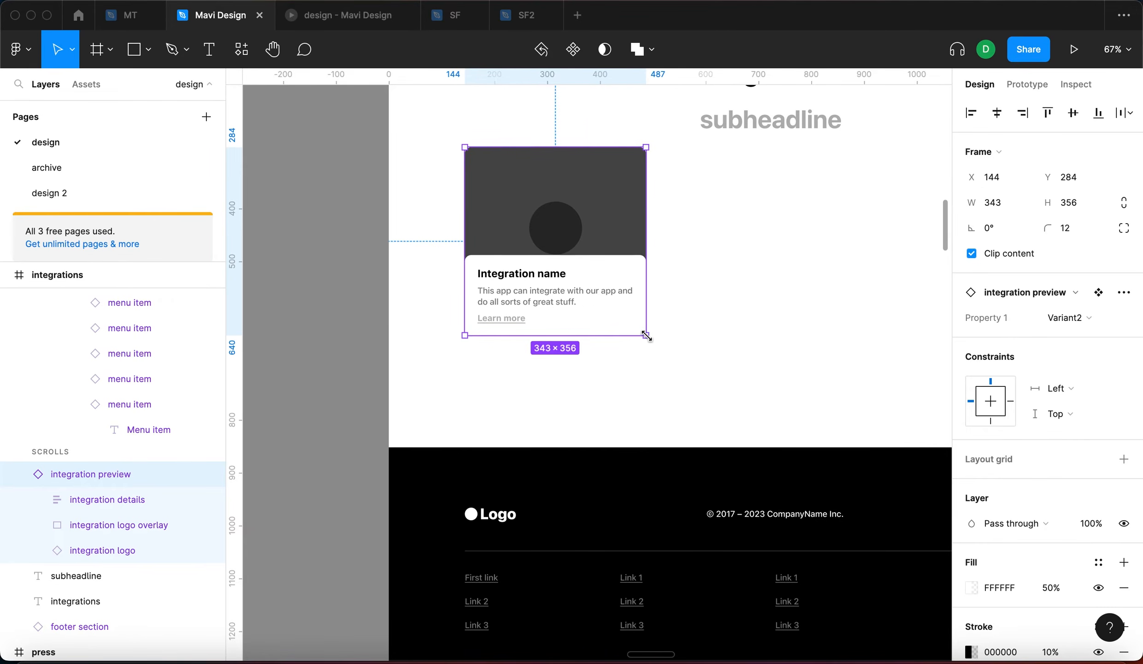
# Reset all changes on the card instance so it returns to its component size
pyautogui.hscroll(-10, 645, 323)
pyautogui.click(648, 309)
pyautogui.scroll(-5, 648, 310)
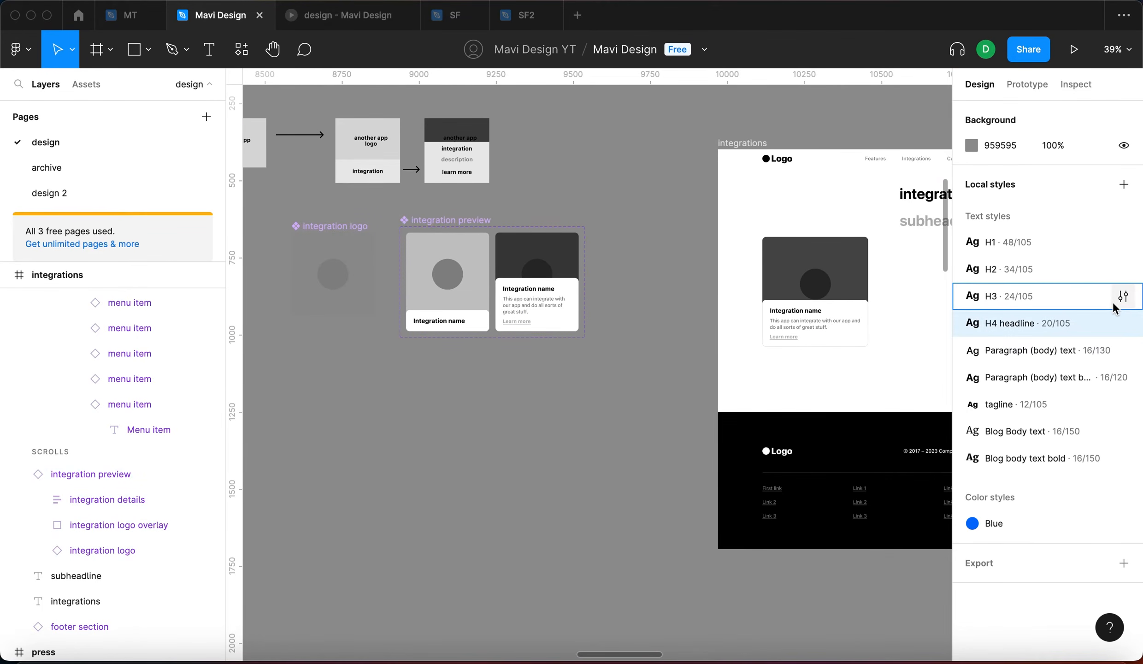
pyautogui.click(799, 314)
pyautogui.hscroll(5, 633, 394)
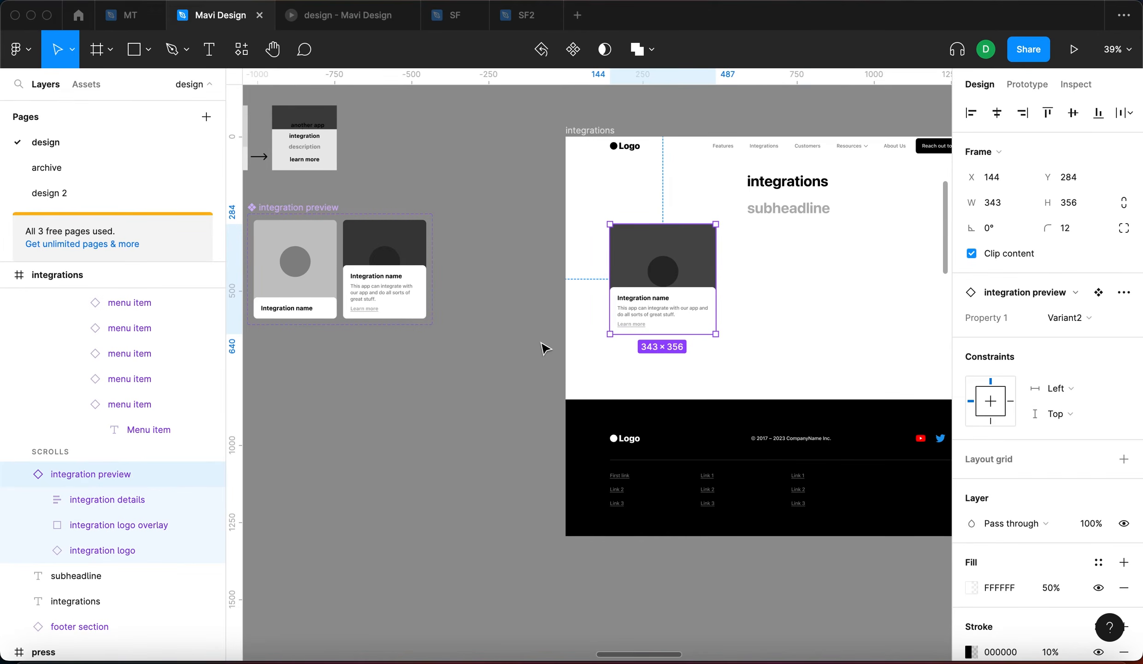
pyautogui.click(1124, 291)
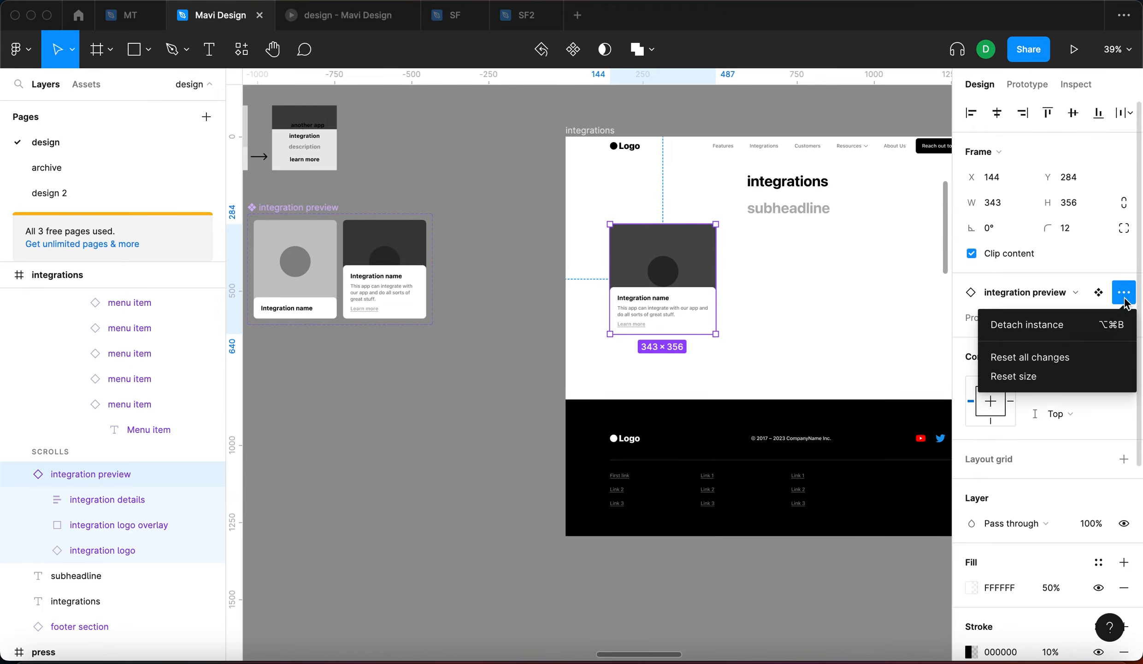
pyautogui.click(1093, 357)
pyautogui.click(358, 464)
pyautogui.hscroll(-5, 491, 270)
pyautogui.click(546, 228)
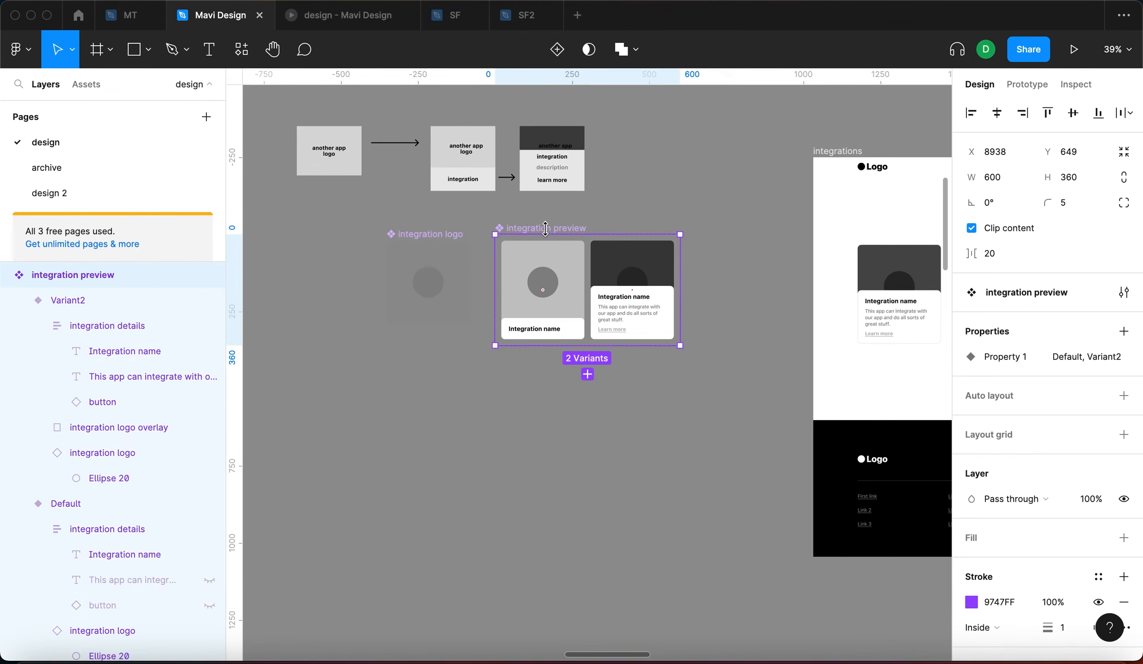
pyautogui.scroll(5, 460, 259)
# Move the integration logo component beside the integration preview component set
pyautogui.click(384, 206)
pyautogui.moveTo(384, 206); pyautogui.dragTo(425, 193)
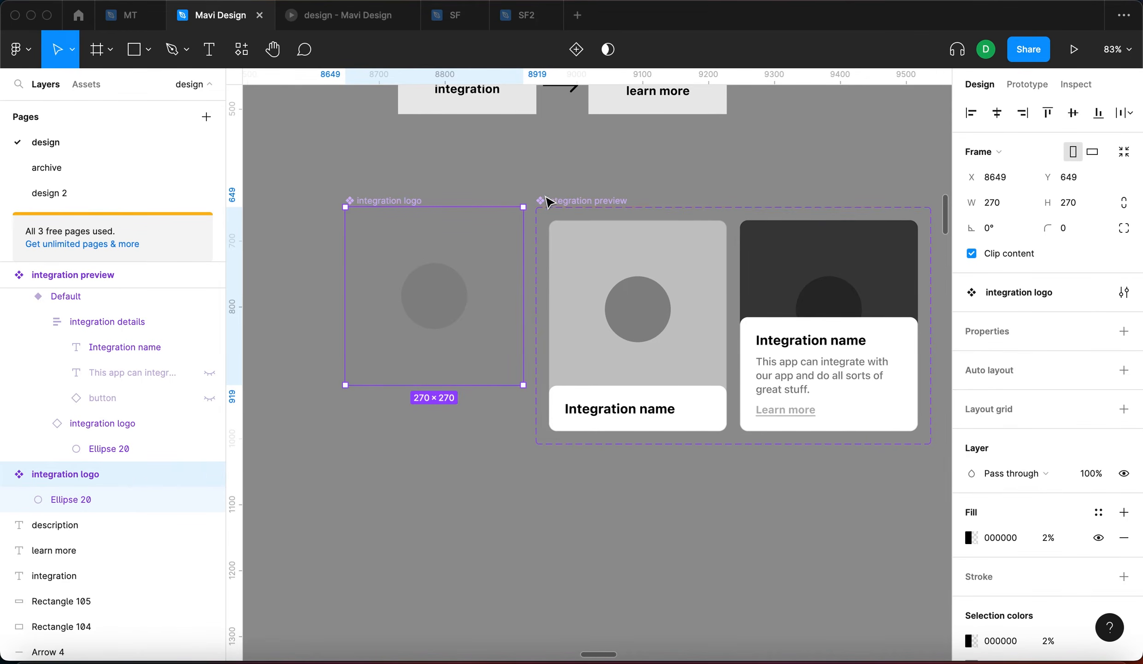
pyautogui.click(563, 199)
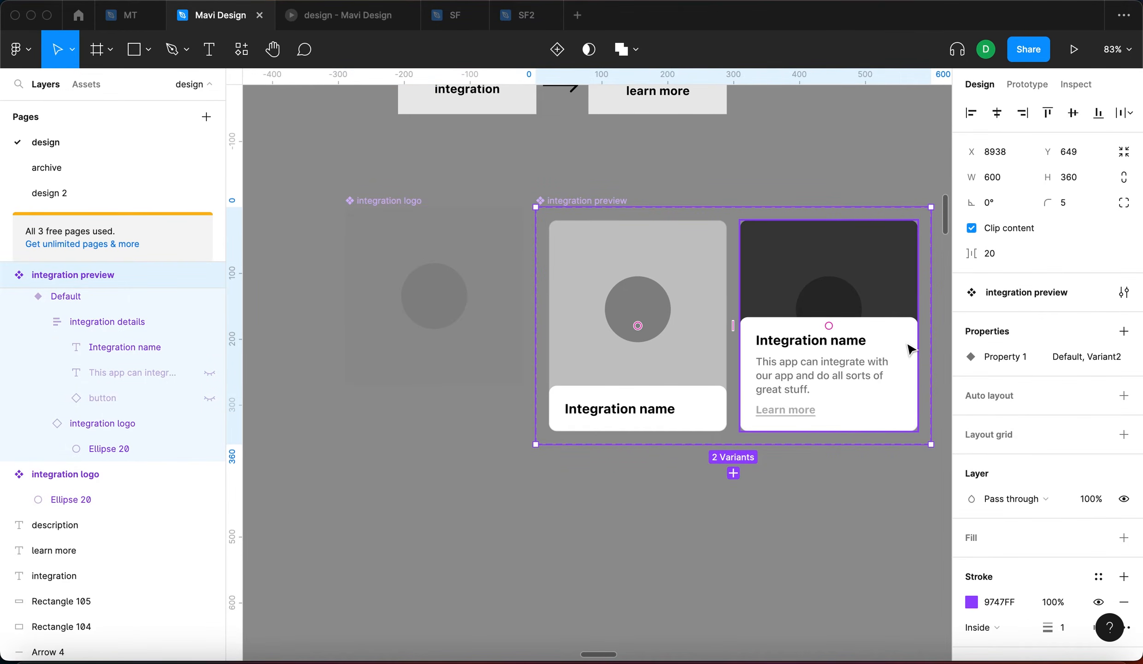
pyautogui.hscroll(5, 590, 196)
pyautogui.scroll(-1, 590, 196)
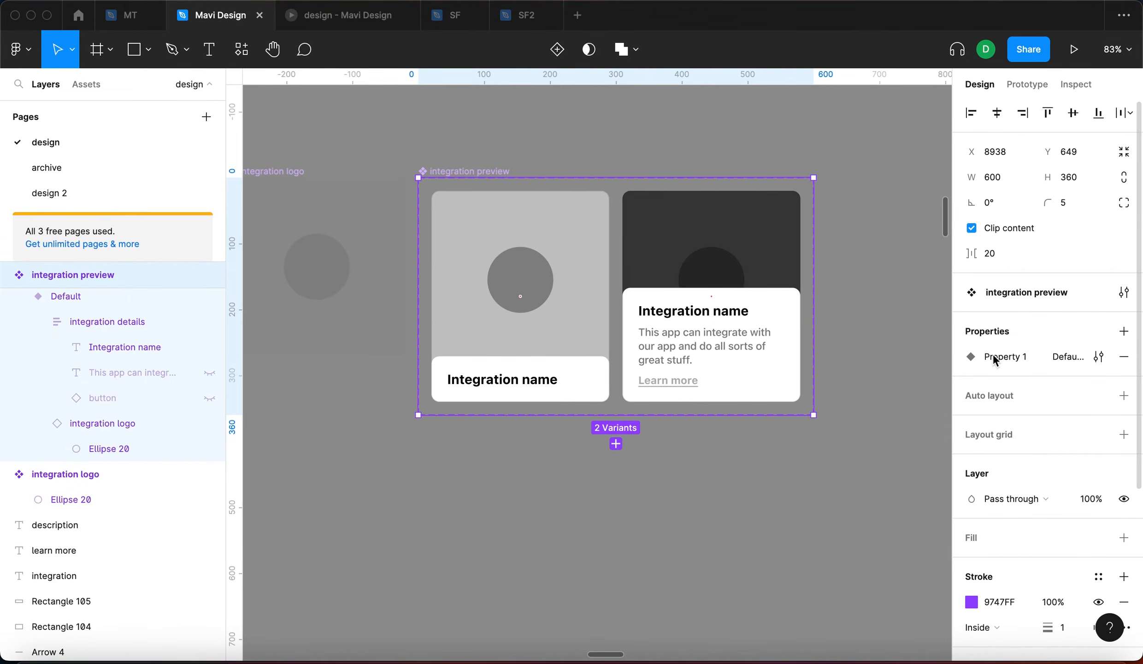
# Rename the variant property 'state' and the Variant2 value 'hover'
pyautogui.click(1099, 363)
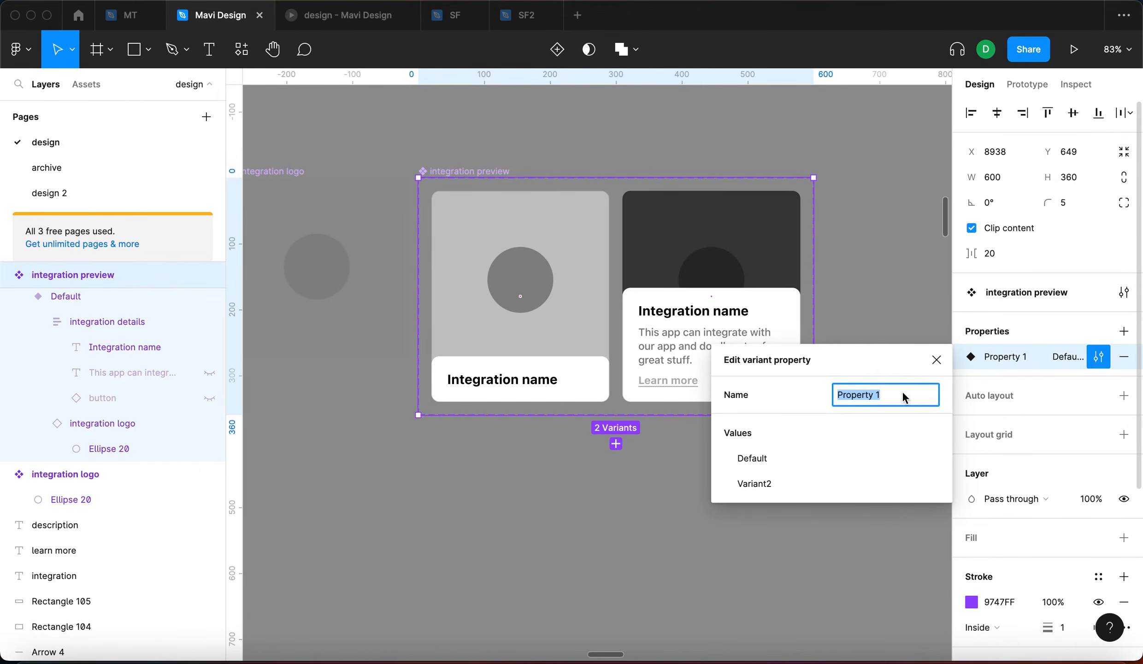
pyautogui.write('state')
pyautogui.press('Return')
pyautogui.click(761, 459)
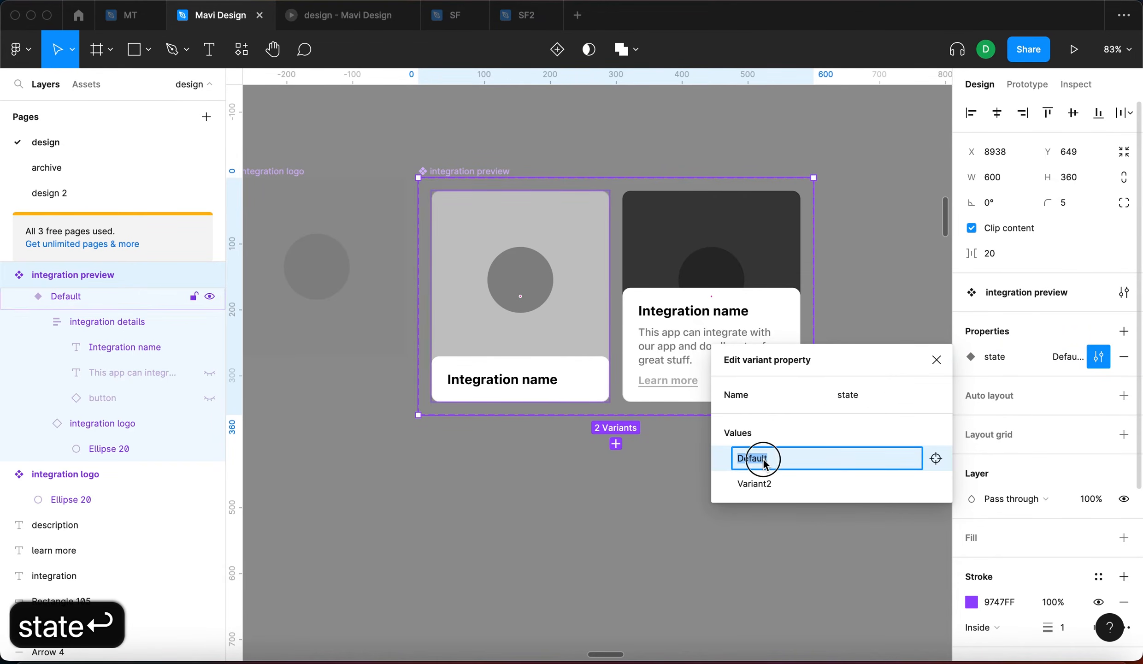
pyautogui.click(773, 480)
pyautogui.write('hover')
pyautogui.press('Return')
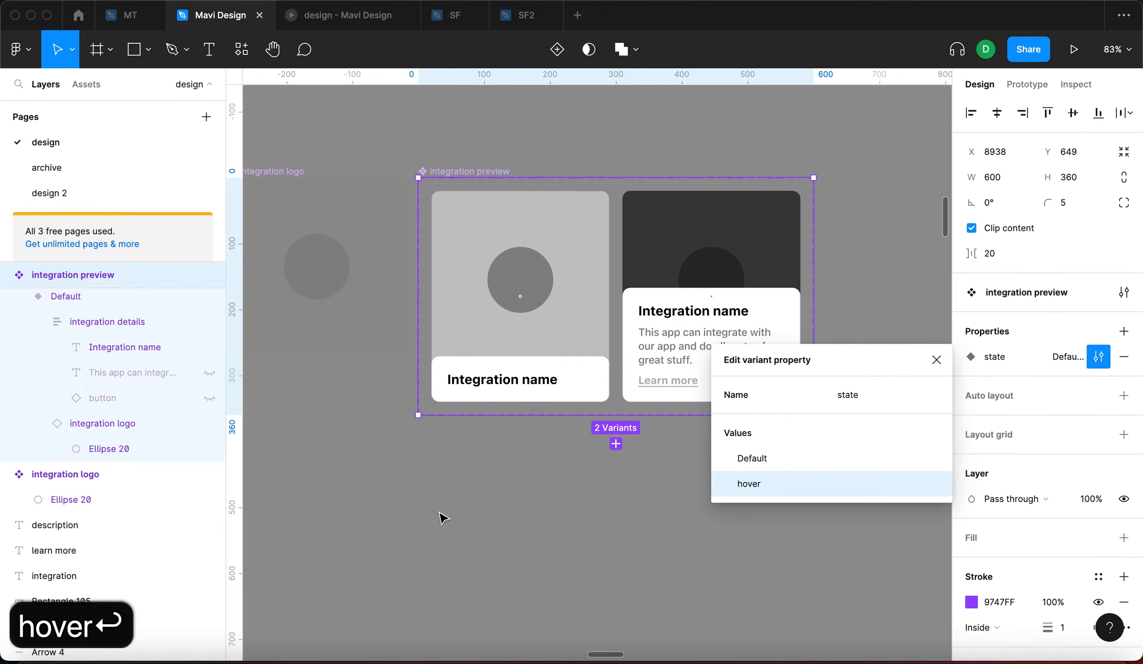
pyautogui.click(442, 516)
pyautogui.click(842, 309)
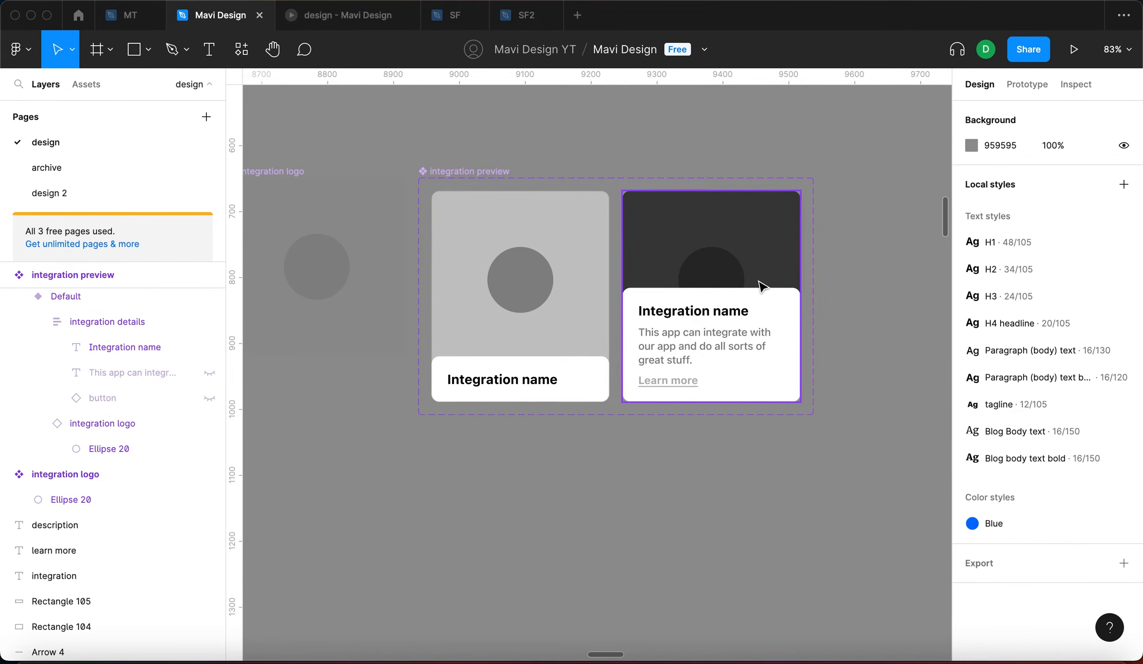
pyautogui.click(559, 313)
# Connect the Default variant to hover with a While hovering trigger
pyautogui.click(1029, 84)
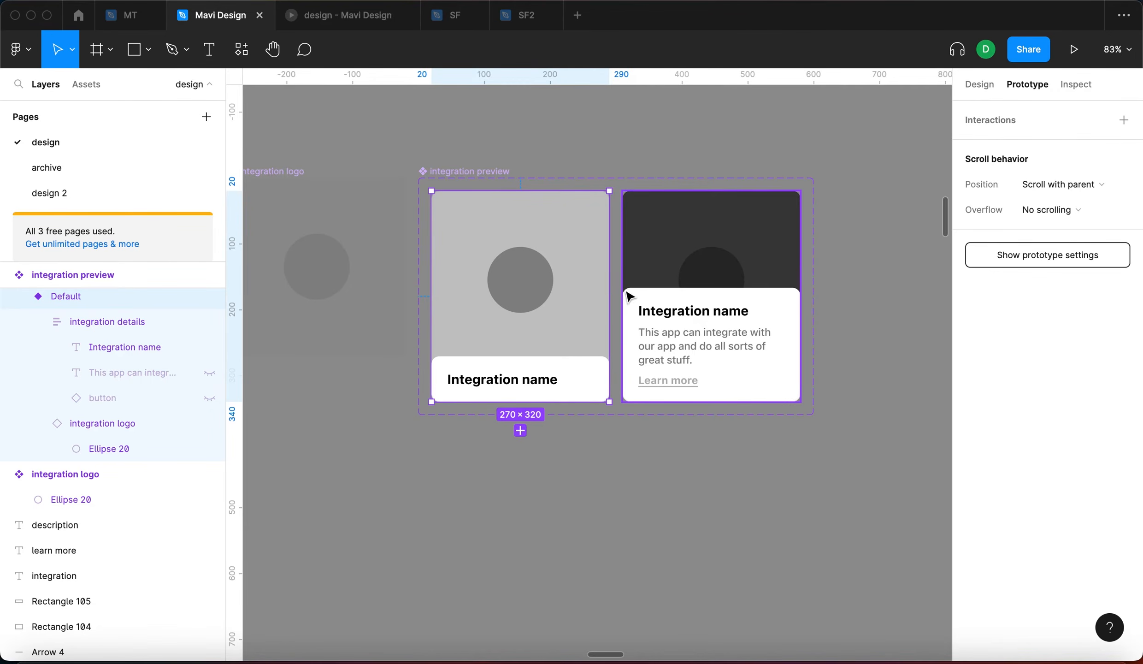
pyautogui.moveTo(609, 296); pyautogui.dragTo(659, 304)
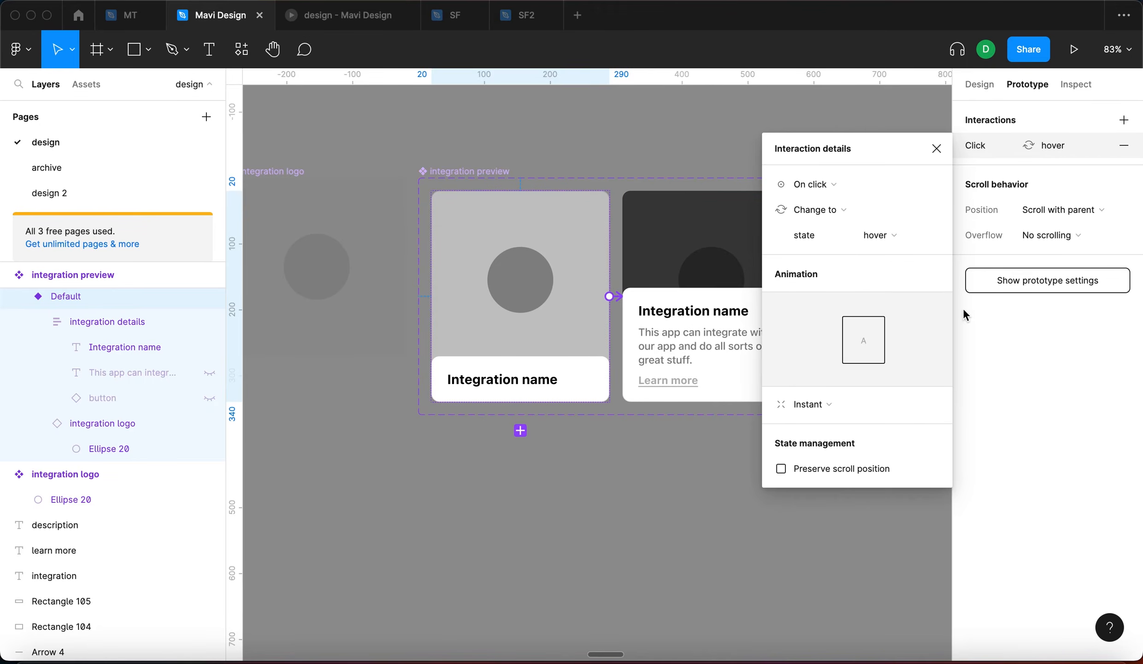
pyautogui.click(869, 184)
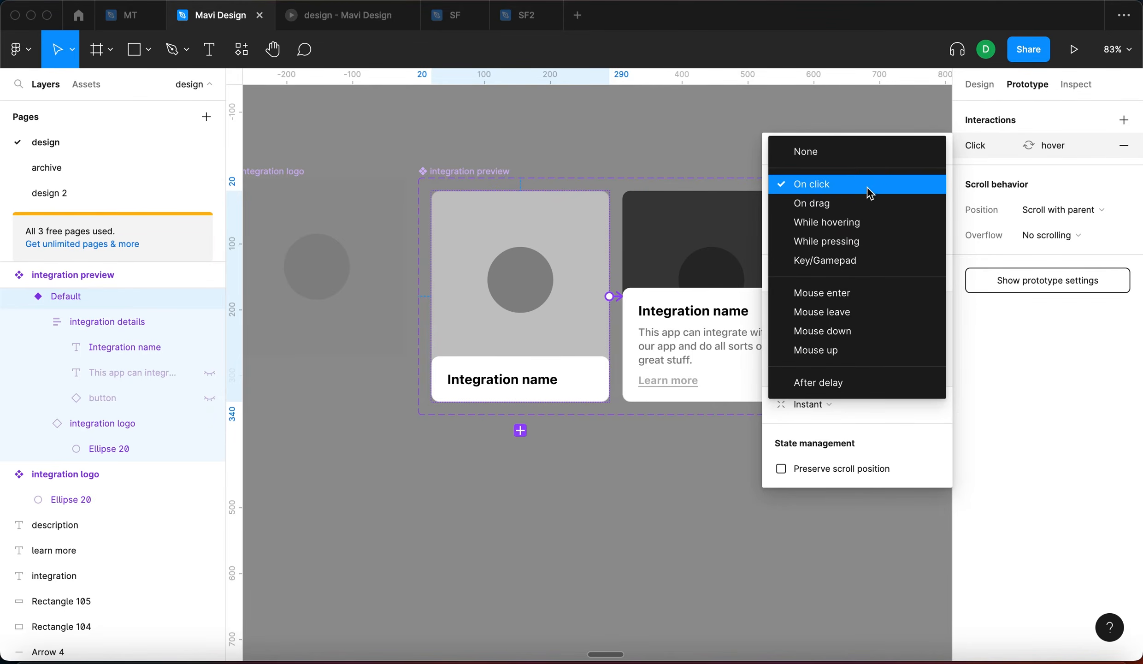
pyautogui.click(897, 225)
pyautogui.moveTo(673, 254); pyautogui.dragTo(560, 244)
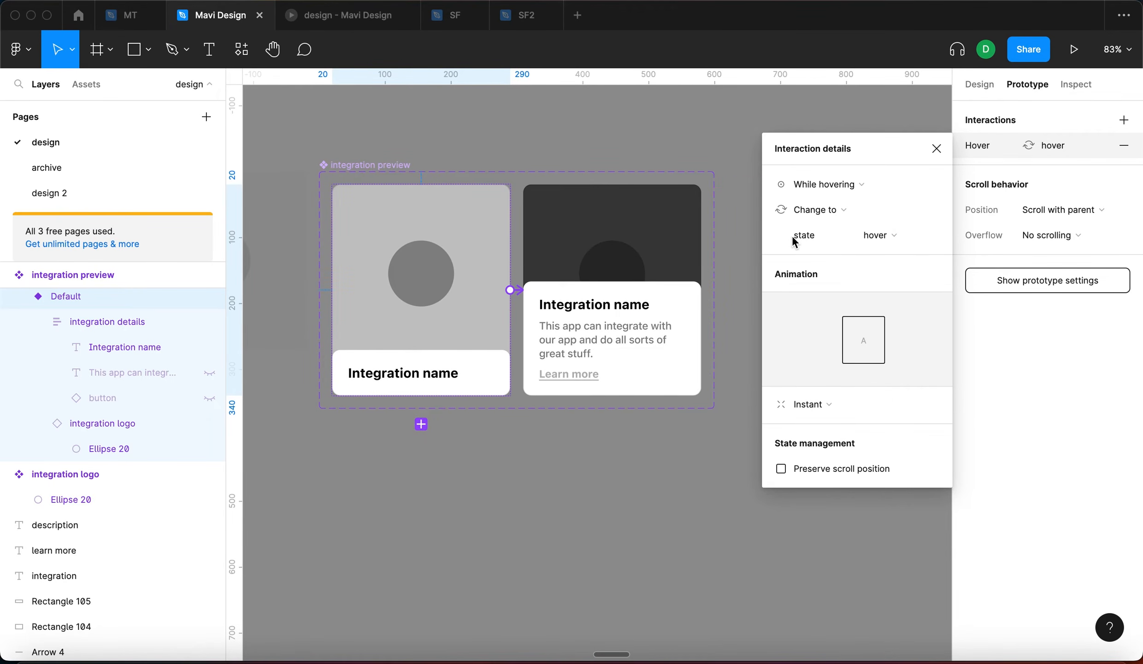
# Set the transition to Smart animate with Ease out over 240 ms
pyautogui.click(821, 403)
pyautogui.click(827, 440)
pyautogui.click(835, 435)
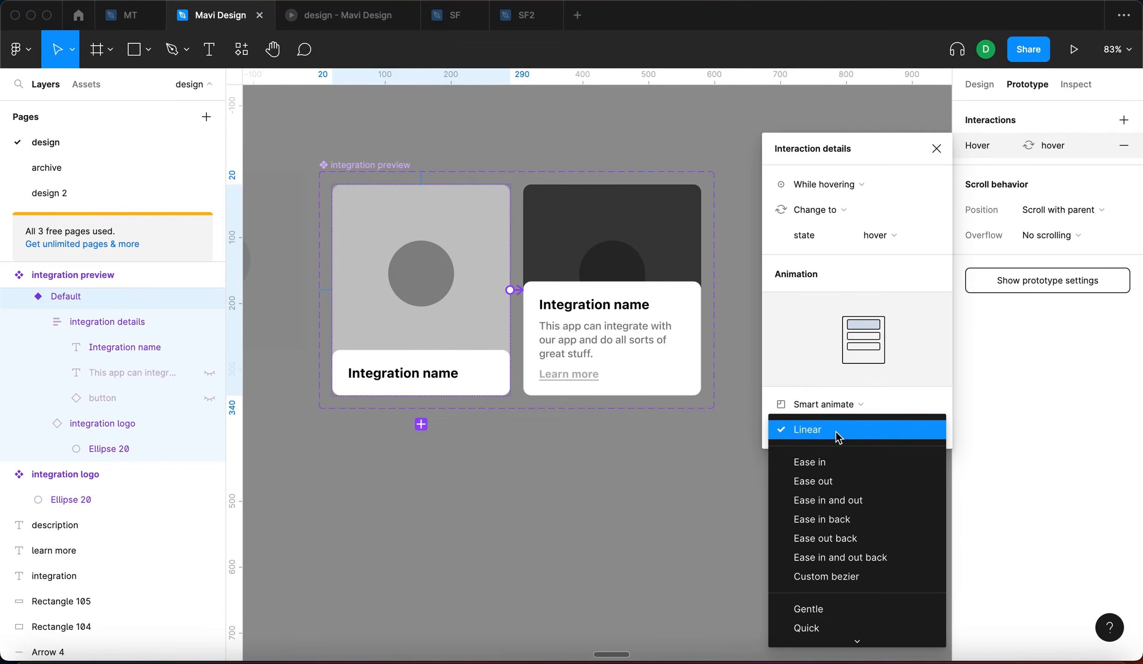
pyautogui.click(837, 480)
pyautogui.click(902, 429)
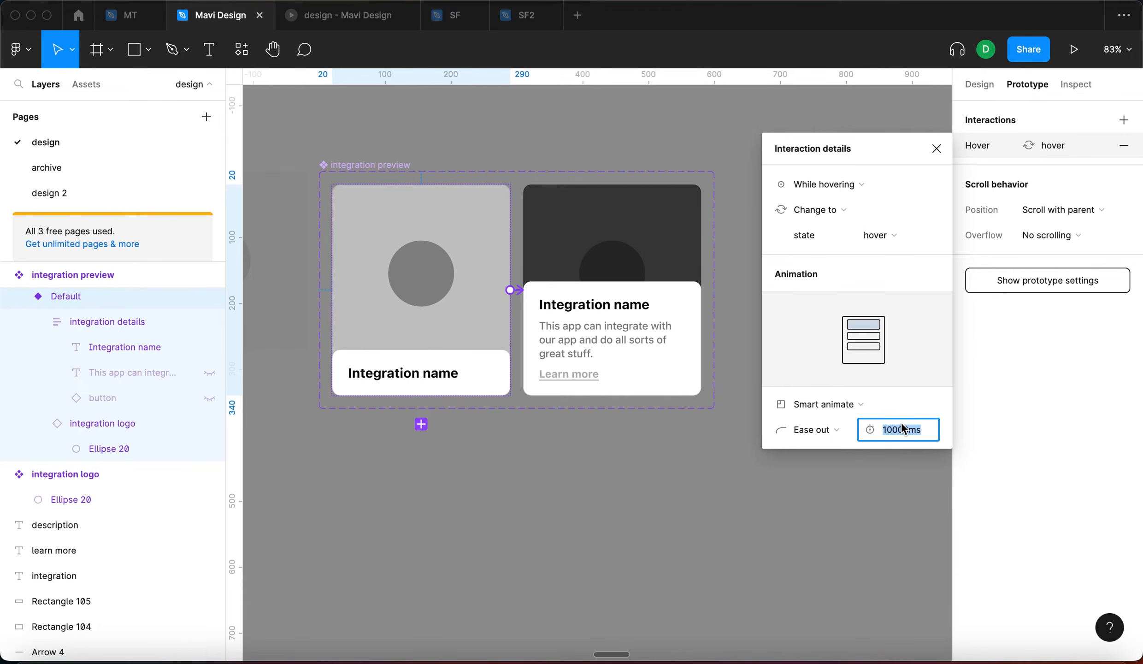
pyautogui.write('240')
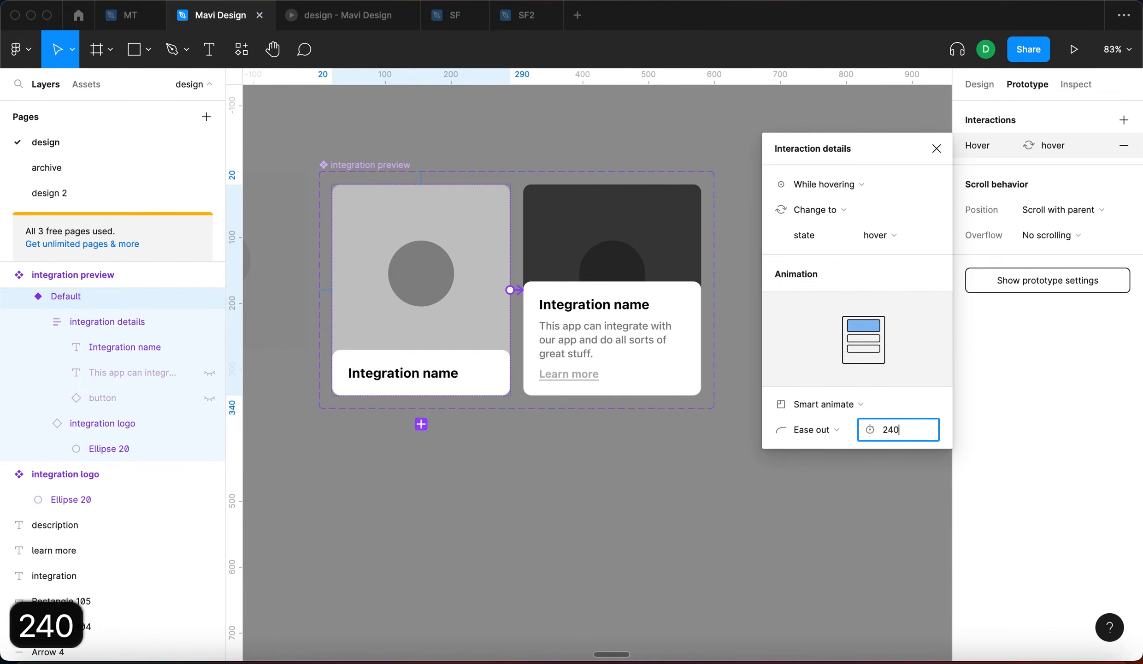
pyautogui.press('Return')
pyautogui.press('Escape')
pyautogui.moveTo(687, 212); pyautogui.dragTo(527, 214)
# Set the page's integration card state to Default
pyautogui.hscroll(5, 695, 306)
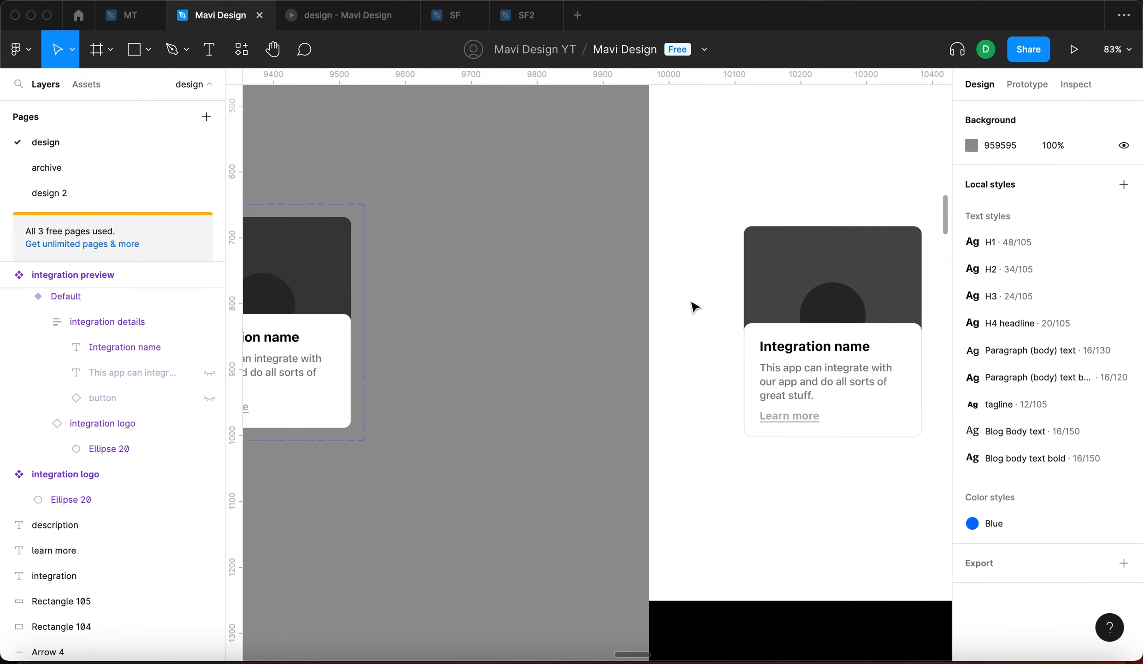
pyautogui.click(683, 350)
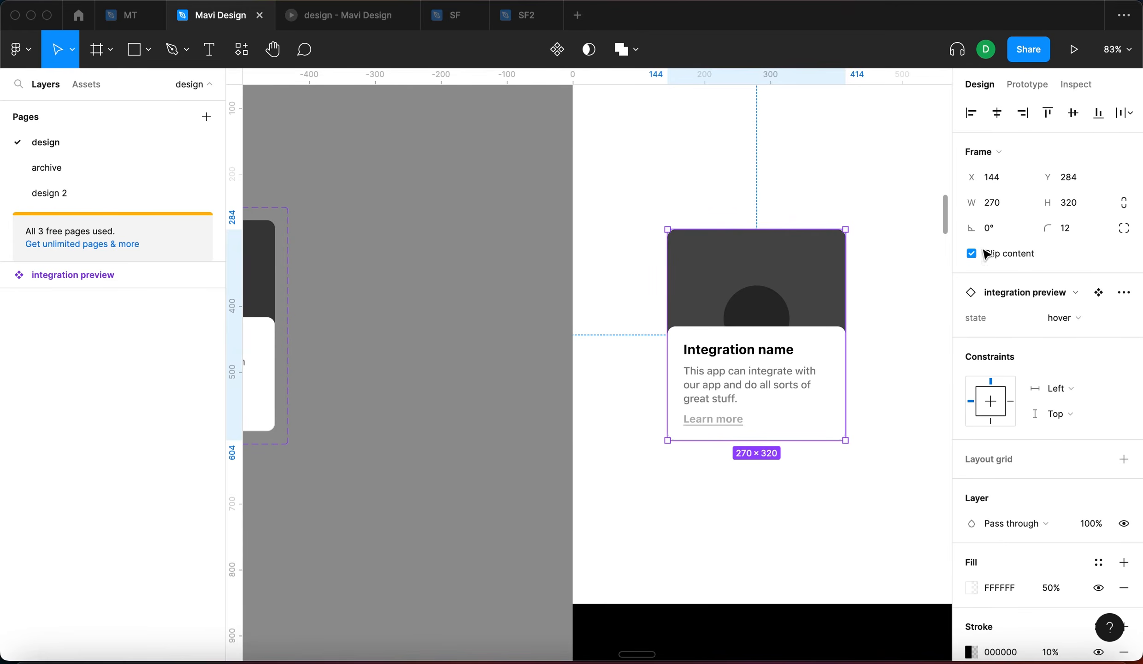
pyautogui.click(1102, 318)
pyautogui.press('Return')
pyautogui.click(727, 166)
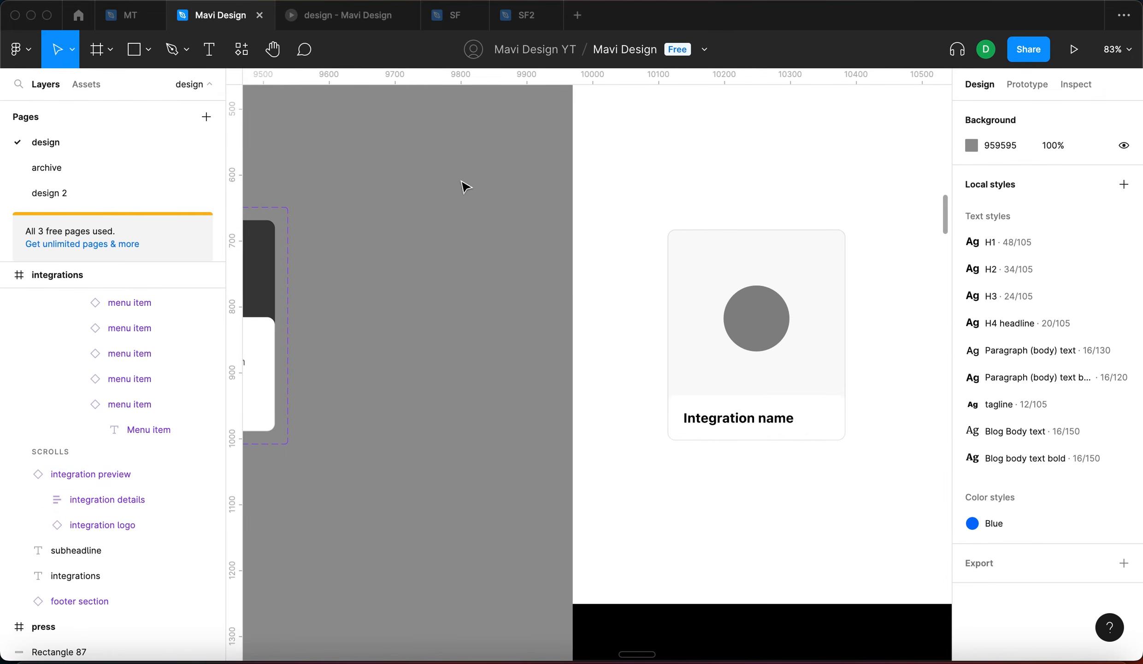
# Open the prototype preview of the integrations page
pyautogui.click(333, 23)
pyautogui.scroll(-5, 478, 378)
pyautogui.scroll(5, 476, 383)
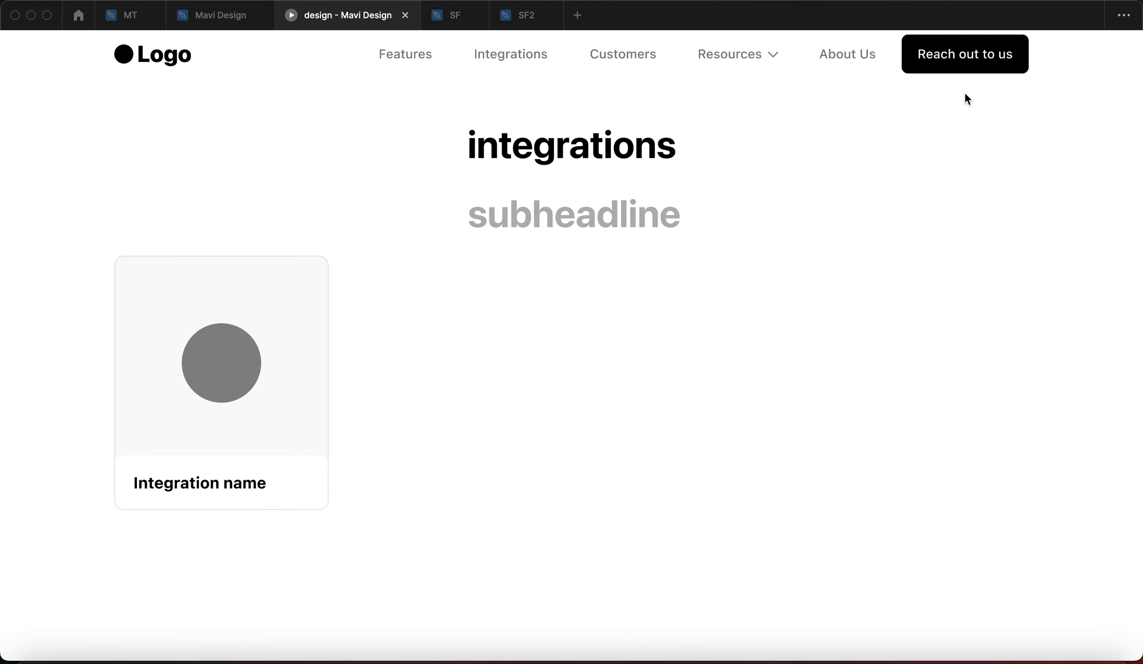
pyautogui.click(162, 58)
pyautogui.scroll(-10, 420, 405)
pyautogui.scroll(-10, 420, 429)
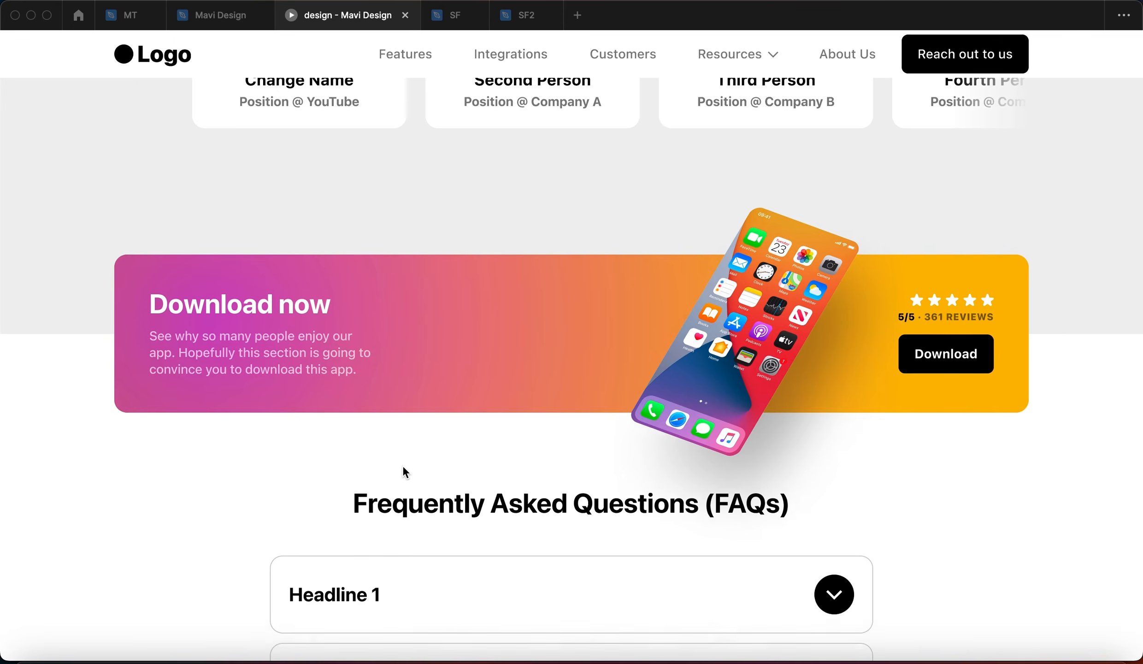
pyautogui.click(382, 288)
pyautogui.scroll(10, 550, 337)
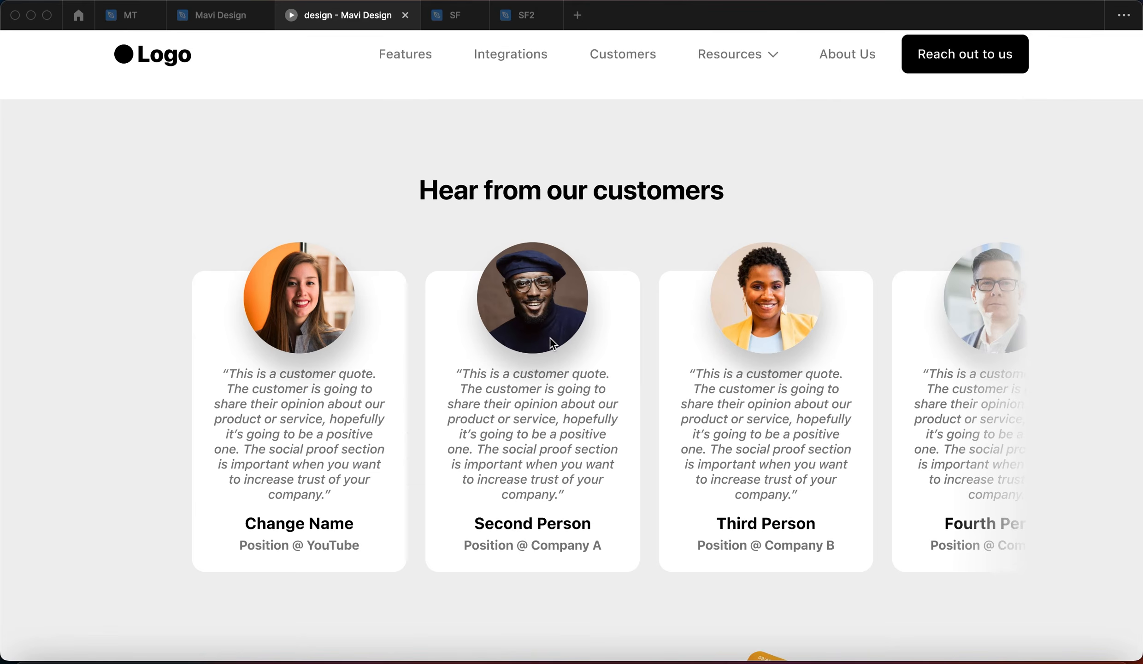
pyautogui.scroll(-3, 557, 350)
pyautogui.scroll(3, 625, 308)
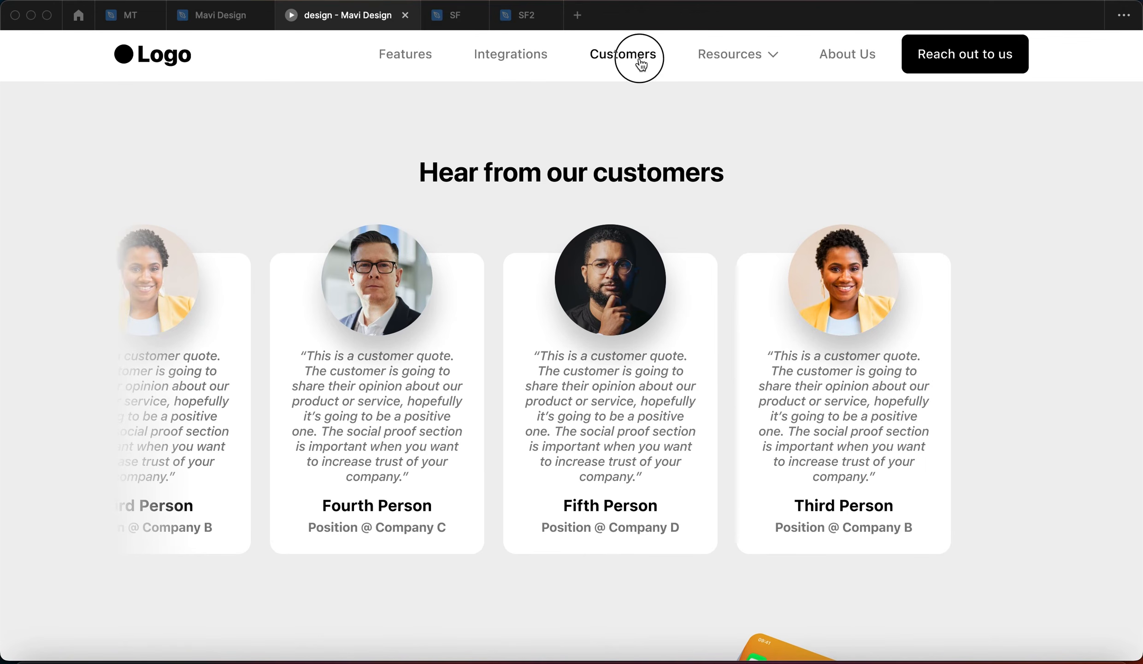
pyautogui.click(640, 65)
pyautogui.moveTo(733, 61)
pyautogui.click(730, 117)
pyautogui.click(379, 56)
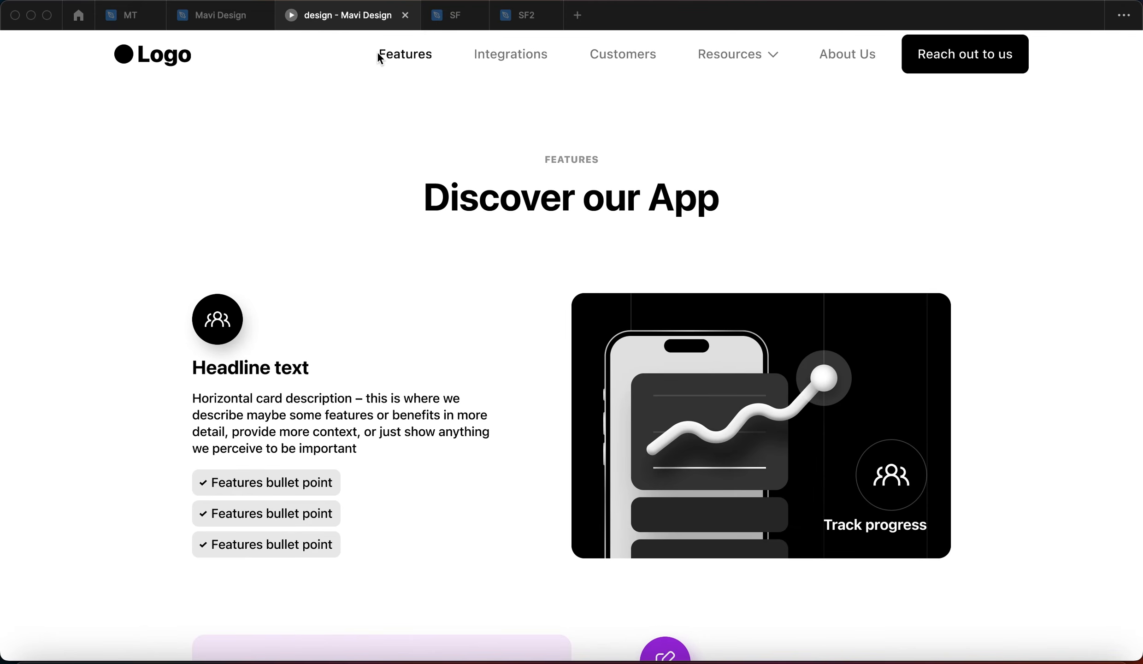
pyautogui.click(832, 69)
pyautogui.scroll(-2, 628, 292)
pyautogui.scroll(2, 628, 291)
pyautogui.click(947, 52)
pyautogui.click(625, 246)
pyautogui.press('Tab')
pyautogui.hotkey('shift', 'Tab')
pyautogui.press('Tab')
pyautogui.click(466, 328)
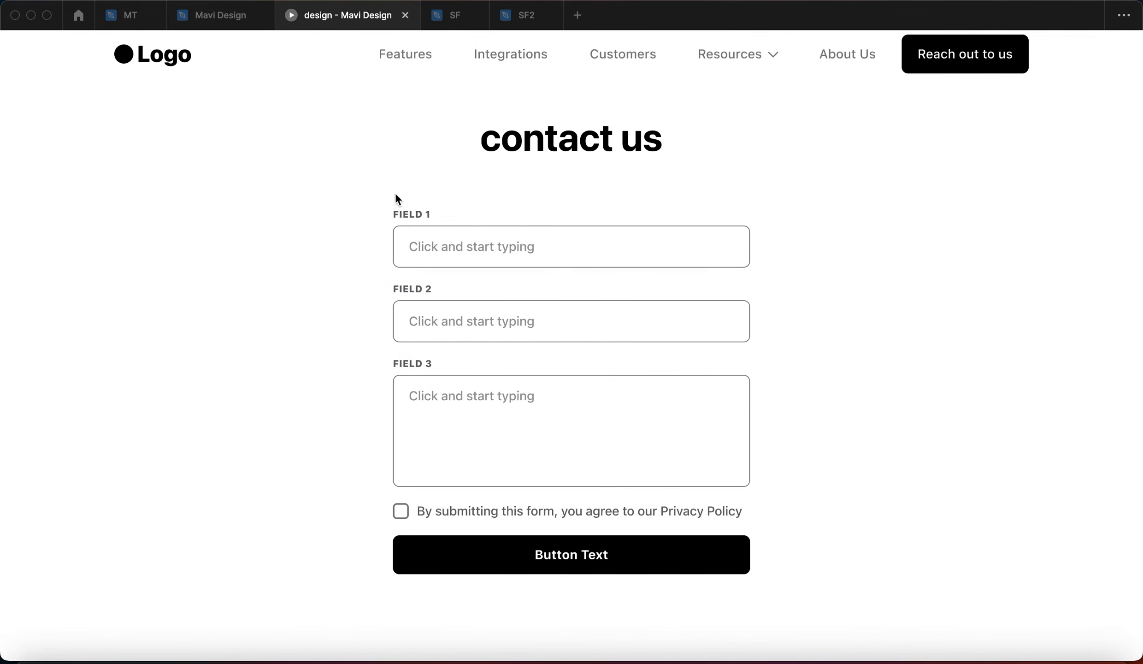
pyautogui.click(517, 68)
pyautogui.click(554, 464)
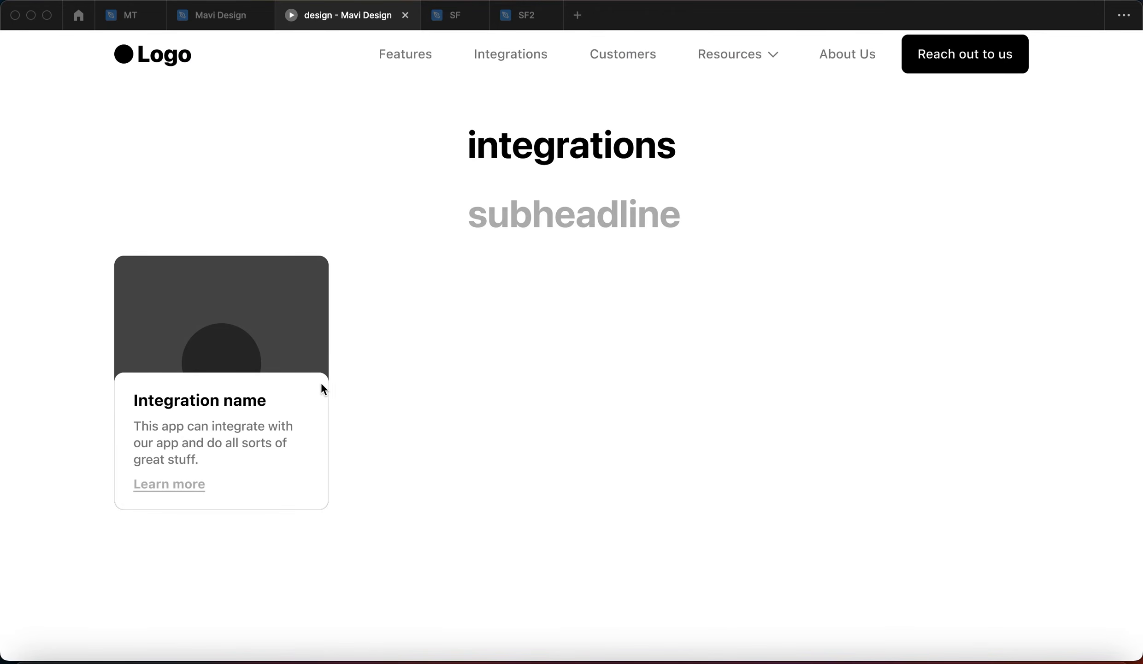
pyautogui.moveTo(295, 386)
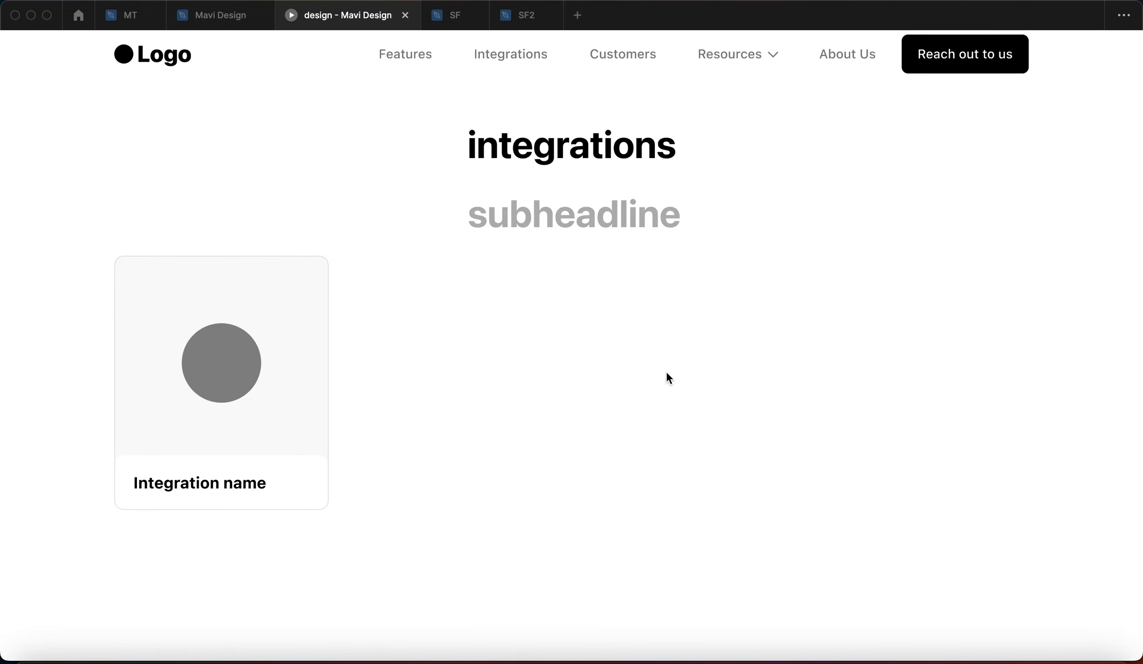
# Show layout grids and copy the card into a row of four, 24 px apart
pyautogui.click(221, 18)
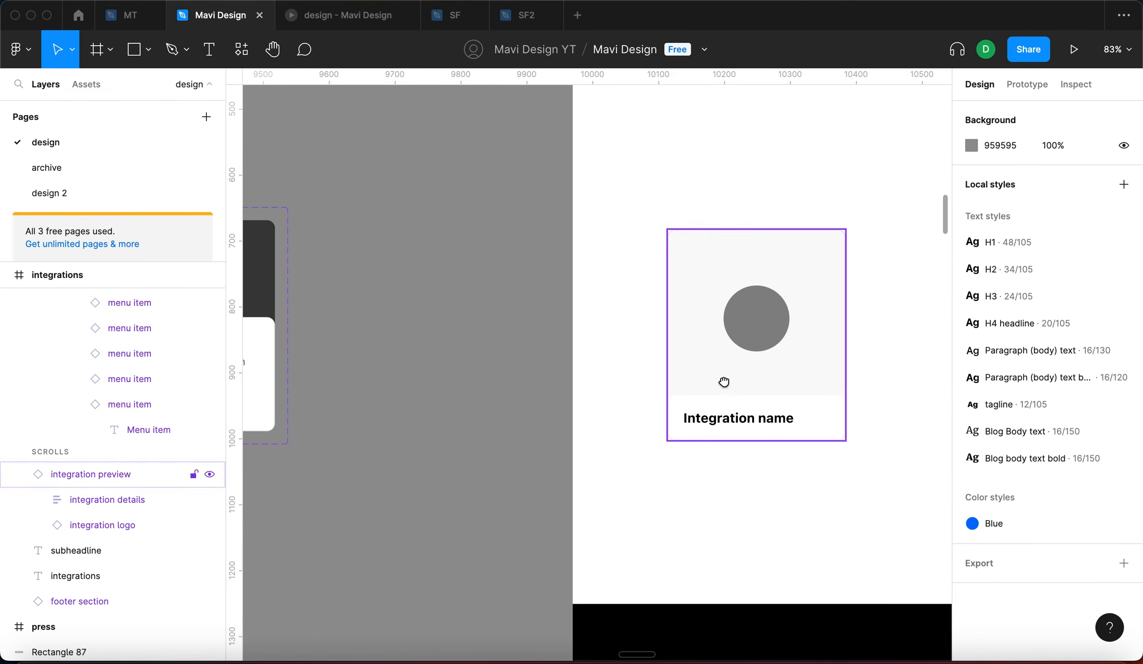
pyautogui.hscroll(3, 724, 380)
pyautogui.click(722, 345)
pyautogui.hotkey('shift', 'g')
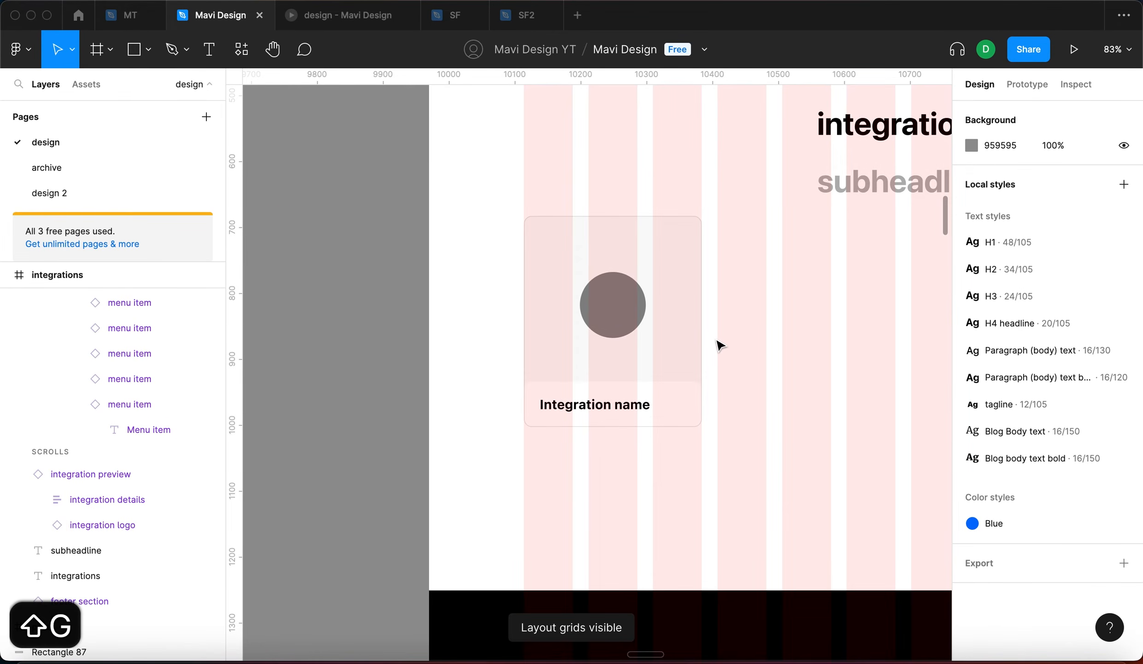
pyautogui.hscroll(3, 717, 346)
pyautogui.scroll(-3, 429, 351)
pyautogui.moveTo(431, 357); pyautogui.dragTo(552, 377)
pyautogui.press('super+d')
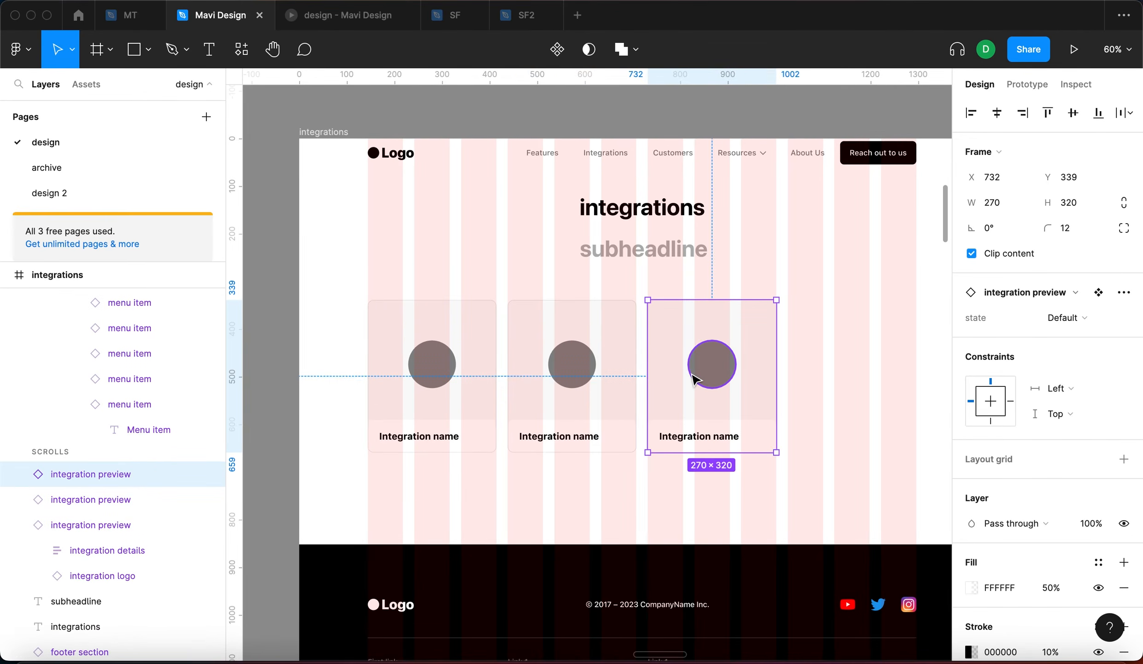
pyautogui.press('super+d')
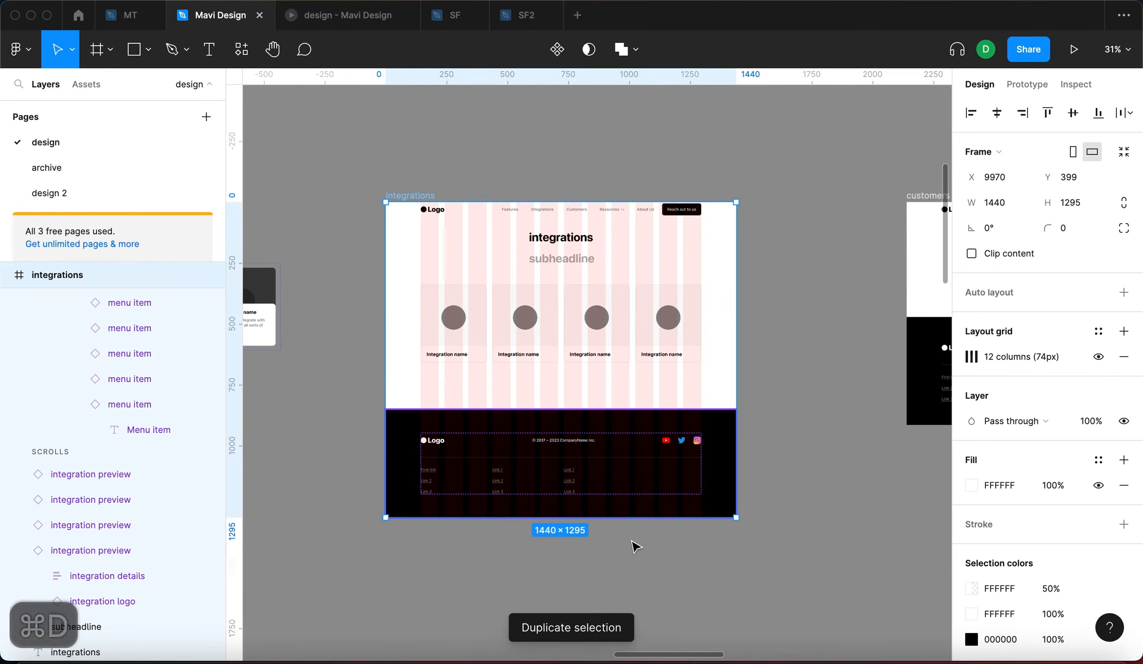
# Extend the integrations frame to 1955 height and align the footer to its bottom
pyautogui.moveTo(635, 518); pyautogui.dragTo(646, 657)
pyautogui.click(658, 449)
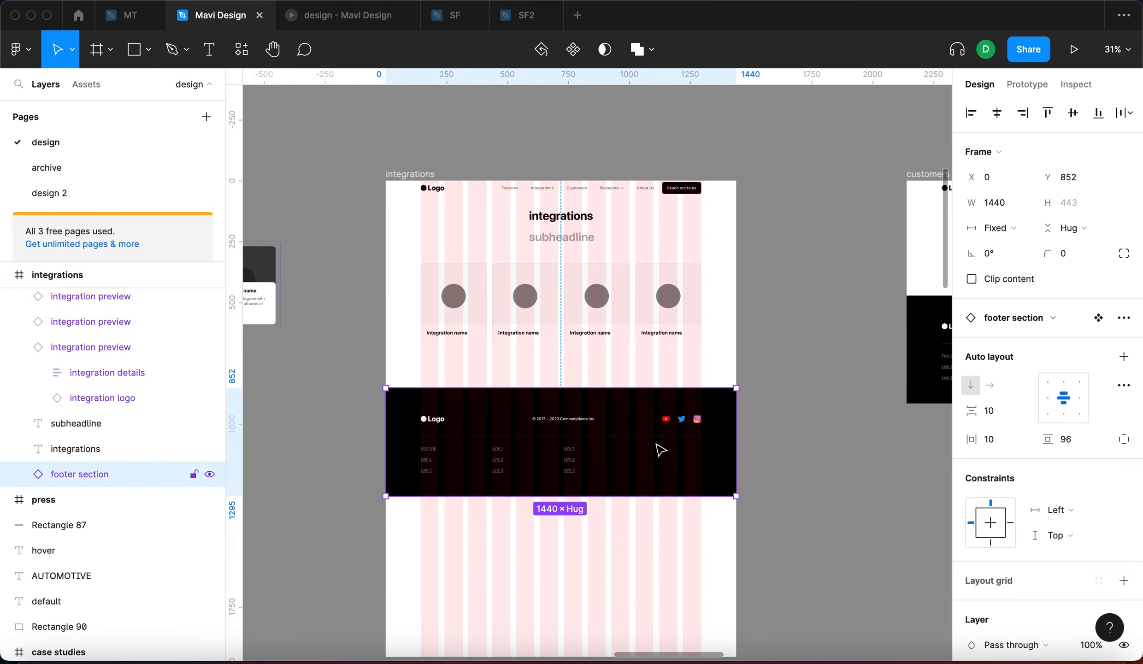
pyautogui.hotkey('alt', 's')
# Duplicate the row of four cards into a second row below
pyautogui.moveTo(707, 363); pyautogui.dragTo(382, 276)
pyautogui.moveTo(478, 281); pyautogui.dragTo(479, 359)
pyautogui.hotkey('shift', 'Down')
pyautogui.hotkey('shift', 'Down')
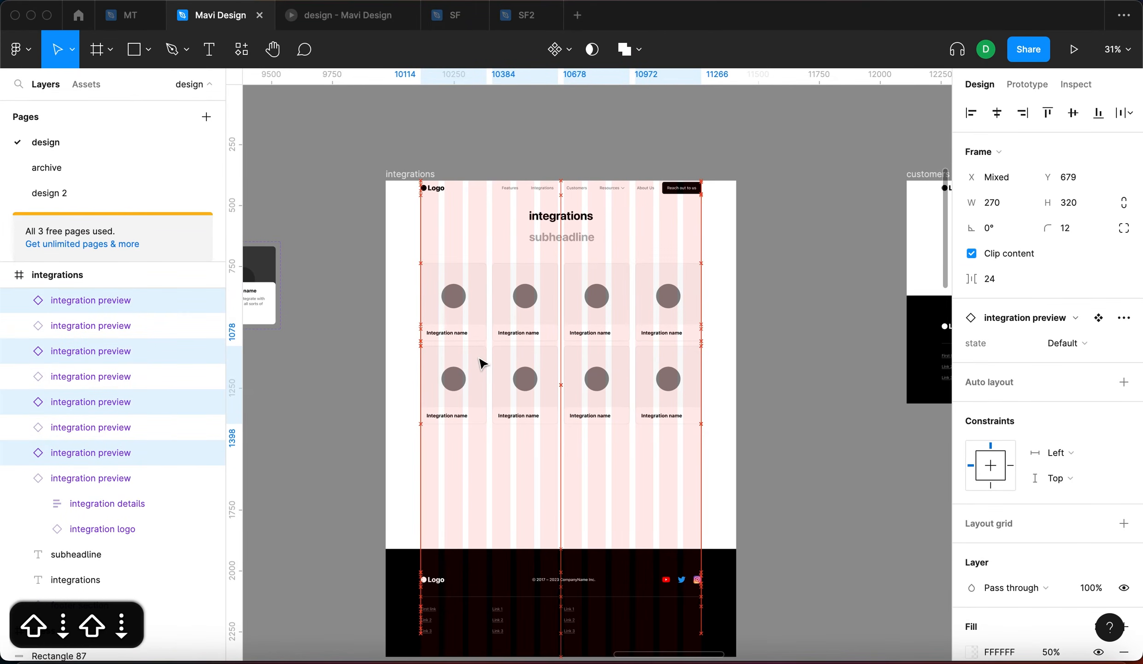
pyautogui.press('Down')
pyautogui.press('Down')
pyautogui.press('Down')
pyautogui.click(322, 21)
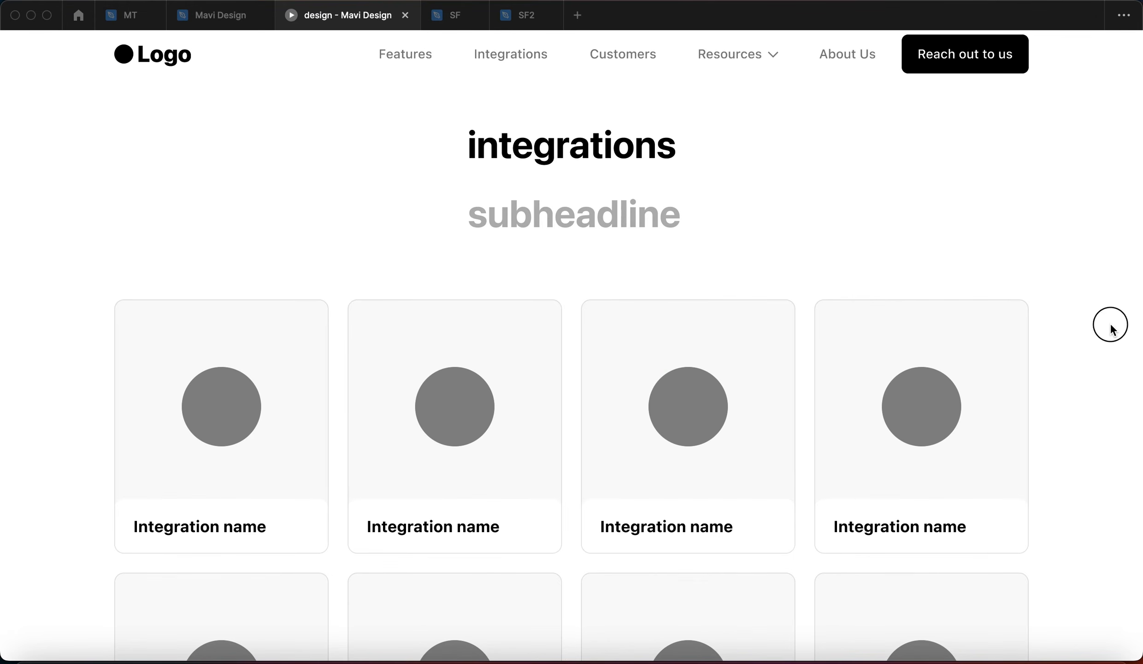
# Hover over each of the eight cards in the prototype to check their hover states
pyautogui.click(1108, 337)
pyautogui.scroll(-5, 1100, 364)
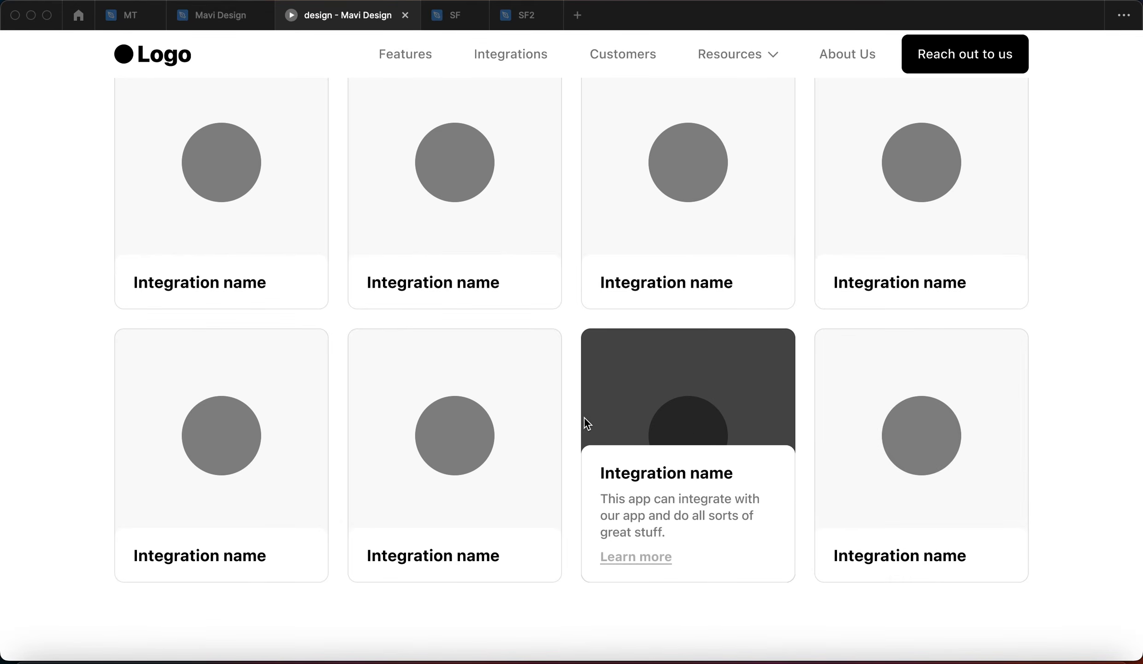
pyautogui.scroll(5, 737, 216)
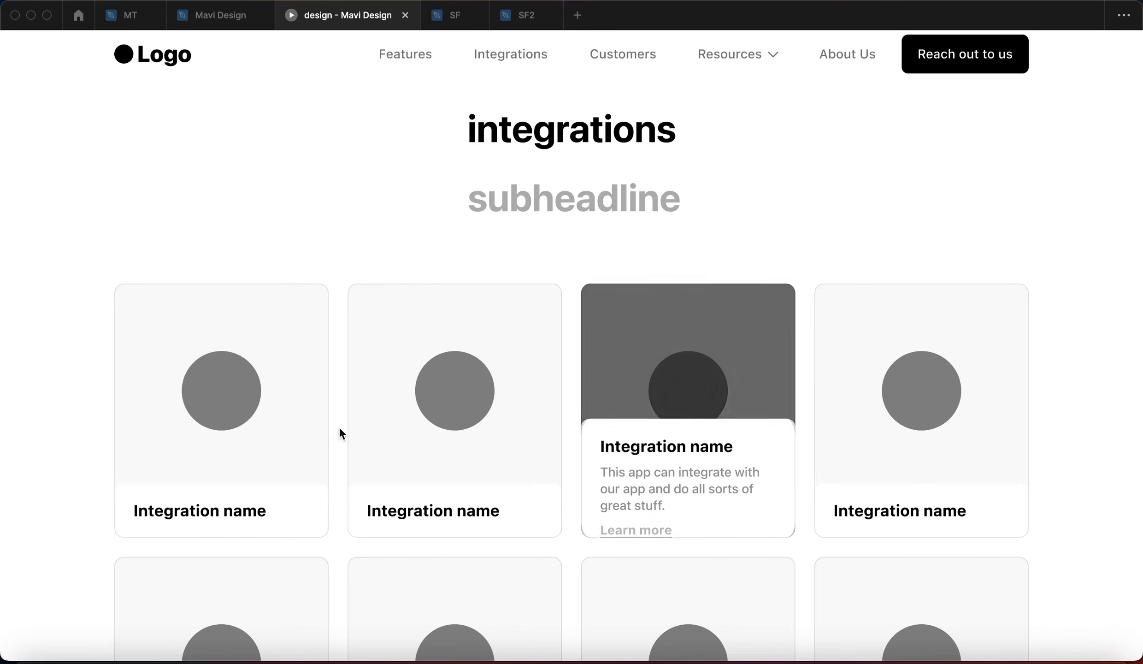
pyautogui.click(1049, 493)
pyautogui.scroll(-5, 1049, 493)
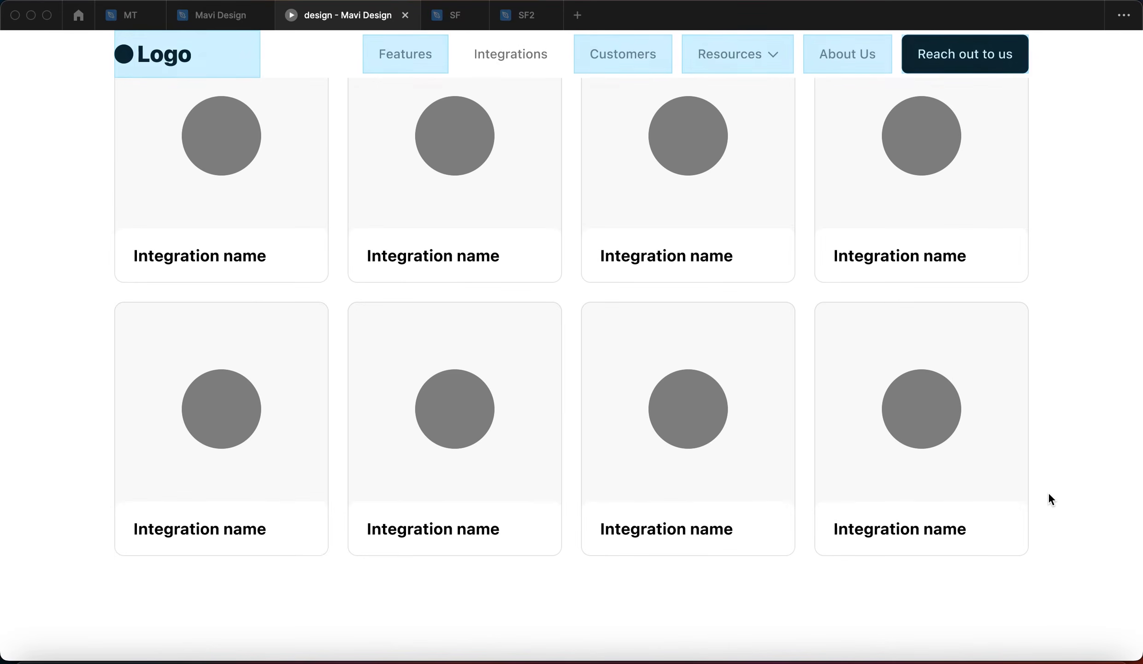
pyautogui.scroll(6, 1049, 493)
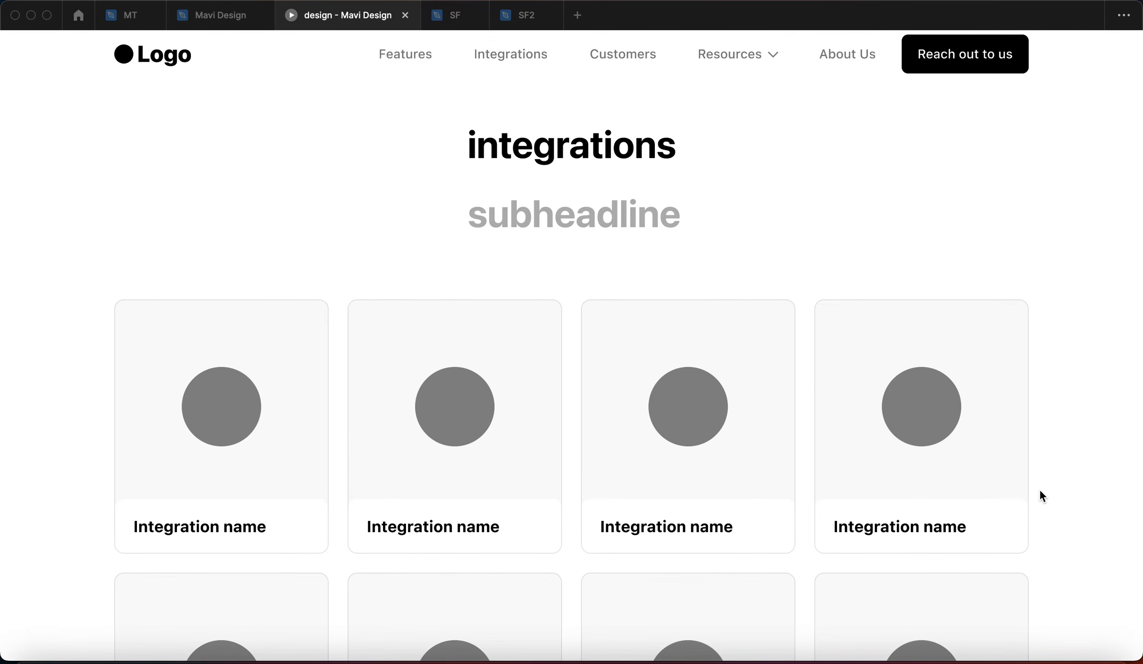
pyautogui.scroll(-4, 1022, 483)
pyautogui.scroll(4, 1021, 483)
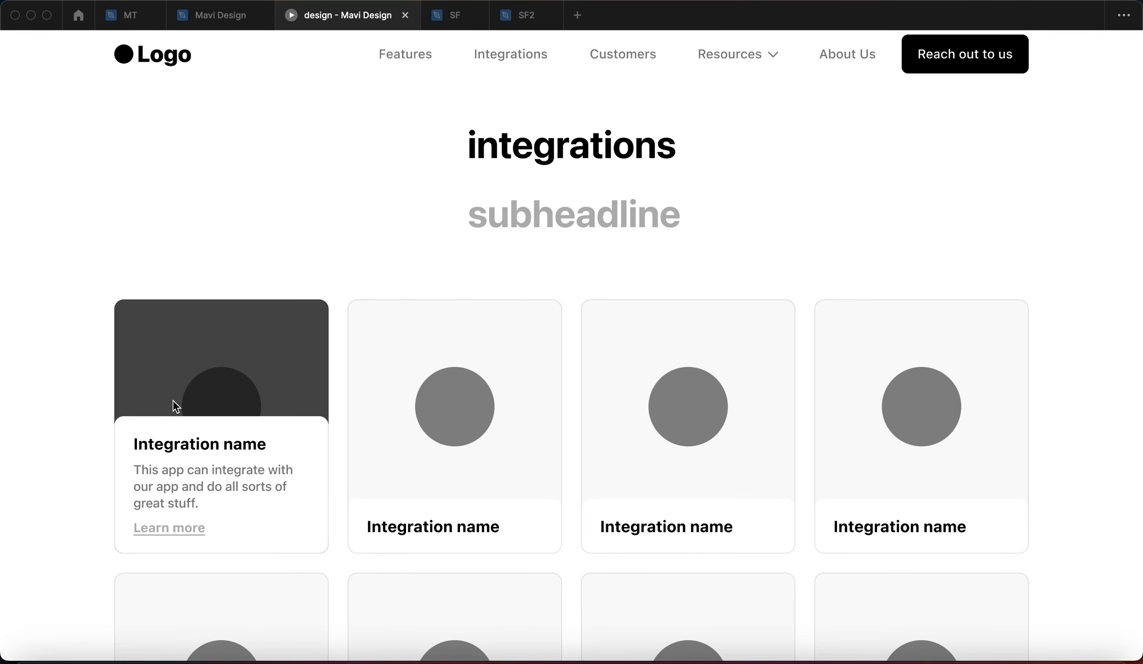
pyautogui.scroll(-5, 1080, 436)
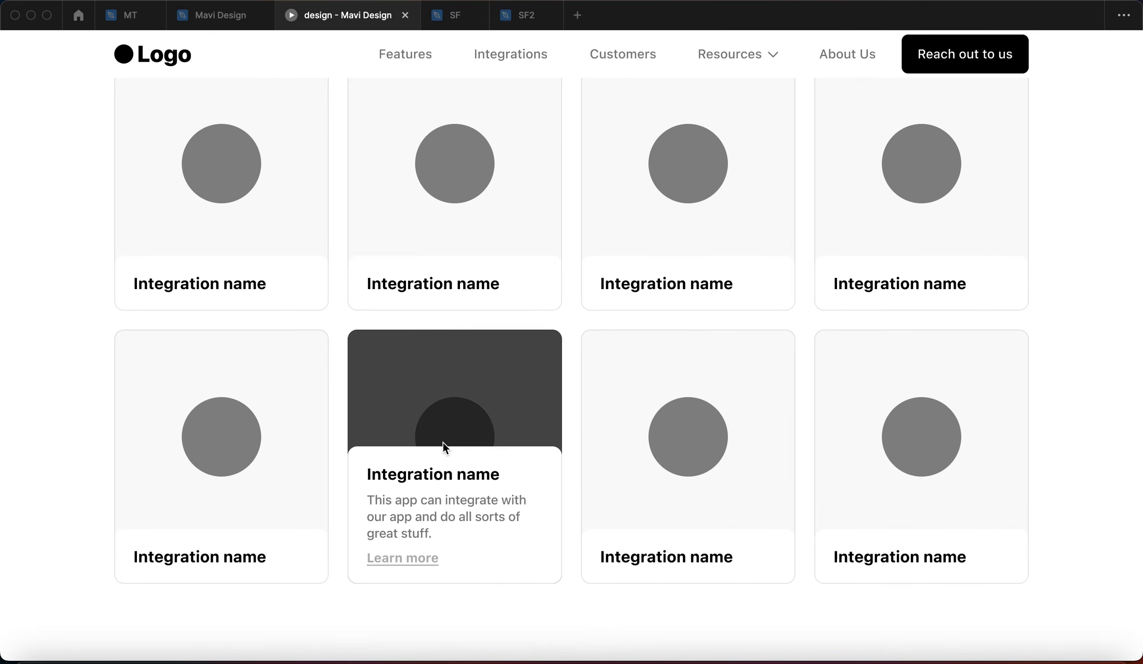
pyautogui.click(67, 453)
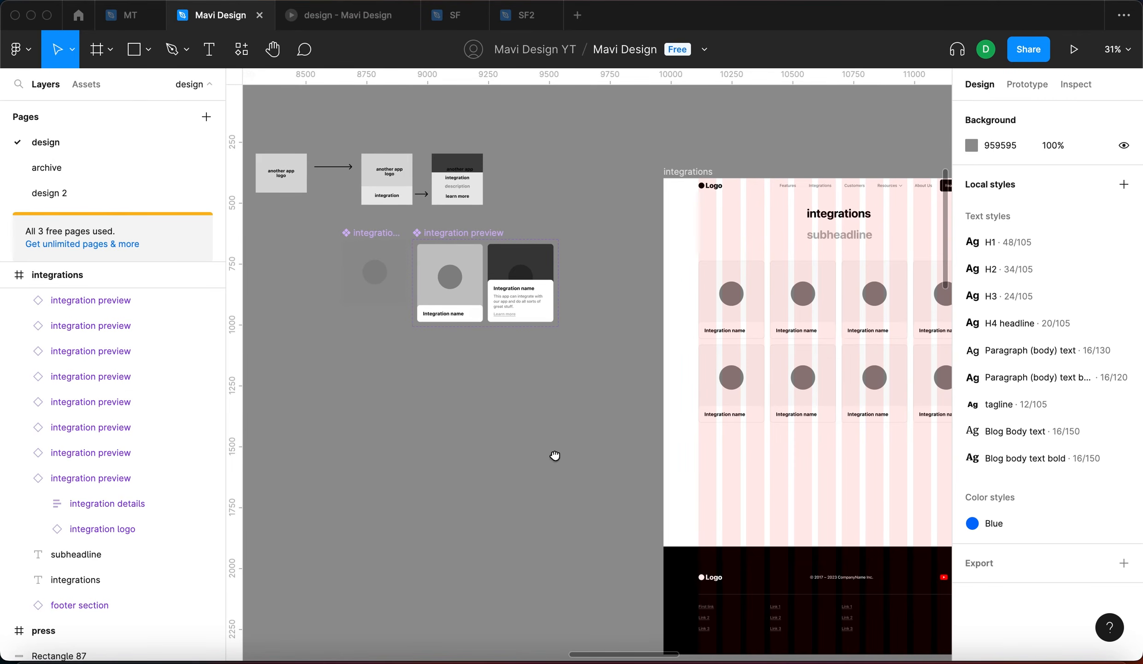
# Add two variants to the integration logo component and line them up with the preview cards
pyautogui.hscroll(-4, 449, 399)
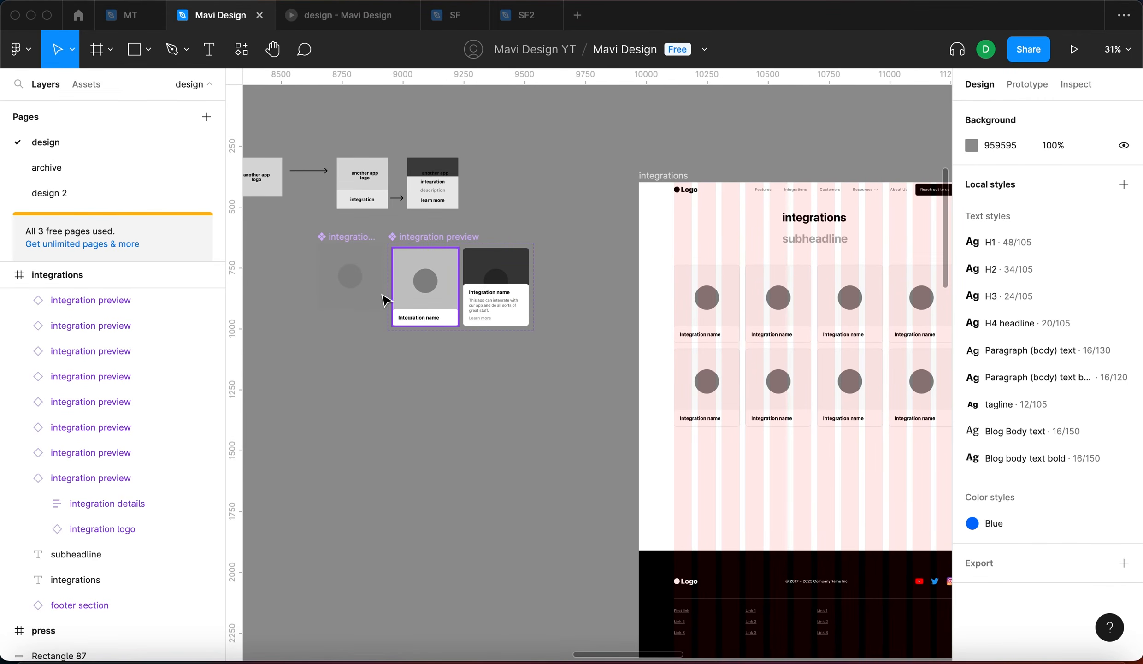
pyautogui.scroll(5, 390, 314)
pyautogui.scroll(2, 834, 388)
pyautogui.hscroll(-2, 835, 388)
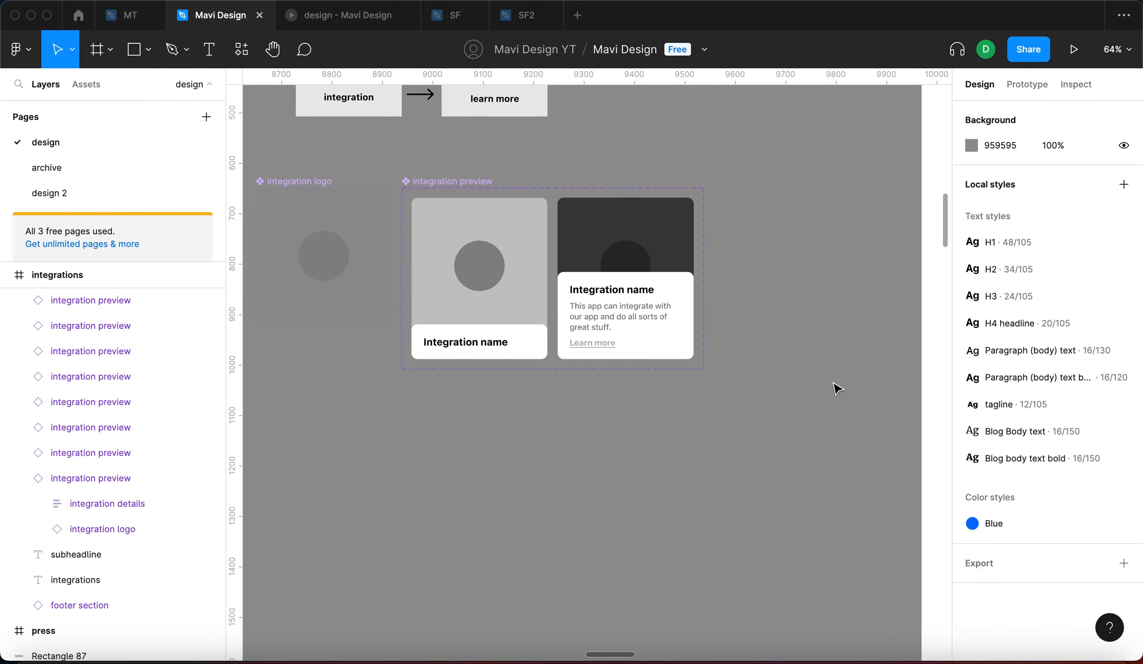
pyautogui.keyDown('super'); pyautogui.click(695, 358); pyautogui.keyUp('super')
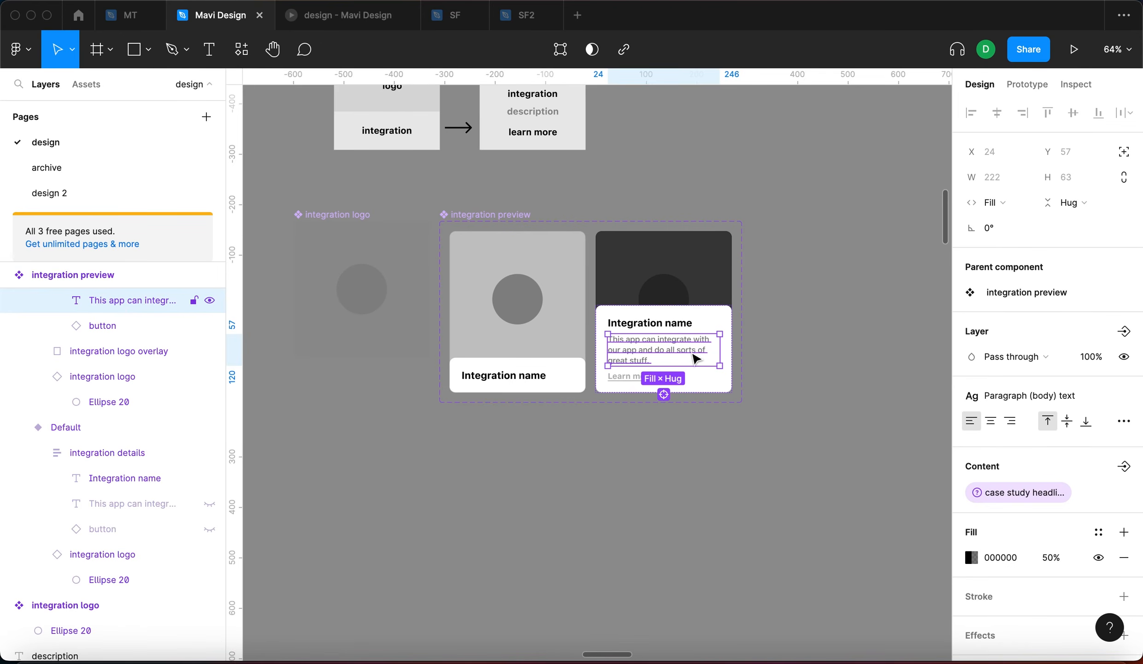
pyautogui.click(728, 468)
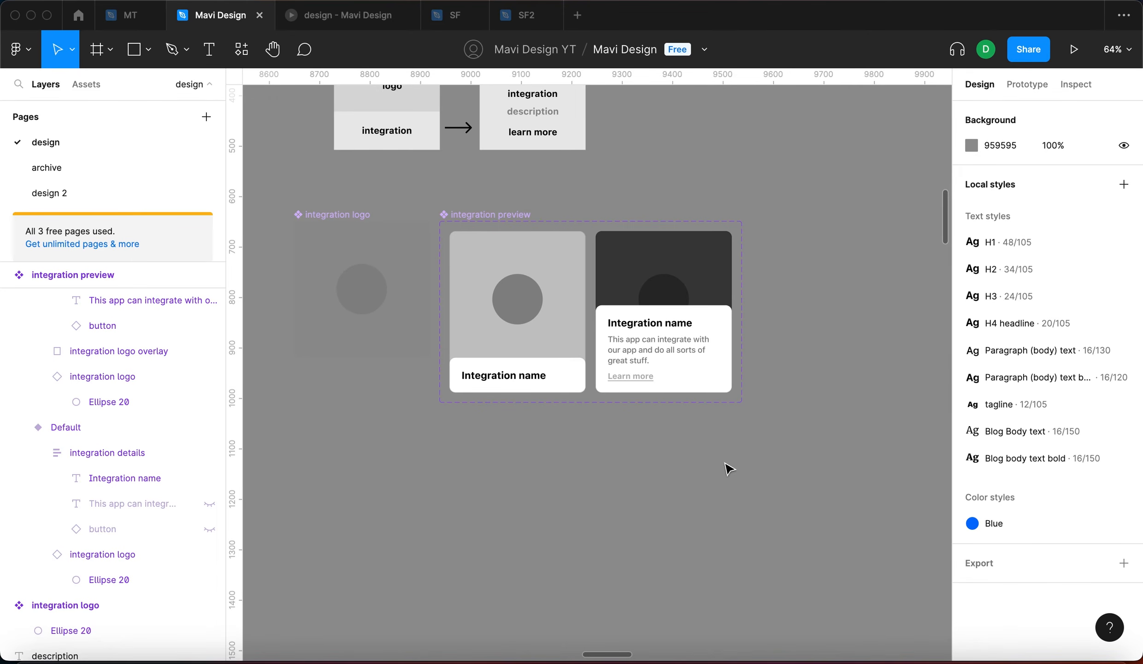
pyautogui.hscroll(-5, 494, 482)
pyautogui.click(435, 220)
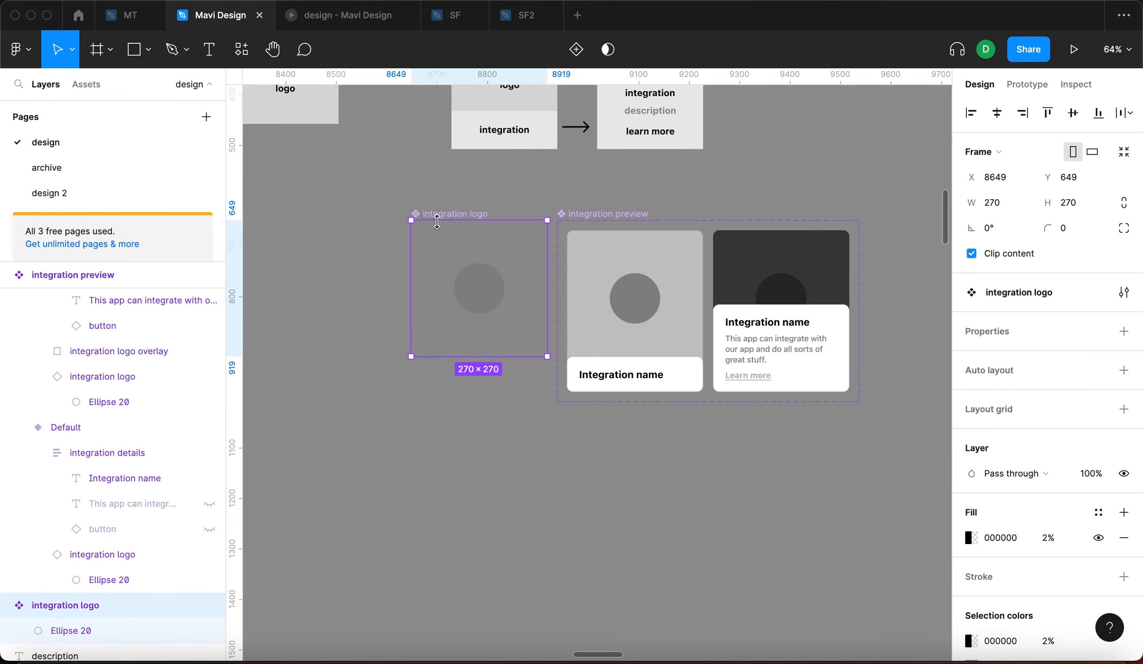
pyautogui.click(576, 49)
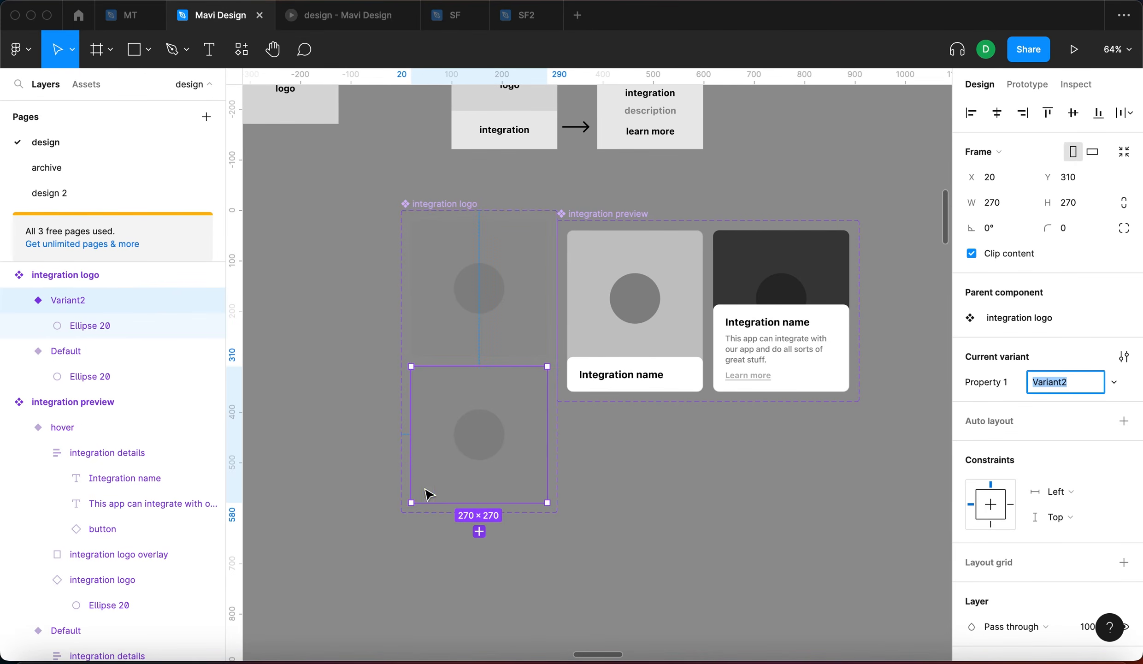
pyautogui.click(475, 529)
pyautogui.scroll(-3, 345, 410)
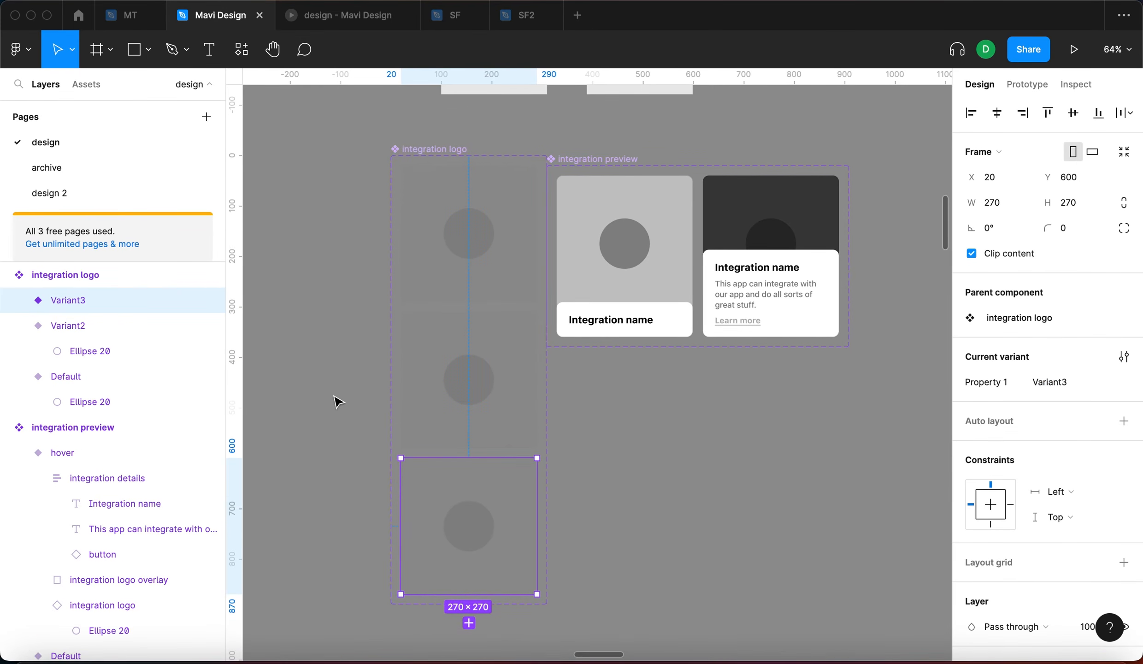
pyautogui.moveTo(437, 148); pyautogui.dragTo(427, 158)
# Replace Variant2's circle with a centred 100×100 square coloured grey 888888
pyautogui.click(477, 297)
pyautogui.click(484, 393)
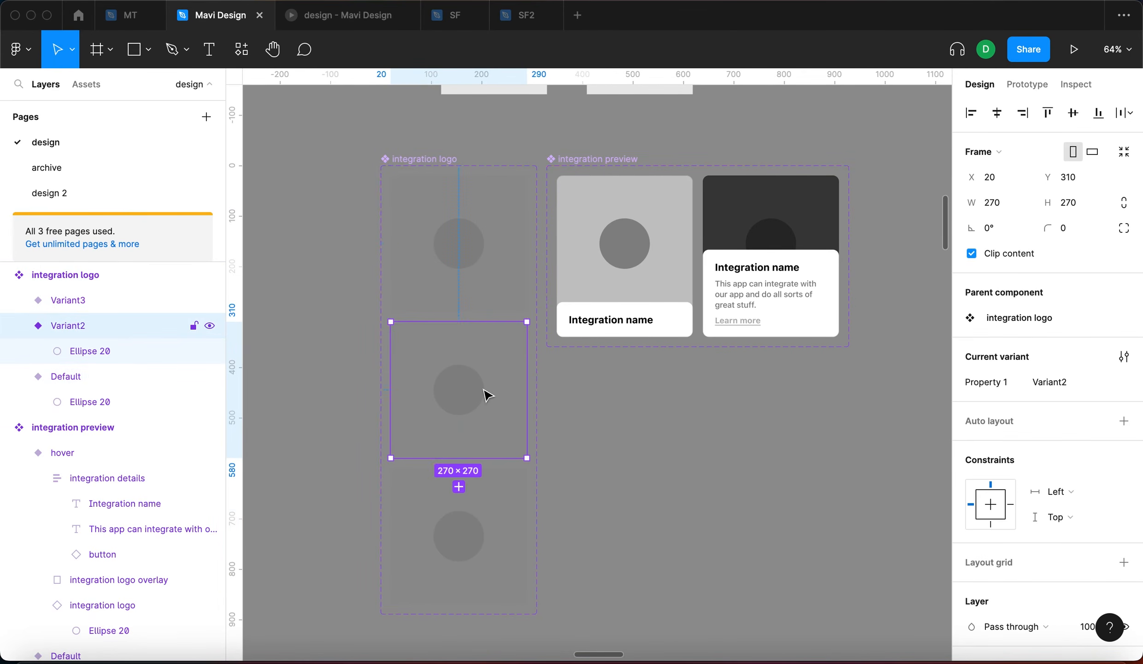
pyautogui.click(482, 395)
pyautogui.scroll(5, 434, 398)
pyautogui.press('BackSpace')
pyautogui.press('r')
pyautogui.click(488, 418)
pyautogui.moveTo(491, 421); pyautogui.dragTo(488, 388)
pyautogui.press('i')
pyautogui.click(809, 103)
pyautogui.click(657, 437)
pyautogui.click(513, 385)
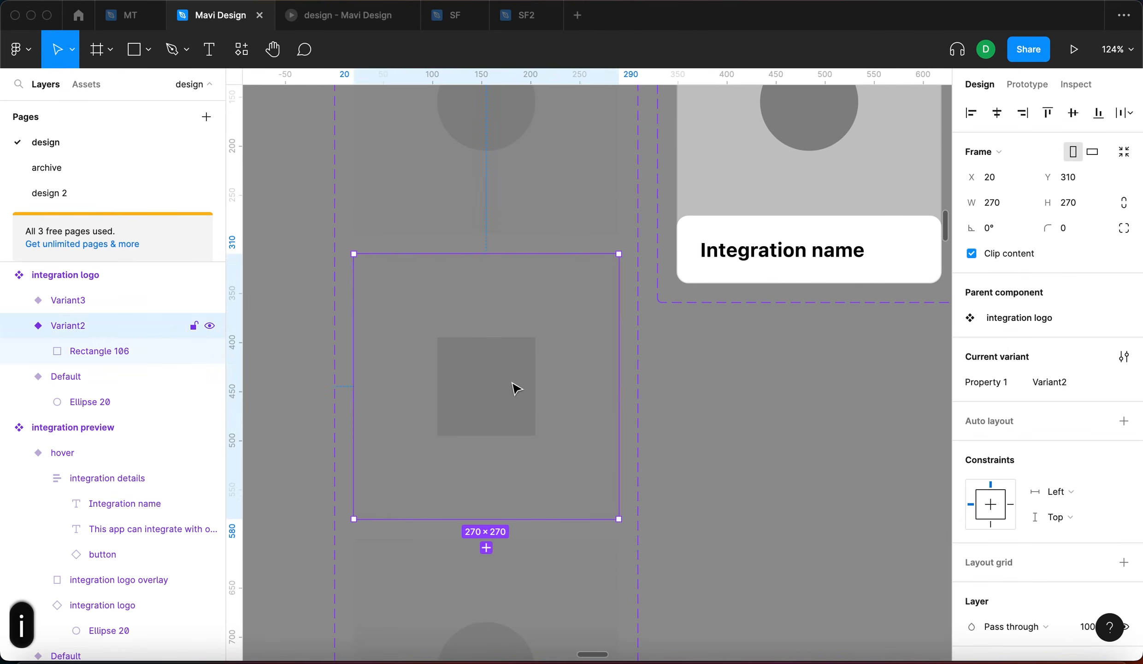
pyautogui.scroll(-5, 518, 360)
# Replace Variant3's circle with a grey 888888 triangle drawn with the polygon tool
pyautogui.click(509, 526)
pyautogui.click(511, 527)
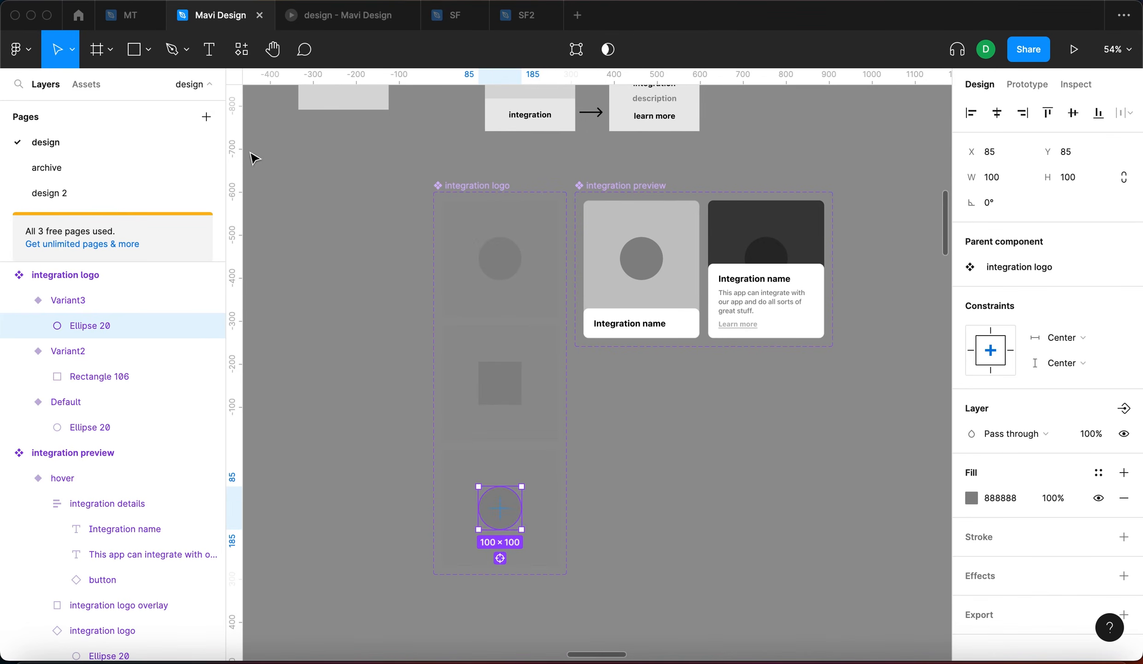
pyautogui.click(149, 50)
pyautogui.click(115, 164)
pyautogui.moveTo(637, 430); pyautogui.dragTo(686, 488)
pyautogui.press('super+e')
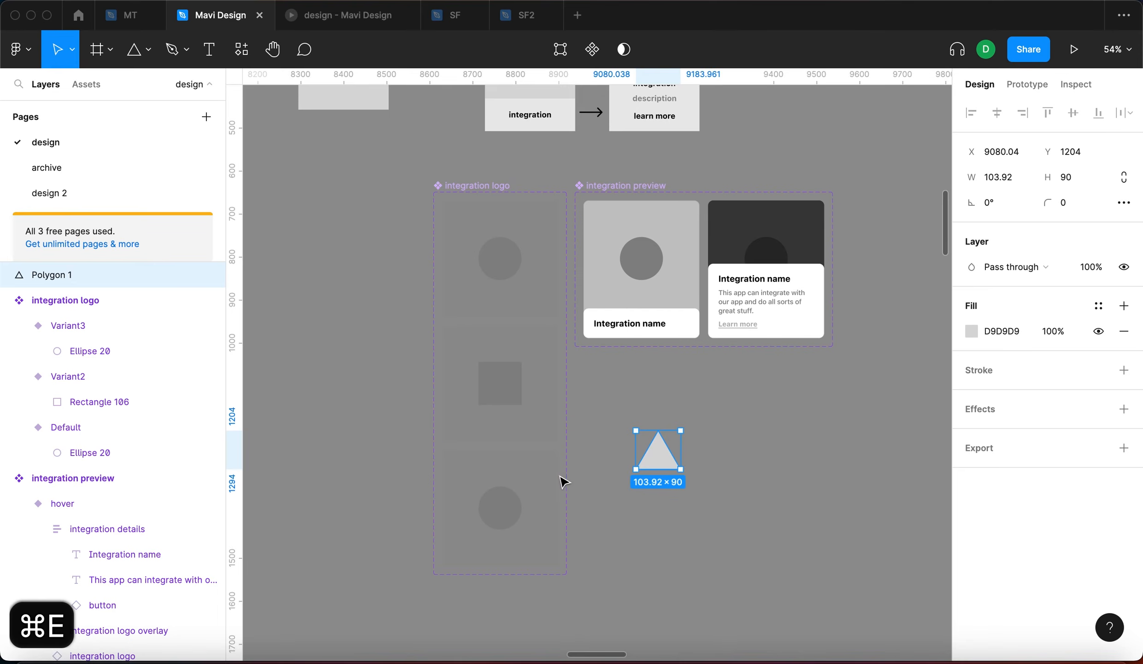
pyautogui.press('i')
pyautogui.click(517, 498)
pyautogui.press('super+x')
pyautogui.click(498, 507)
pyautogui.press('super+v')
pyautogui.click(500, 509)
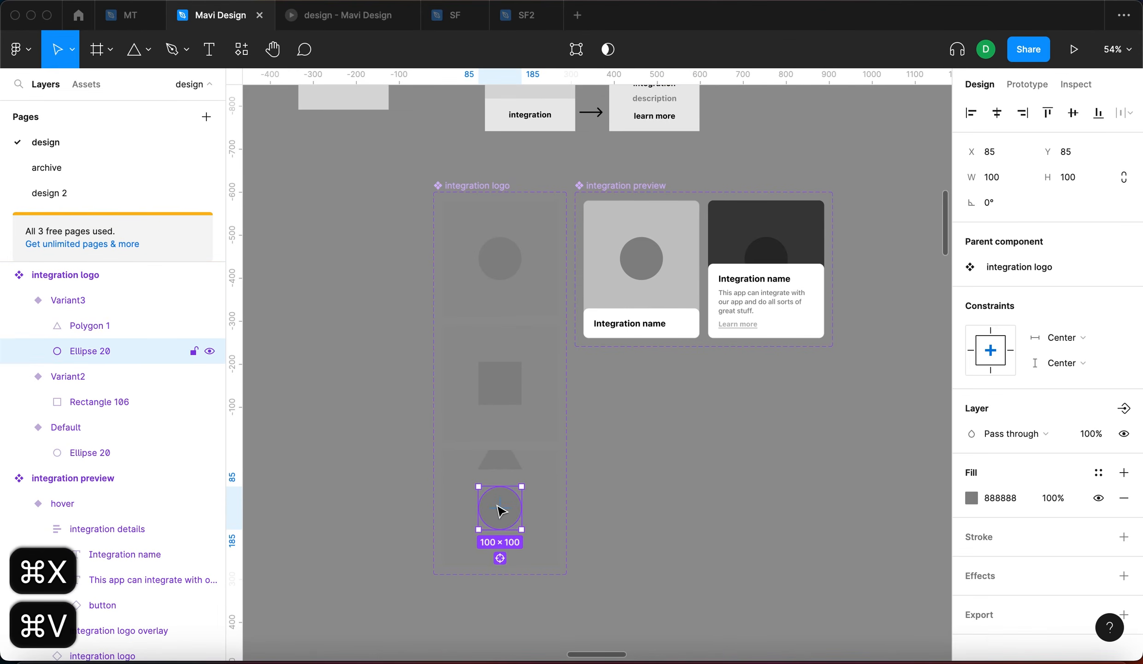
pyautogui.press('BackSpace')
pyautogui.click(503, 467)
pyautogui.click(484, 272)
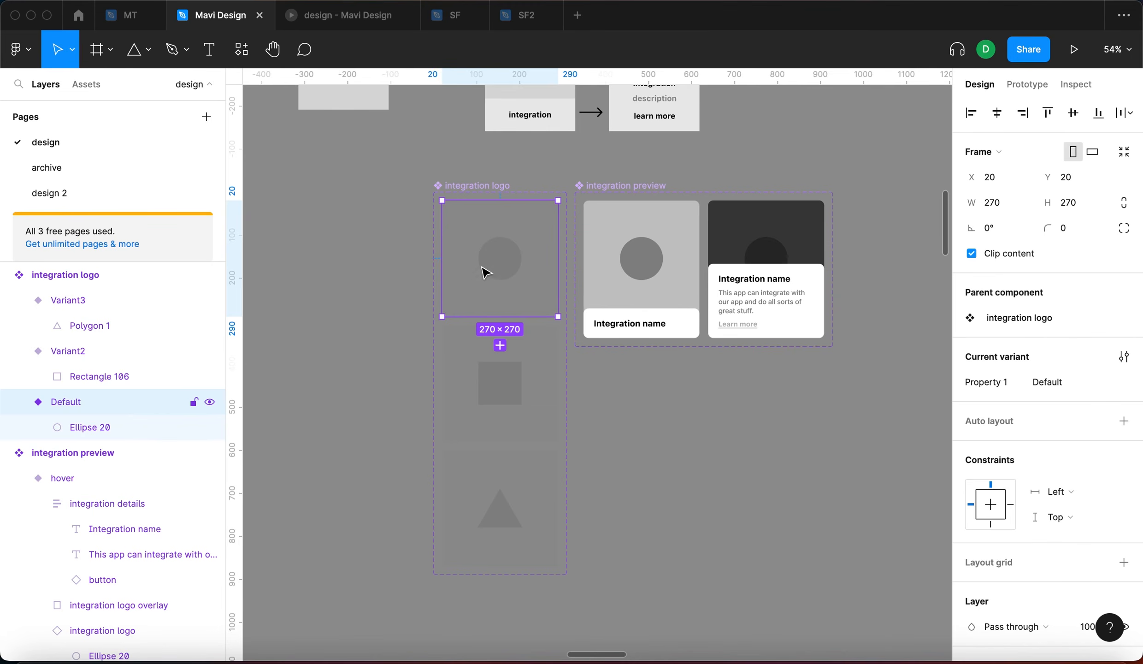
pyautogui.click(498, 380)
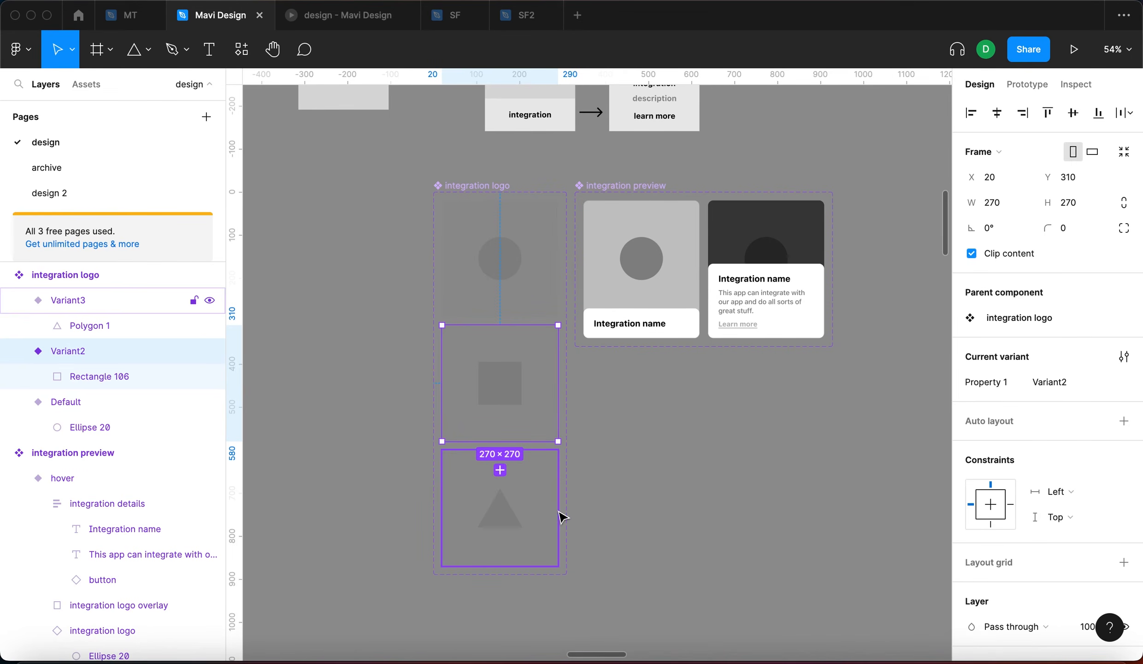
# Detach both Integration name texts and link them to a new 'integration name/headline' text property
pyautogui.scroll(-5, 559, 488)
pyautogui.click(513, 417)
pyautogui.scroll(5, 513, 417)
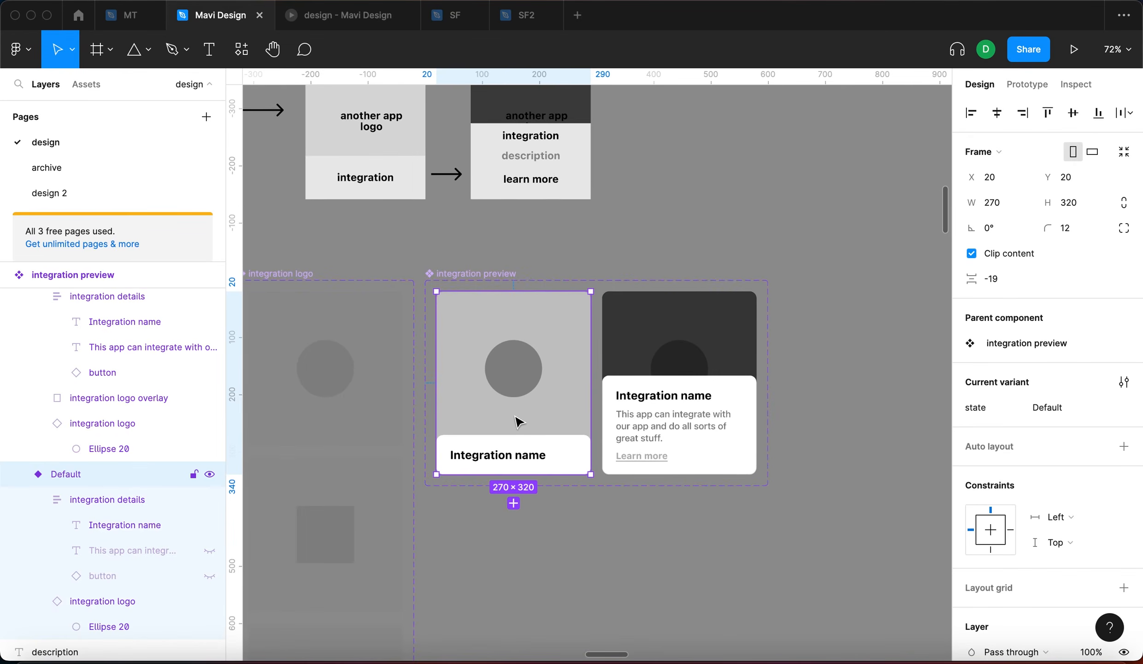
pyautogui.doubleClick(633, 364)
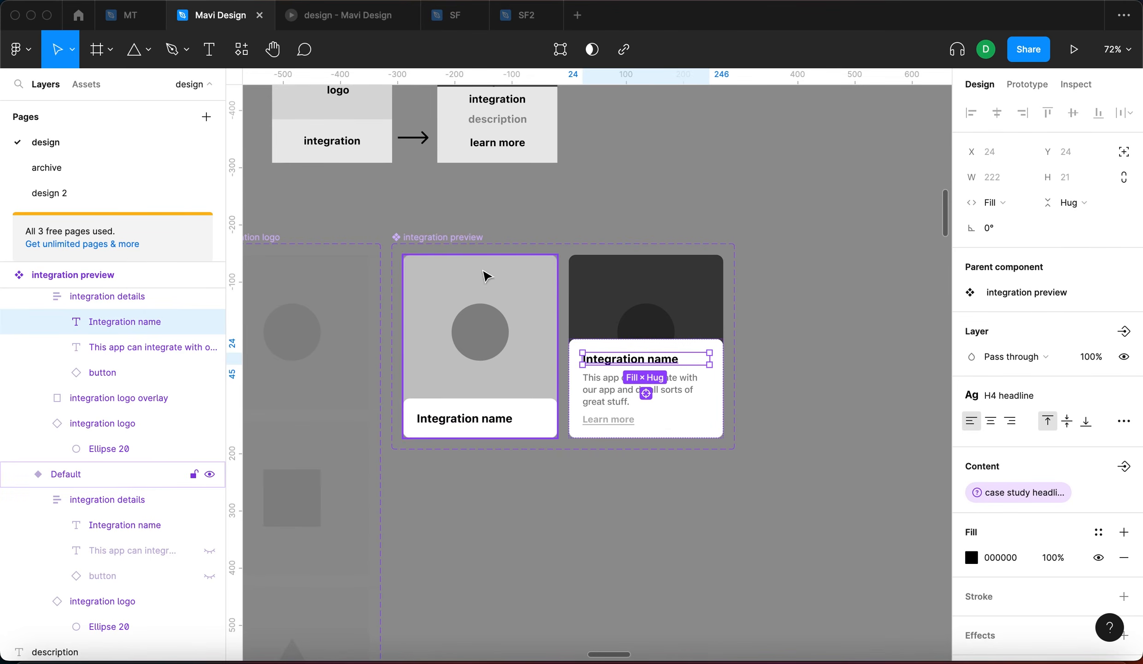
pyautogui.click(646, 393)
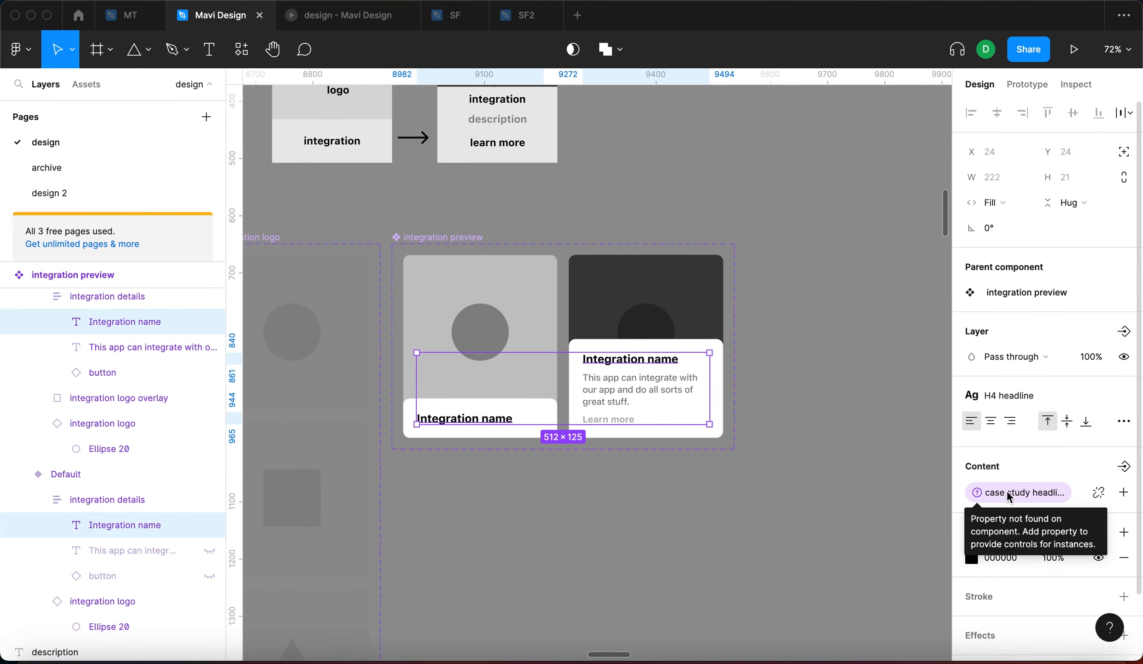
pyautogui.click(1100, 492)
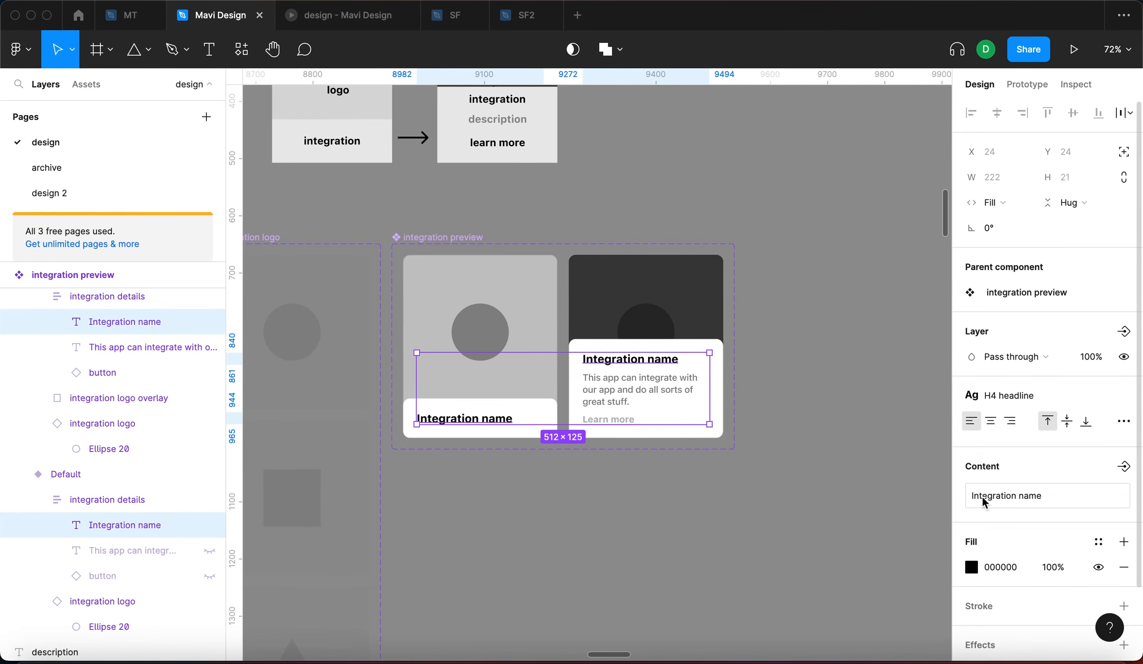
pyautogui.click(1123, 468)
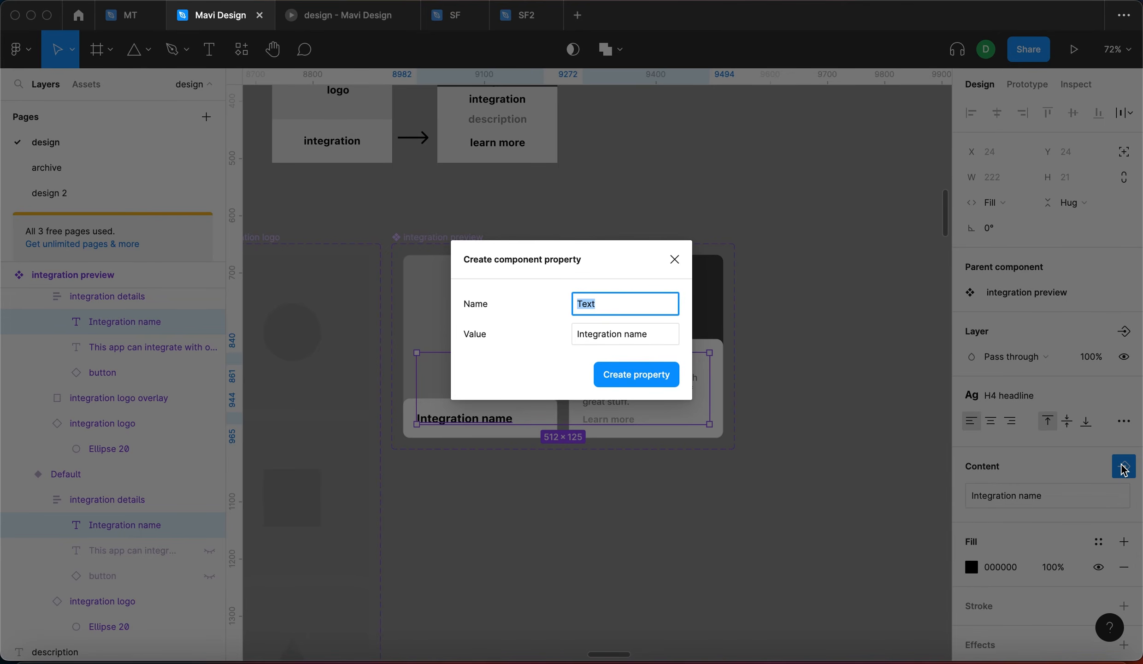
pyautogui.write('integration name')
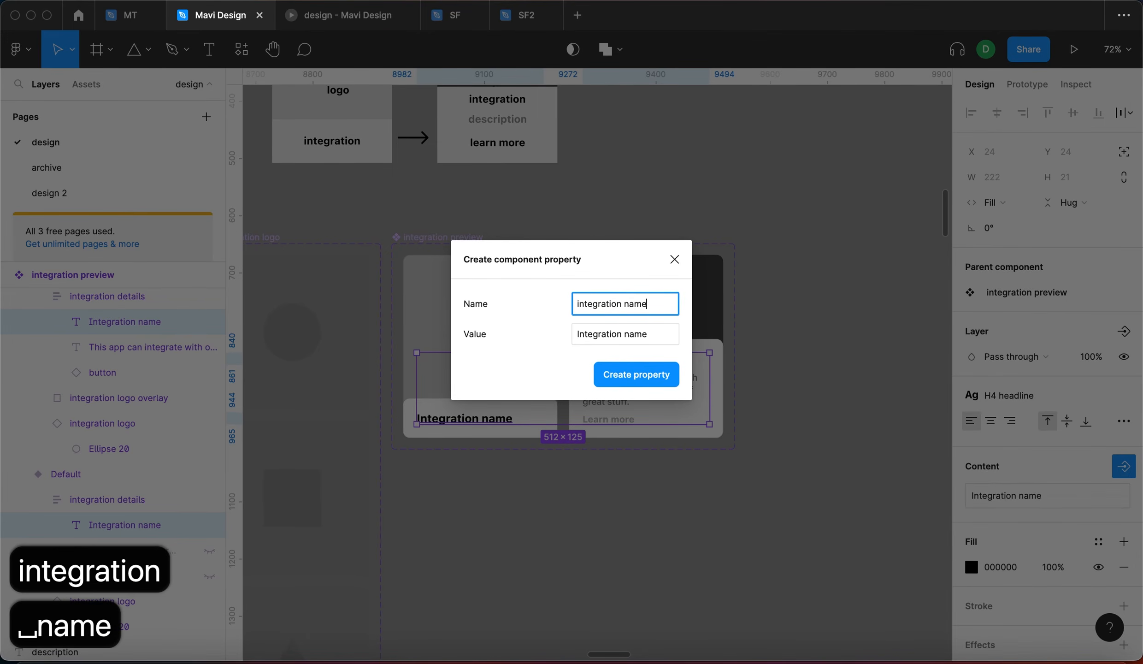
pyautogui.write('/headline')
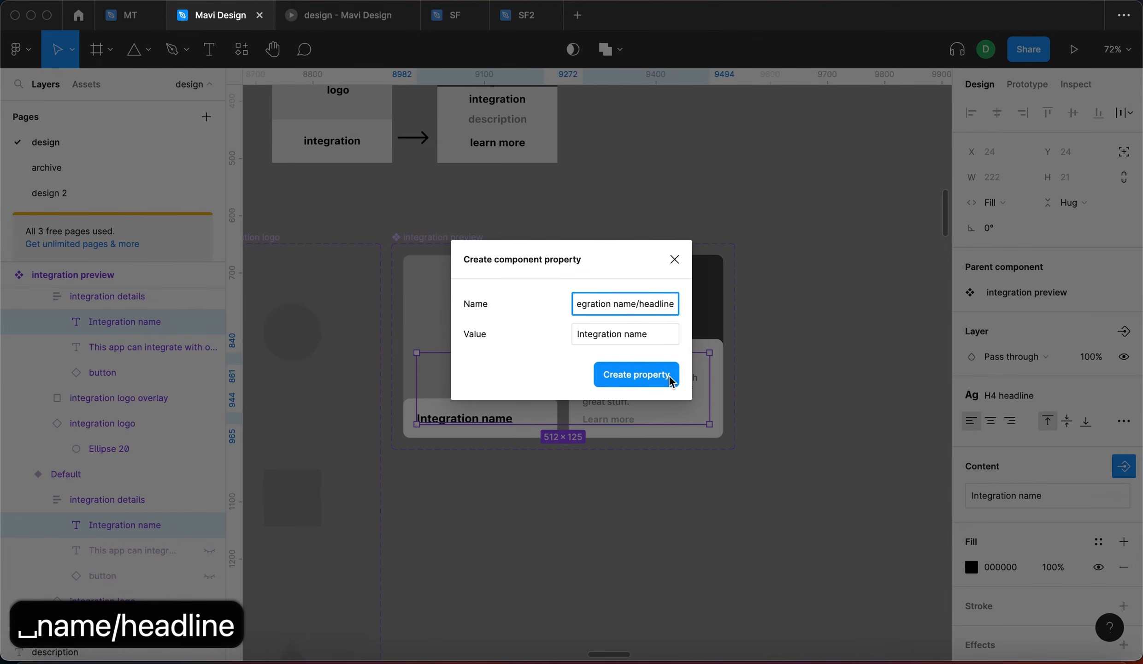
pyautogui.click(668, 375)
# Detach both descriptions from the case study headline property and create an 'integration' text property
pyautogui.click(660, 395)
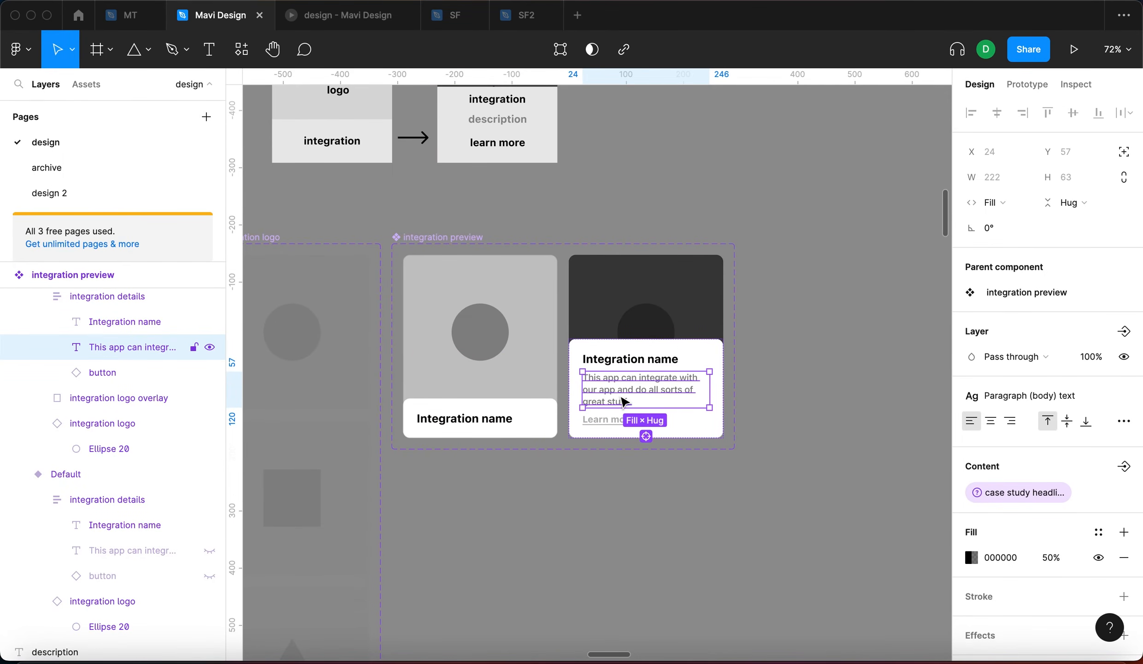
pyautogui.click(646, 436)
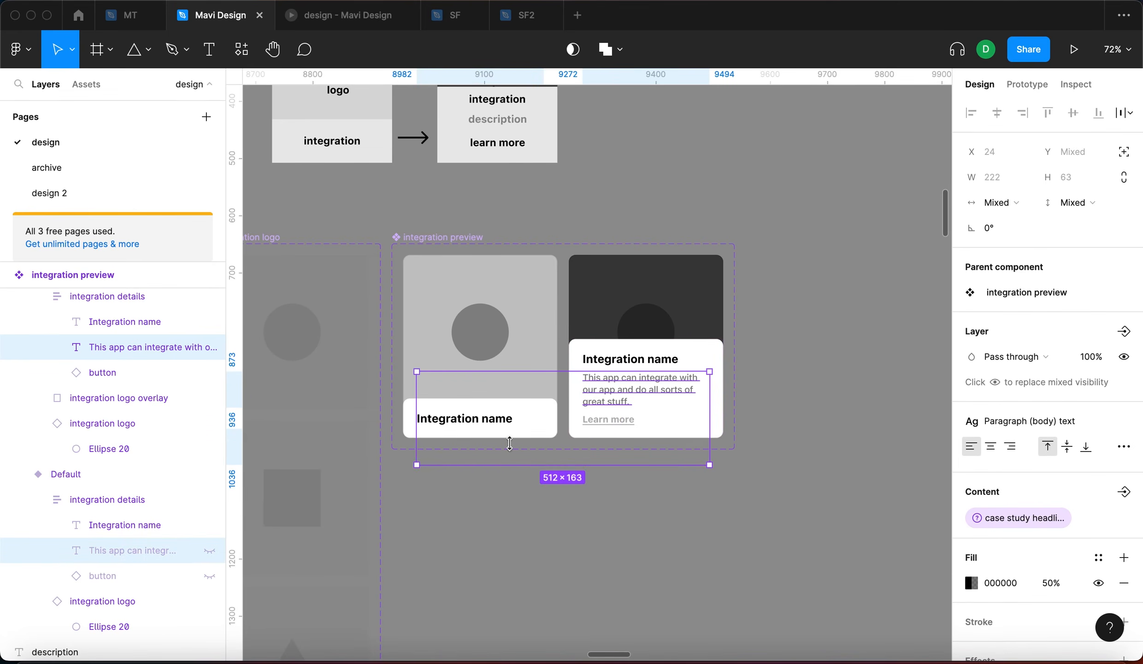
pyautogui.moveTo(1100, 518)
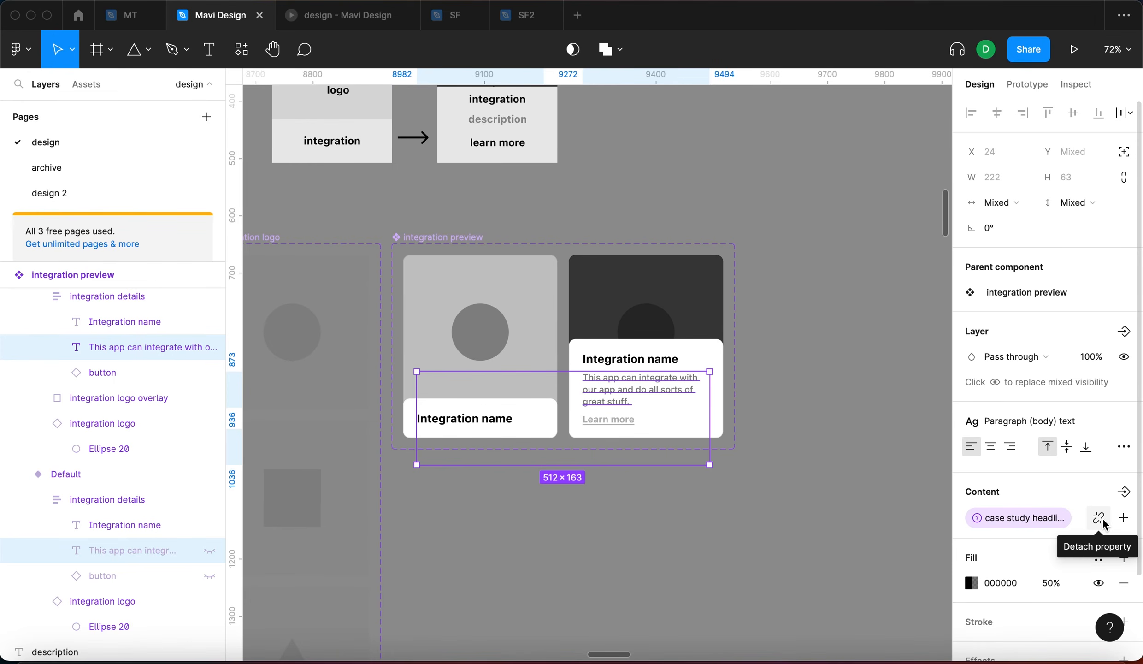
pyautogui.click(1101, 518)
pyautogui.click(1124, 491)
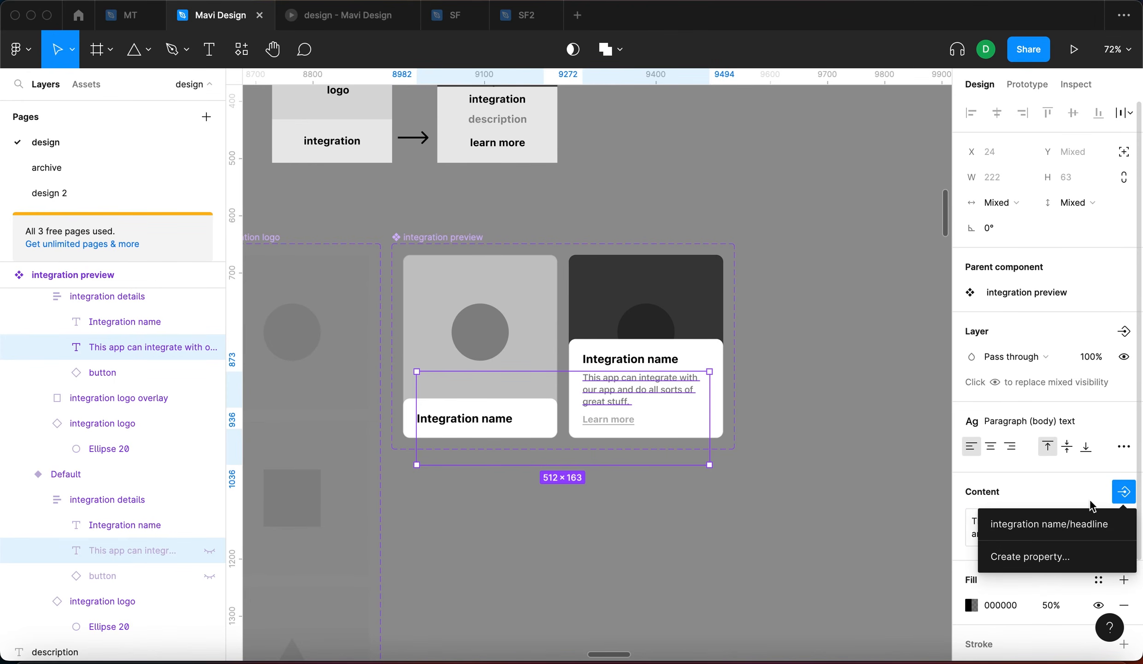
pyautogui.click(1069, 557)
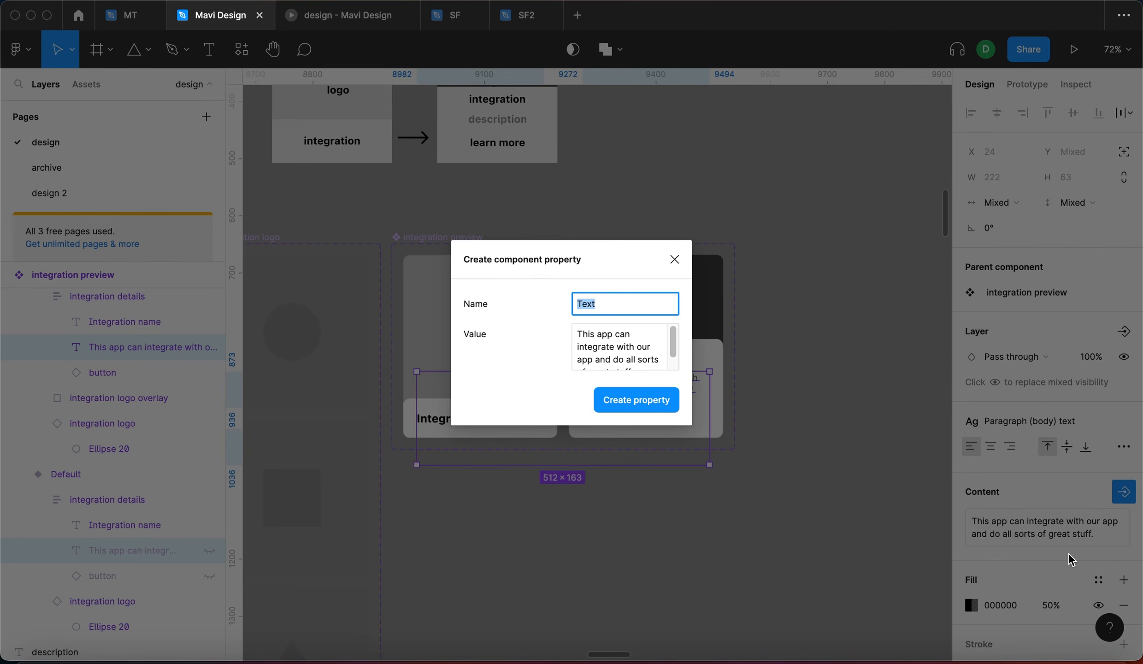
pyautogui.write('integration')
pyautogui.press('Return')
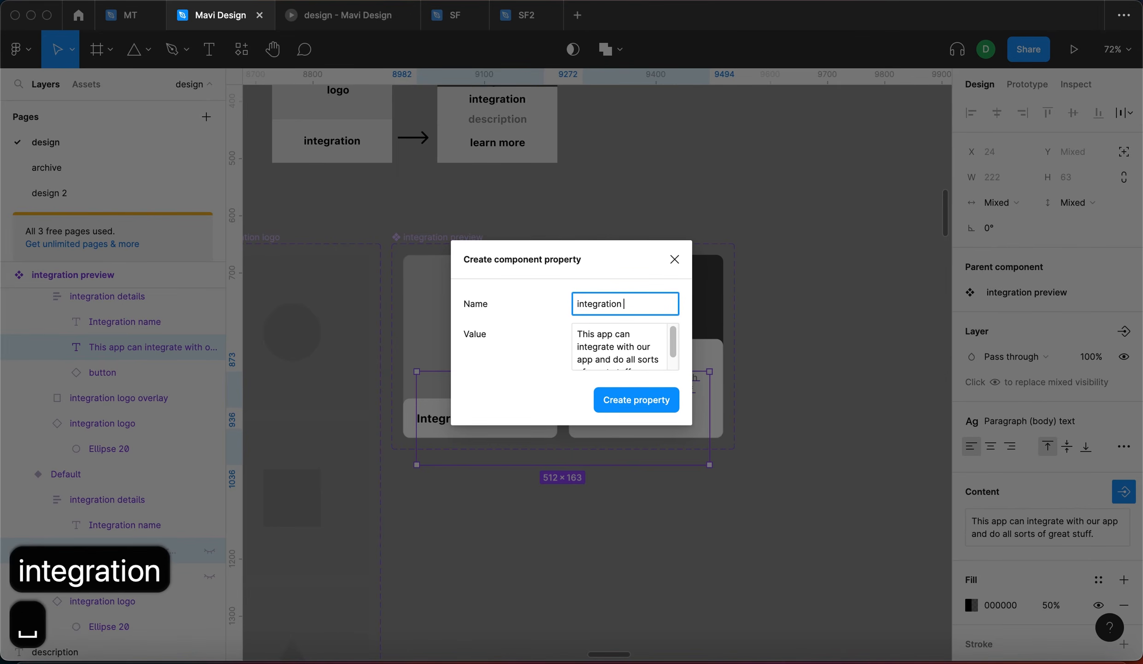
pyautogui.click(463, 201)
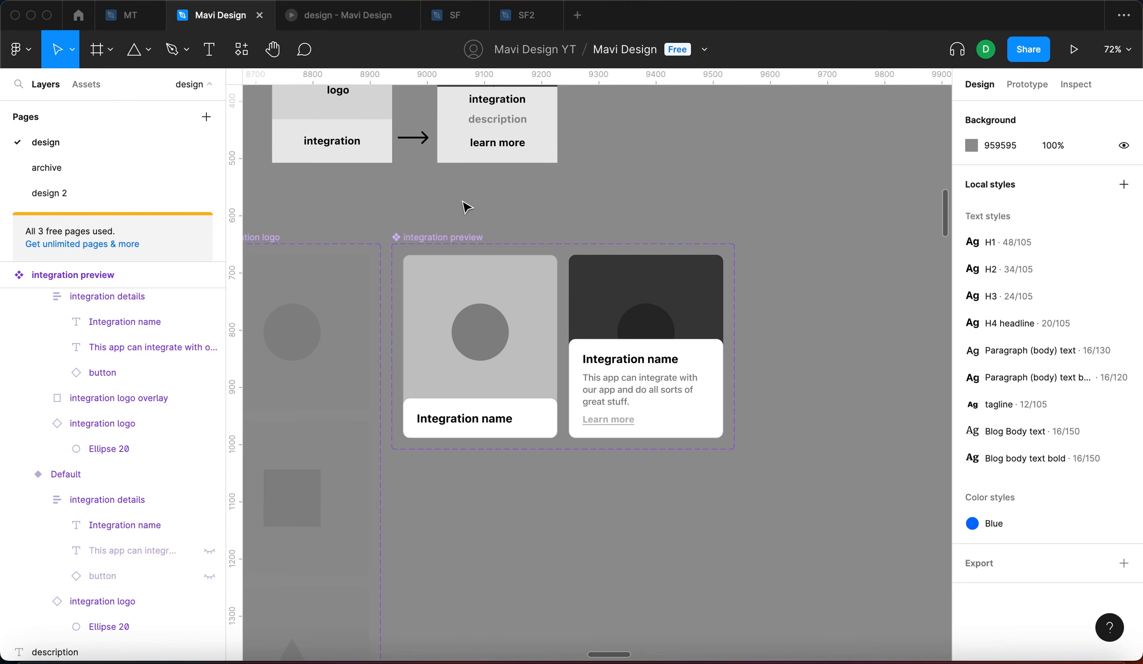
# Expose the nested 'integration logo' instance properties on the integration preview component set
pyautogui.click(436, 239)
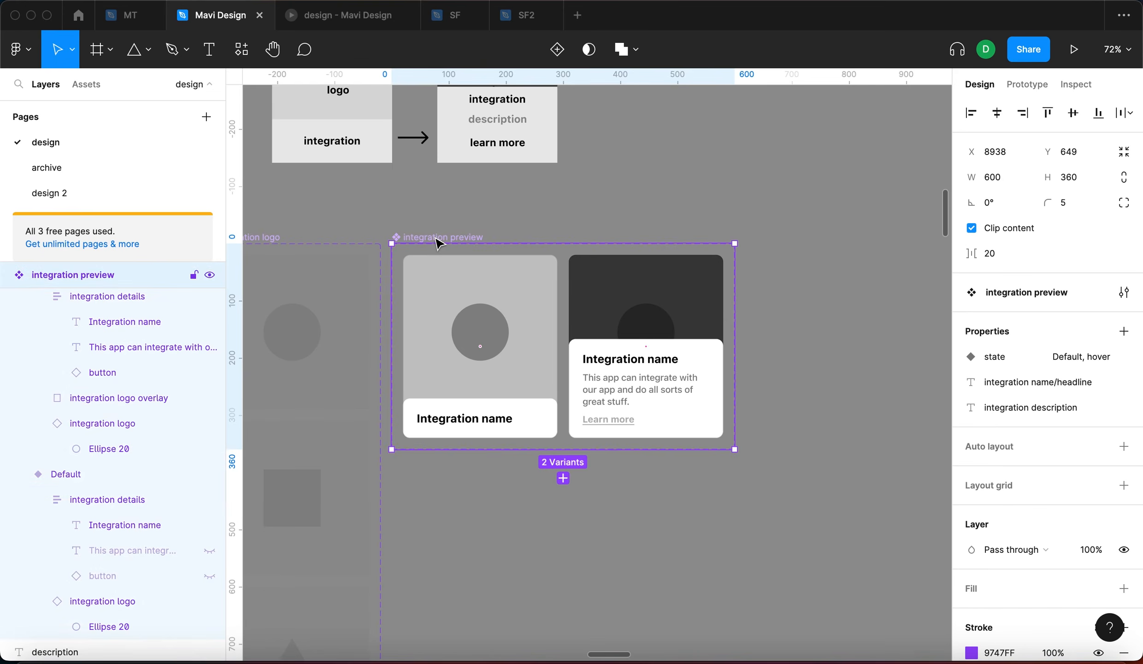
pyautogui.click(1123, 332)
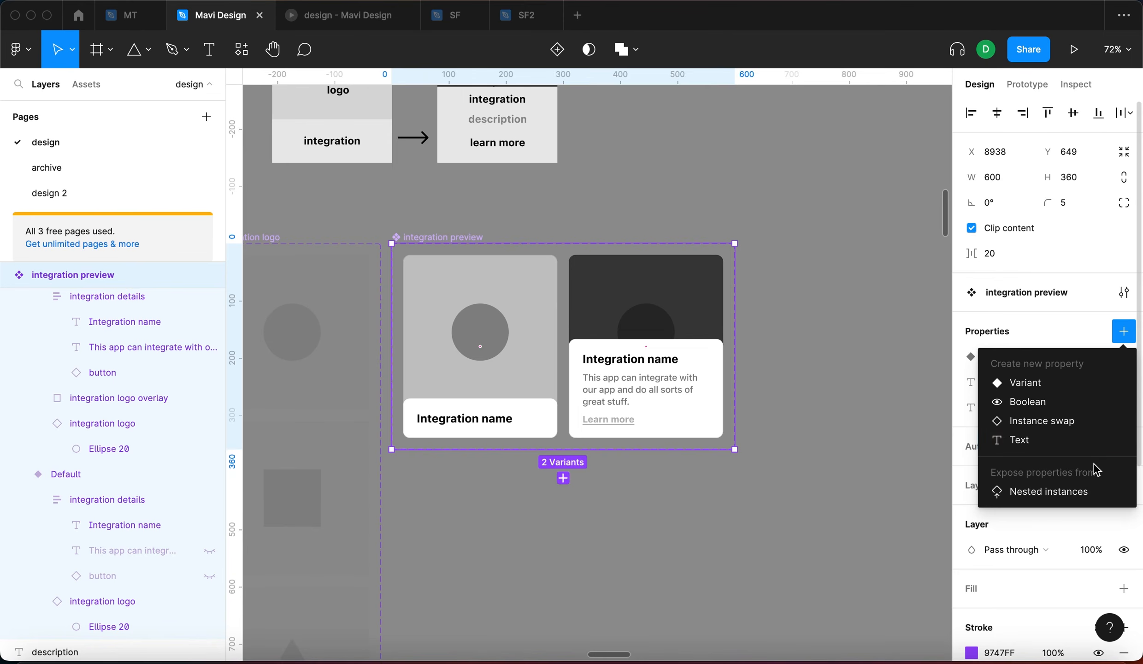
pyautogui.click(1095, 493)
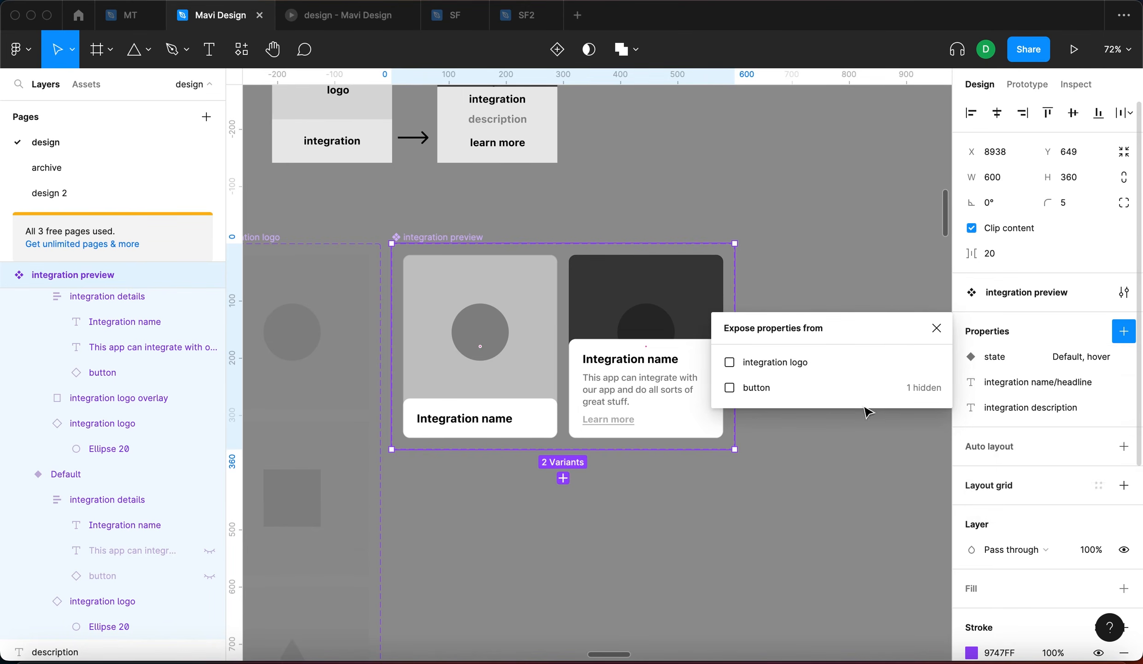
pyautogui.click(729, 362)
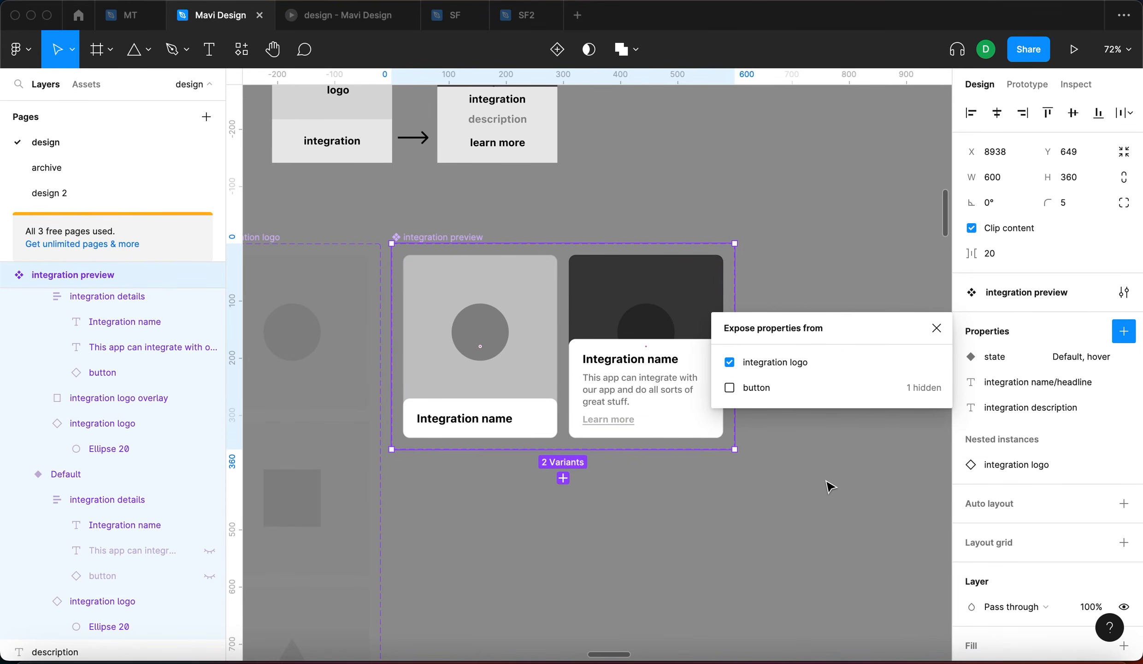
pyautogui.click(937, 329)
# Change the middle card's integration name to 'Change this'
pyautogui.moveTo(937, 330); pyautogui.dragTo(535, 350)
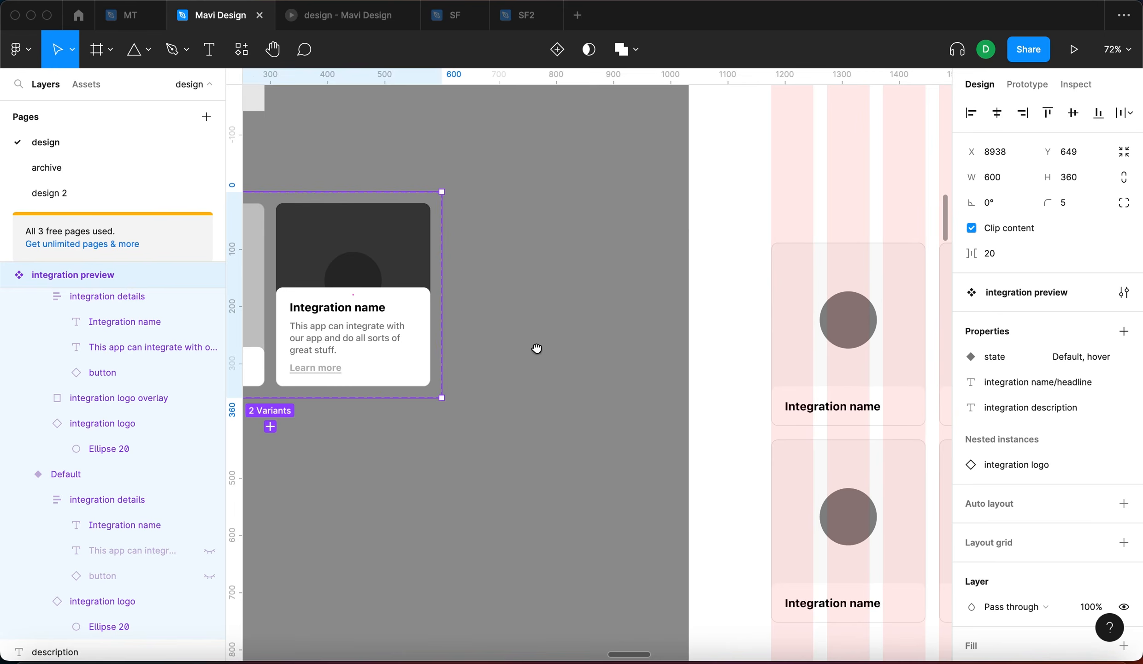
pyautogui.moveTo(789, 365); pyautogui.dragTo(518, 357)
pyautogui.click(645, 299)
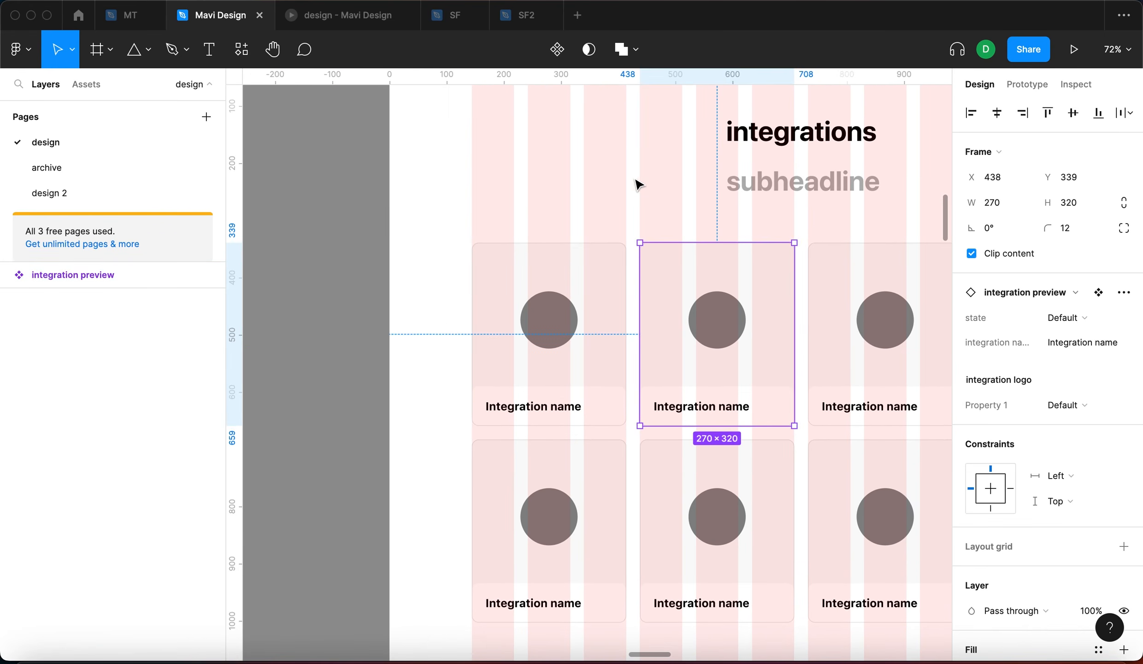
pyautogui.moveTo(635, 191); pyautogui.dragTo(482, 153)
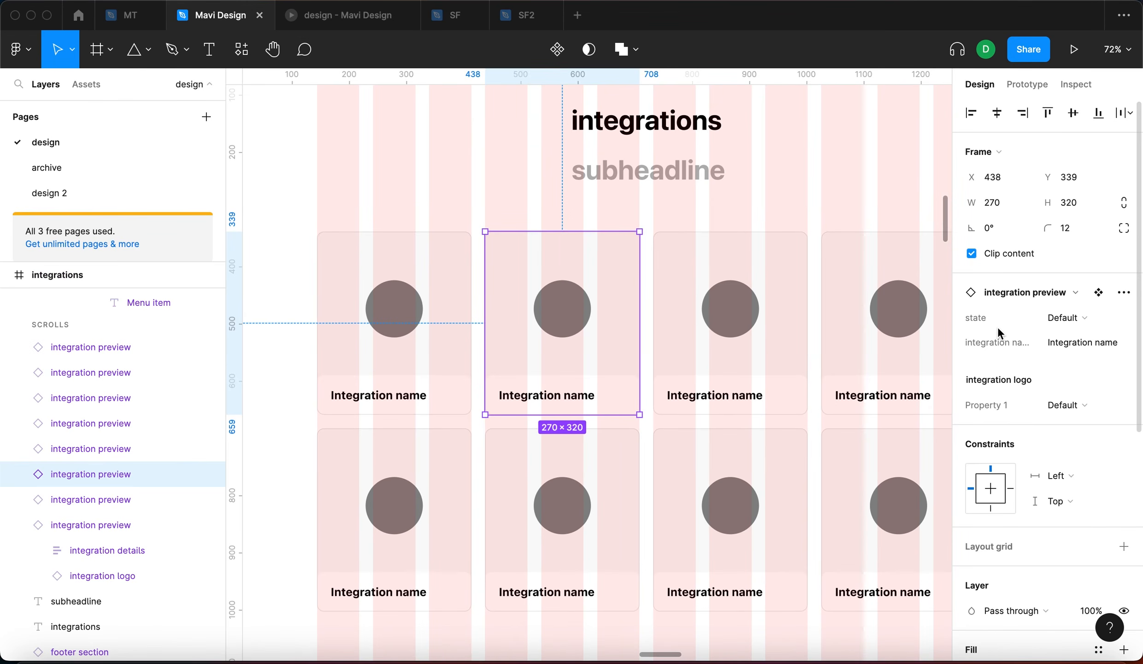
pyautogui.click(1106, 342)
pyautogui.doubleClick(1106, 341)
pyautogui.click(1102, 344)
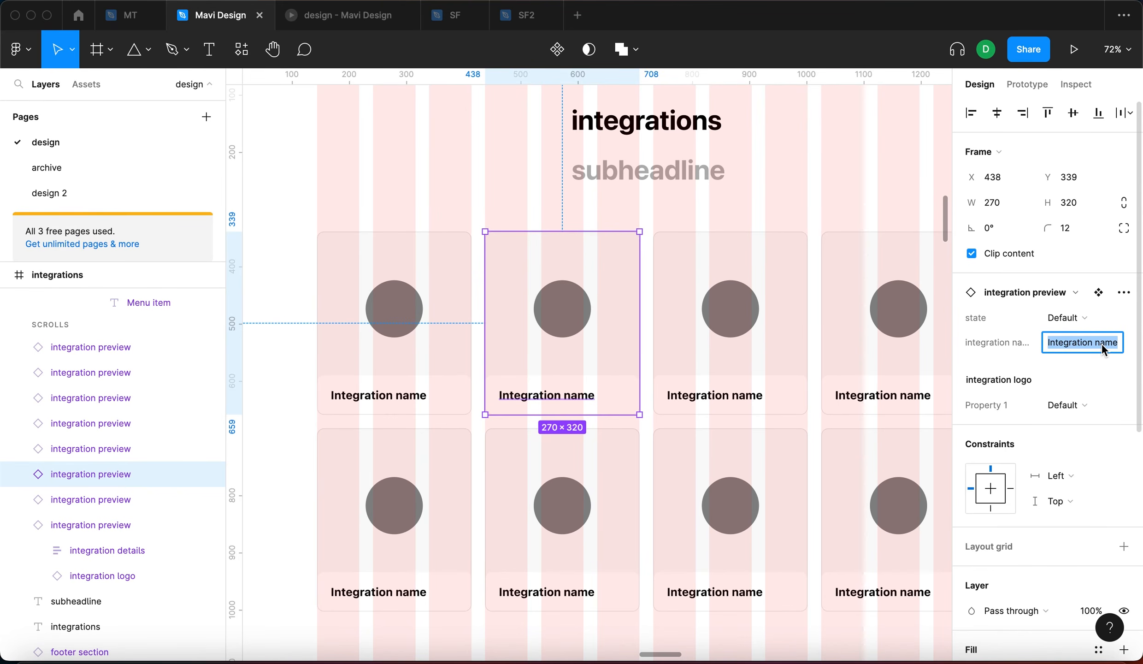
pyautogui.write('Change this')
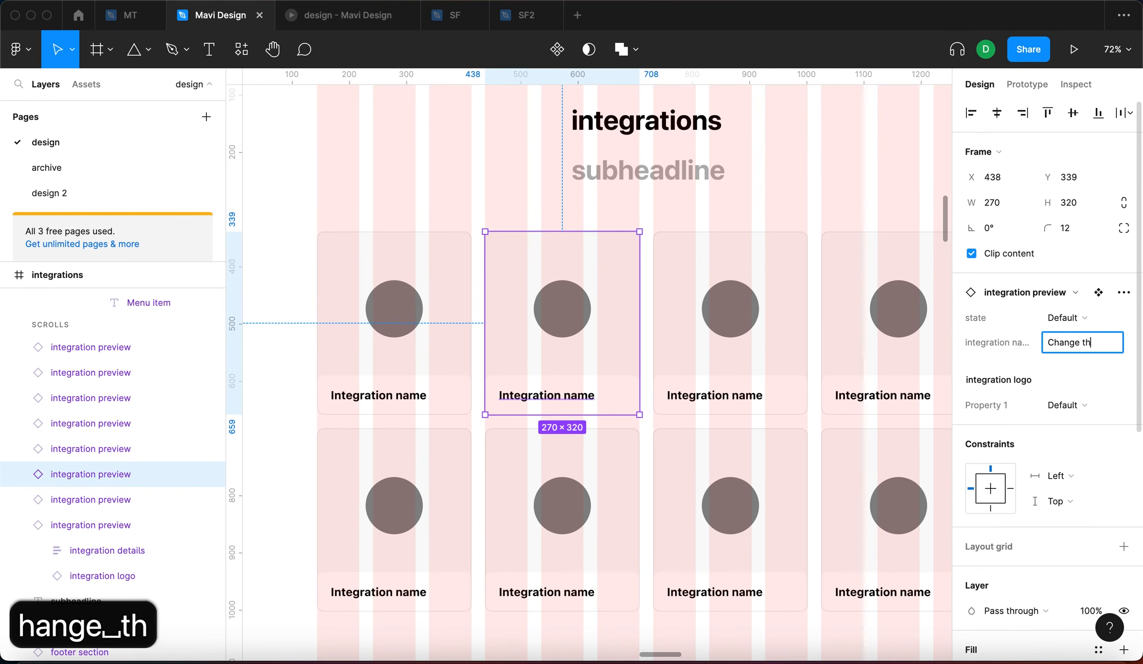
pyautogui.press('Return')
# In the hover state, set the description to 'we can change the integration description easily as well'
pyautogui.click(620, 199)
pyautogui.click(537, 251)
pyautogui.click(1102, 323)
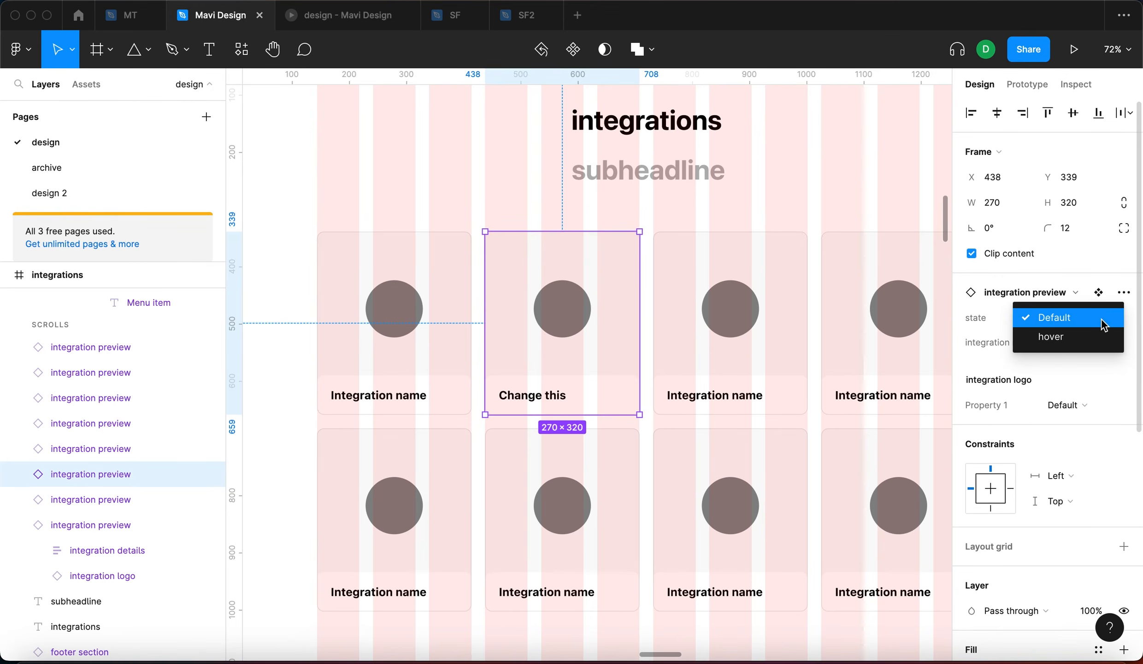
pyautogui.click(1091, 339)
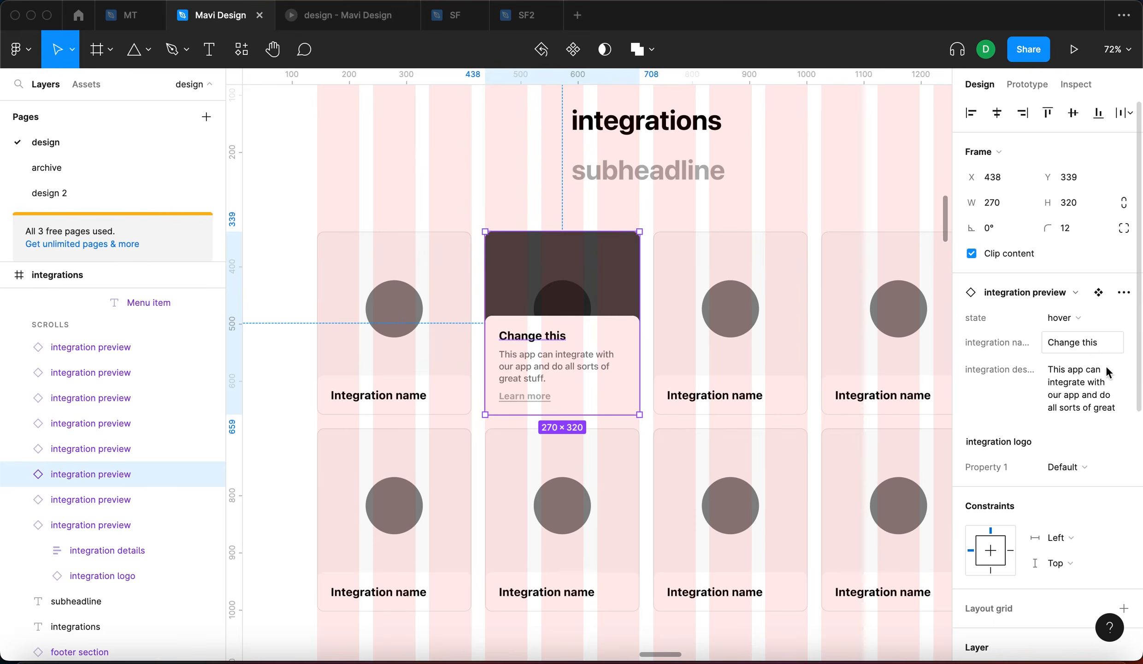
pyautogui.click(1087, 398)
pyautogui.write('we ca')
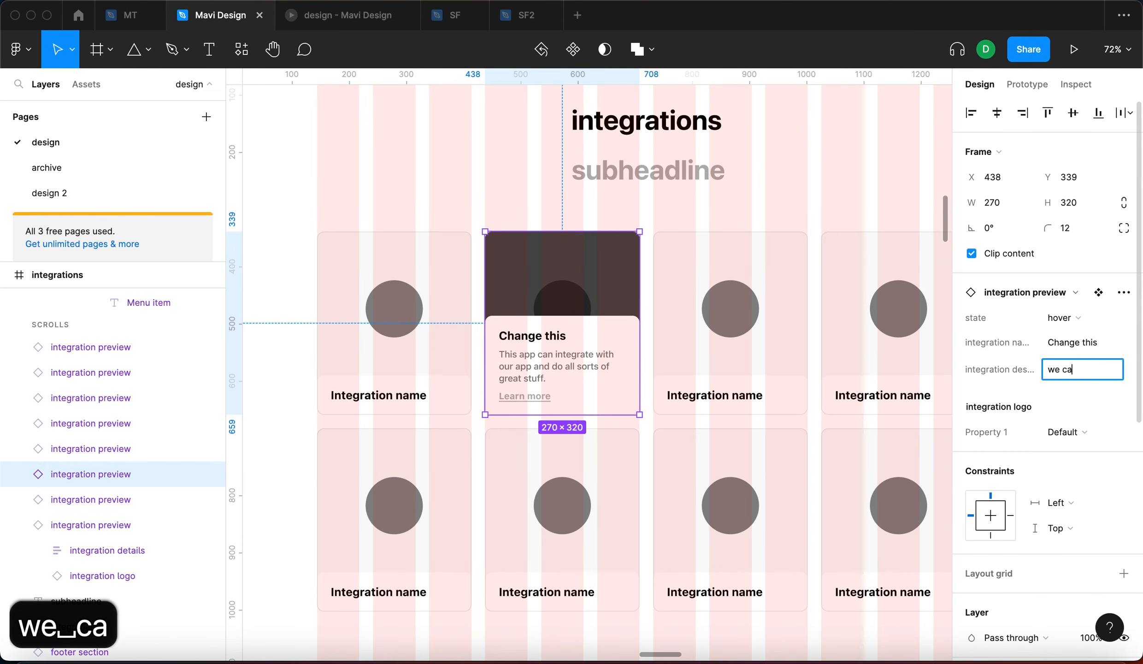
pyautogui.write('n change the ')
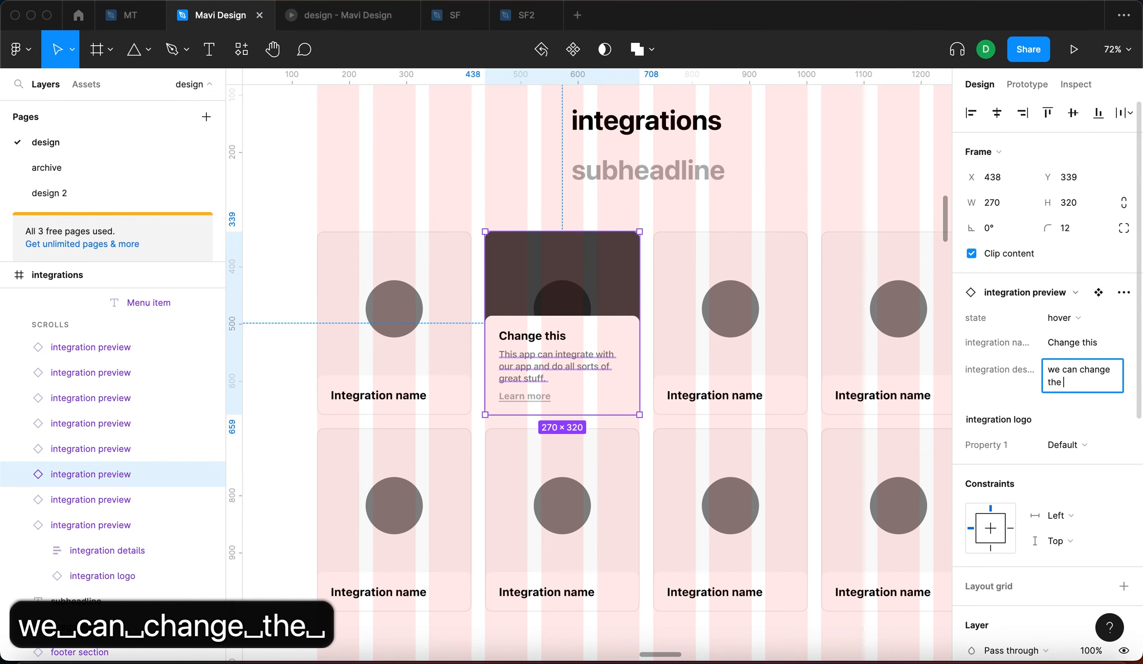
pyautogui.write('integration descrp')
pyautogui.press('BackSpace')
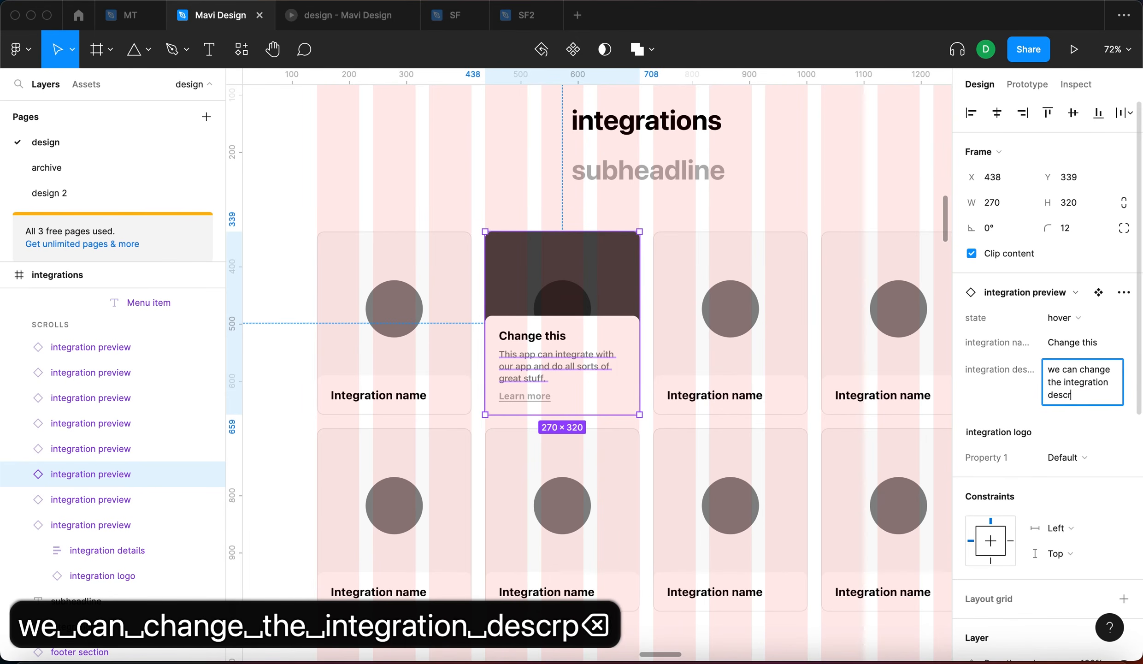
pyautogui.write('iption easily as well')
pyautogui.press('Return')
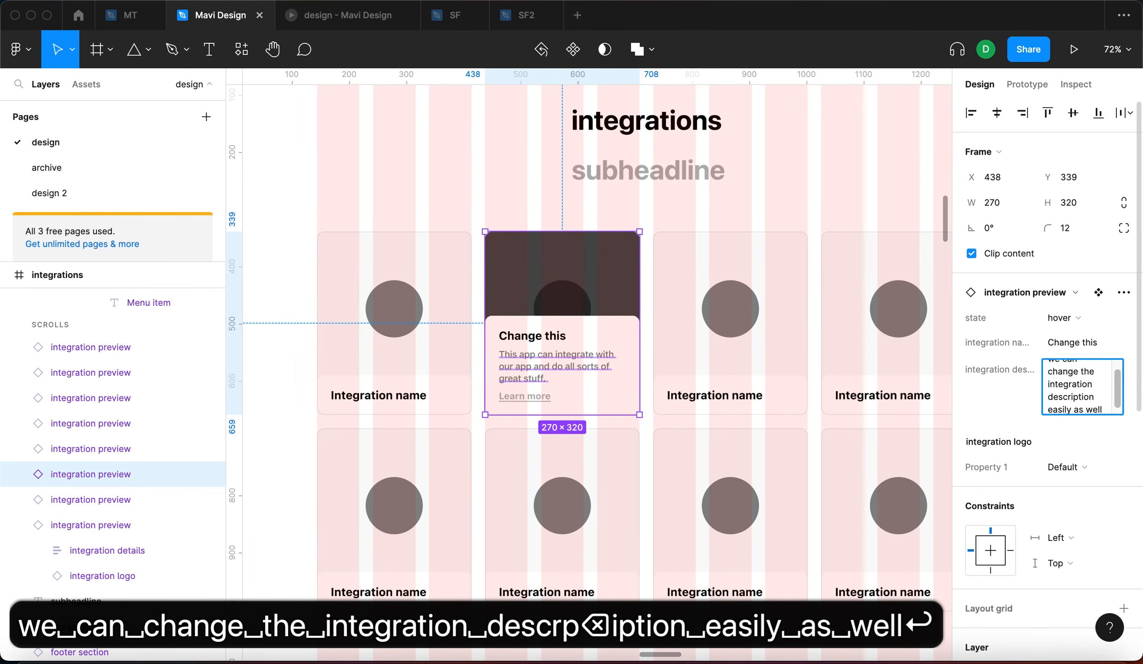
# Check the new hover description, then return the card to its Default state
pyautogui.click(1071, 327)
pyautogui.click(1054, 298)
pyautogui.click(1060, 318)
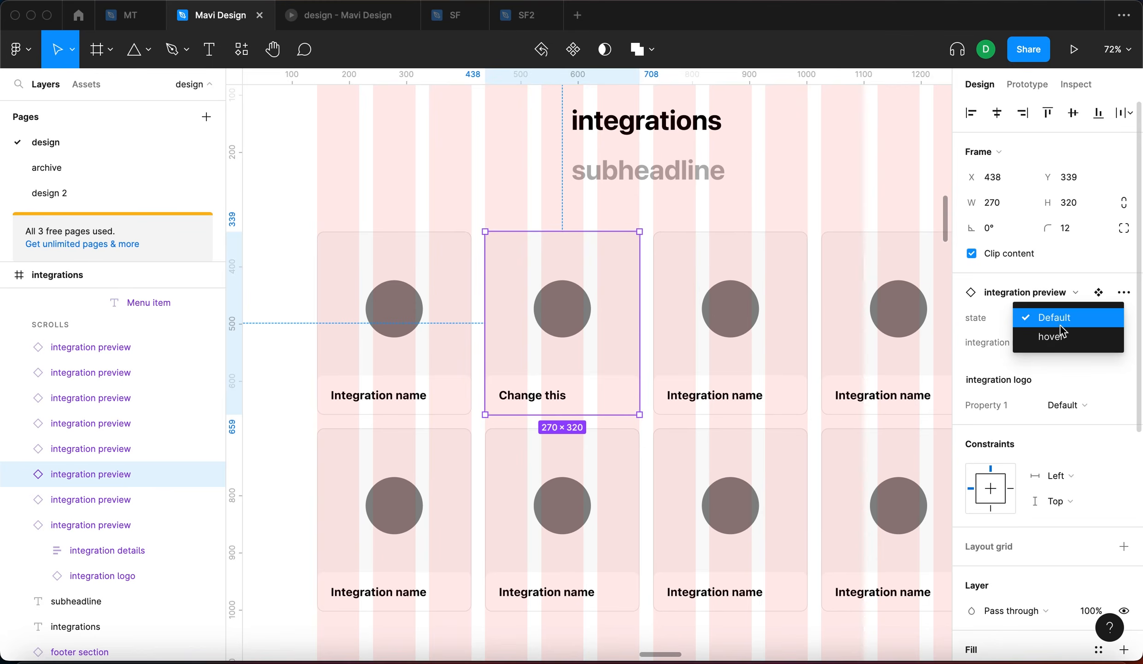
pyautogui.click(1054, 337)
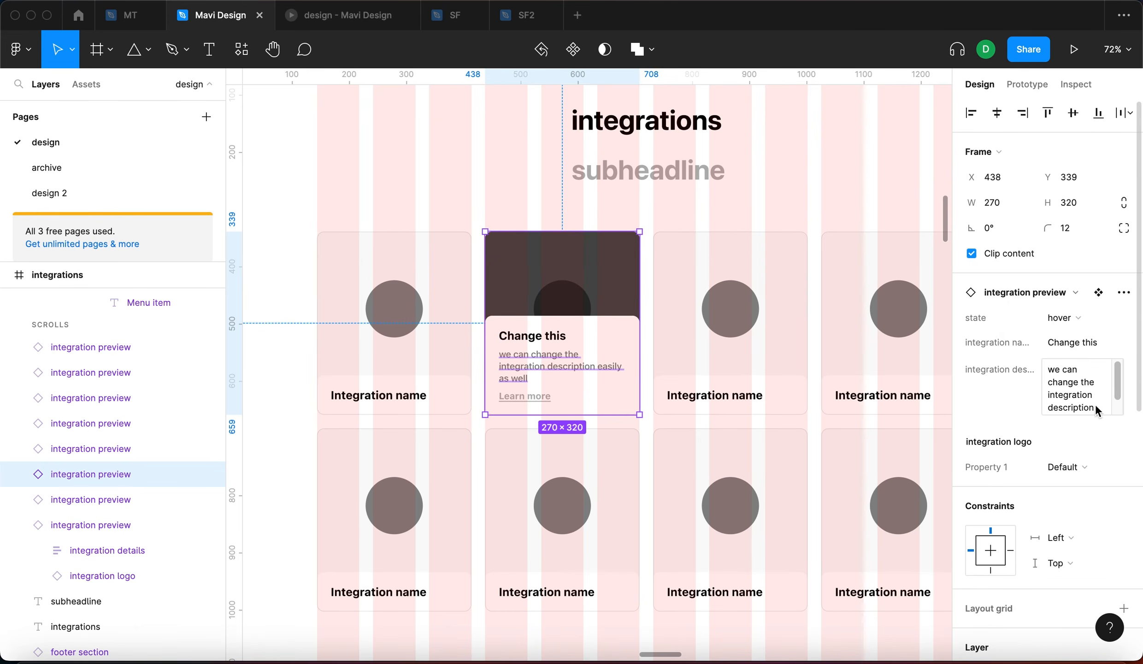
pyautogui.click(1097, 410)
pyautogui.click(1070, 324)
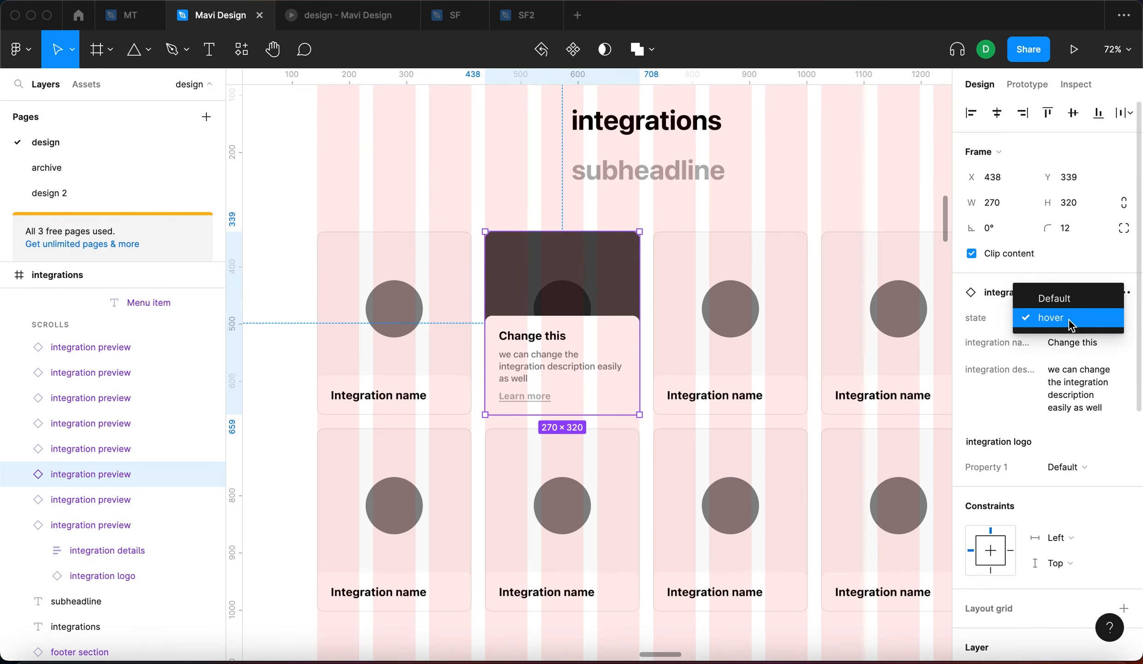
pyautogui.click(1055, 298)
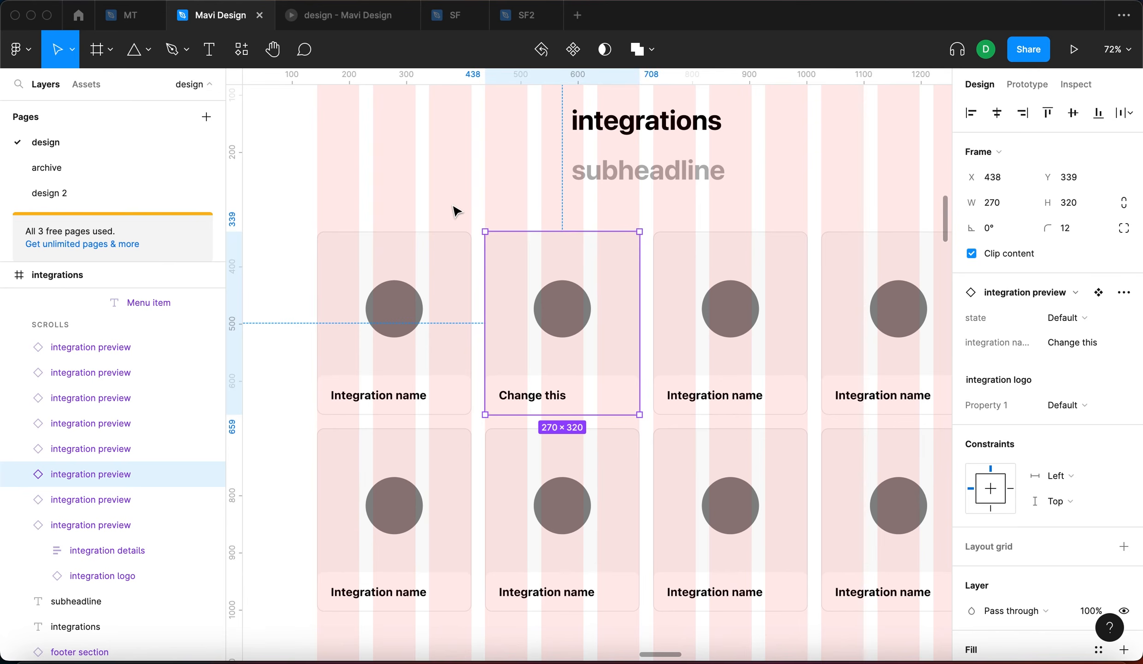
# Set the Change this card's logo Property 1 to the square Variant2
pyautogui.scroll(-5, 502, 250)
pyautogui.scroll(5, 543, 262)
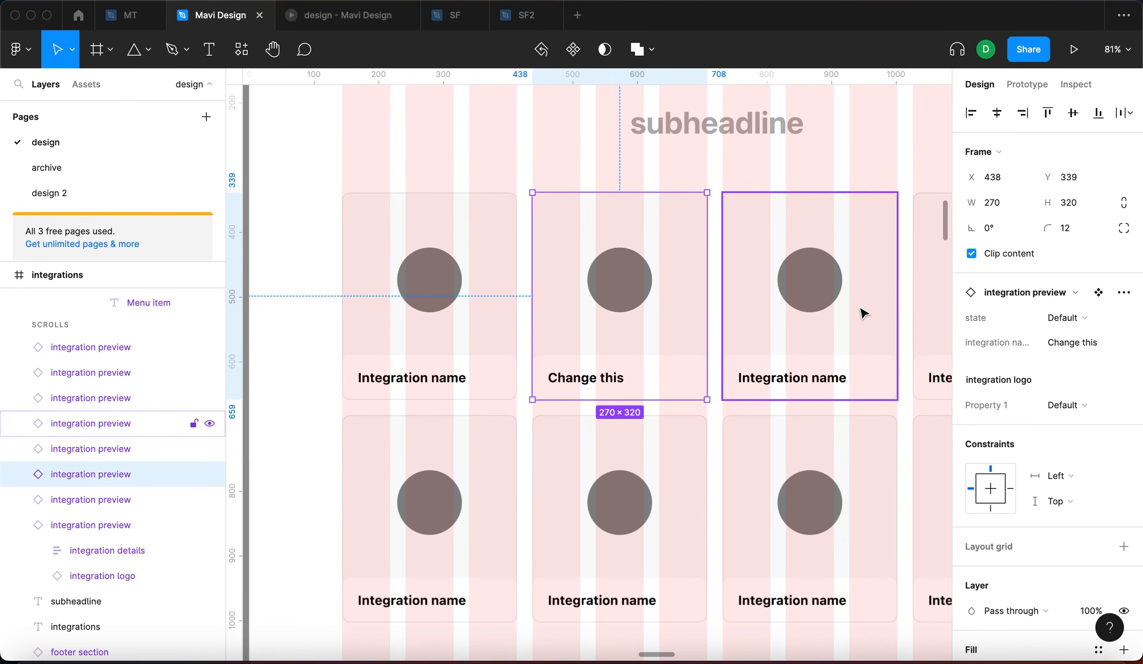
pyautogui.hscroll(3, 861, 312)
pyautogui.hscroll(-1, 861, 309)
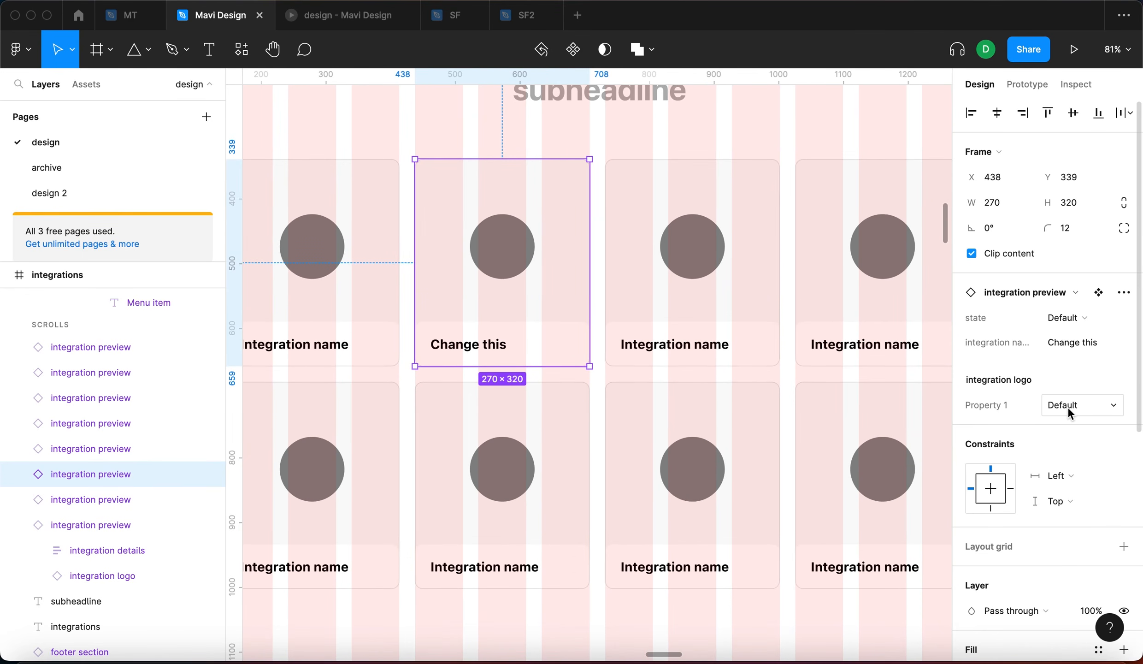
pyautogui.click(1067, 407)
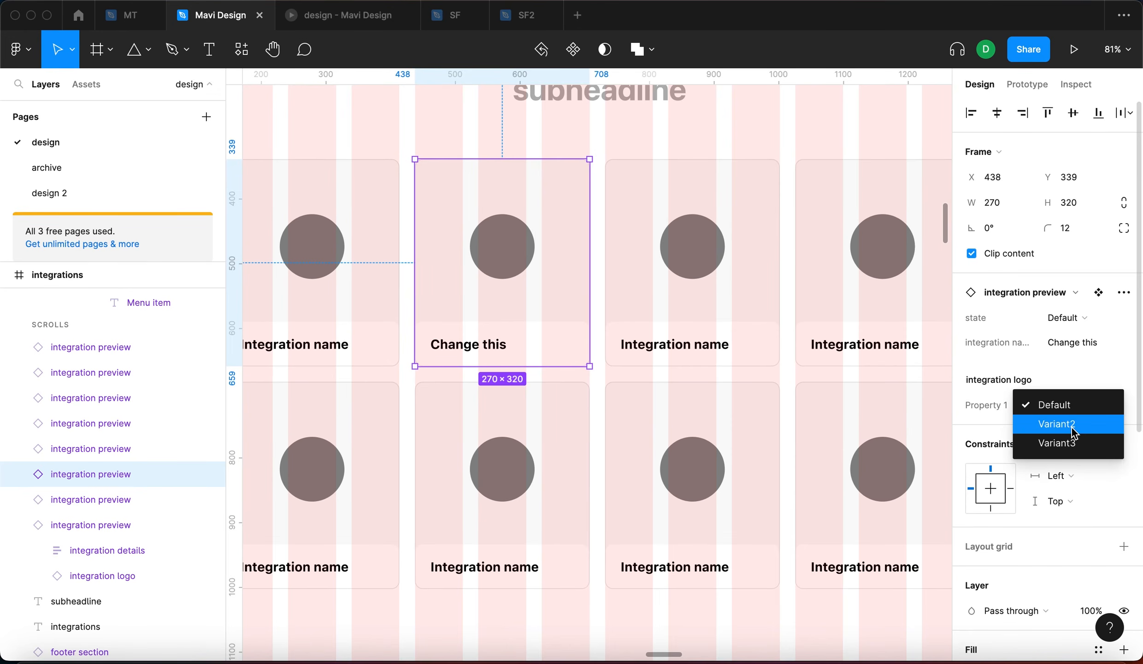
pyautogui.click(1071, 427)
pyautogui.press('Escape')
pyautogui.scroll(-3, 709, 194)
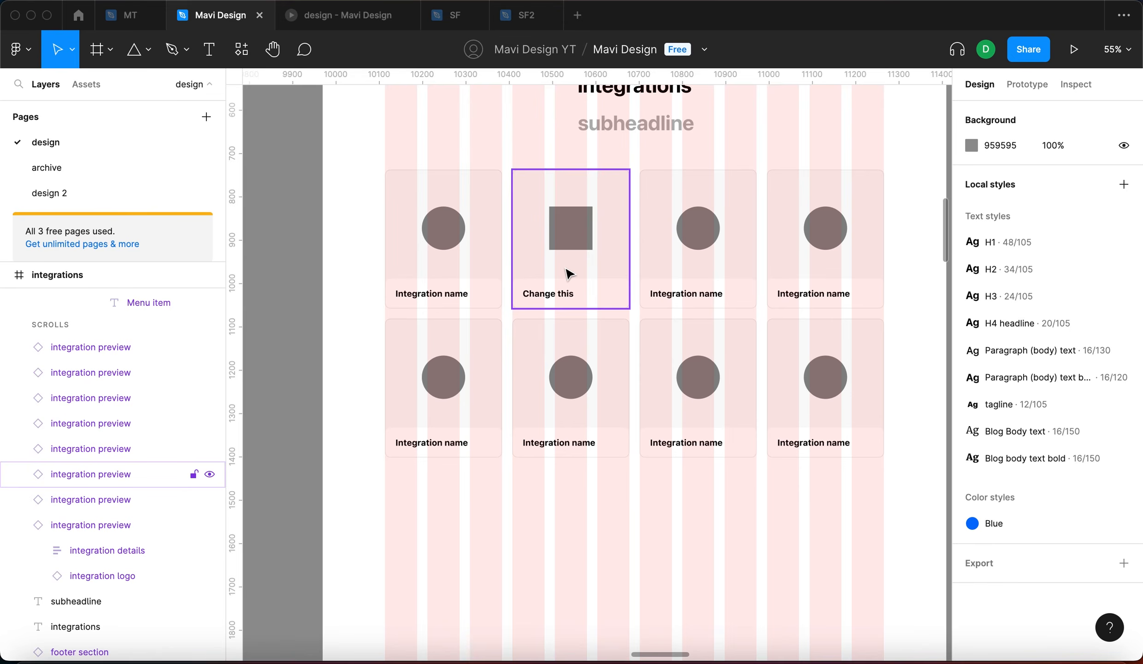
pyautogui.scroll(-5, 571, 275)
pyautogui.scroll(4, 503, 306)
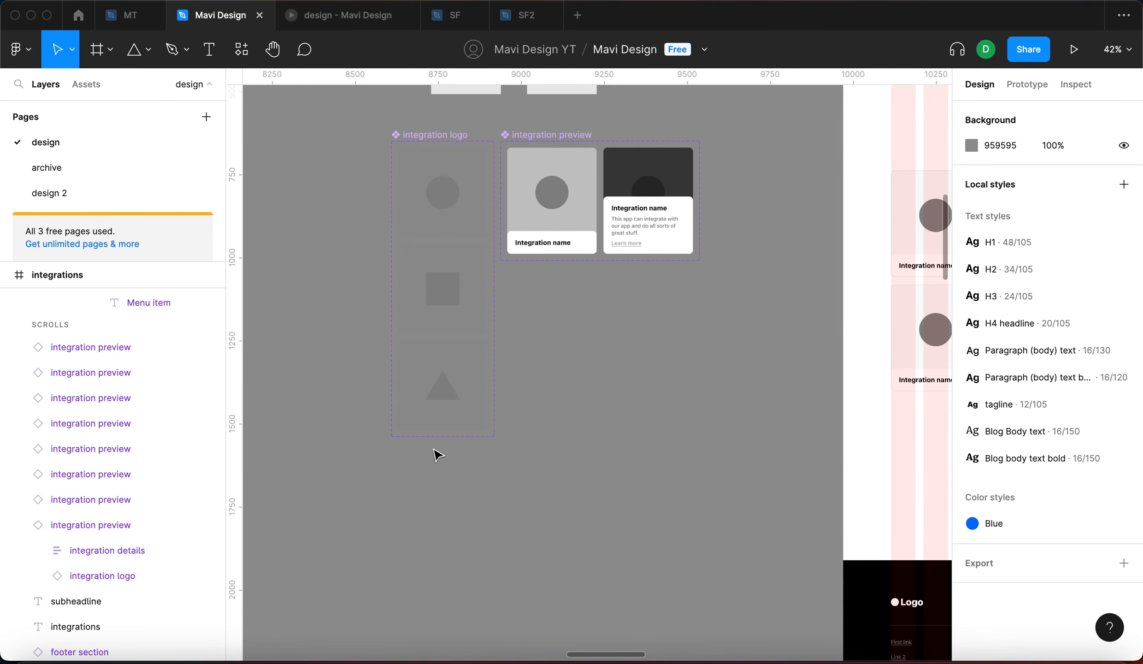
pyautogui.hscroll(8, 638, 220)
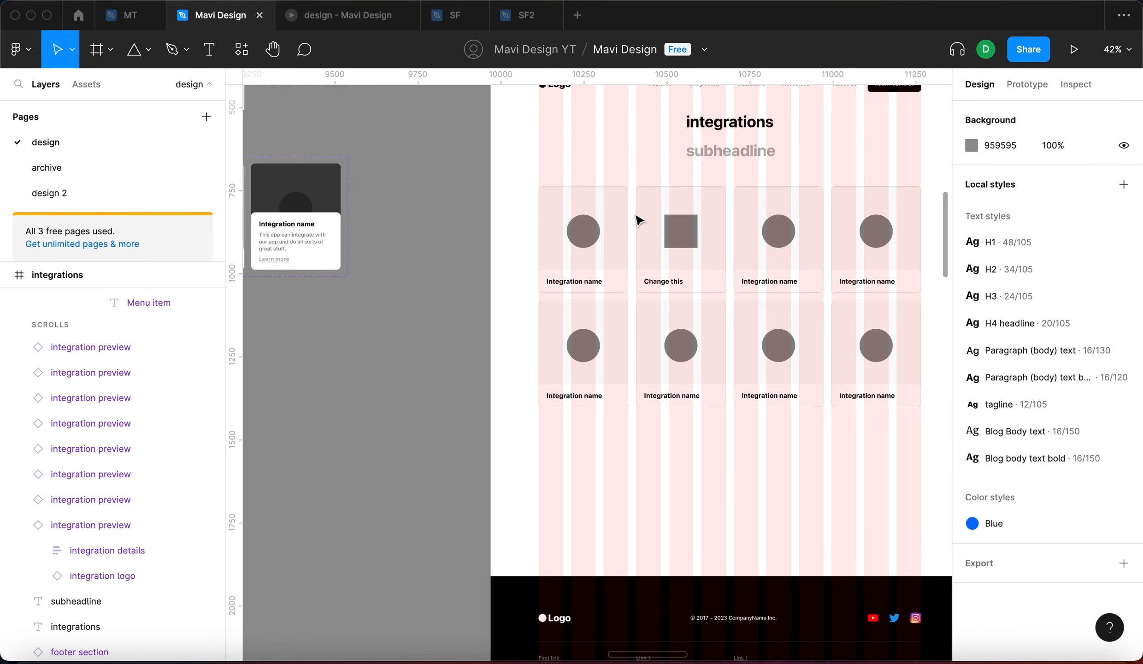
pyautogui.hscroll(4, 612, 189)
pyautogui.scroll(-1, 613, 189)
pyautogui.hscroll(-2, 594, 213)
pyautogui.hscroll(-8, 595, 213)
pyautogui.scroll(1, 461, 221)
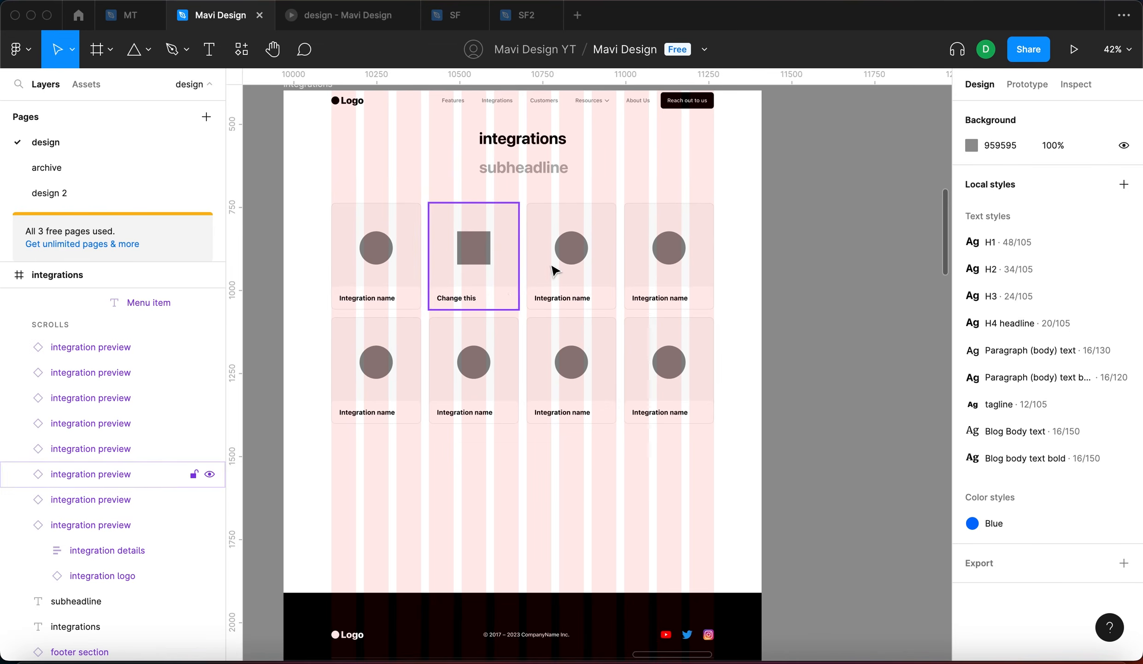
# Name the third card 'Third integration' and give it the triangle Variant3 logo
pyautogui.click(596, 299)
pyautogui.scroll(5, 543, 258)
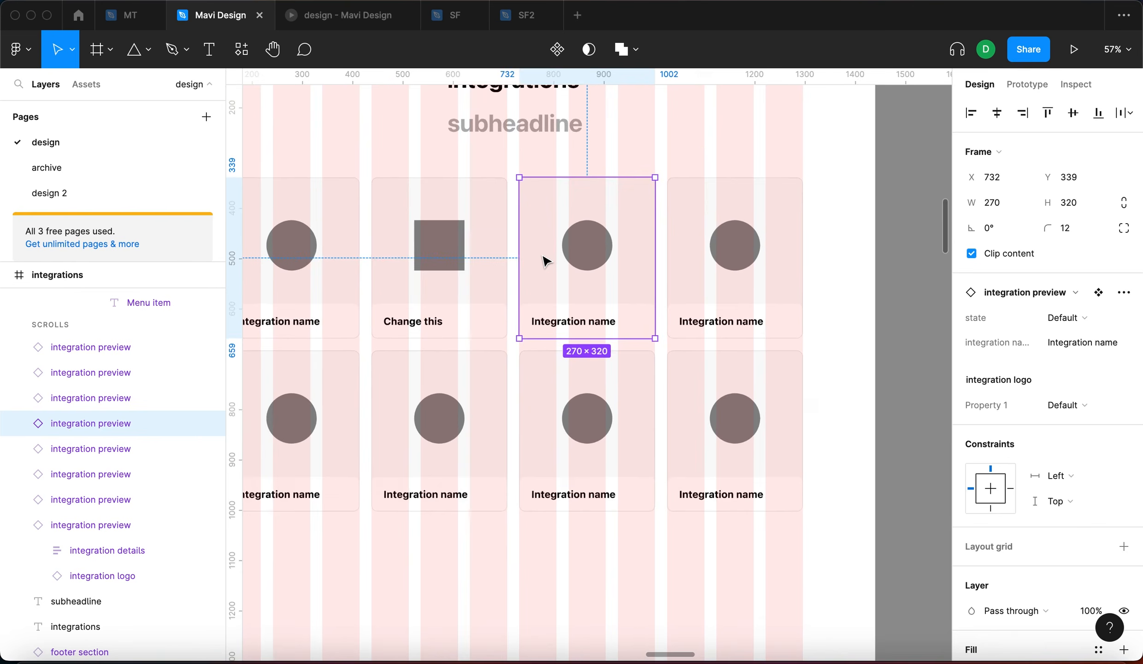
pyautogui.click(1085, 342)
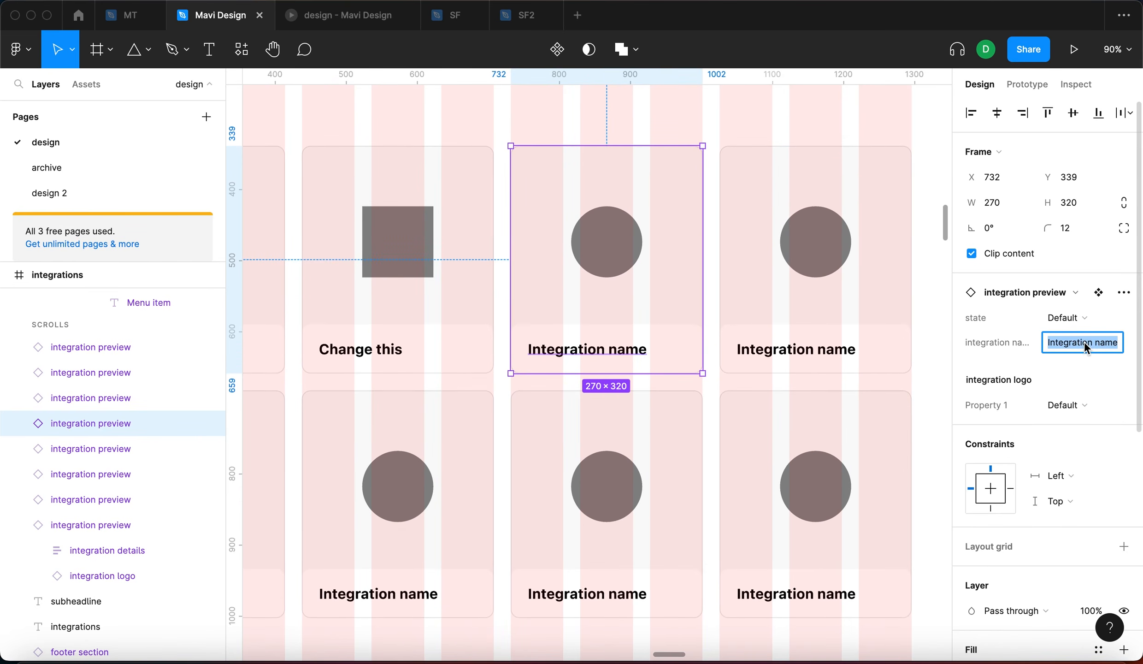
pyautogui.write('Third i')
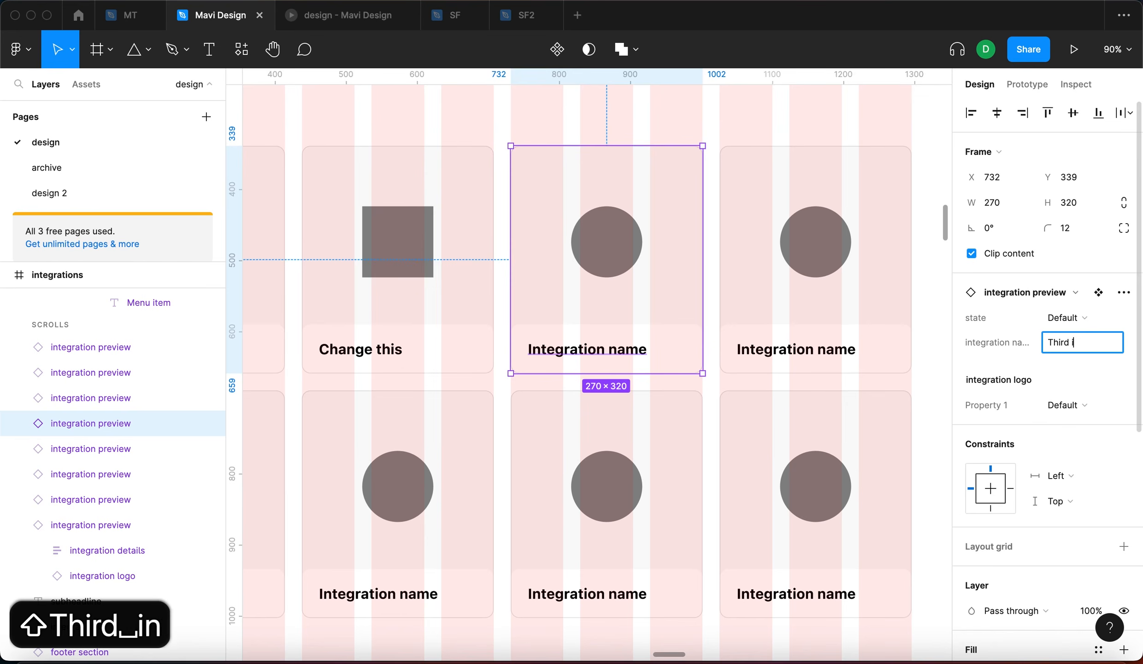
pyautogui.write('ntegration')
pyautogui.press('Return')
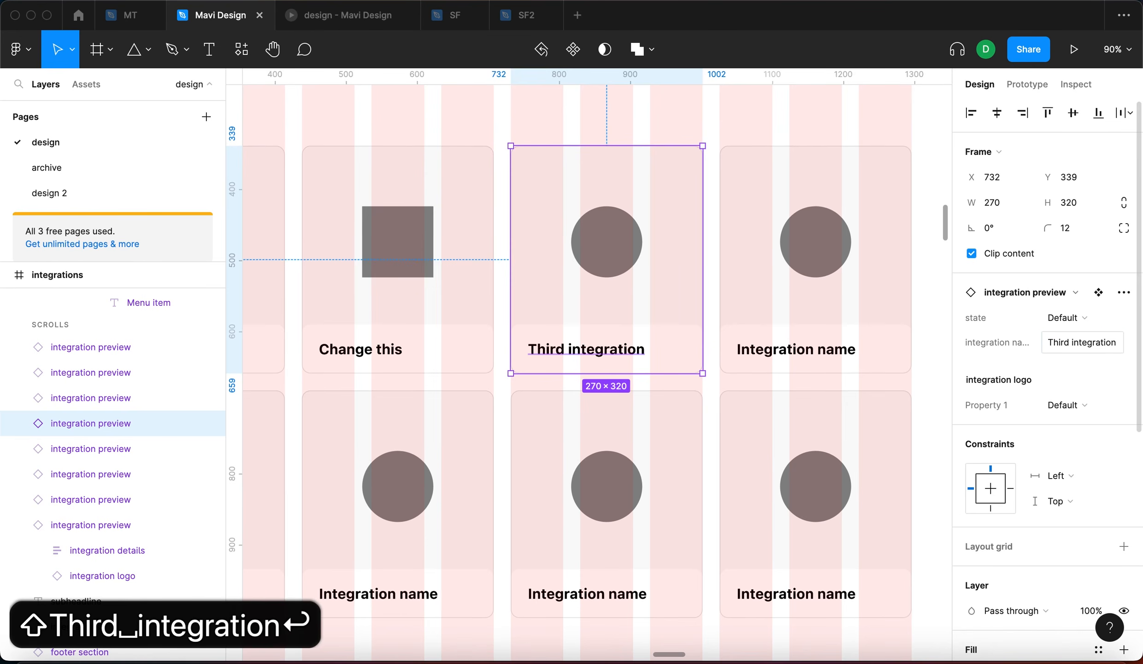
pyautogui.click(1065, 405)
pyautogui.click(1056, 442)
# In the hover state, set the third card's description to 'Adjust the description'
pyautogui.scroll(-5, 573, 260)
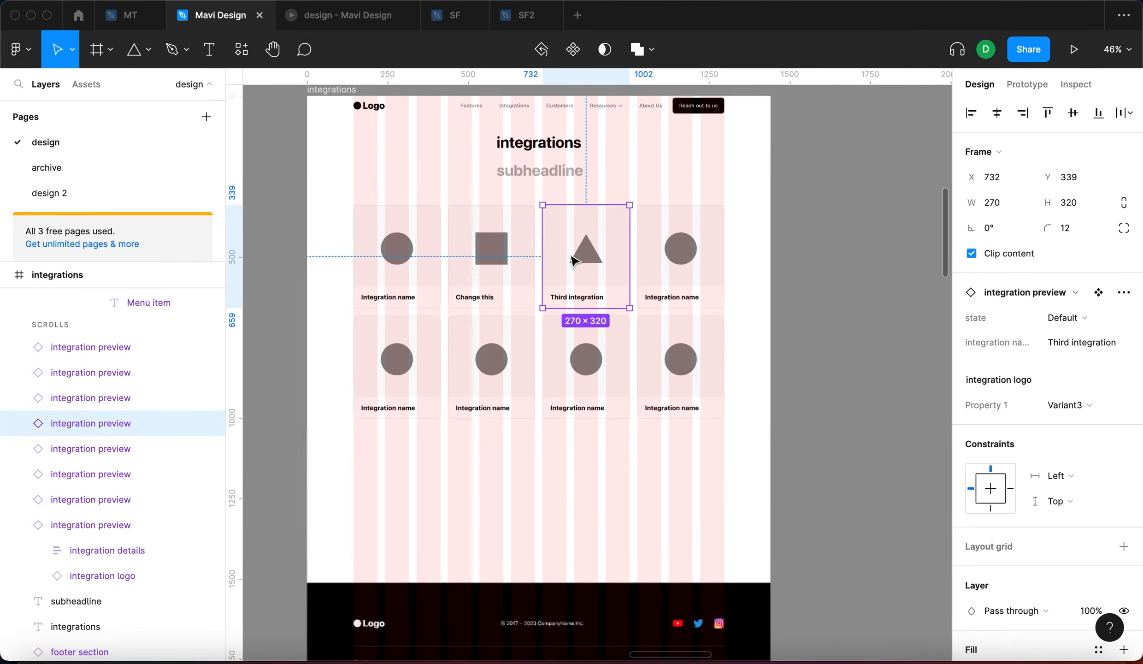
pyautogui.hscroll(5, 843, 413)
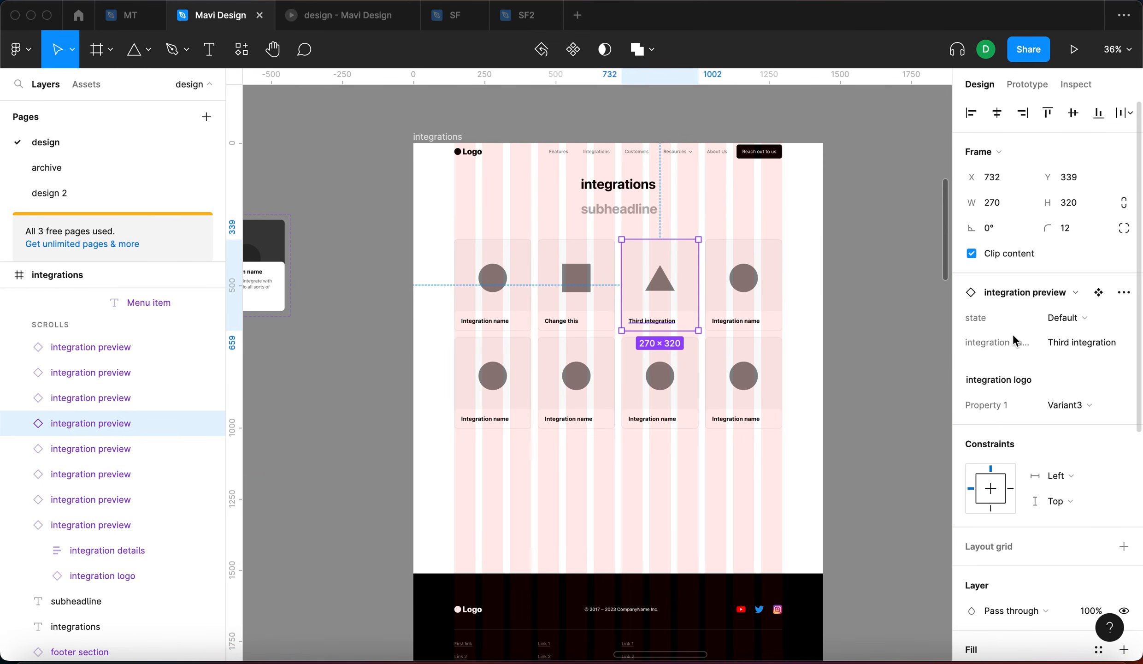
pyautogui.click(1078, 325)
pyautogui.click(1078, 337)
pyautogui.click(1074, 389)
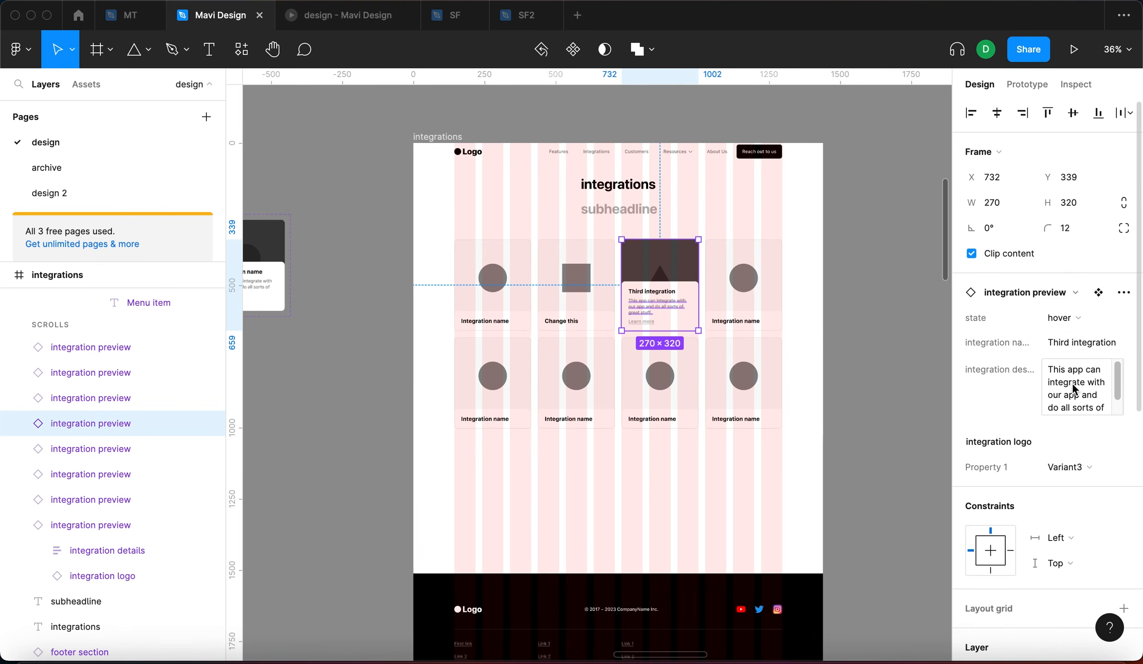
pyautogui.write('Adjust the ')
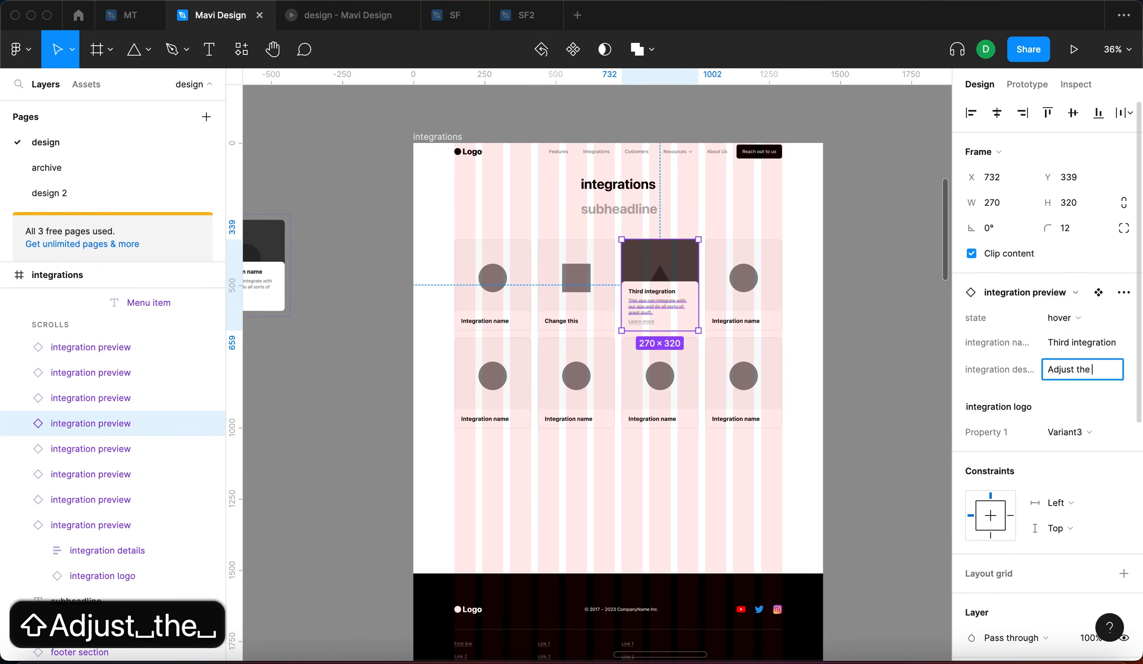
pyautogui.write('description')
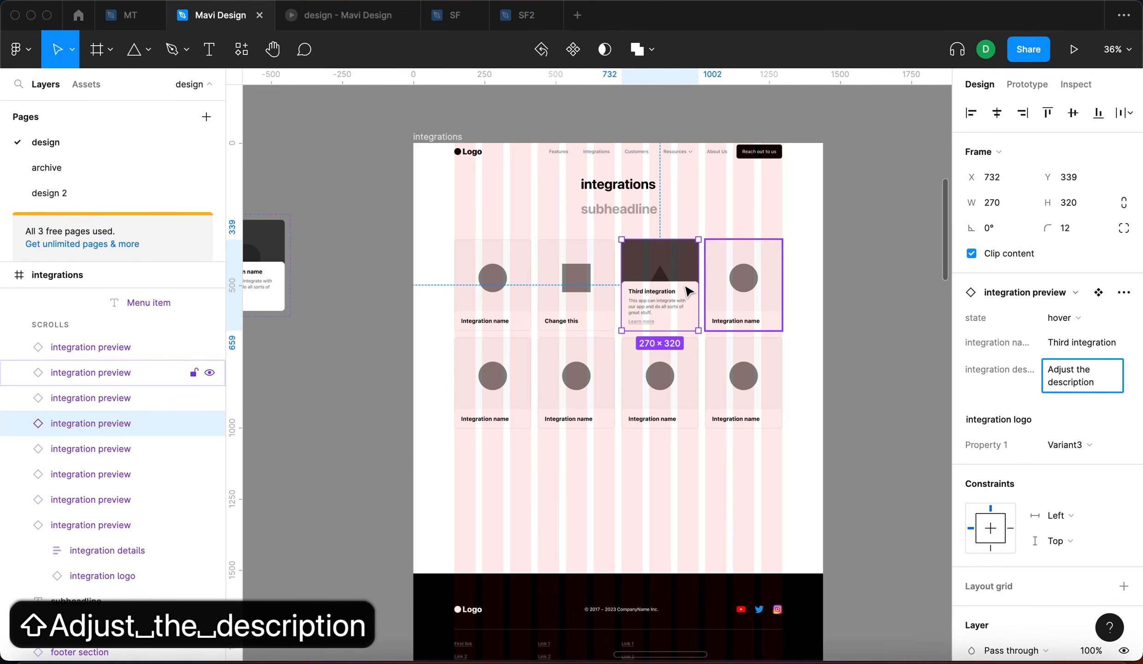
pyautogui.scroll(5, 689, 292)
pyautogui.press('Return')
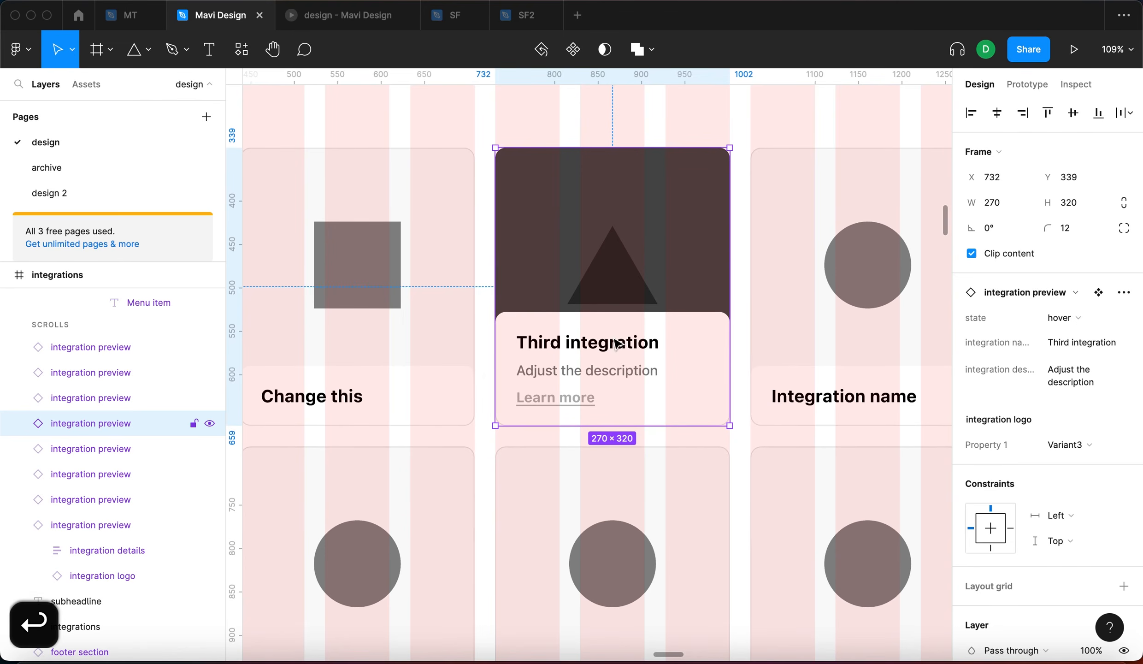
pyautogui.scroll(-5, 577, 317)
pyautogui.hscroll(-8, 579, 316)
pyautogui.hscroll(3, 773, 334)
pyautogui.hscroll(5, 776, 339)
pyautogui.scroll(5, 745, 331)
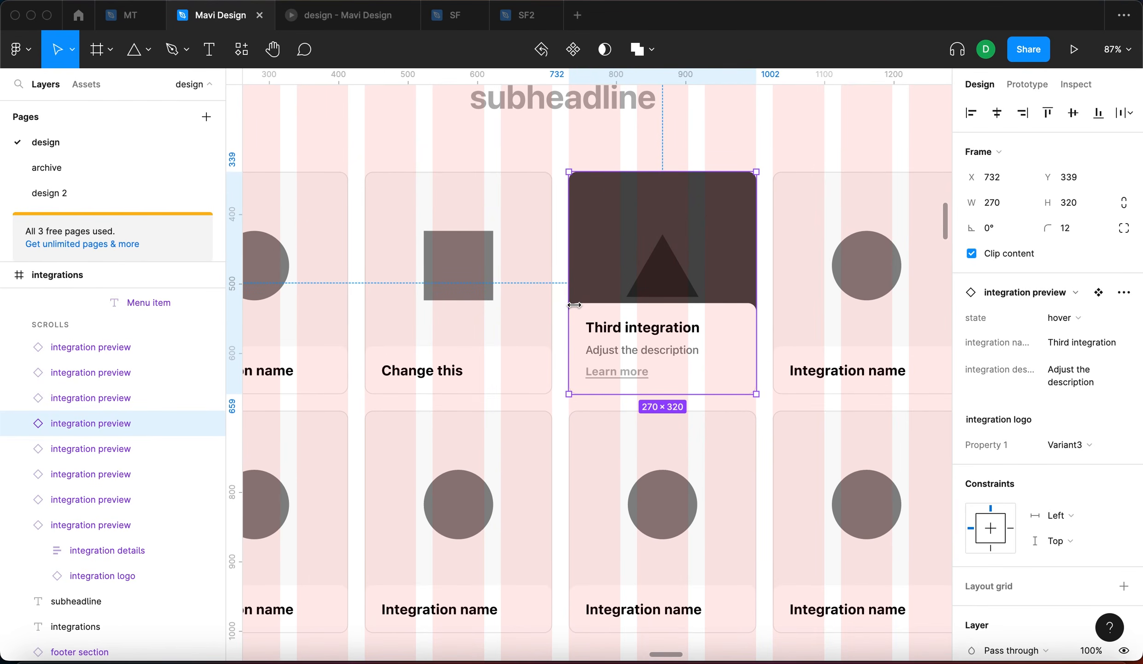
# Return both edited cards to their Default state and open the prototype preview
pyautogui.click(462, 327)
pyautogui.click(1058, 317)
pyautogui.click(1087, 336)
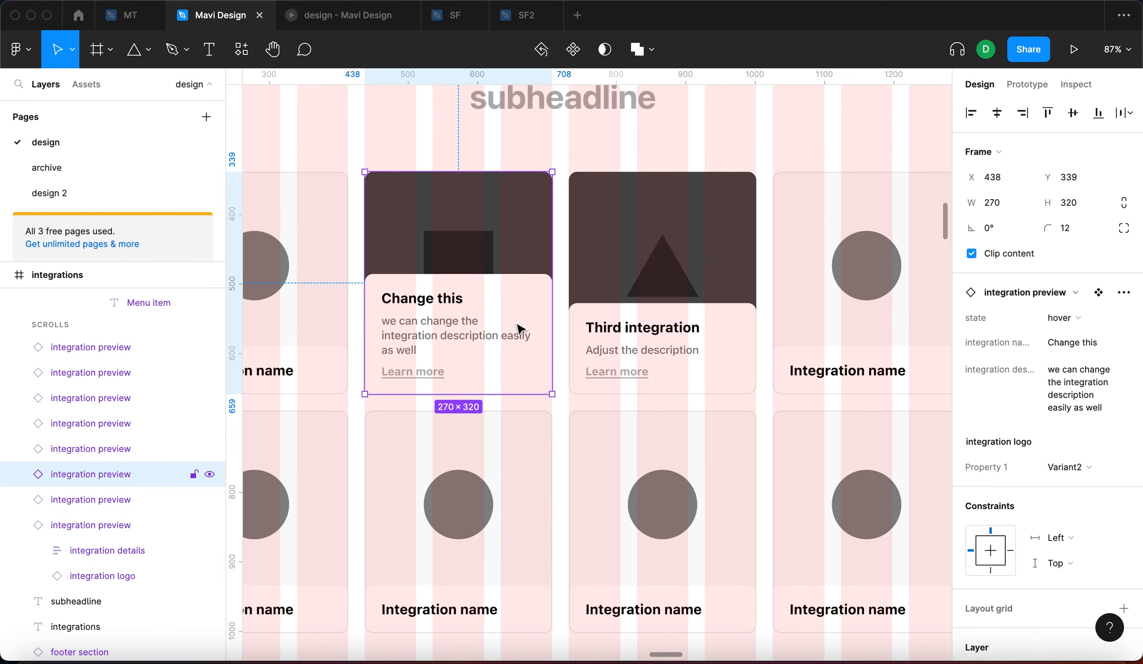
pyautogui.click(618, 367)
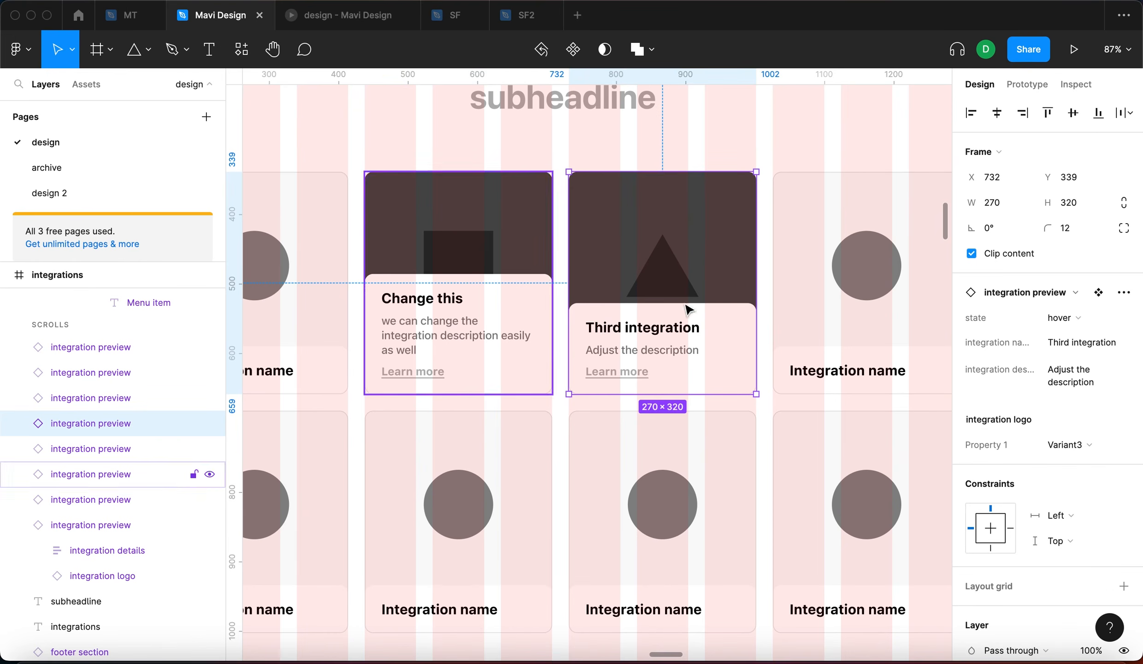
pyautogui.keyDown('shift'); pyautogui.click(470, 293); pyautogui.keyUp('shift')
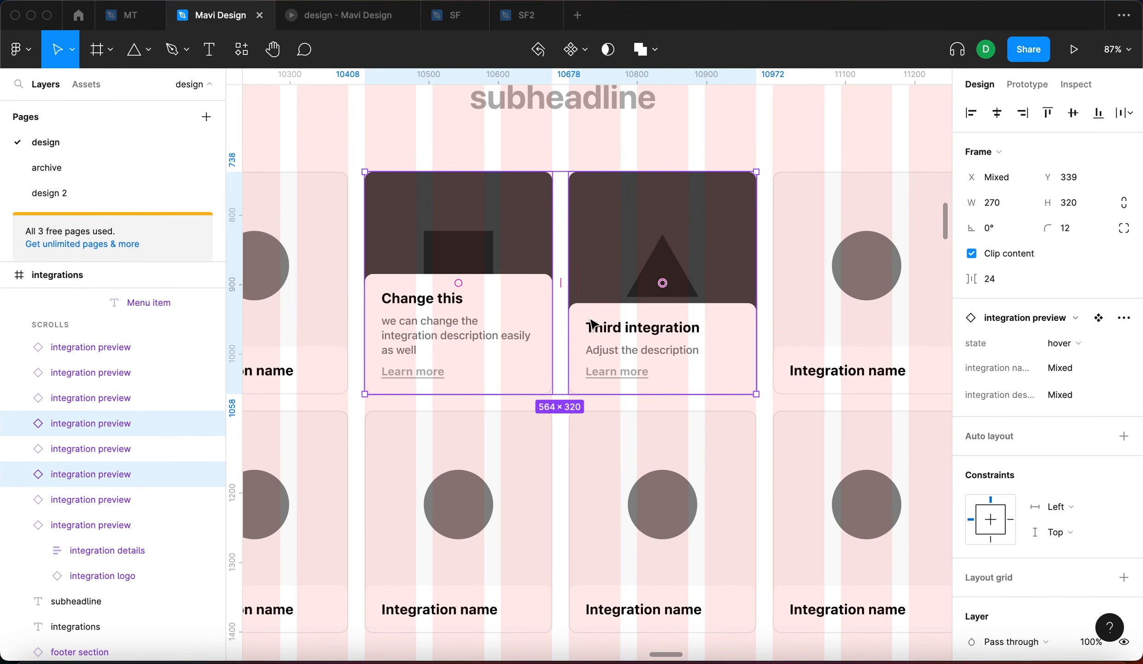
pyautogui.click(1065, 343)
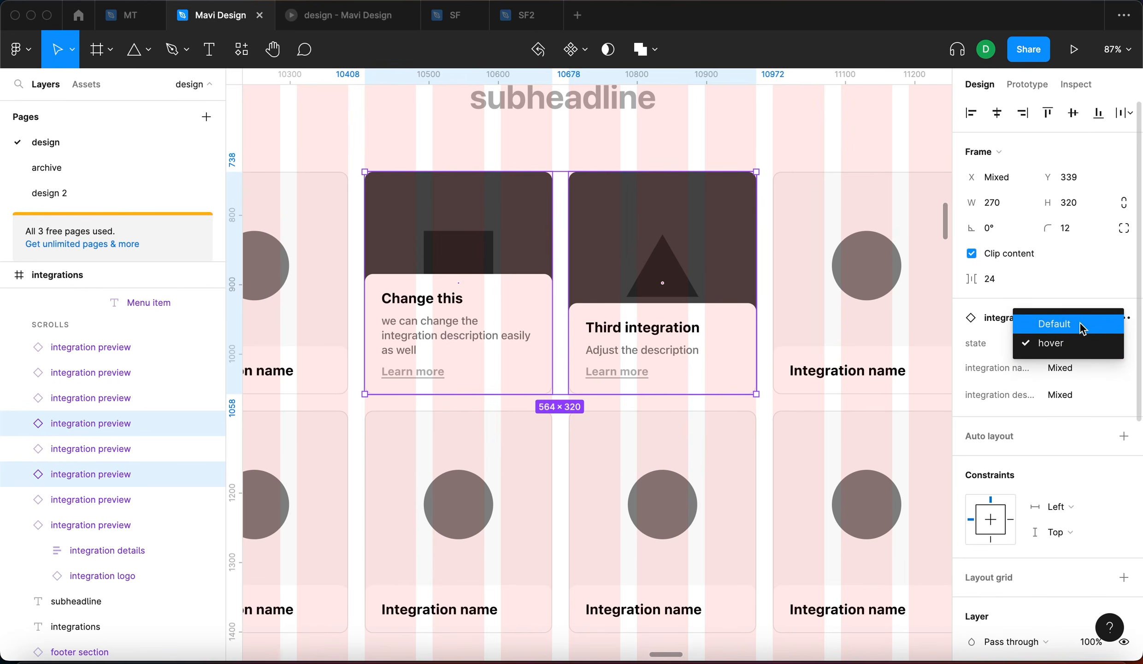
pyautogui.click(1067, 328)
pyautogui.click(811, 158)
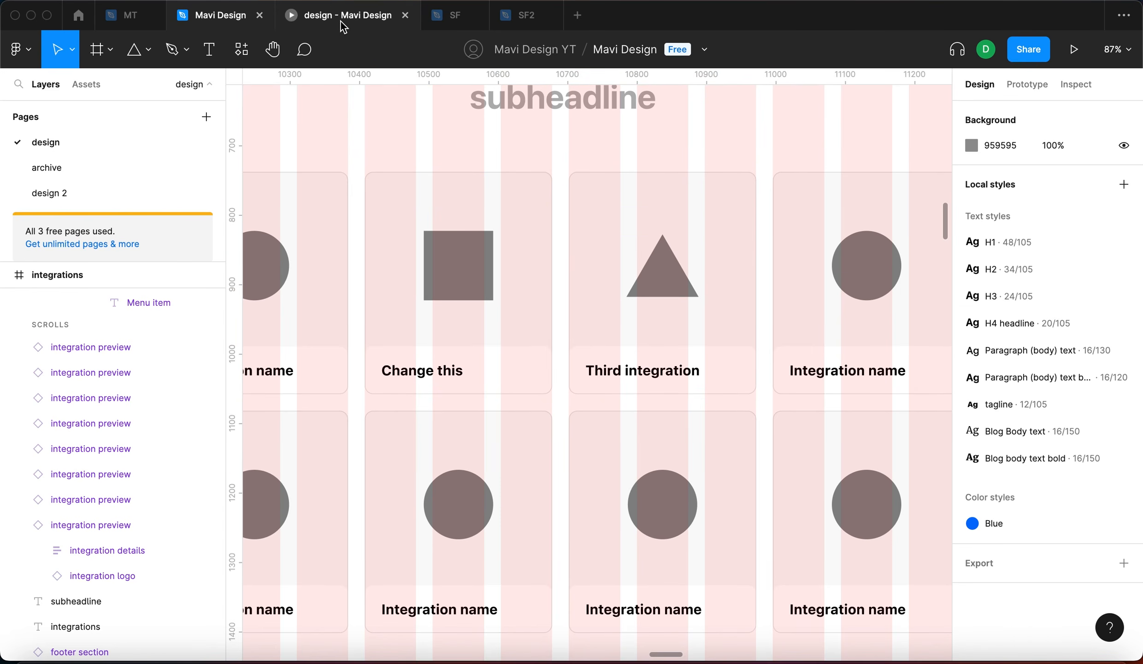
pyautogui.click(347, 25)
pyautogui.scroll(5, 568, 279)
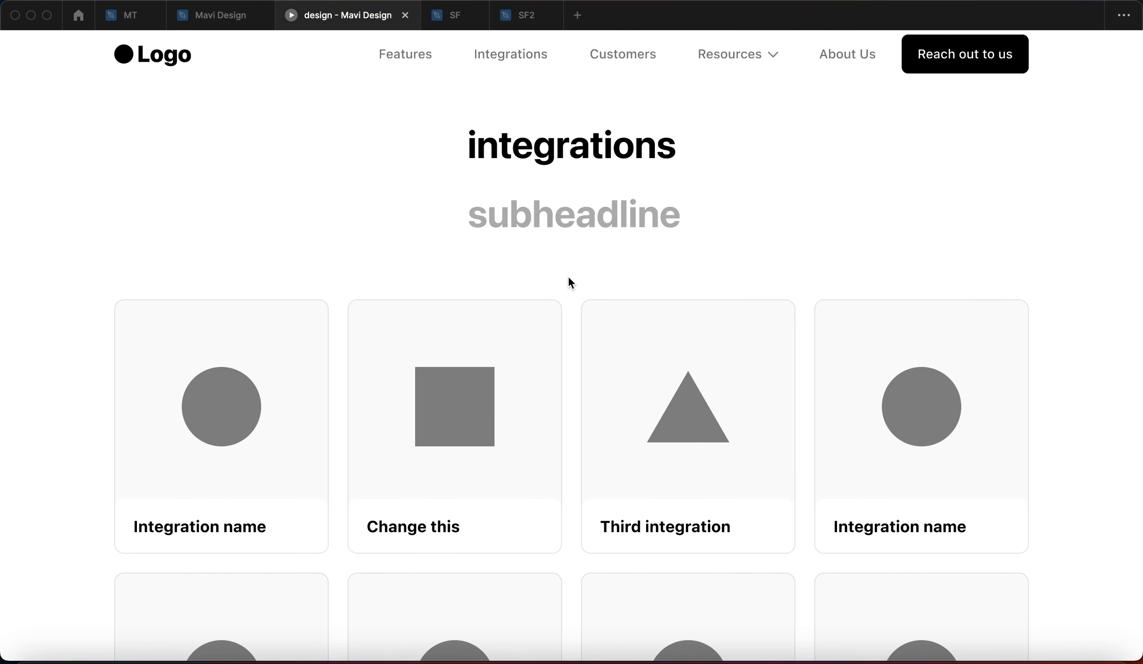
# Restart the prototype and jump to the Integrations section via the nav link
pyautogui.press('r')
pyautogui.press('r')
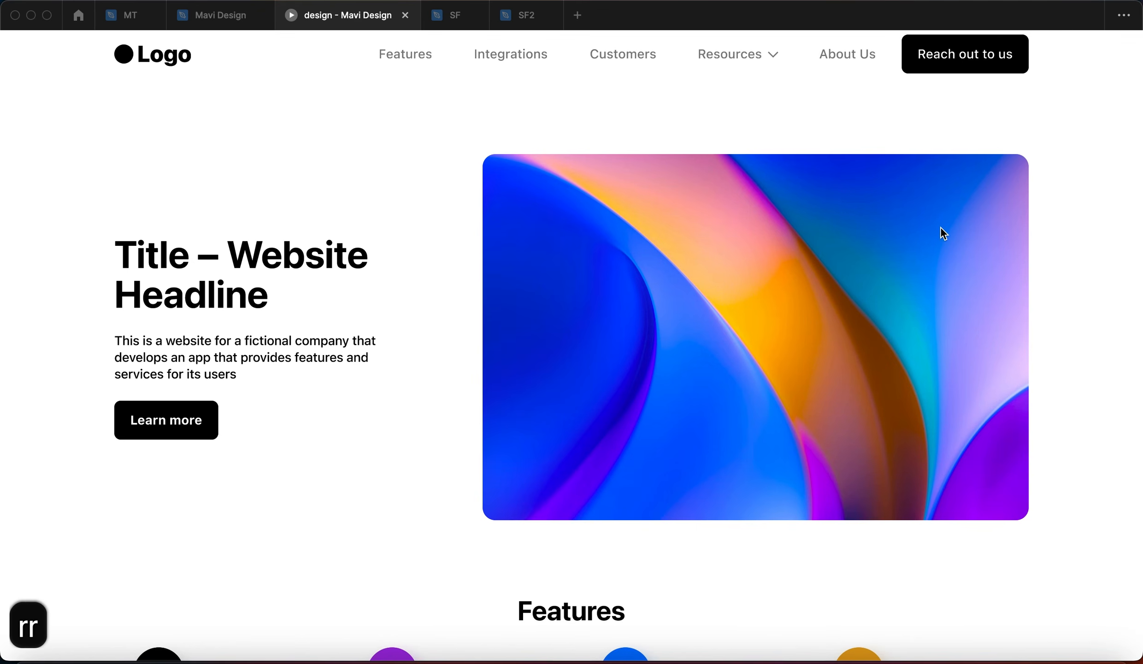
pyautogui.click(492, 56)
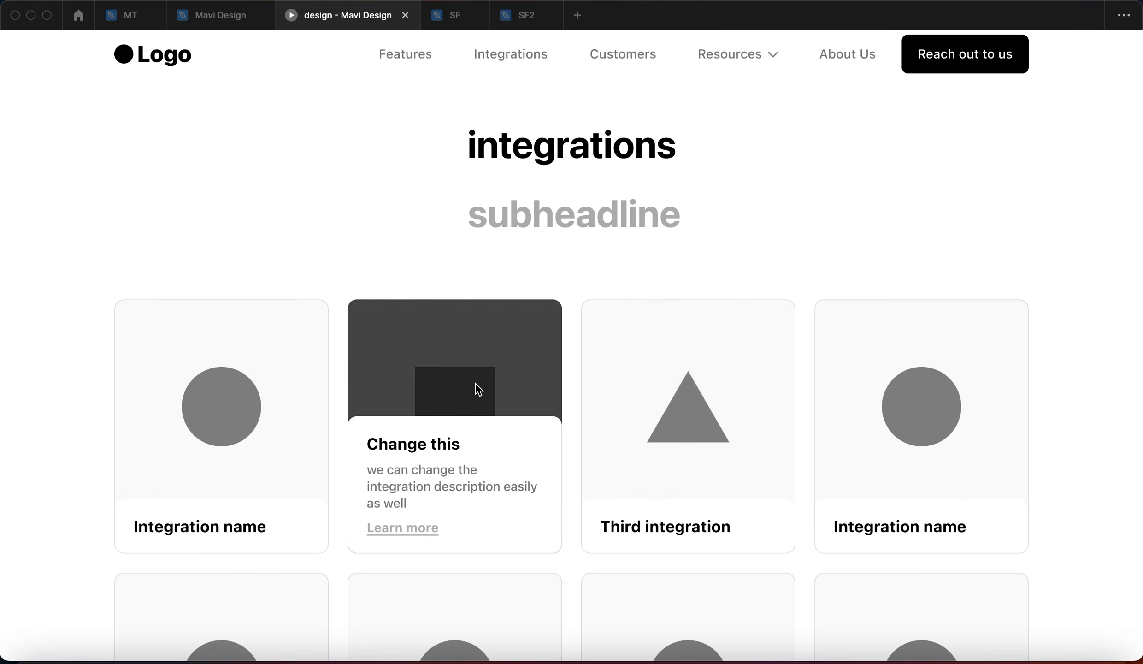
pyautogui.click(204, 15)
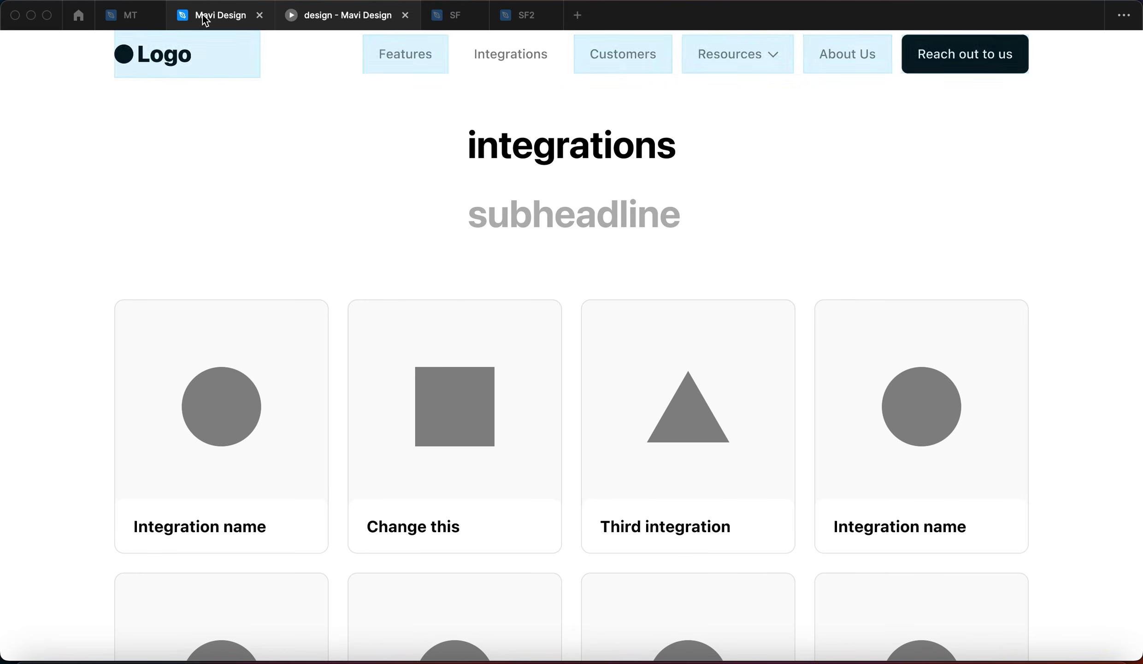
pyautogui.scroll(-10, 685, 369)
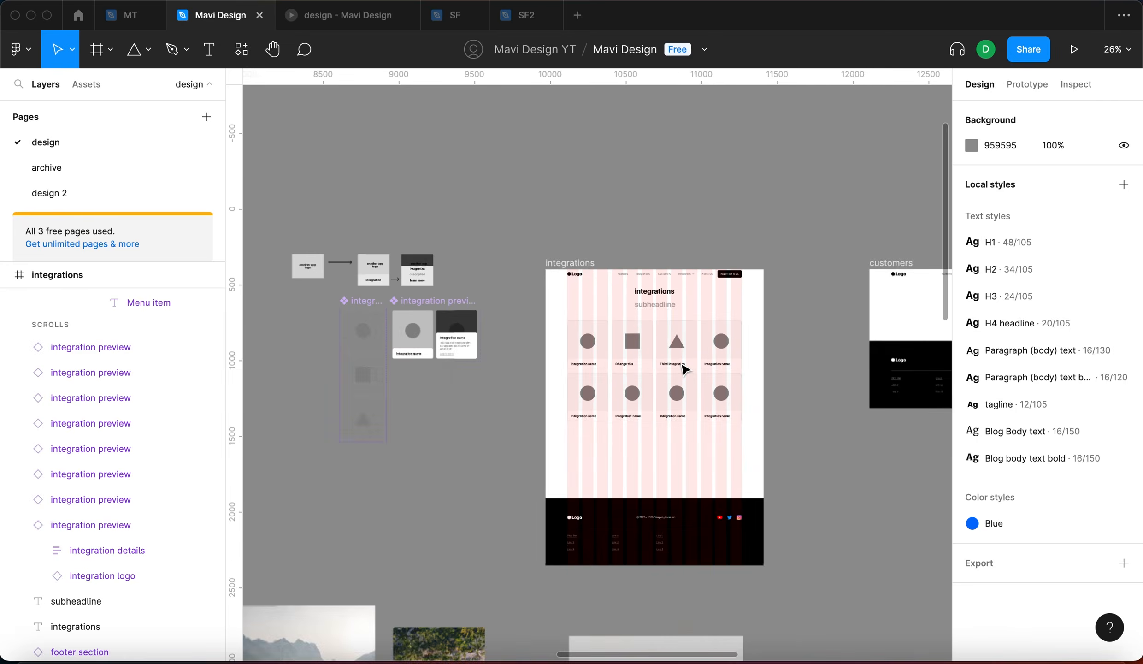
pyautogui.scroll(10, 619, 348)
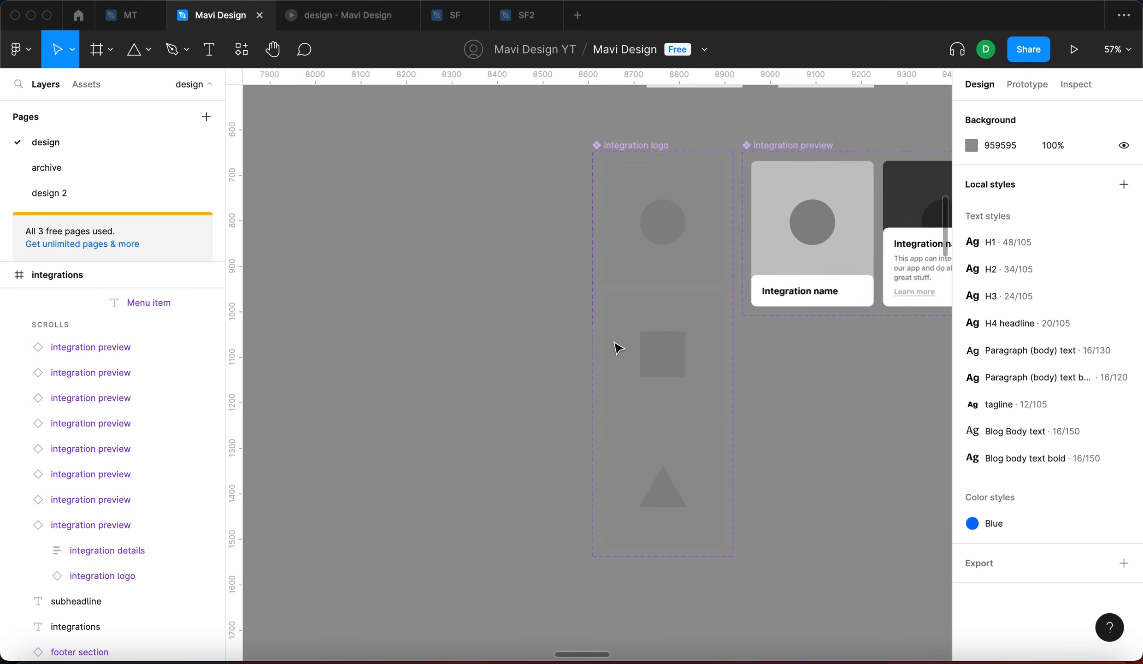
pyautogui.click(655, 356)
pyautogui.scroll(3, 654, 359)
pyautogui.moveTo(705, 295); pyautogui.dragTo(705, 320)
pyautogui.moveTo(754, 355); pyautogui.dragTo(791, 355)
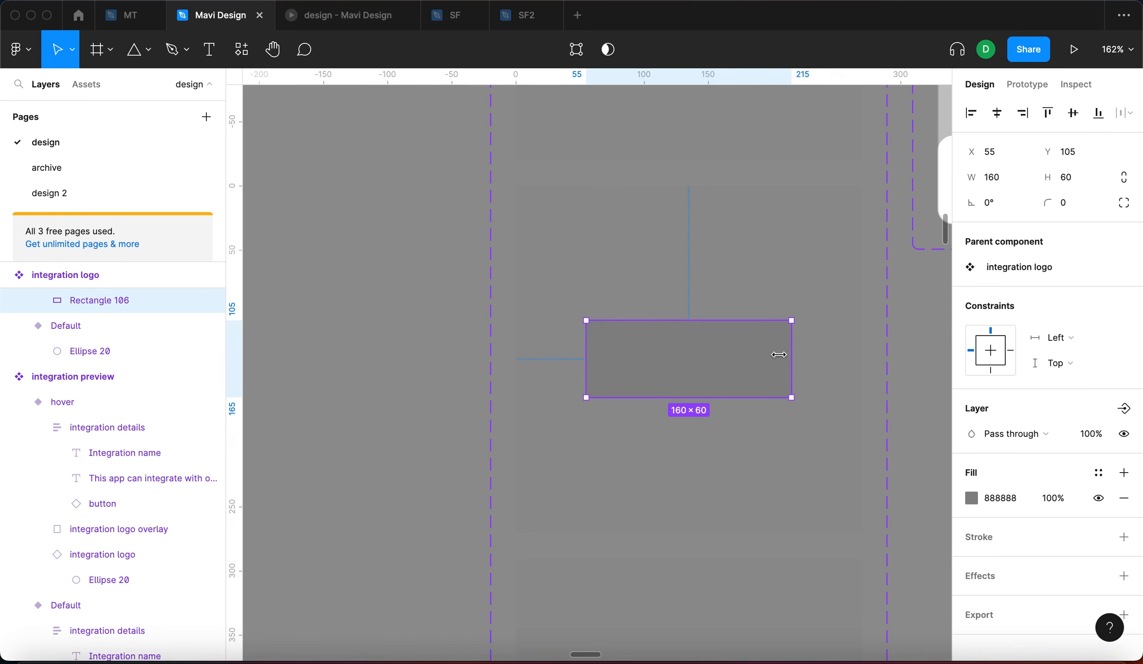
pyautogui.click(396, 354)
pyautogui.scroll(-5, 394, 354)
pyautogui.hscroll(15, 615, 372)
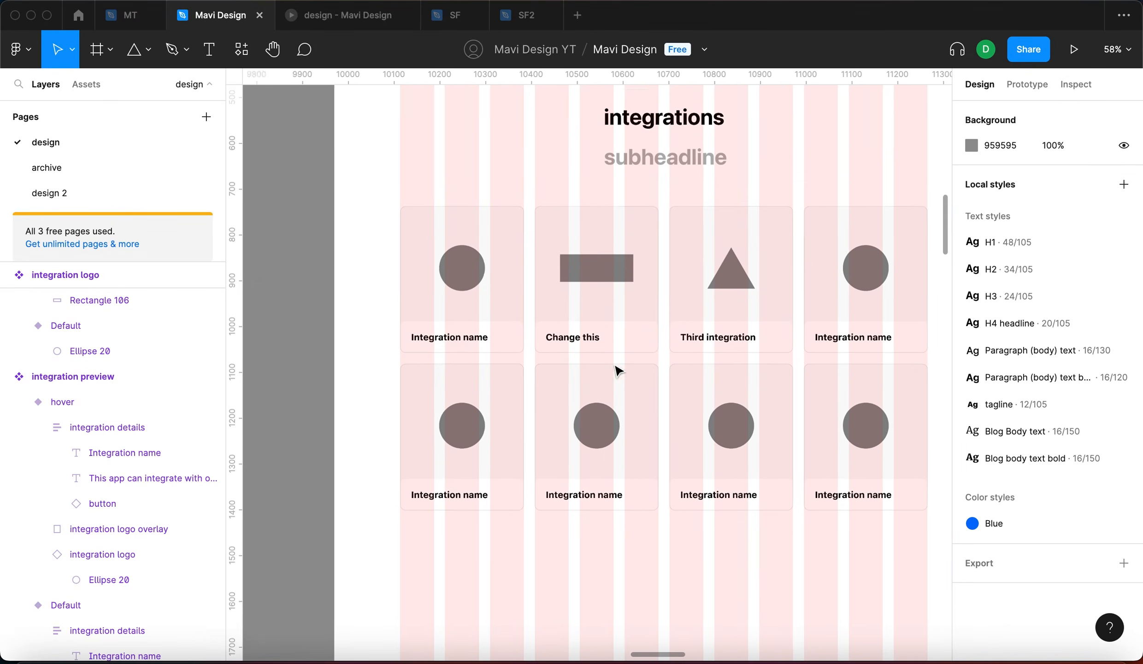
pyautogui.click(346, 14)
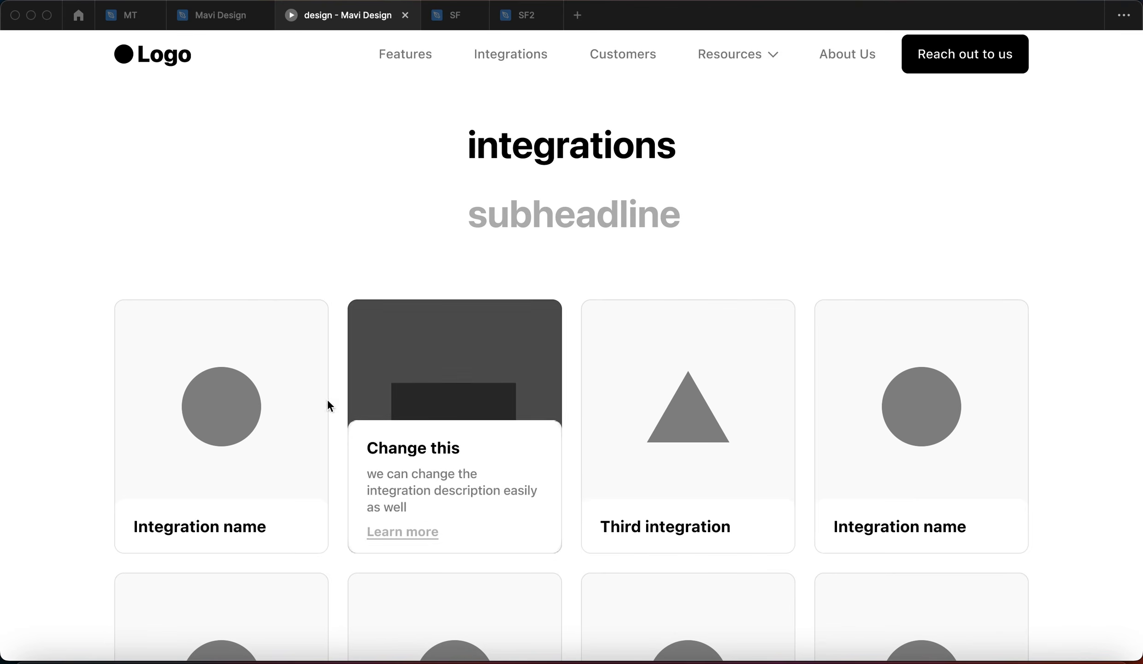
pyautogui.click(369, 210)
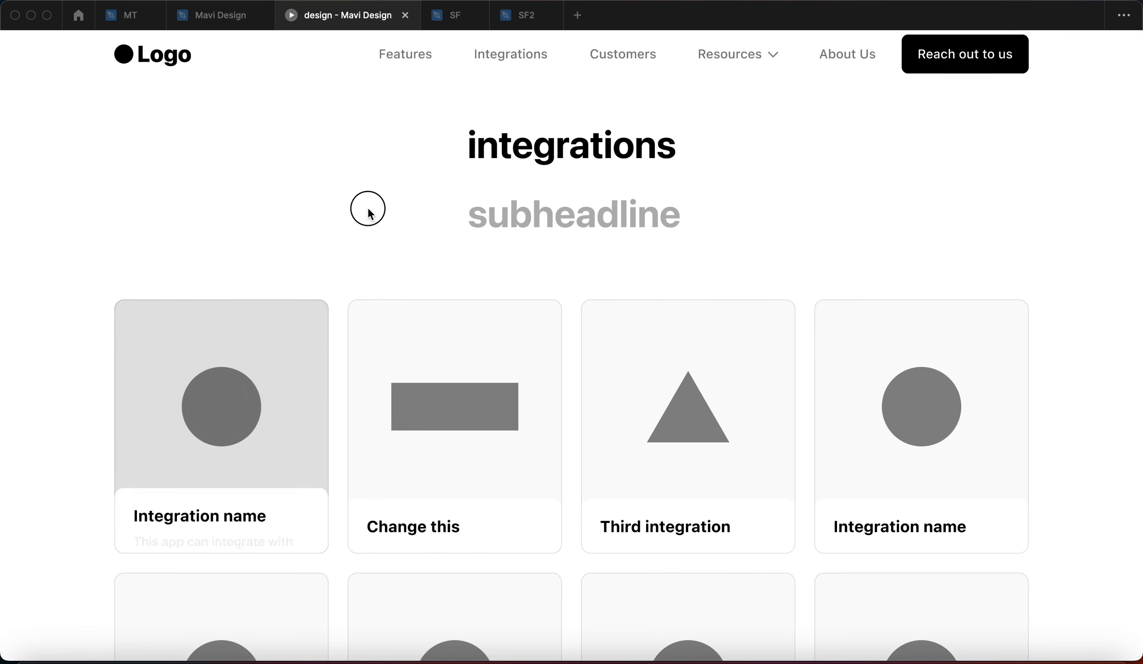
pyautogui.press('r')
pyautogui.click(517, 57)
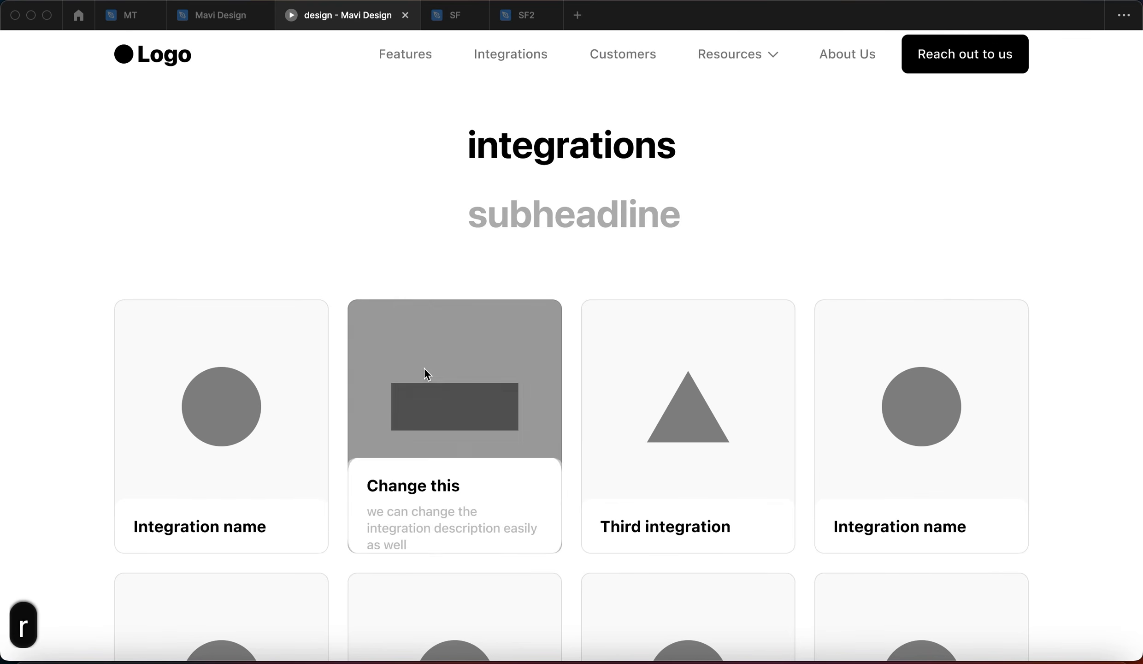
pyautogui.click(381, 230)
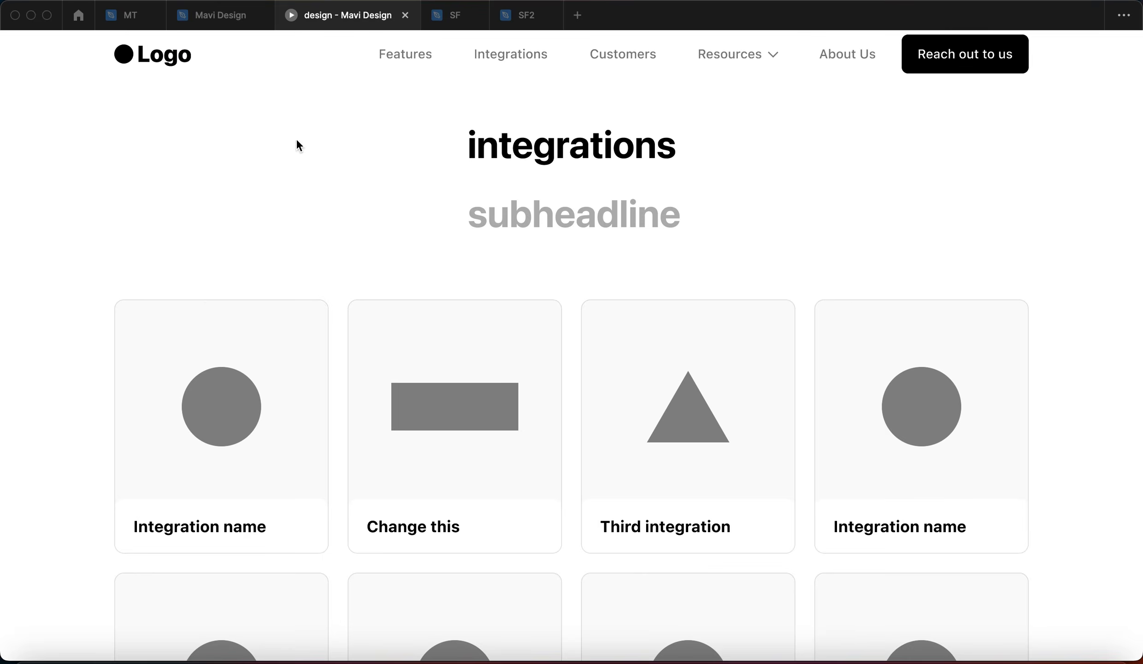
pyautogui.click(226, 20)
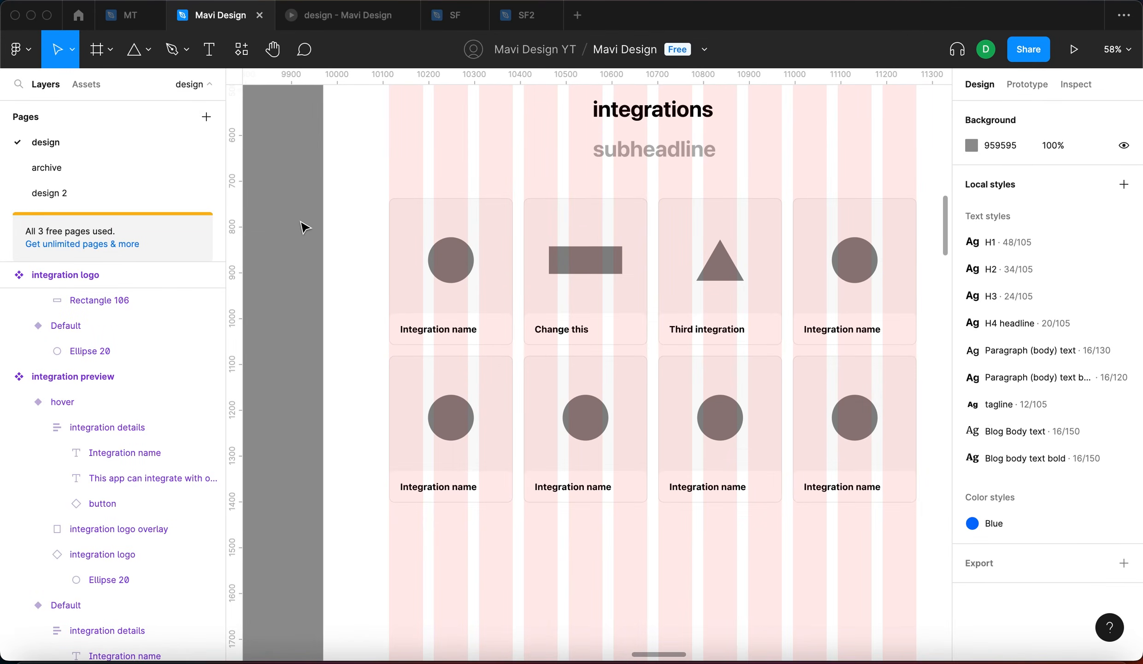
pyautogui.hscroll(-10, 461, 380)
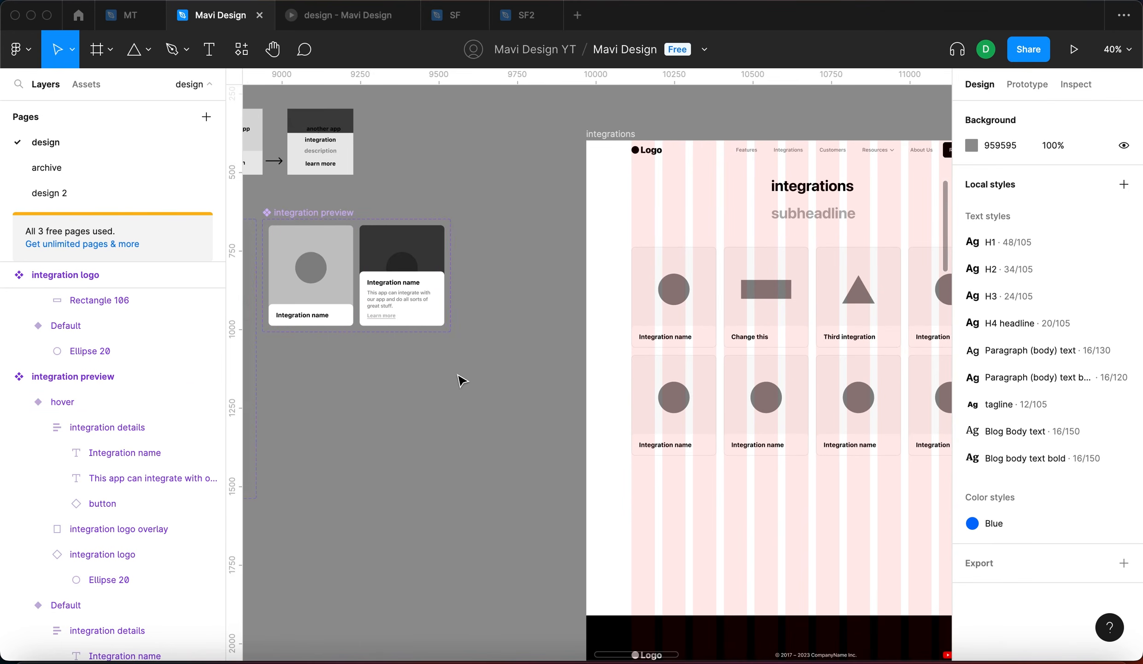
pyautogui.scroll(3, 492, 404)
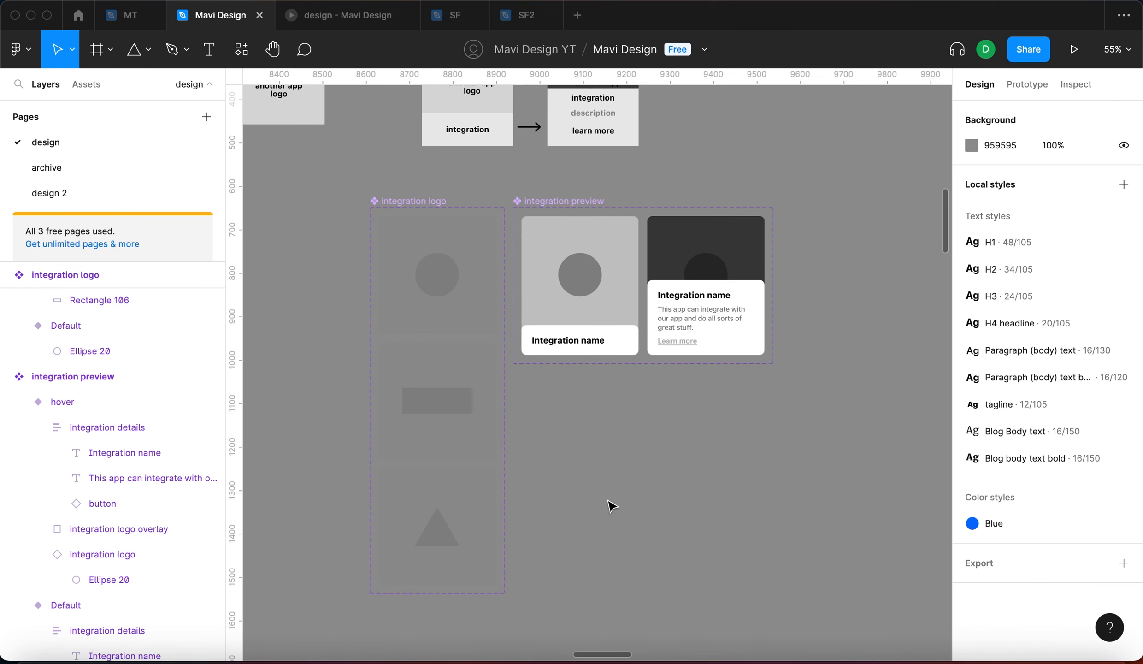
pyautogui.scroll(-5, 612, 505)
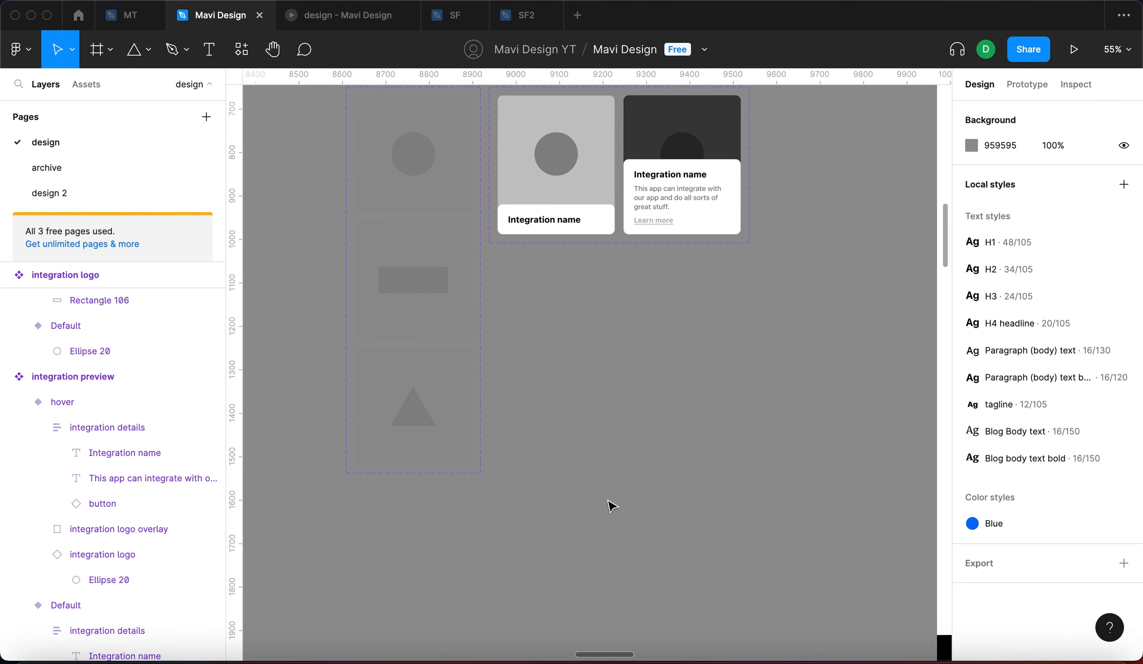
pyautogui.scroll(-5, 612, 505)
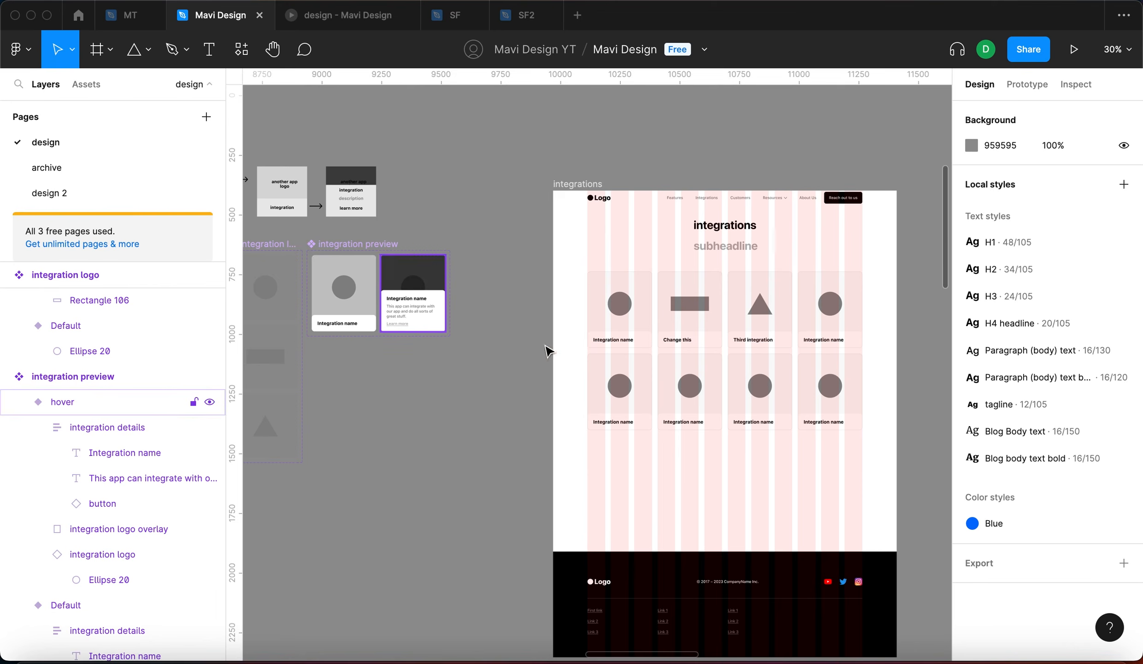
pyautogui.scroll(5, 809, 311)
pyautogui.scroll(-5, 812, 315)
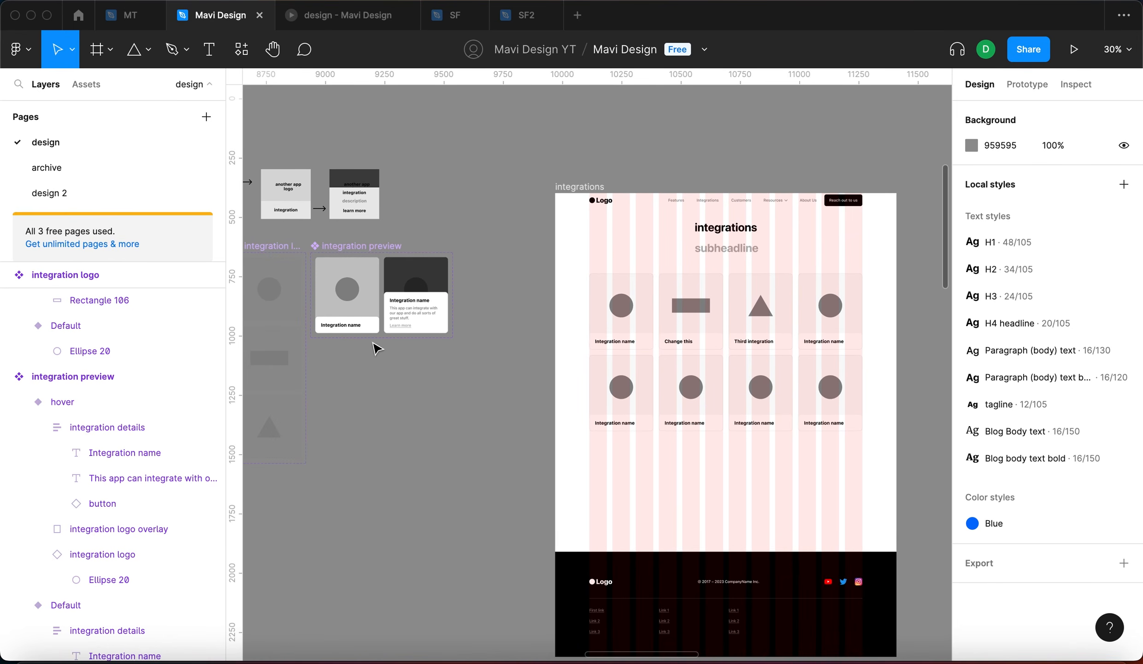
# Set the default card's integration details fill to grey 858585
pyautogui.scroll(8, 373, 327)
pyautogui.doubleClick(372, 327)
pyautogui.hscroll(-5, 373, 327)
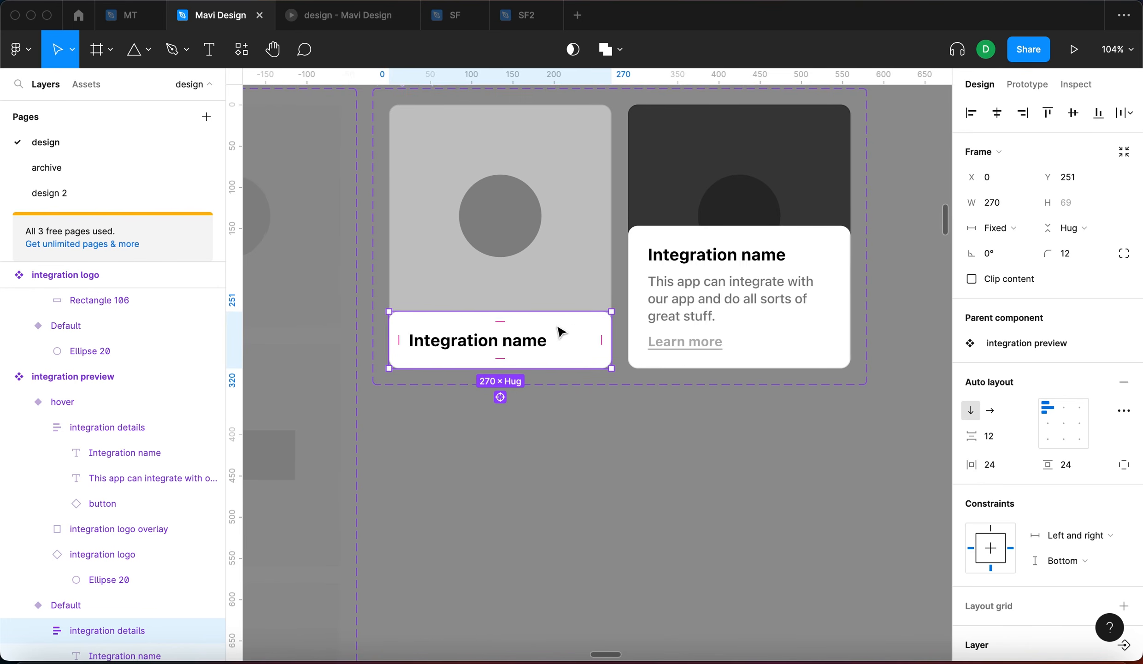
pyautogui.scroll(-5, 1004, 507)
pyautogui.click(971, 464)
pyautogui.moveTo(875, 382); pyautogui.dragTo(728, 364)
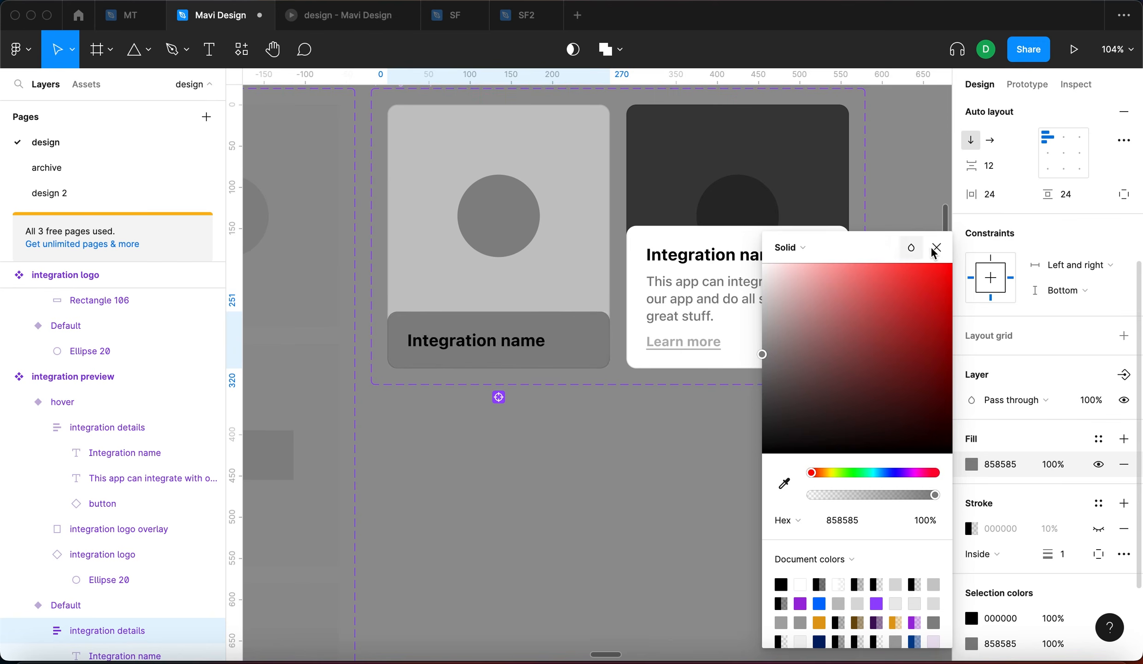
pyautogui.click(937, 247)
pyautogui.press('Escape')
# Check the grey name bars on all eight cards in the prototype, then undo the change in the editor
pyautogui.hscroll(3, 604, 355)
pyautogui.hscroll(5, 602, 357)
pyautogui.scroll(-5, 602, 360)
pyautogui.click(364, 19)
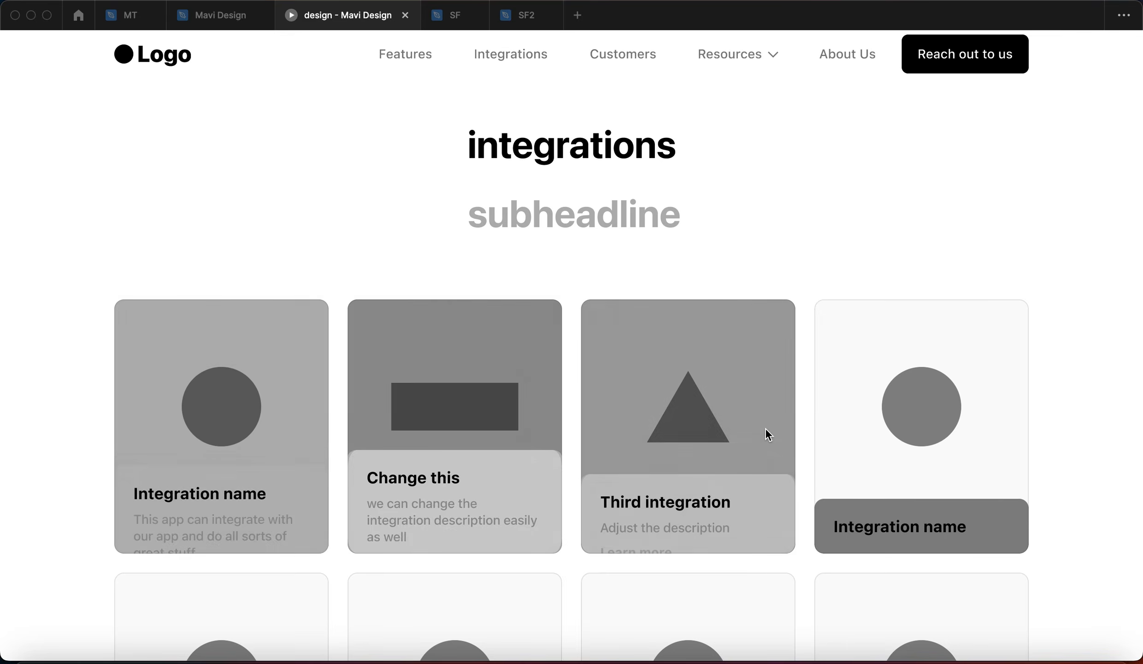
pyautogui.click(1095, 416)
pyautogui.scroll(-10, 1096, 416)
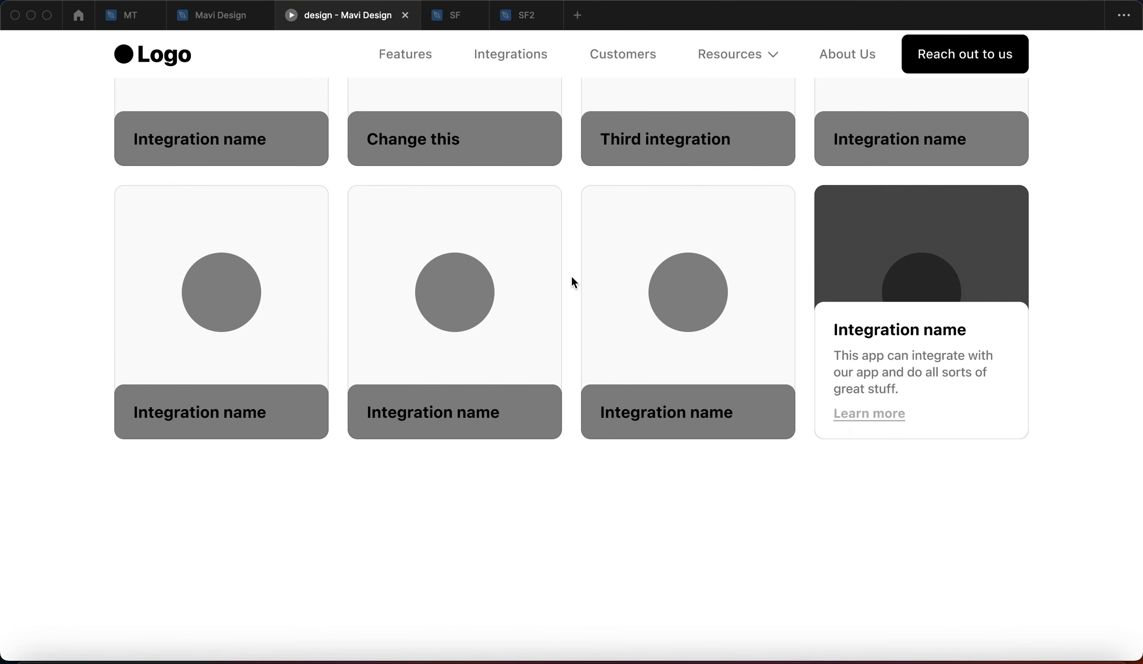
pyautogui.click(217, 15)
pyautogui.press('super+z')
pyautogui.press('super+z')
pyautogui.press('super+z')
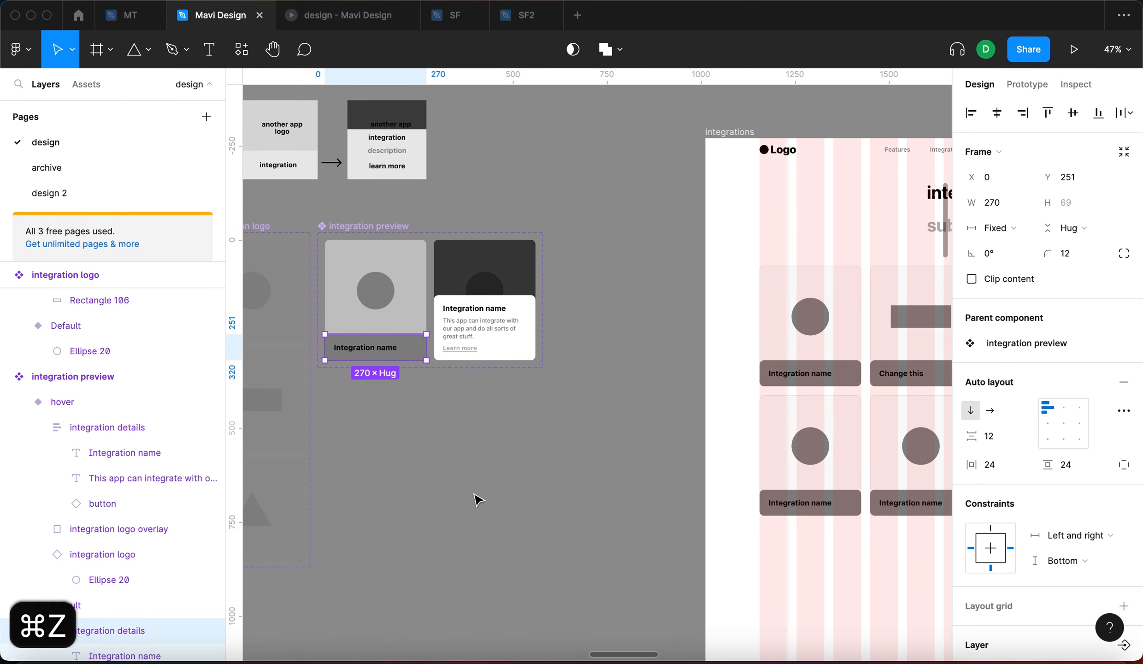
# Undo the grey fill so the card name areas are white again
pyautogui.press('super+z')
pyautogui.click(492, 478)
pyautogui.hscroll(-5, 525, 485)
pyautogui.hscroll(10, 525, 485)
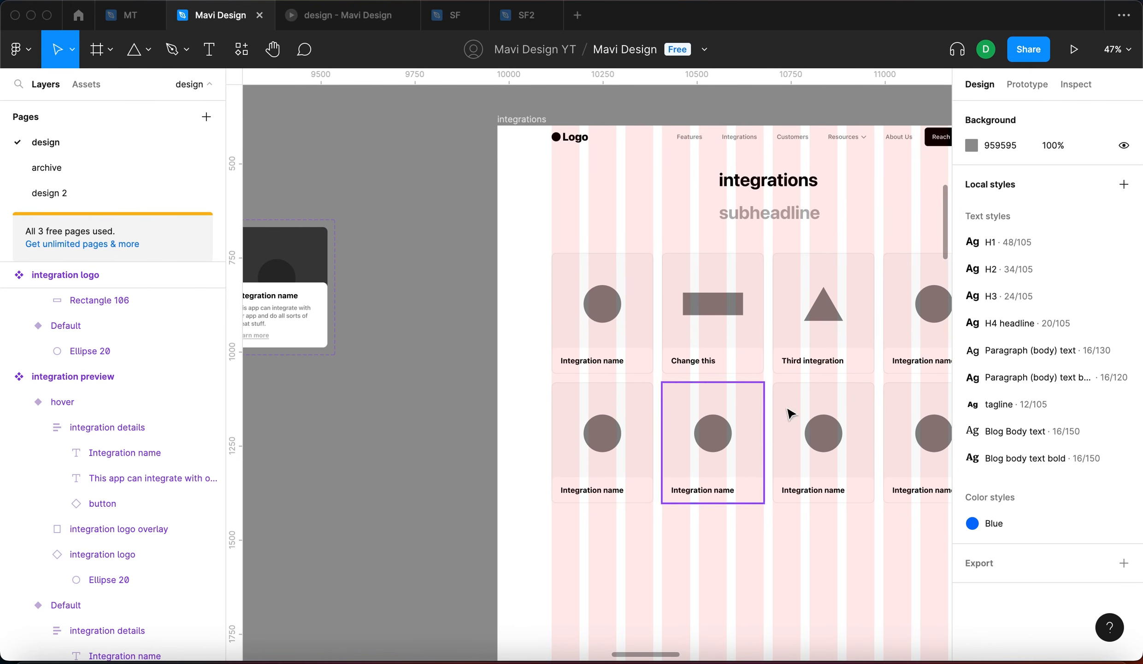
pyautogui.hscroll(6, 789, 413)
pyautogui.scroll(-5, 421, 324)
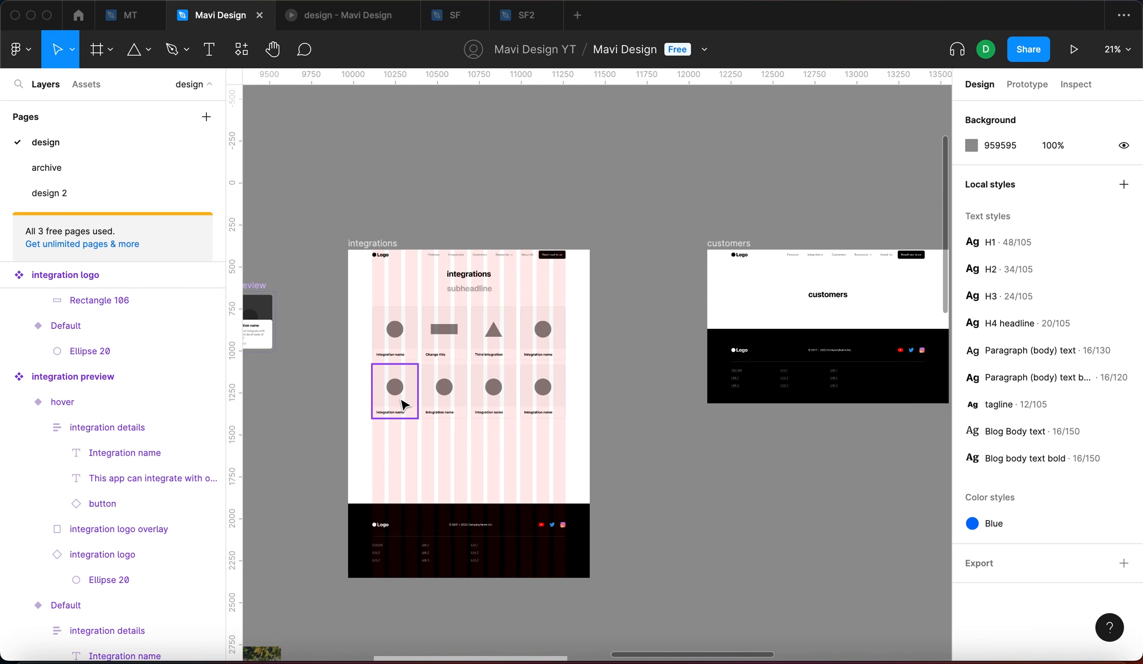
pyautogui.keyDown('ctrl'); pyautogui.scroll(5, 396, 378); pyautogui.keyUp('ctrl')
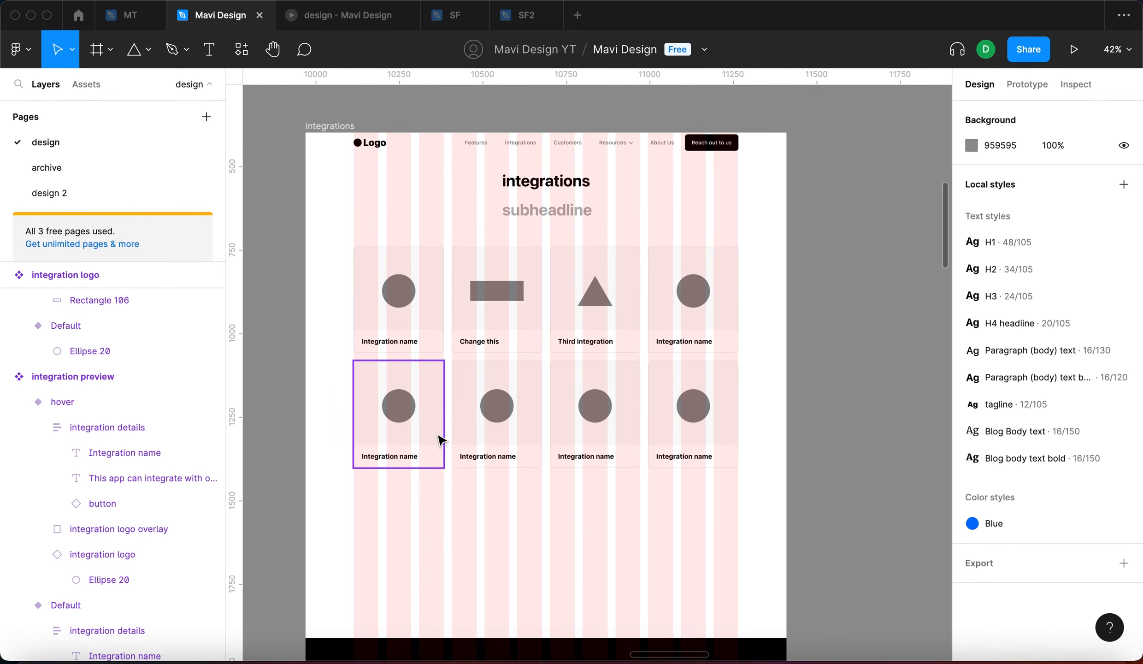
# Inspect the subheadline text and the first integration card in the grid
pyautogui.click(572, 211)
pyautogui.click(691, 208)
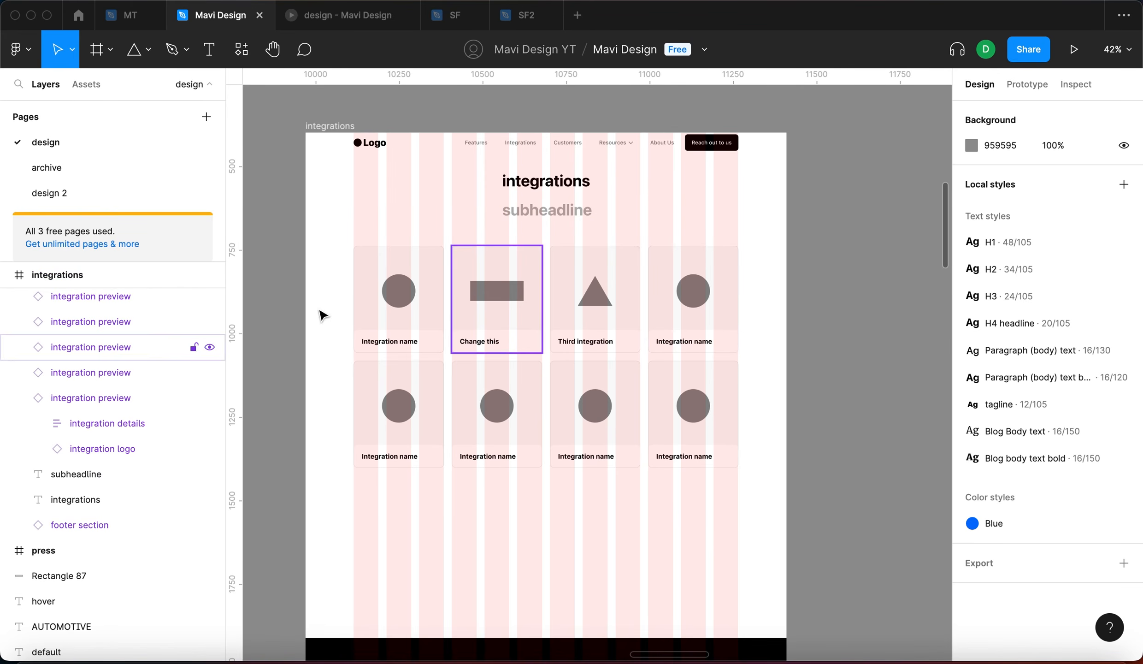
pyautogui.scroll(-10, 633, 510)
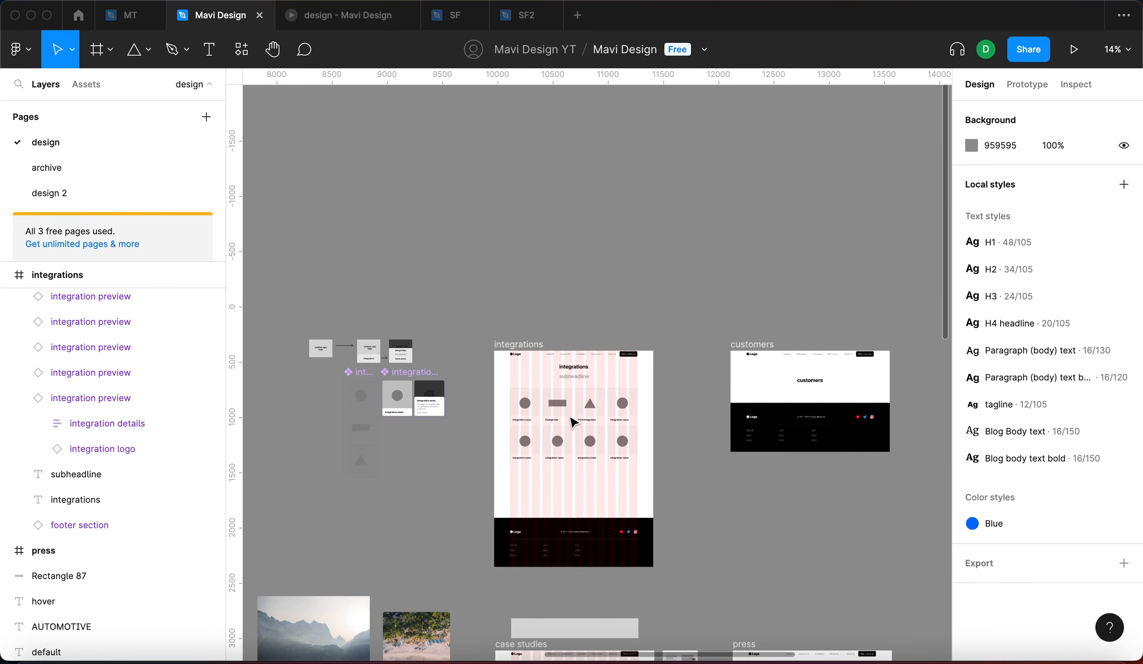
pyautogui.scroll(8, 575, 412)
pyautogui.scroll(3, 575, 412)
pyautogui.click(446, 457)
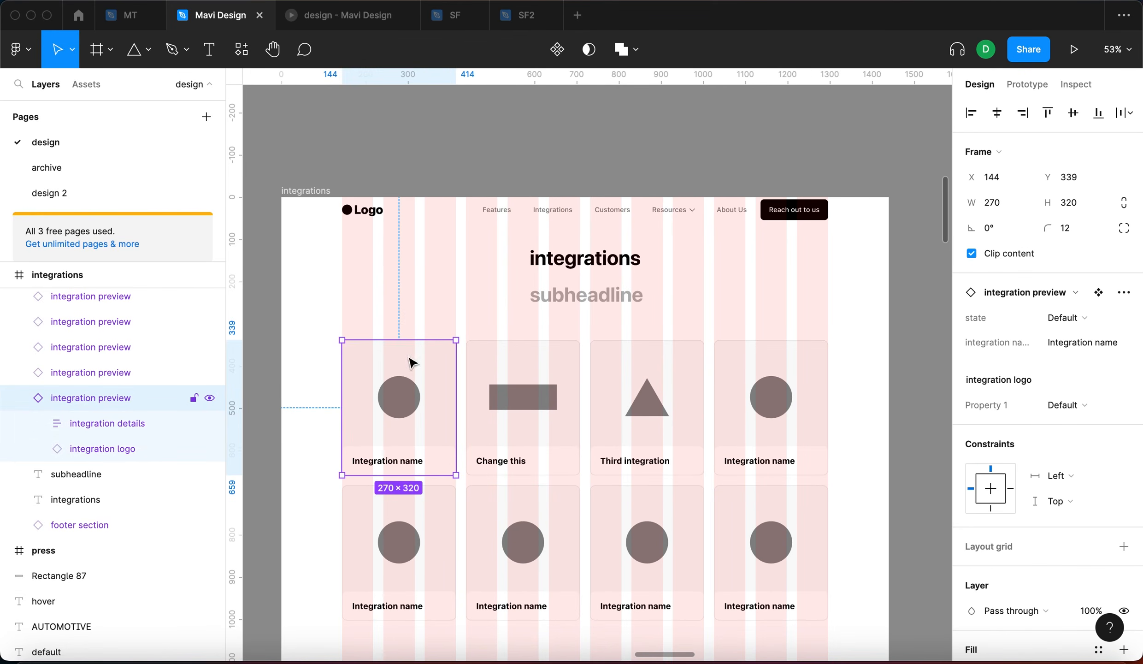
pyautogui.click(426, 306)
pyautogui.scroll(-5, 426, 306)
pyautogui.scroll(5, 507, 392)
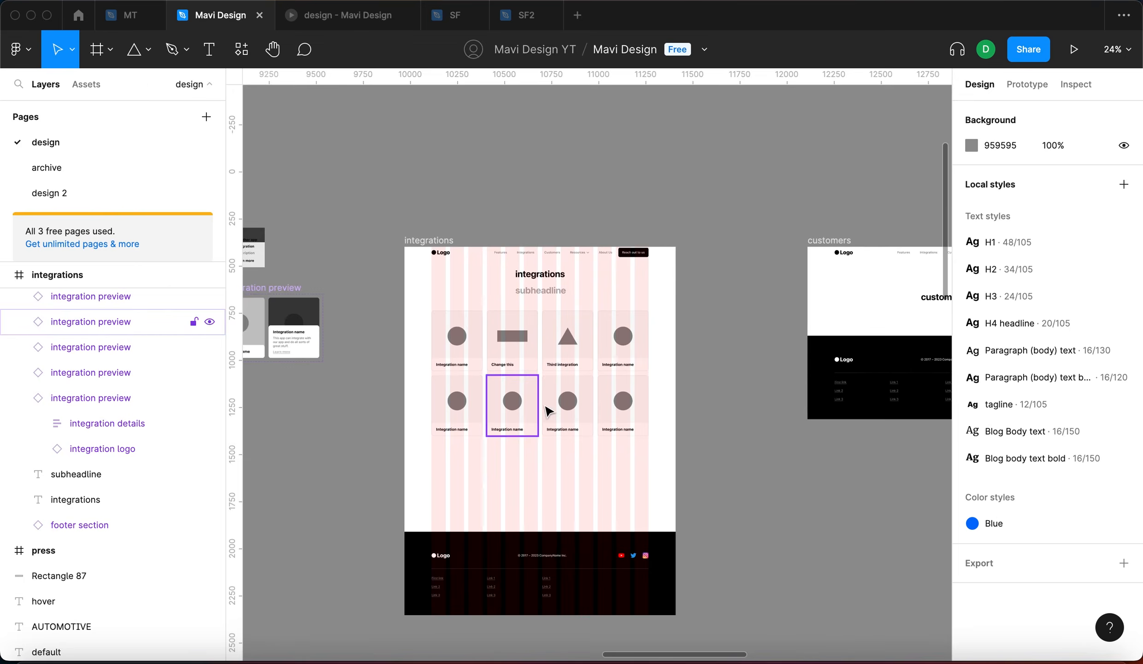
pyautogui.scroll(1, 548, 411)
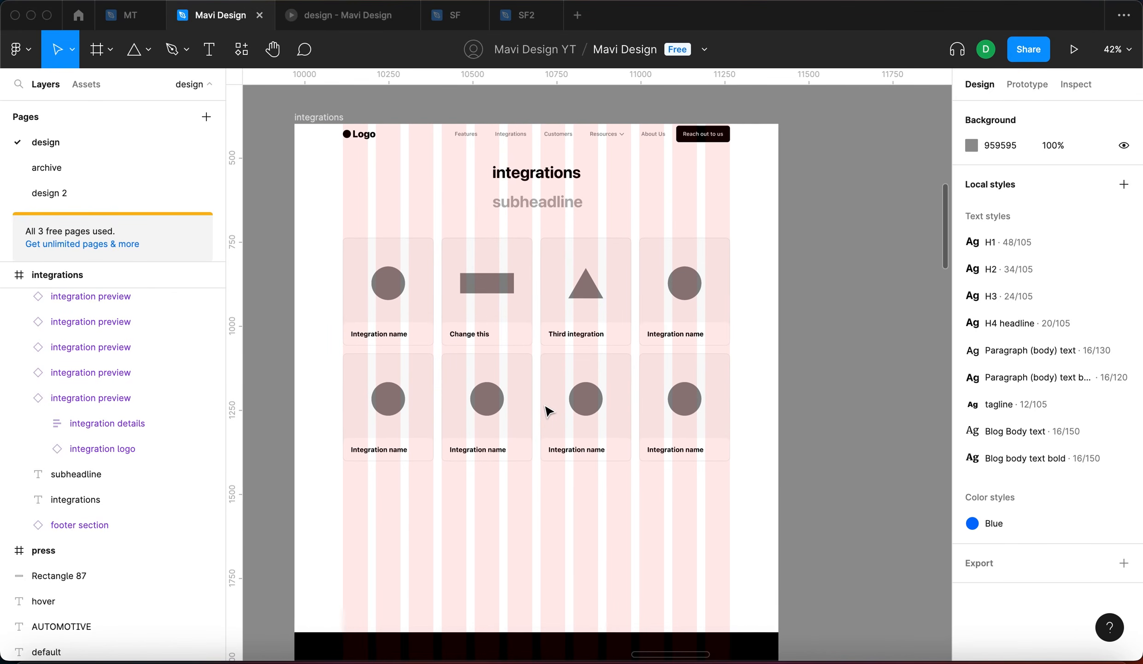